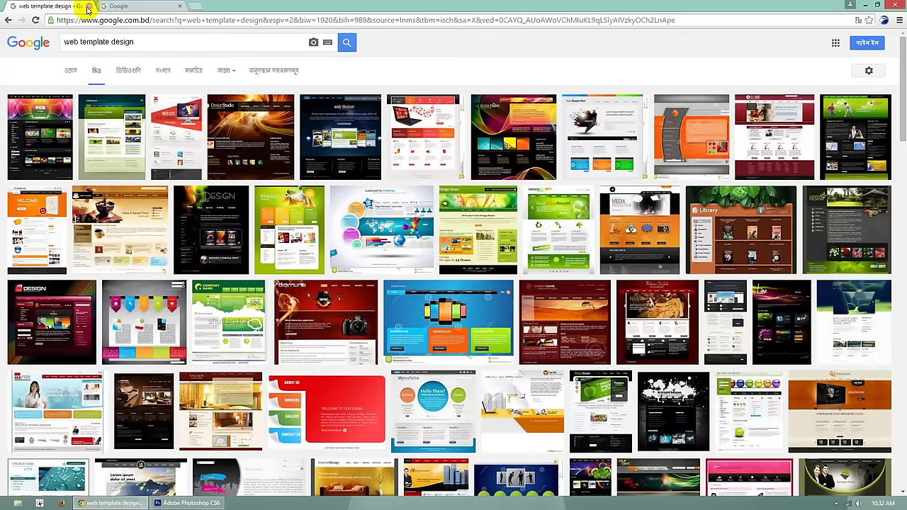
Close the web template design and Google tabs, leaving a single new blank tab open in the browser.
{"action": "left_click", "coordinate": [88, 6]}
{"action": "left_click", "coordinate": [108, 10]}
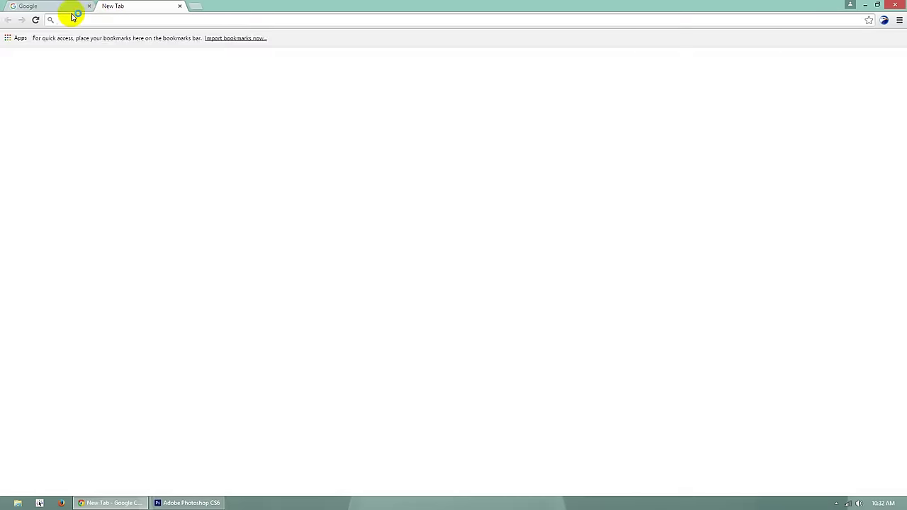
{"action": "left_click", "coordinate": [89, 8]}
{"action": "left_click", "coordinate": [88, 7]}
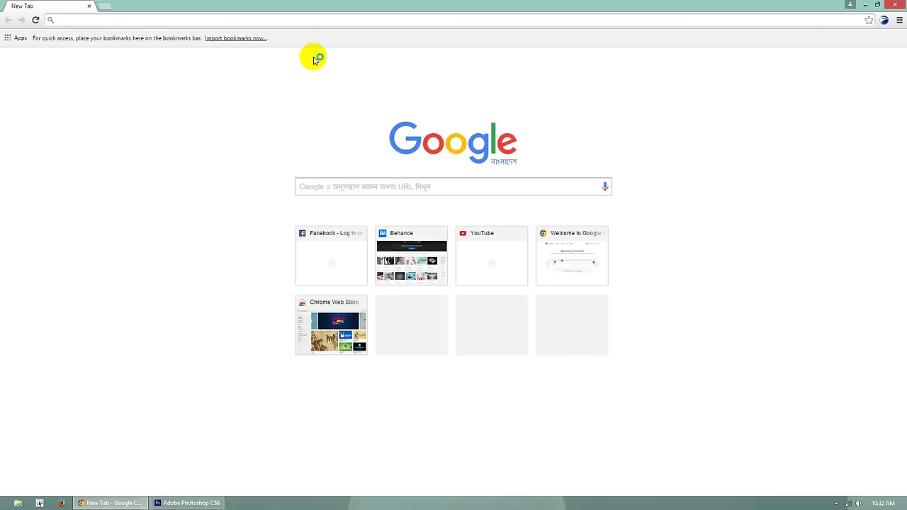
{"action": "left_click", "coordinate": [176, 502]}
{"action": "left_click", "coordinate": [113, 504]}
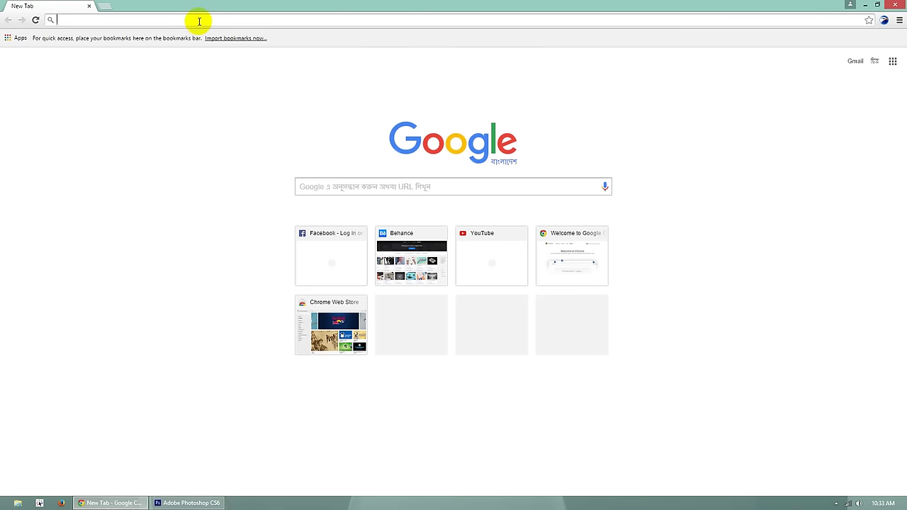
Search Google for "bootstrap" and open the getbootstrap.com result in a separate tab.
{"action": "type", "text": "bootstra"}
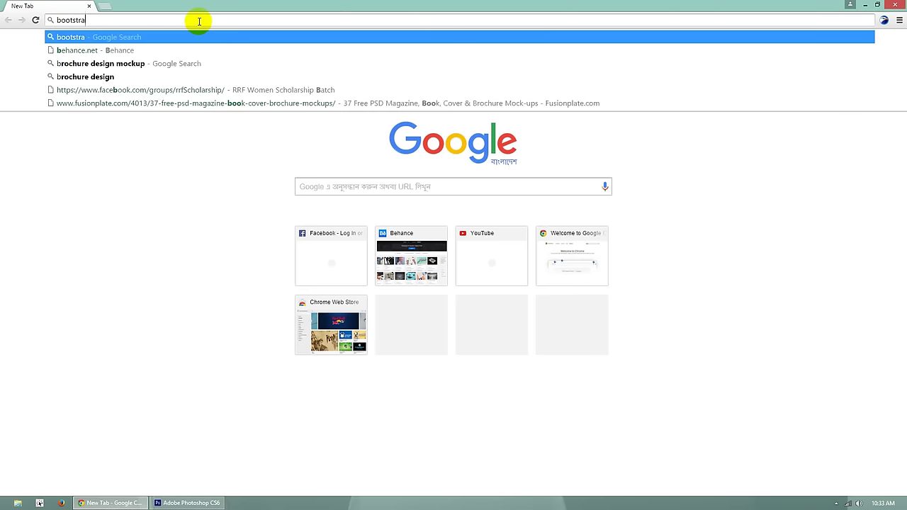
{"action": "type", "text": "p"}
{"action": "key", "text": "Return"}
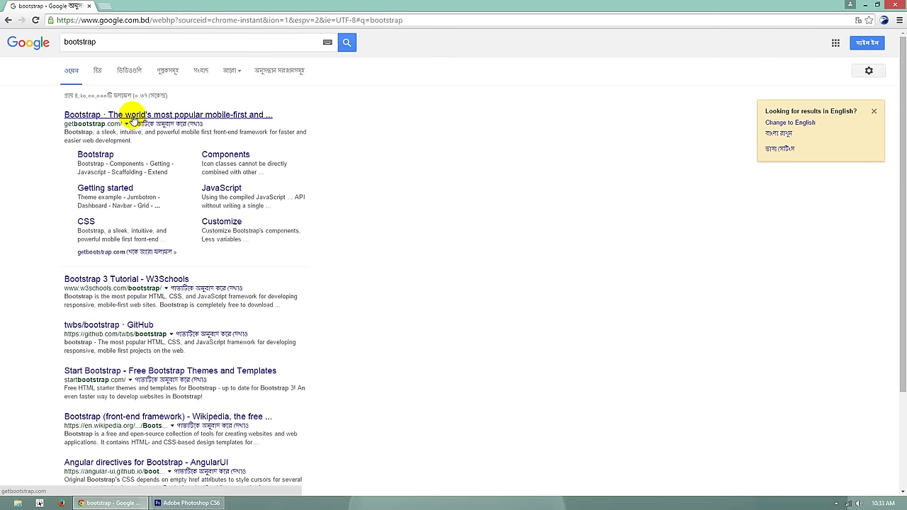
{"action": "middle_click", "coordinate": [134, 117]}
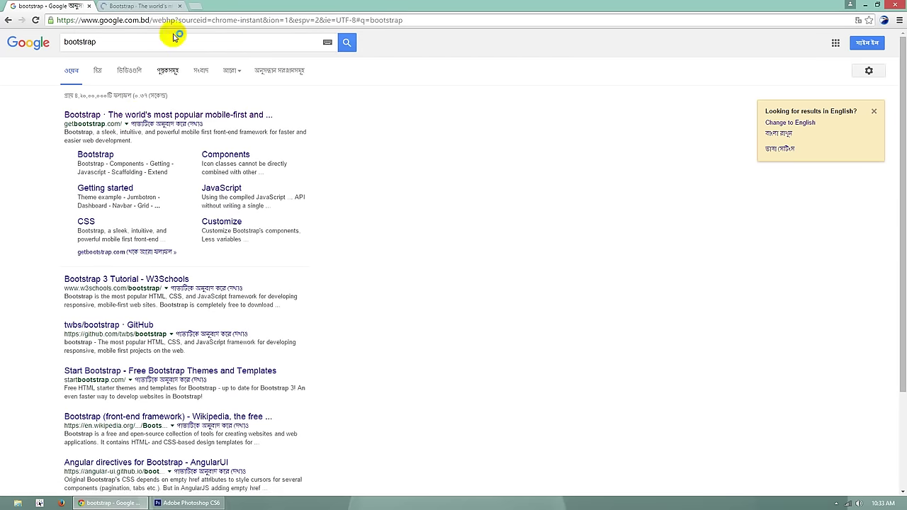
{"action": "left_click", "coordinate": [145, 6]}
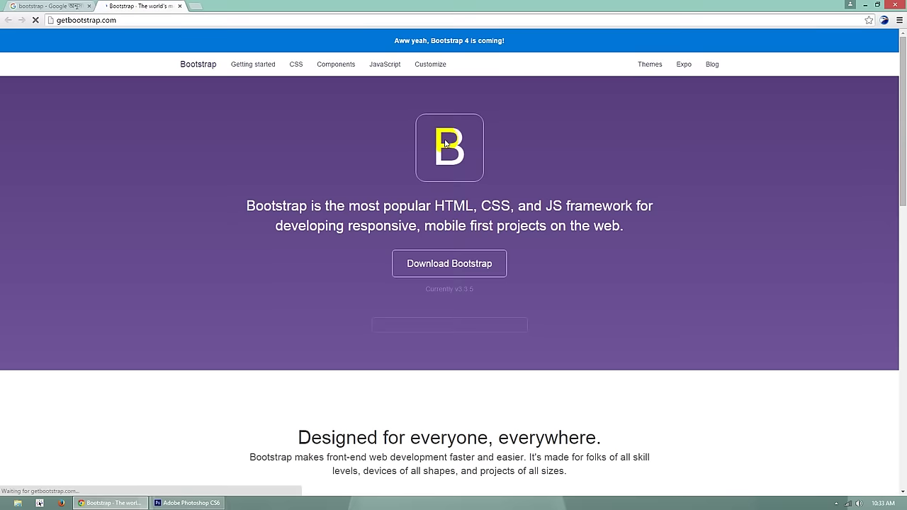
Open Bootstrap's CSS documentation and go to the Grid options section.
{"action": "left_click", "coordinate": [277, 65]}
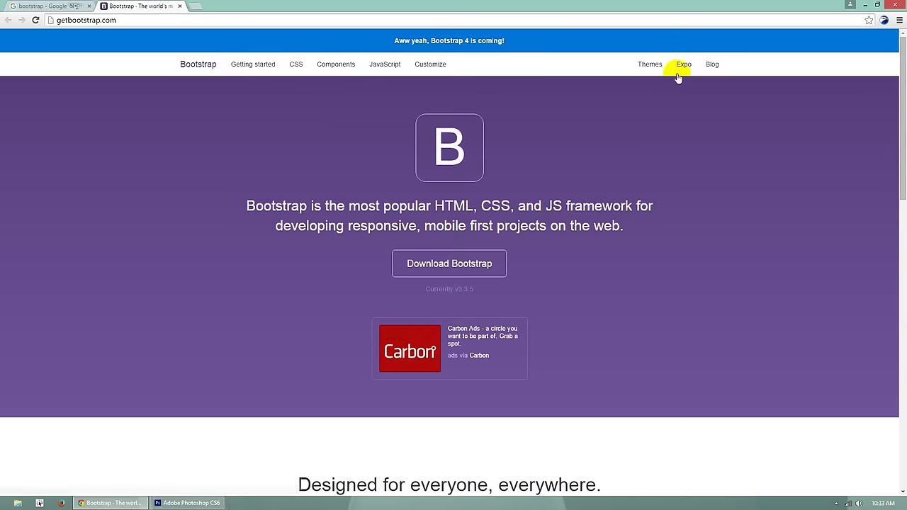
{"action": "left_click", "coordinate": [297, 64]}
{"action": "scroll", "coordinate": [597, 196], "scroll_direction": "down", "scroll_amount": 5}
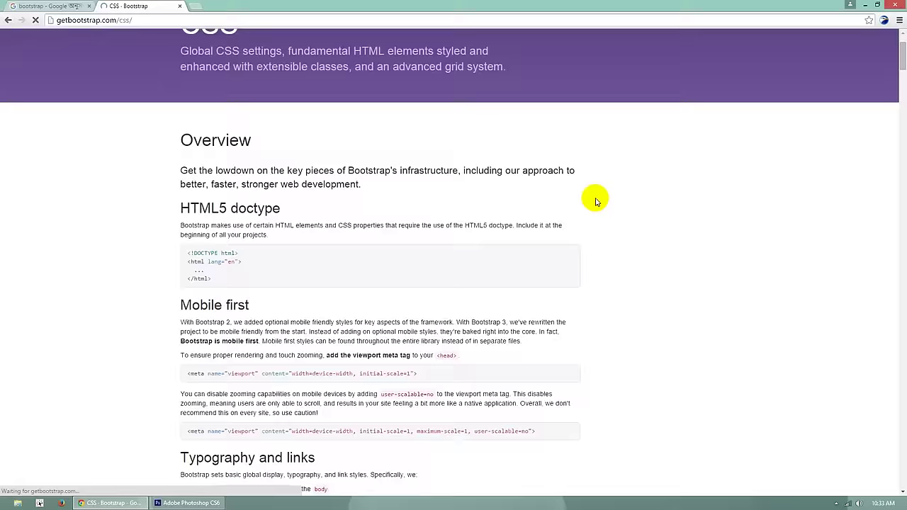
{"action": "scroll", "coordinate": [595, 201], "scroll_direction": "down", "scroll_amount": 12}
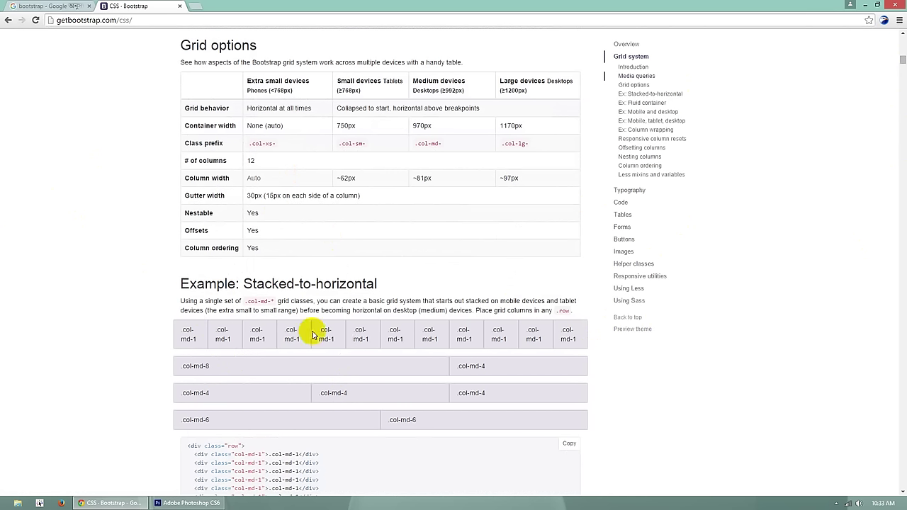
Examine the Stacked-to-horizontal, Fluid container and Mobile and desktop grid examples, and return to the Grid options table.
{"action": "scroll", "coordinate": [218, 303], "scroll_direction": "down", "scroll_amount": 2}
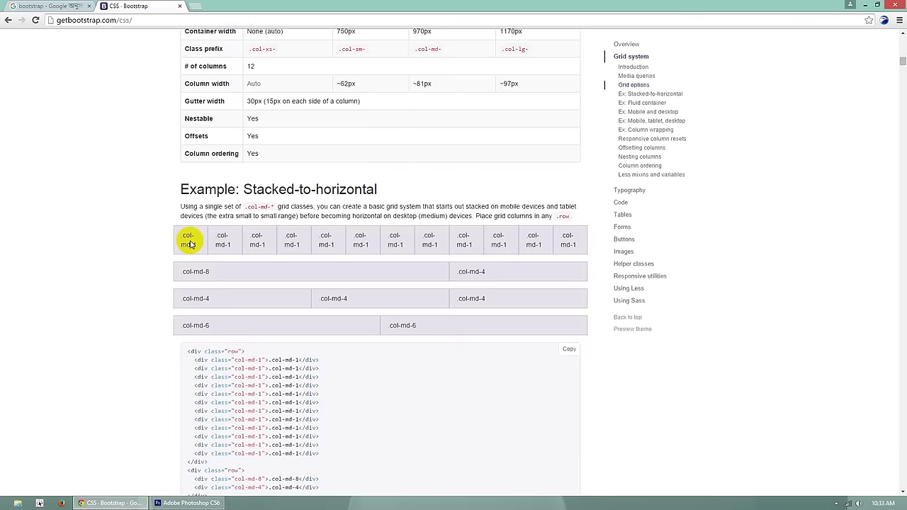
{"action": "scroll", "coordinate": [235, 241], "scroll_direction": "down", "scroll_amount": 1}
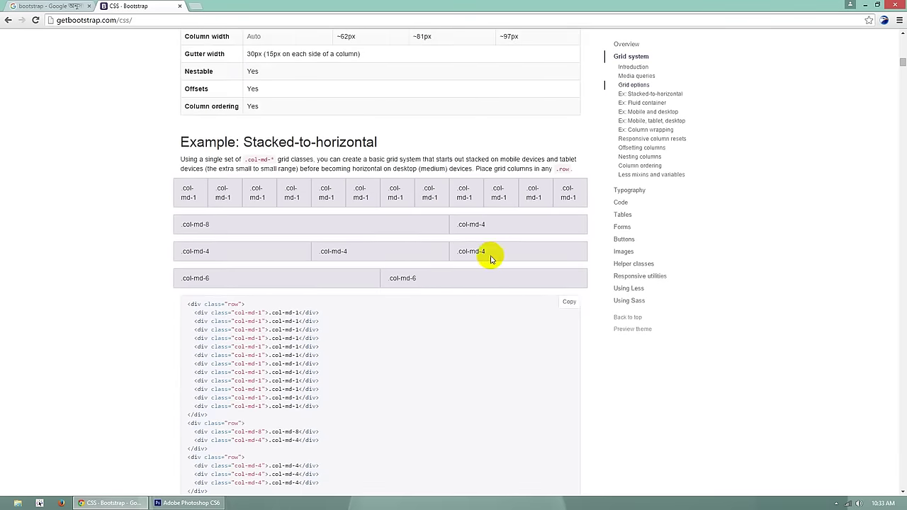
{"action": "scroll", "coordinate": [486, 253], "scroll_direction": "down", "scroll_amount": 1}
{"action": "scroll", "coordinate": [486, 255], "scroll_direction": "up", "scroll_amount": 4}
{"action": "scroll", "coordinate": [486, 257], "scroll_direction": "down", "scroll_amount": 4}
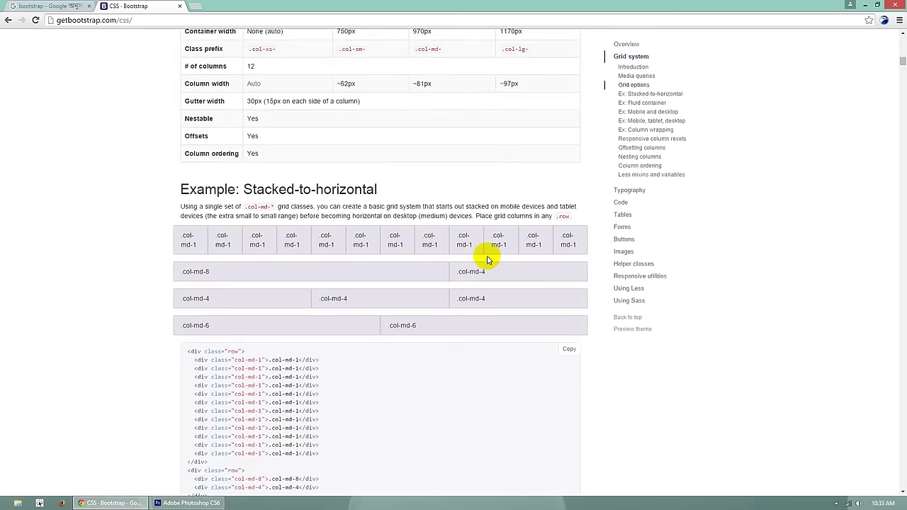
{"action": "scroll", "coordinate": [486, 258], "scroll_direction": "down", "scroll_amount": 2}
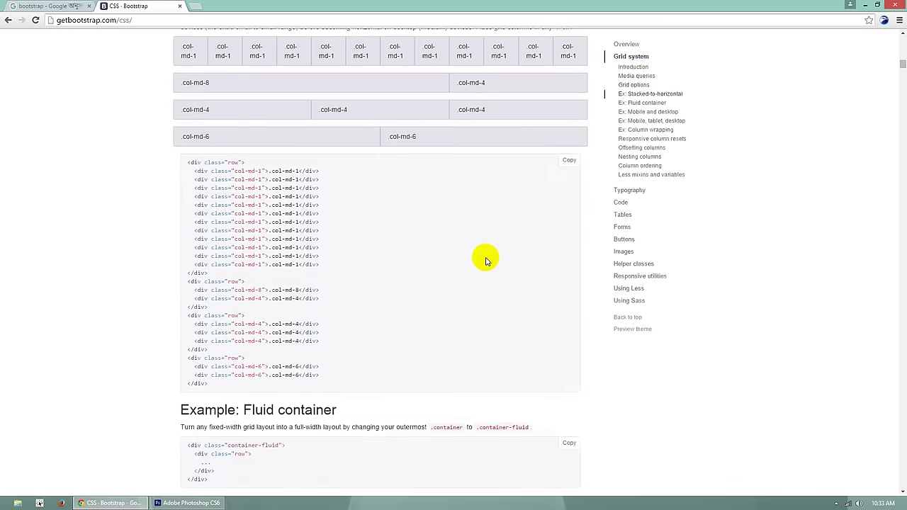
{"action": "scroll", "coordinate": [486, 257], "scroll_direction": "up", "scroll_amount": 2}
{"action": "scroll", "coordinate": [484, 259], "scroll_direction": "down", "scroll_amount": 7}
{"action": "scroll", "coordinate": [480, 262], "scroll_direction": "down", "scroll_amount": 5}
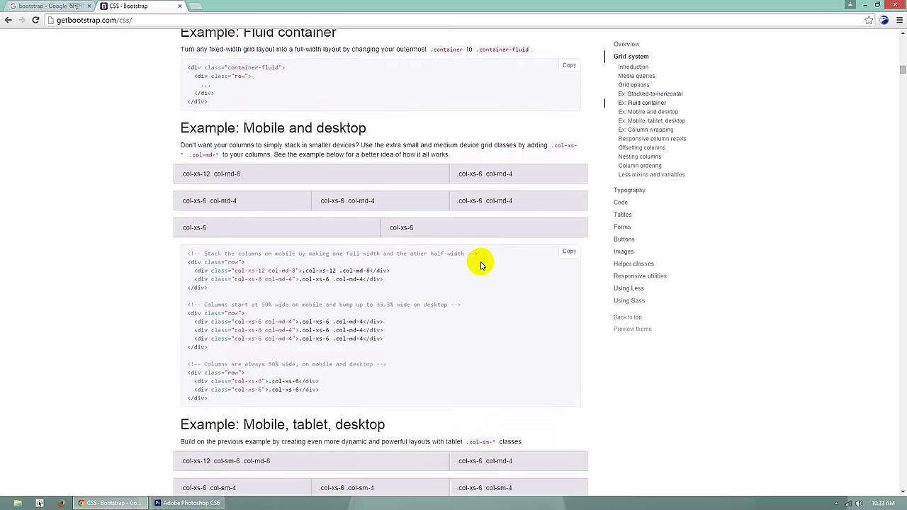
{"action": "scroll", "coordinate": [481, 262], "scroll_direction": "up", "scroll_amount": 15}
{"action": "scroll", "coordinate": [482, 260], "scroll_direction": "up", "scroll_amount": 2}
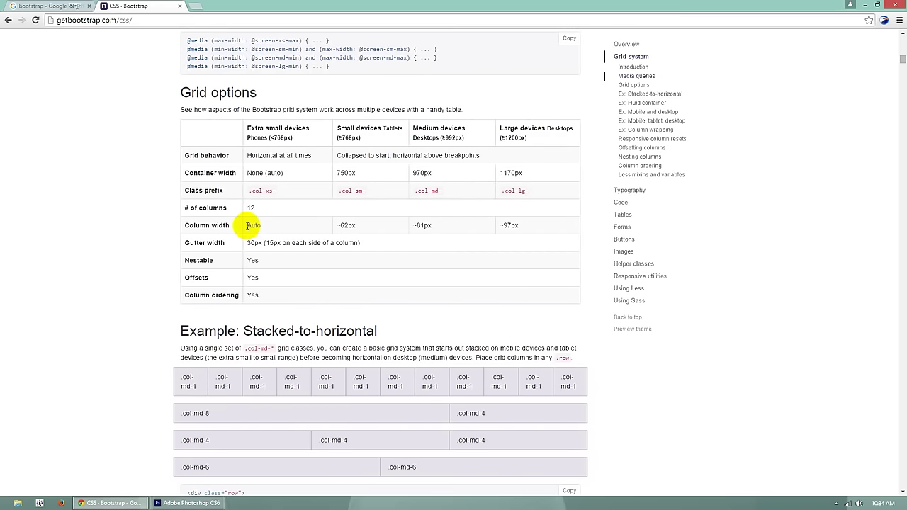
Examine the column width, gutter width and large-desktop container width in the Grid options table.
{"action": "left_click_drag", "start_coordinate": [248, 225], "coordinate": [286, 233]}
{"action": "left_click", "coordinate": [360, 228]}
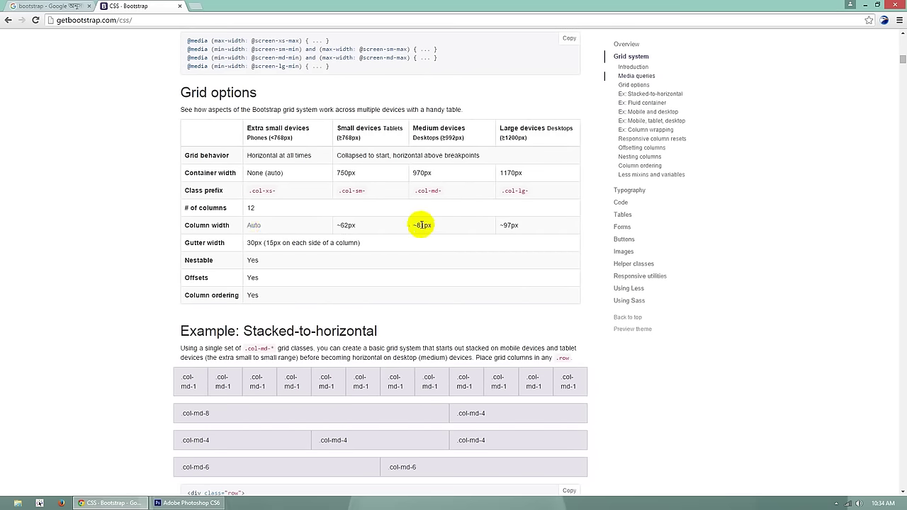
{"action": "double_click", "coordinate": [532, 173]}
{"action": "left_click", "coordinate": [501, 174]}
{"action": "left_click_drag", "start_coordinate": [502, 174], "coordinate": [532, 174]}
{"action": "left_click", "coordinate": [510, 174]}
{"action": "left_click", "coordinate": [517, 173]}
{"action": "left_click", "coordinate": [531, 178]}
{"action": "left_click", "coordinate": [527, 180]}
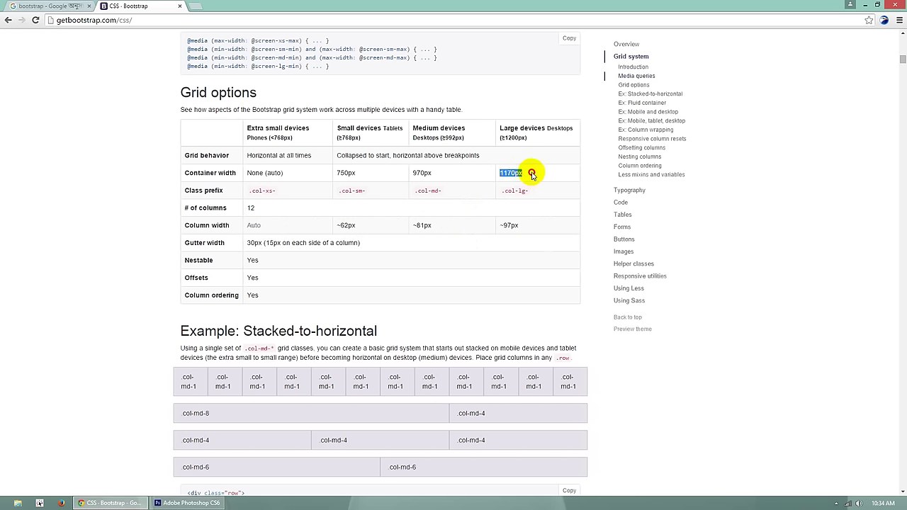
{"action": "double_click", "coordinate": [255, 243]}
{"action": "left_click", "coordinate": [303, 250]}
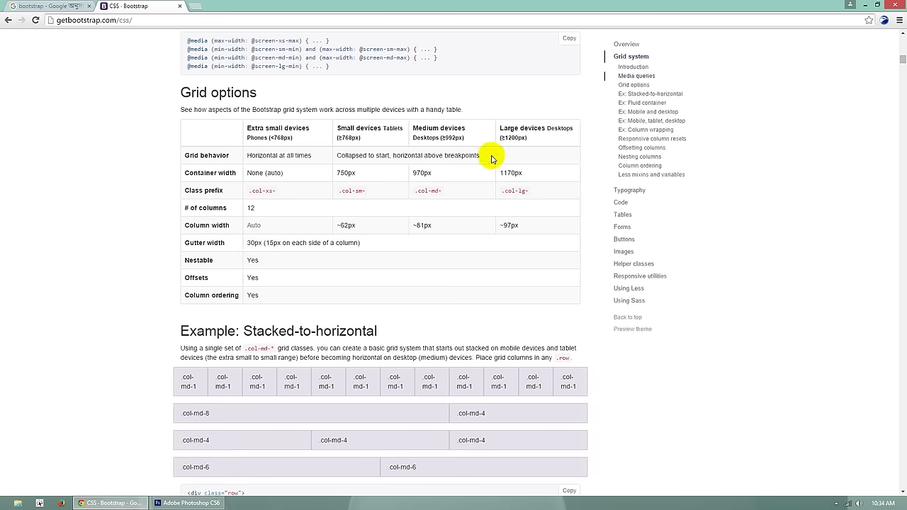
{"action": "left_click_drag", "start_coordinate": [500, 172], "coordinate": [525, 175]}
{"action": "left_click", "coordinate": [532, 197]}
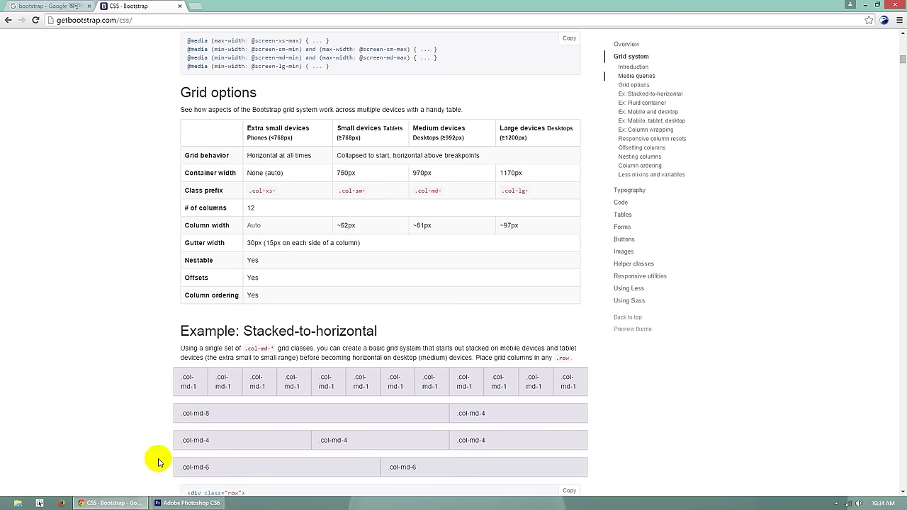
Search Google for "guide guide" in a new tab, keeping the Bootstrap CSS page open.
{"action": "left_click", "coordinate": [197, 7]}
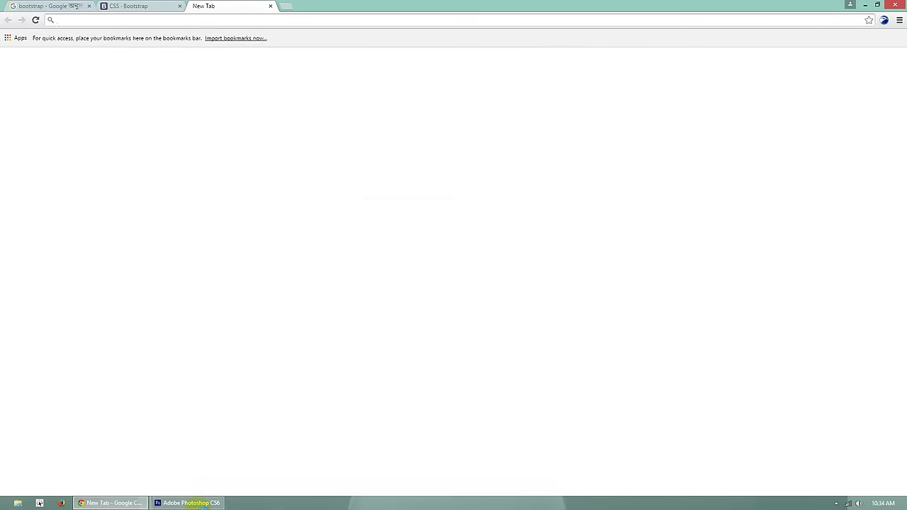
{"action": "left_click", "coordinate": [158, 7]}
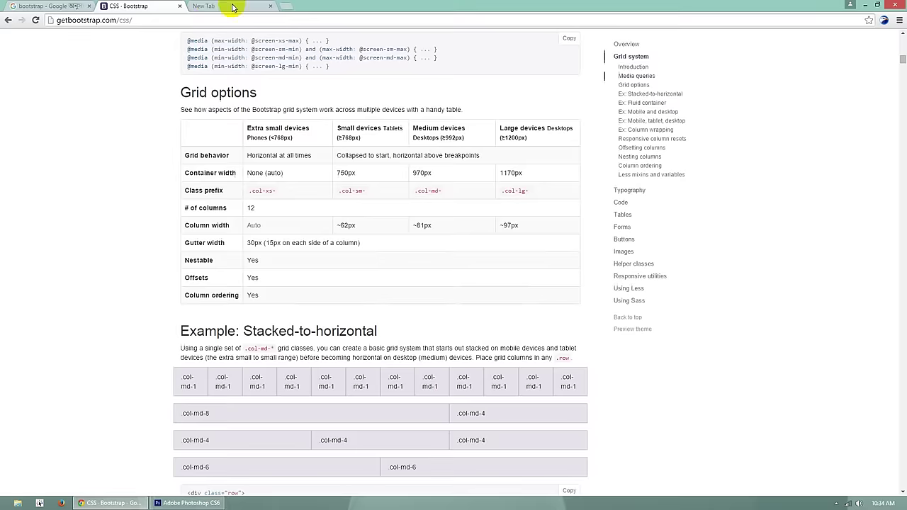
{"action": "left_click", "coordinate": [233, 6]}
{"action": "left_click", "coordinate": [149, 6]}
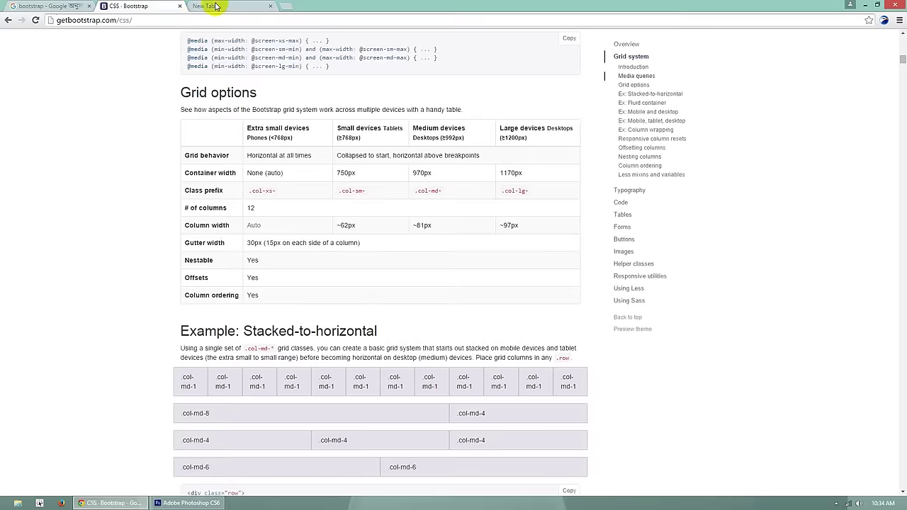
{"action": "left_click", "coordinate": [219, 7]}
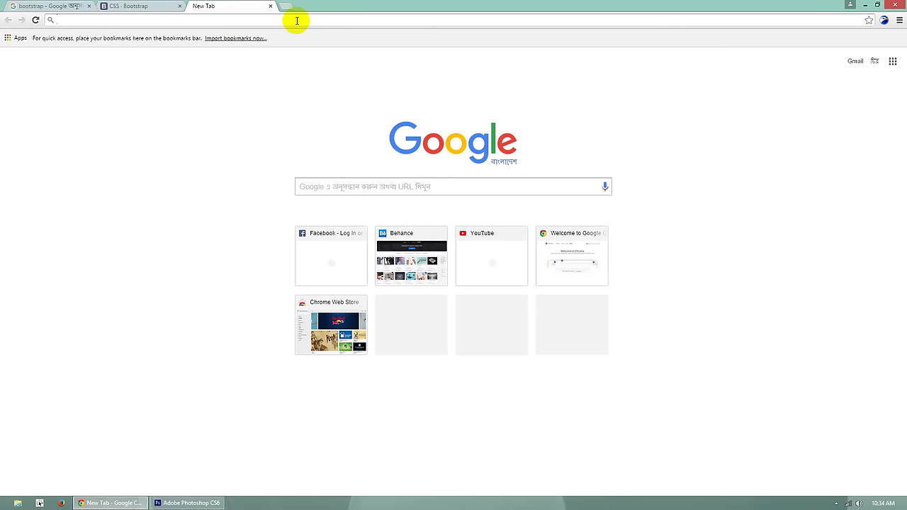
{"action": "type", "text": "guide"}
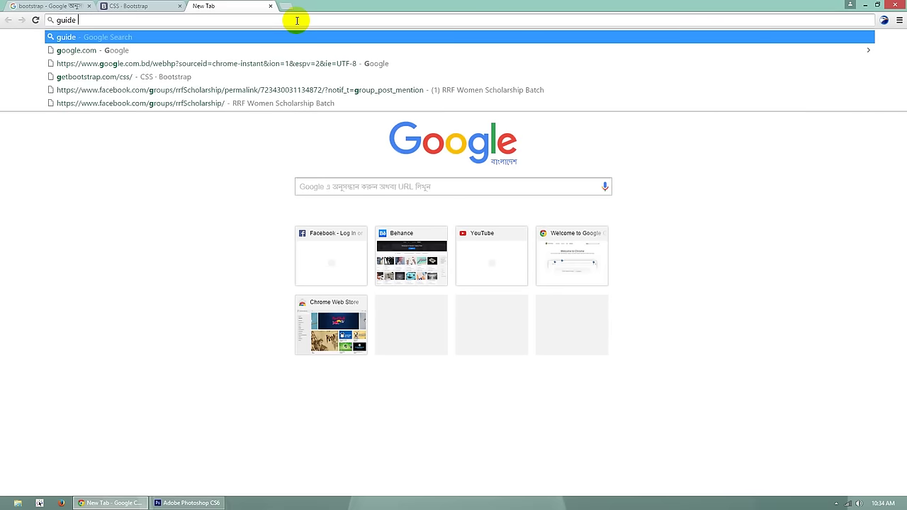
{"action": "type", "text": " guide"}
{"action": "key", "text": "Return"}
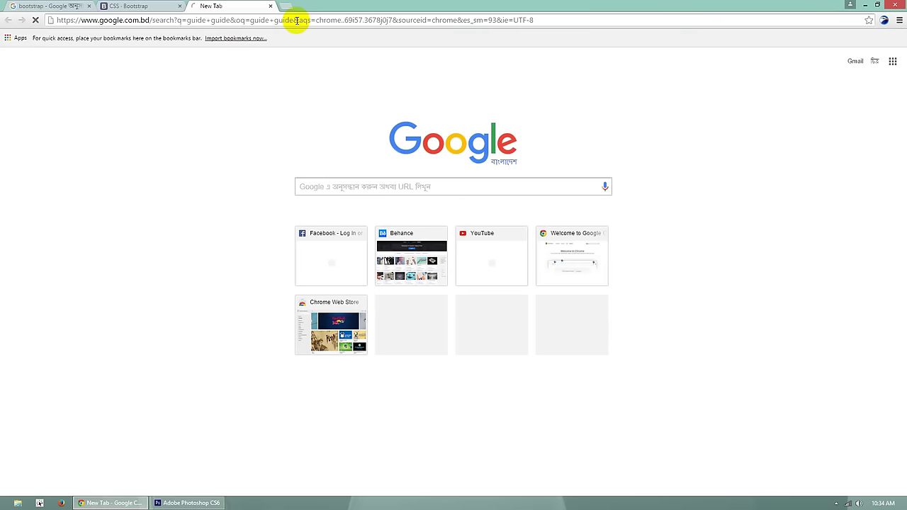
Open the GuideGuide website, guideguide.me, from the search results.
{"action": "left_click", "coordinate": [163, 6]}
{"action": "left_click", "coordinate": [232, 7]}
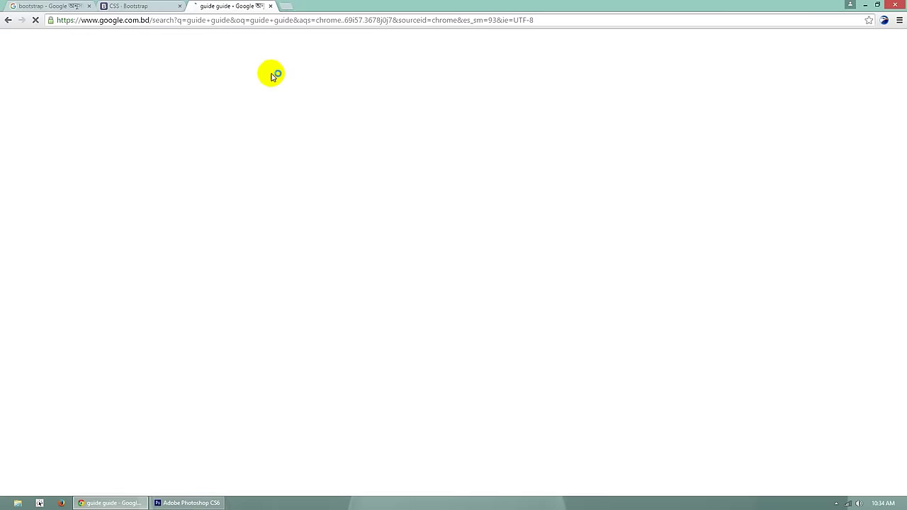
{"action": "left_click", "coordinate": [166, 5]}
{"action": "left_click", "coordinate": [251, 6]}
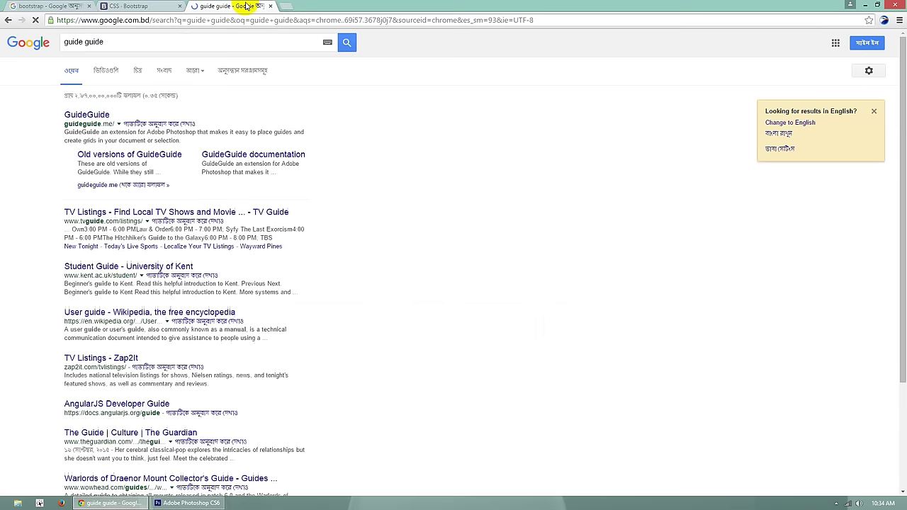
{"action": "left_click", "coordinate": [105, 115]}
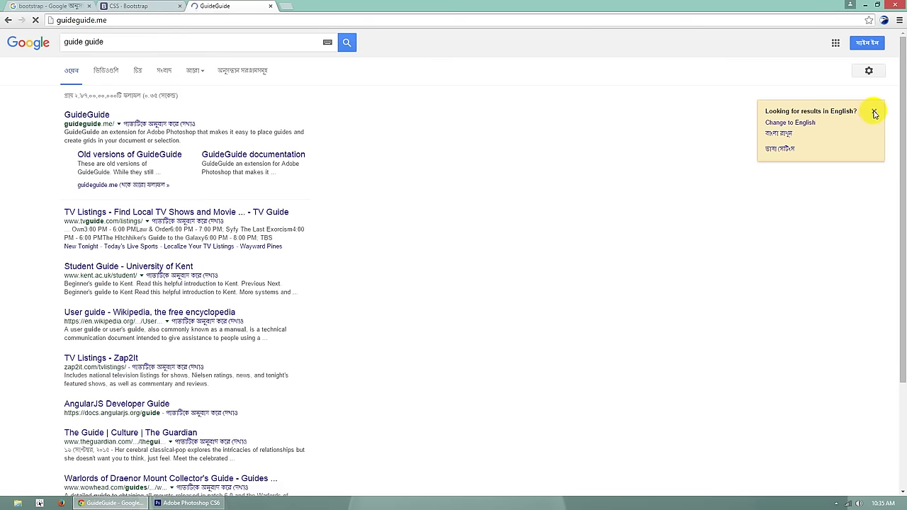
Choose CS6 as the Photoshop version for the GuideGuide 3.2.3 download.
{"action": "scroll", "coordinate": [489, 260], "scroll_direction": "down", "scroll_amount": 1}
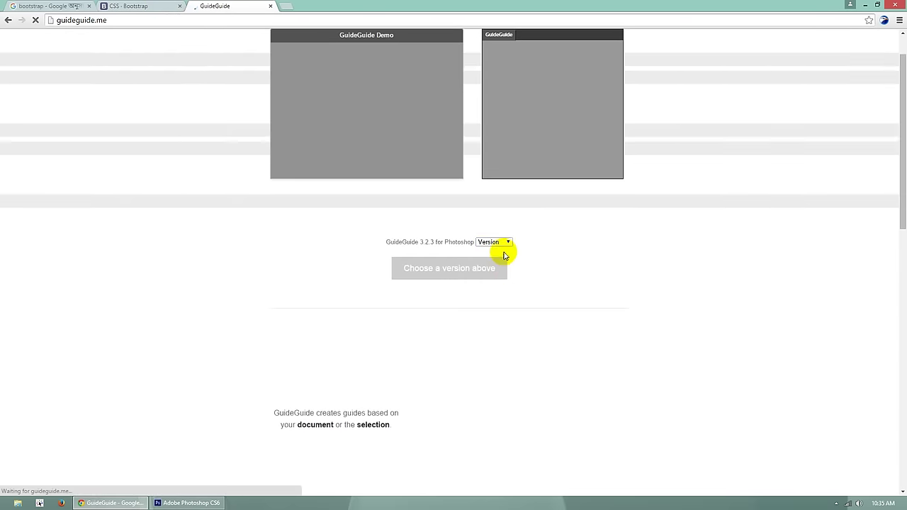
{"action": "left_click", "coordinate": [506, 242]}
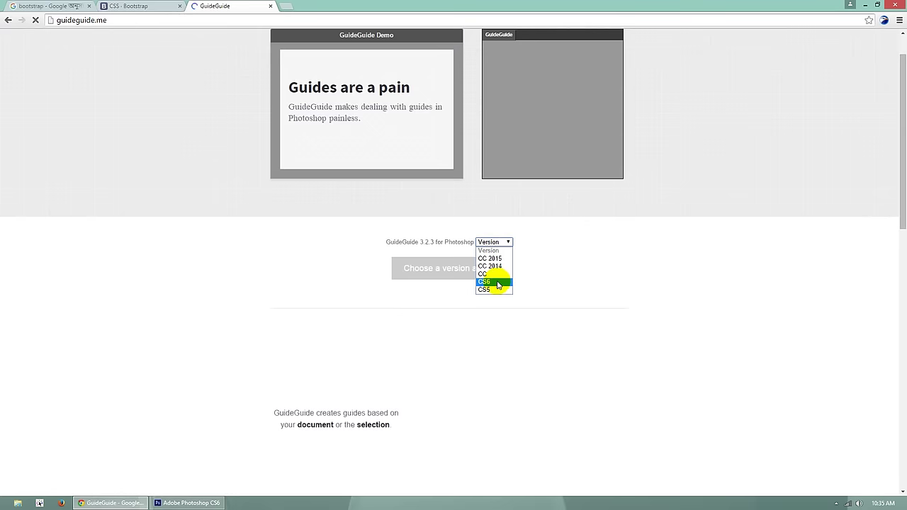
{"action": "left_click", "coordinate": [498, 283]}
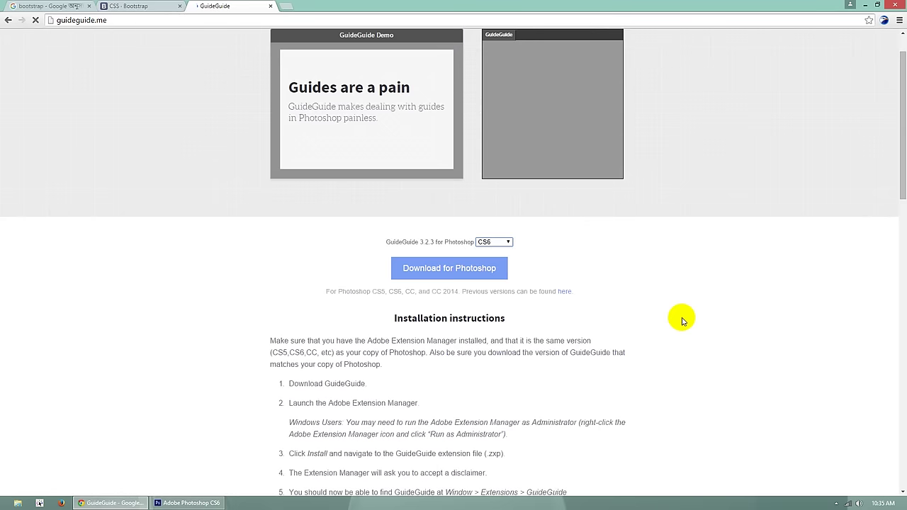
{"action": "scroll", "coordinate": [243, 425], "scroll_direction": "down", "scroll_amount": 1}
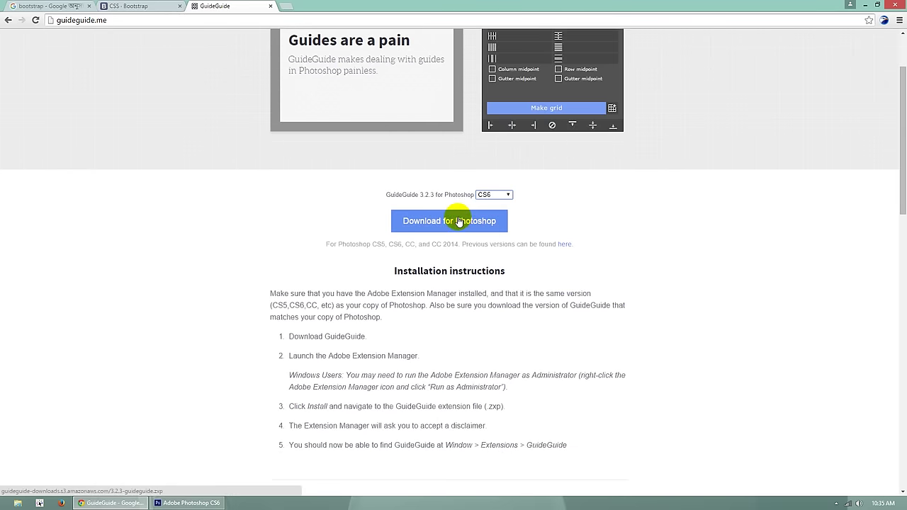
Download 3.2.3-guideguide.zxp for Photoshop and save it to the desktop.
{"action": "left_click", "coordinate": [904, 503]}
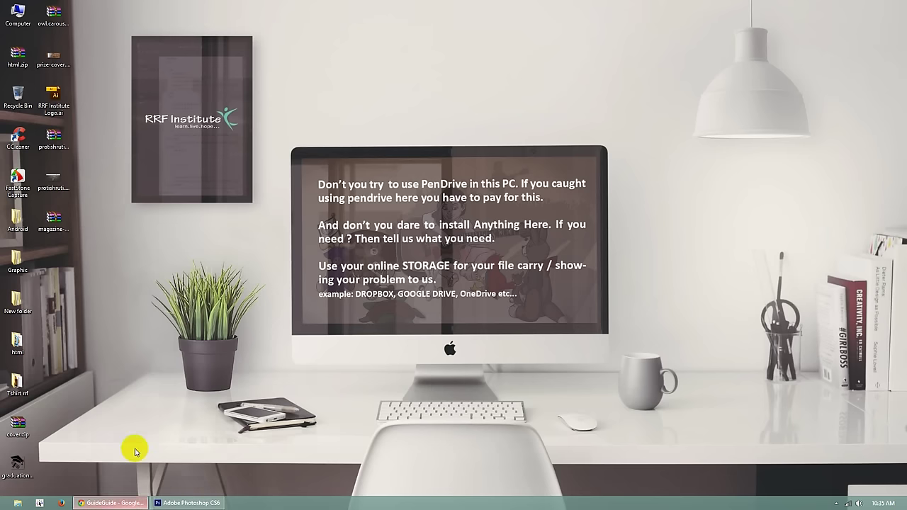
{"action": "left_click", "coordinate": [110, 503]}
{"action": "left_click", "coordinate": [459, 223]}
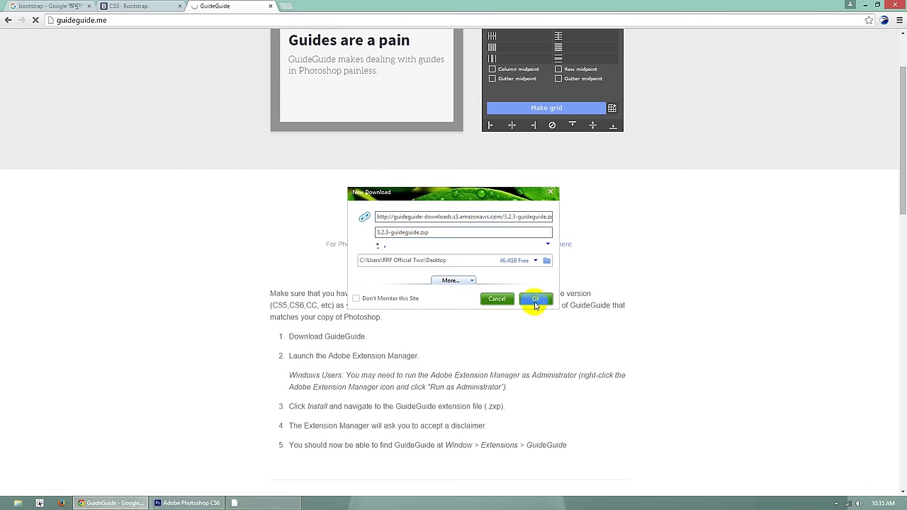
{"action": "left_click", "coordinate": [535, 299]}
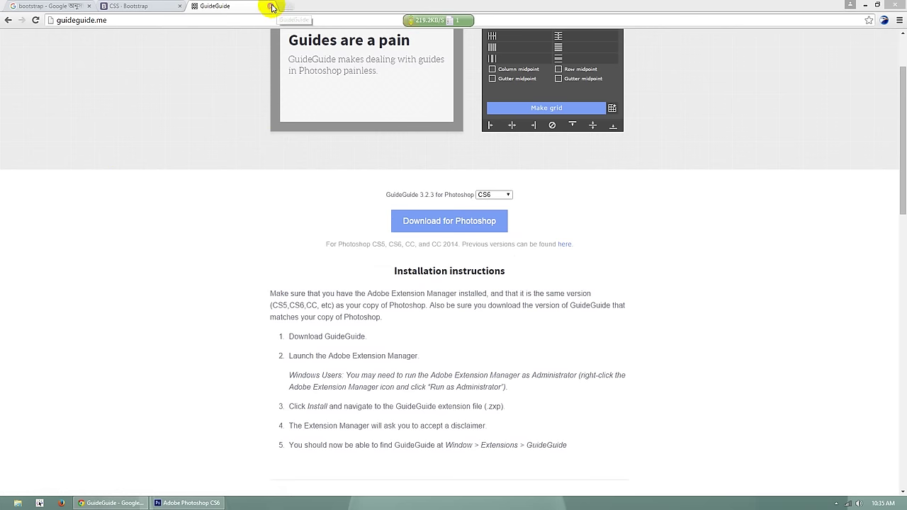
Close the GuideGuide page and go back to the grid examples on the Bootstrap CSS page.
{"action": "left_click", "coordinate": [270, 6]}
{"action": "scroll", "coordinate": [454, 252], "scroll_direction": "down", "scroll_amount": 10}
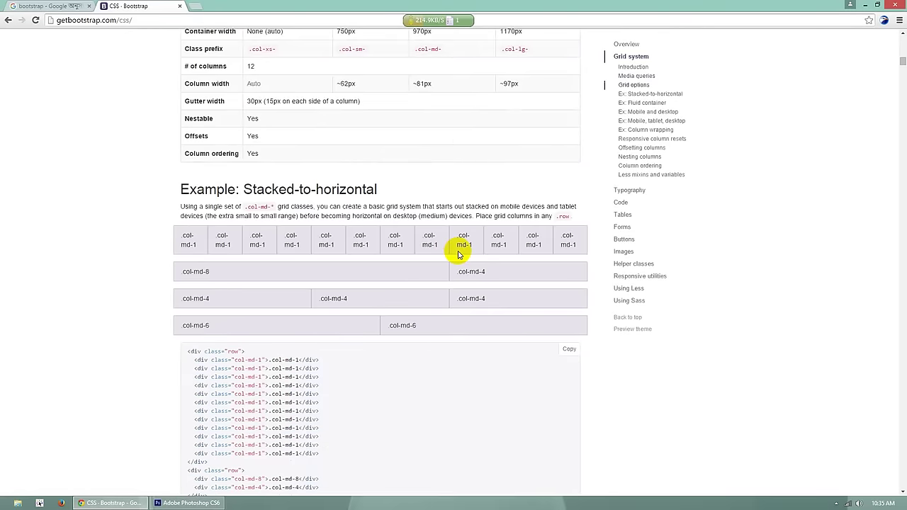
{"action": "scroll", "coordinate": [763, 310], "scroll_direction": "up", "scroll_amount": 10}
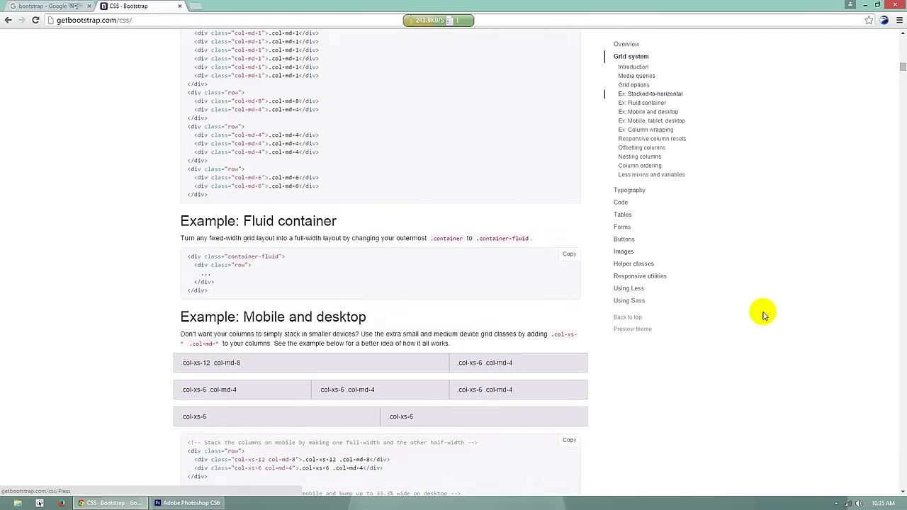
Show the desktop and refresh it to check for the downloaded GuideGuide file.
{"action": "left_click", "coordinate": [904, 507]}
{"action": "right_click", "coordinate": [269, 217]}
{"action": "left_click", "coordinate": [287, 255]}
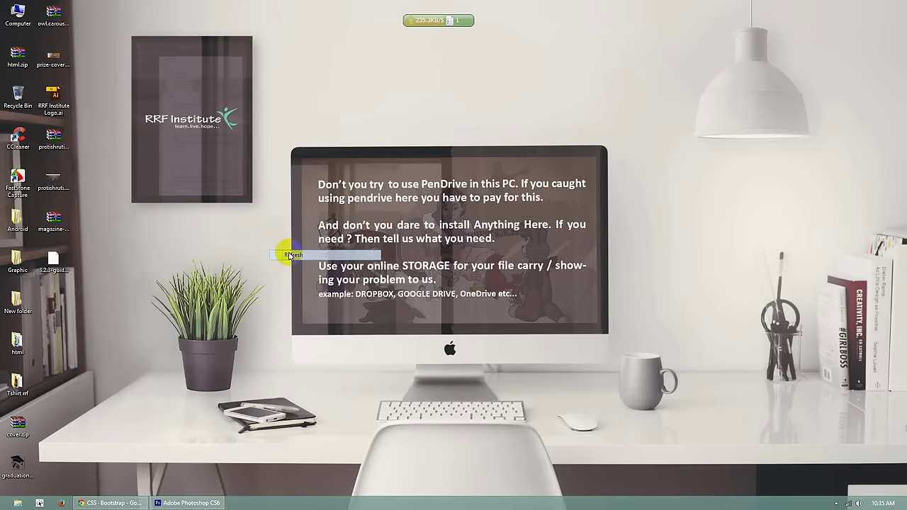
{"action": "left_click", "coordinate": [179, 504]}
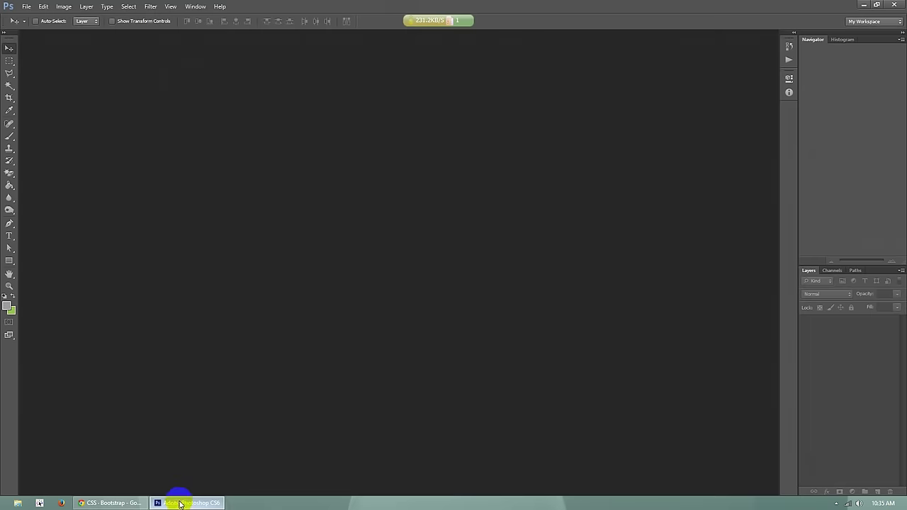
{"action": "left_click", "coordinate": [27, 6]}
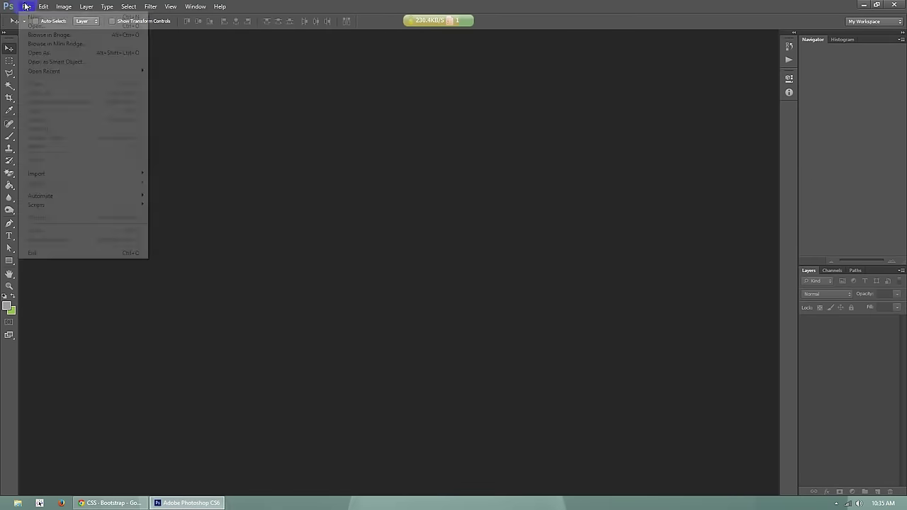
{"action": "left_click", "coordinate": [360, 65]}
Return to the Bootstrap CSS page in Chrome and examine the Grid options table.
{"action": "left_click", "coordinate": [122, 504]}
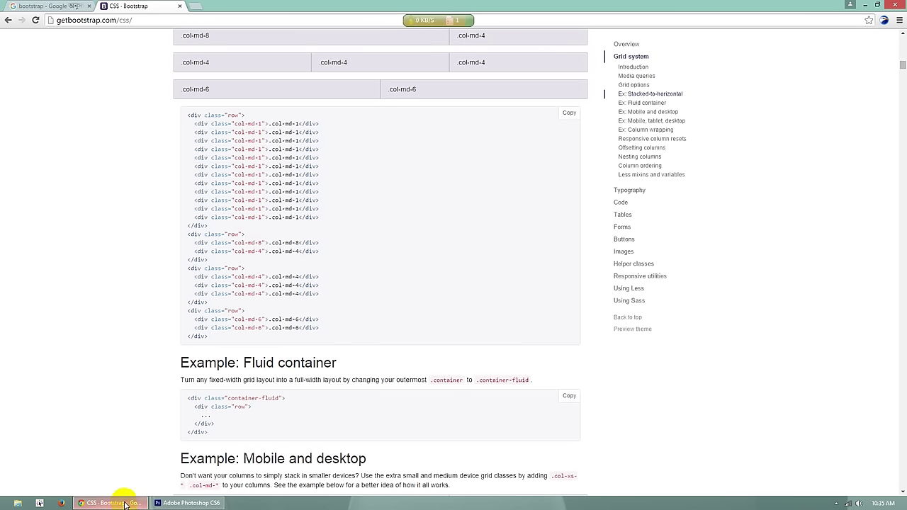
{"action": "scroll", "coordinate": [492, 323], "scroll_direction": "up", "scroll_amount": 2}
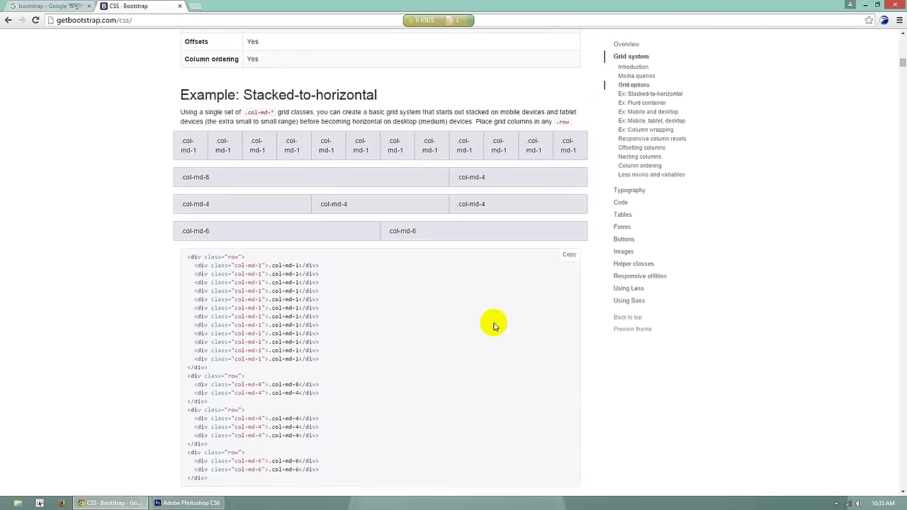
{"action": "scroll", "coordinate": [493, 326], "scroll_direction": "up", "scroll_amount": 3}
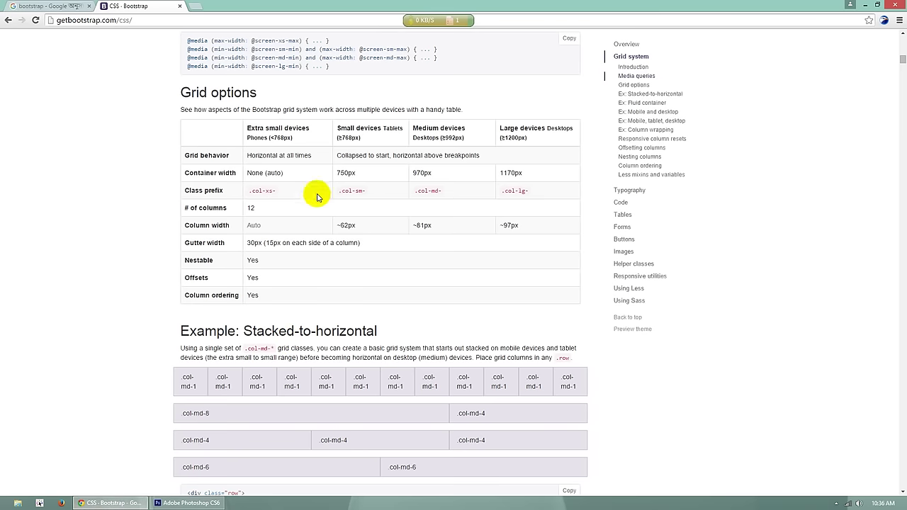
Go back to the desktop and refresh its icons.
{"action": "left_click", "coordinate": [193, 503]}
{"action": "left_click", "coordinate": [122, 502]}
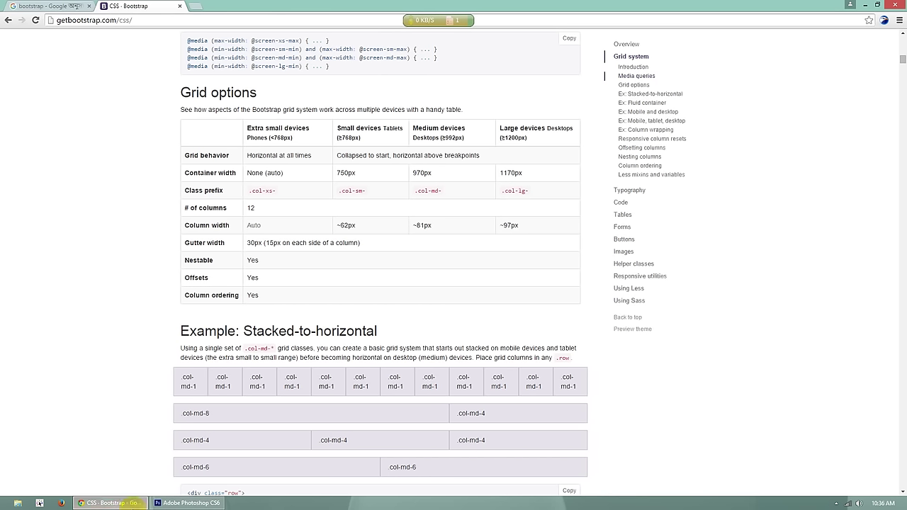
{"action": "left_click", "coordinate": [902, 448]}
{"action": "key", "text": "super+d"}
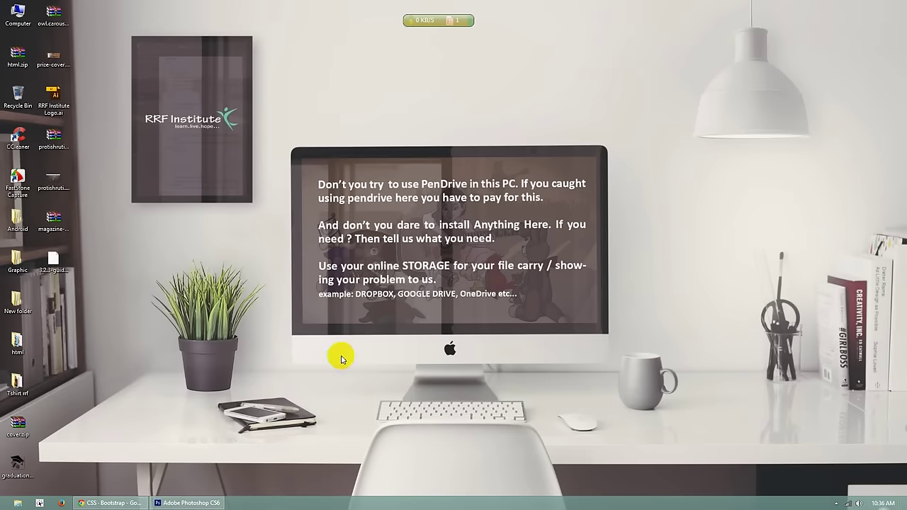
{"action": "right_click", "coordinate": [122, 224]}
{"action": "left_click", "coordinate": [153, 264]}
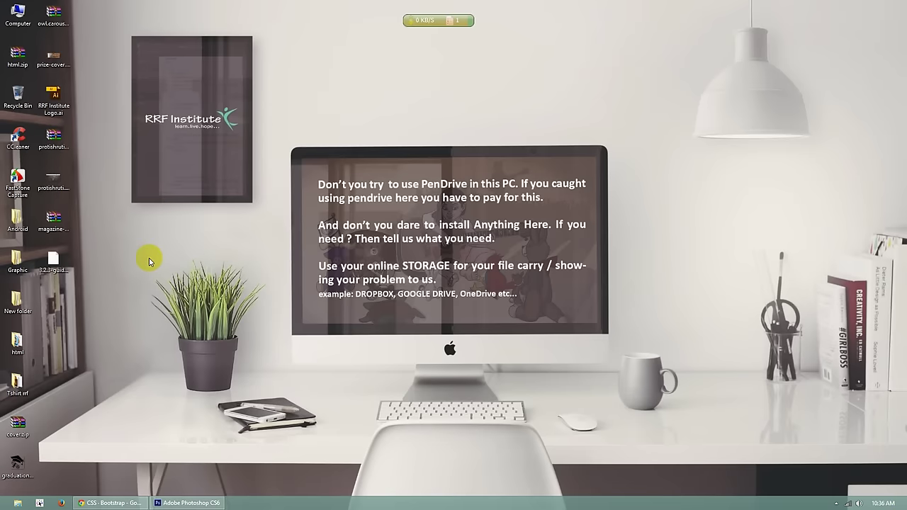
{"action": "left_click", "coordinate": [198, 503]}
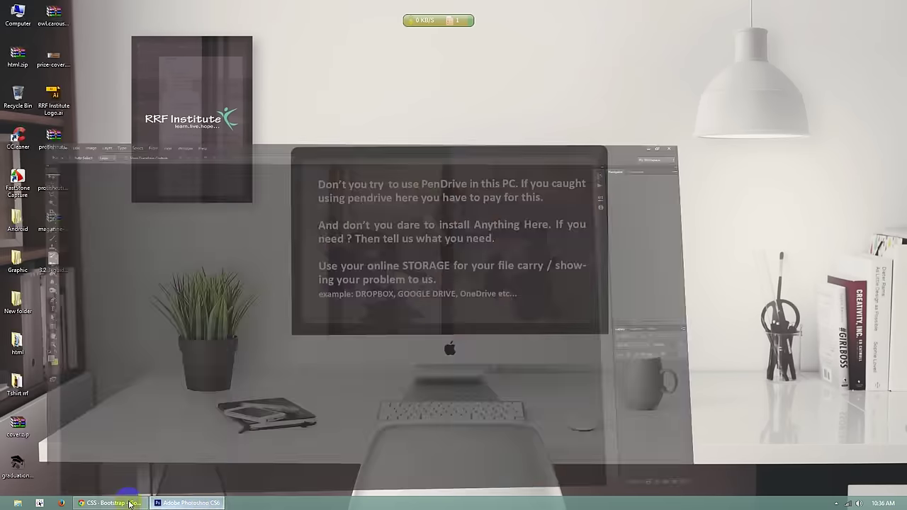
{"action": "left_click", "coordinate": [126, 502]}
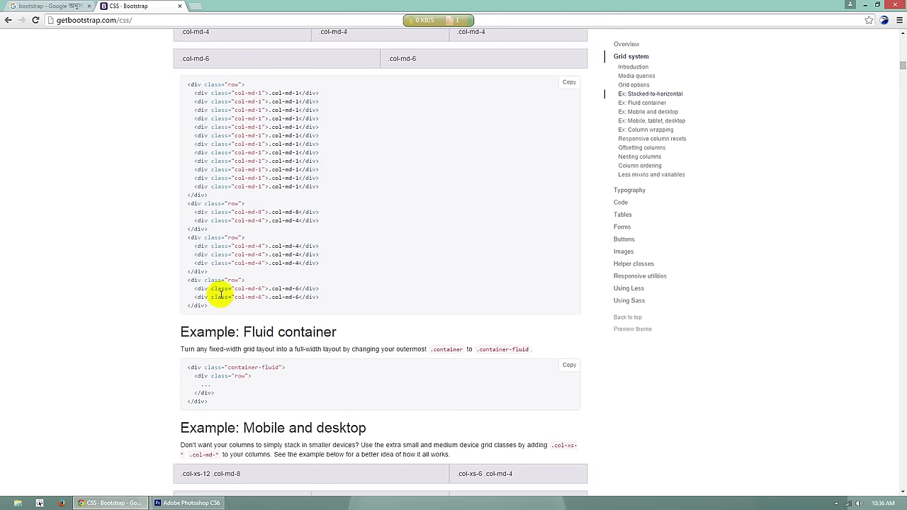
{"action": "left_click", "coordinate": [192, 504]}
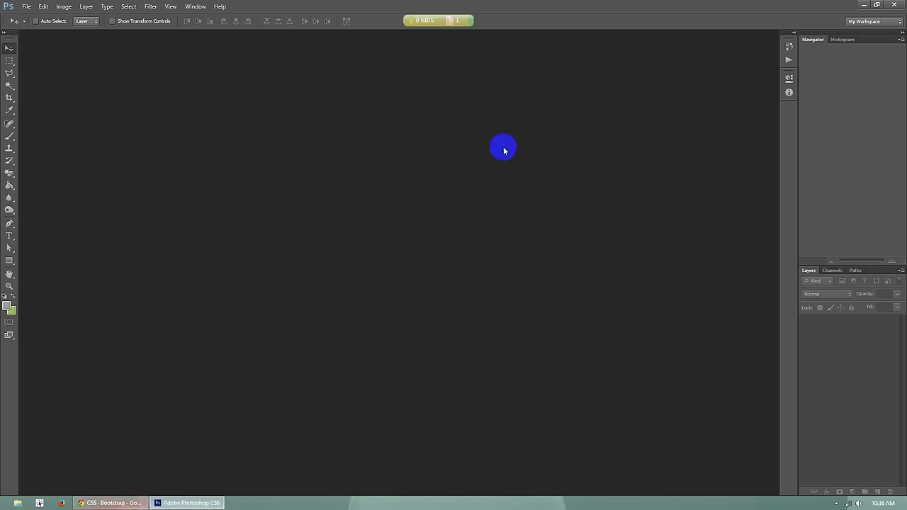
Show the desktop and check the computer's network connections.
{"action": "left_click", "coordinate": [903, 505]}
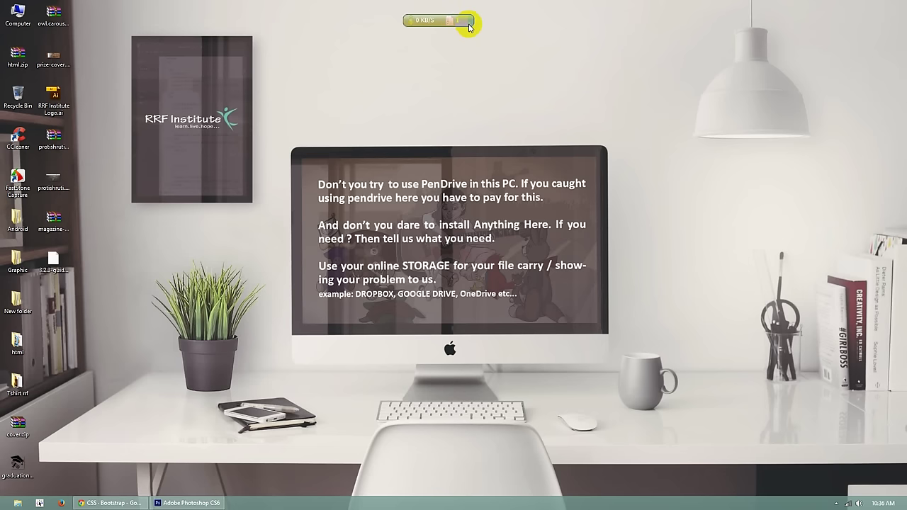
{"action": "left_click", "coordinate": [848, 503]}
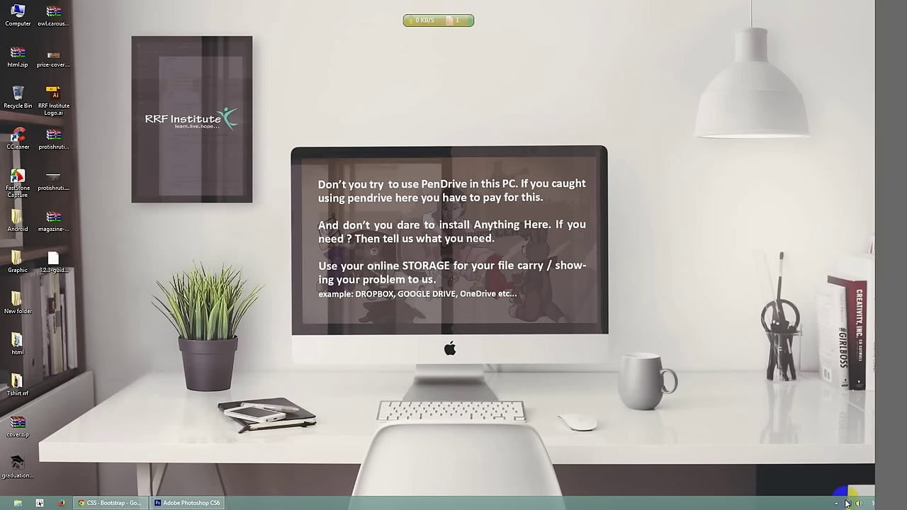
{"action": "left_click", "coordinate": [634, 205]}
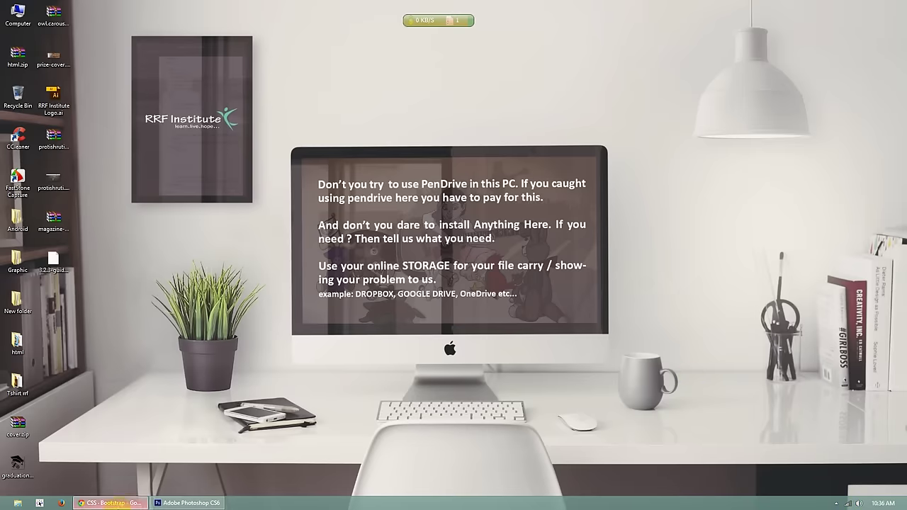
{"action": "left_click", "coordinate": [107, 503]}
{"action": "left_click", "coordinate": [99, 504]}
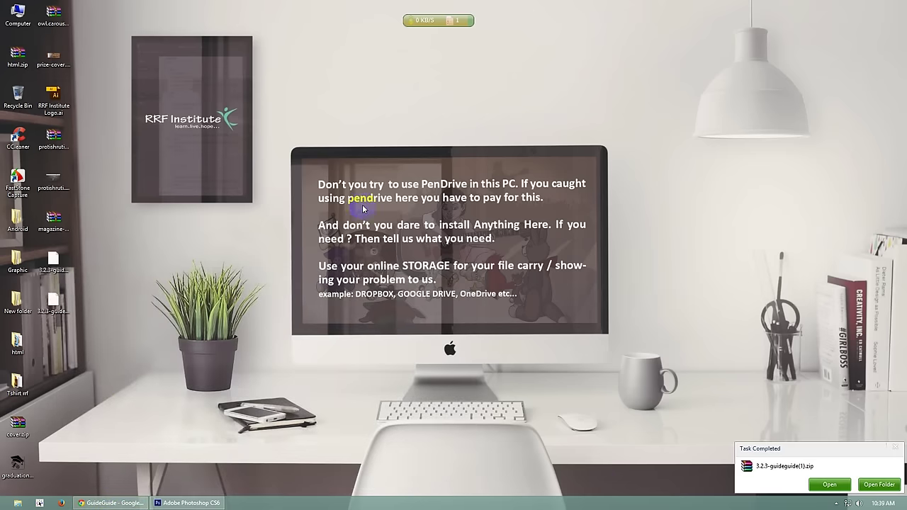
Extract the downloaded 3.2.3-guideguide(1).zip archive onto the desktop and open the extracted folder in a maximized window.
{"action": "left_click", "coordinate": [894, 448]}
{"action": "right_click", "coordinate": [60, 303]}
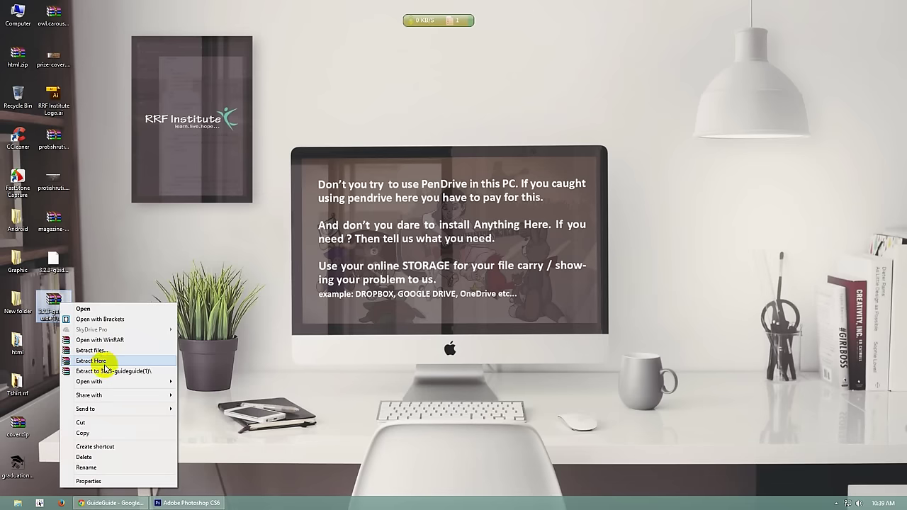
{"action": "left_click", "coordinate": [89, 360]}
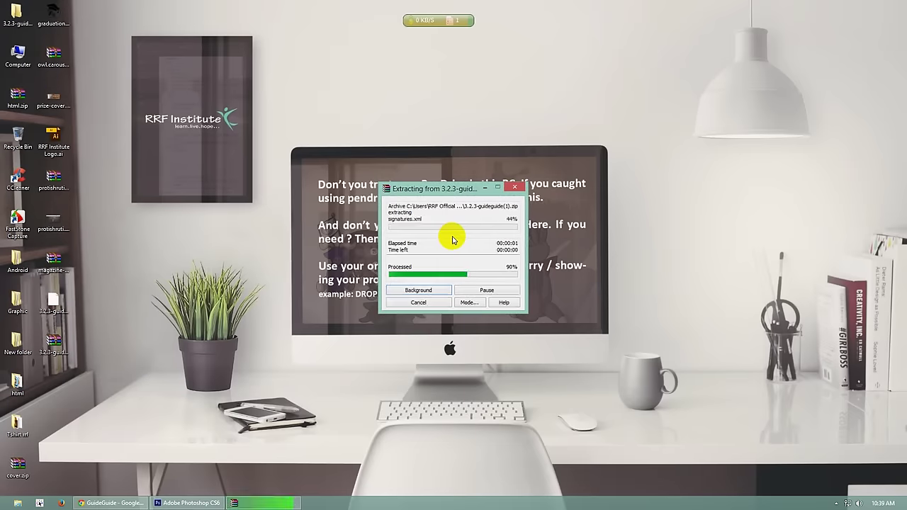
{"action": "double_click", "coordinate": [21, 23]}
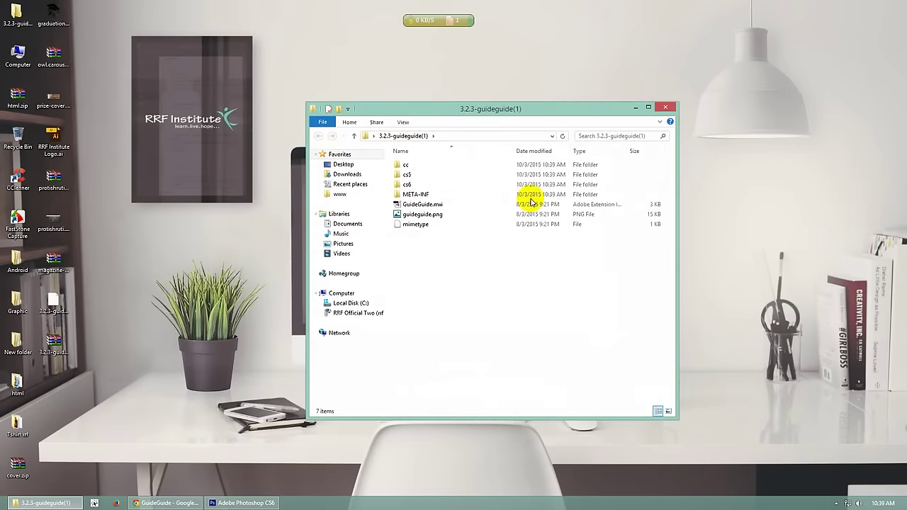
{"action": "left_click", "coordinate": [640, 107]}
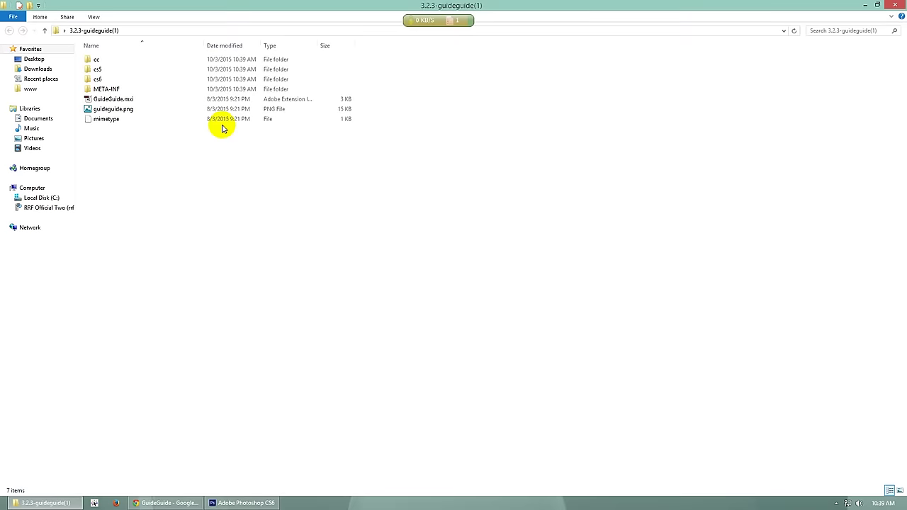
View the programs available for opening GuideGuide.mxi, without choosing one.
{"action": "right_click", "coordinate": [123, 105]}
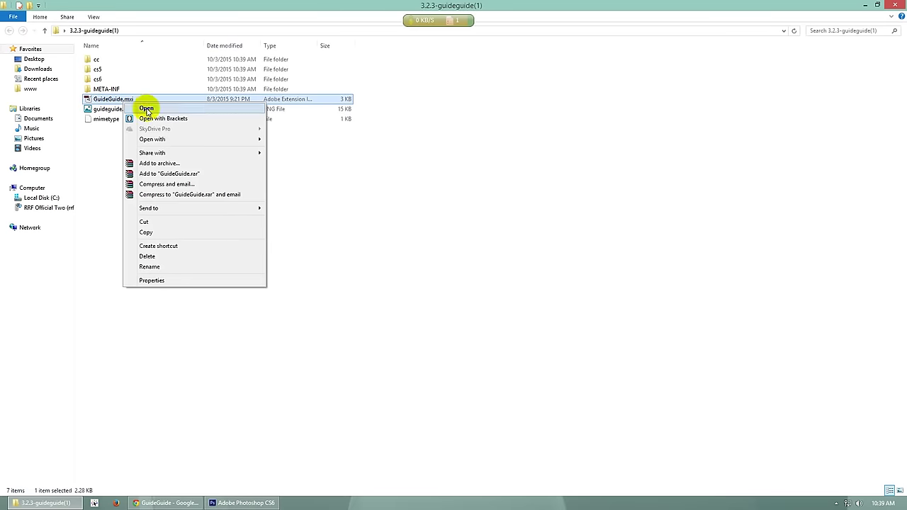
{"action": "mouse_move", "coordinate": [170, 141]}
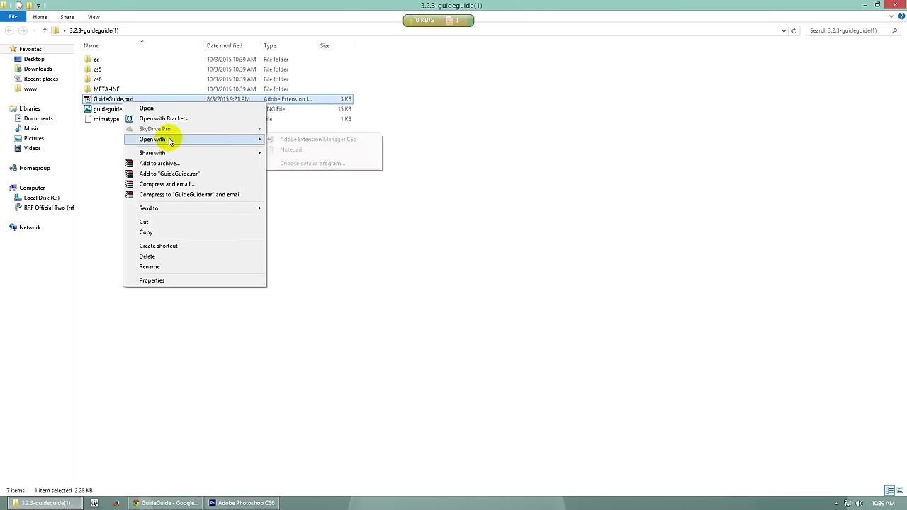
{"action": "left_click", "coordinate": [346, 244]}
Search the installed apps for "adobe".
{"action": "left_click", "coordinate": [3, 505]}
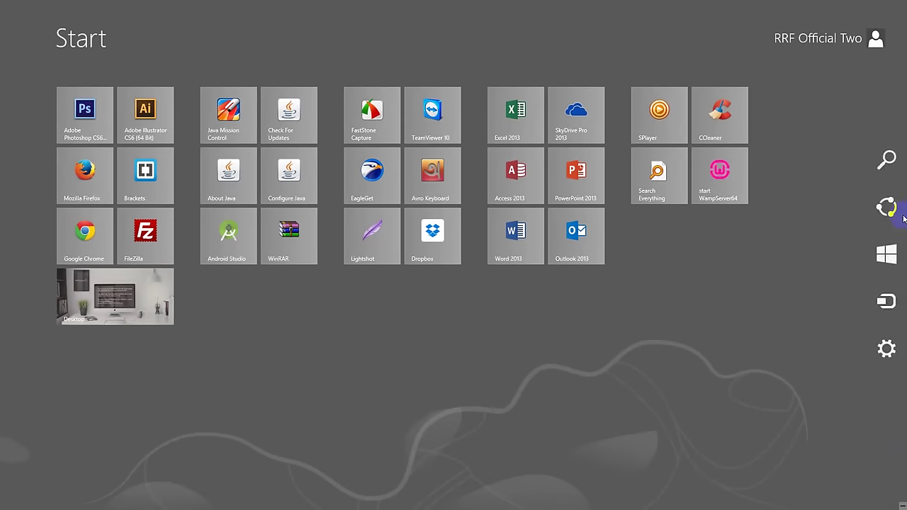
{"action": "left_click", "coordinate": [884, 157]}
{"action": "left_click", "coordinate": [810, 66]}
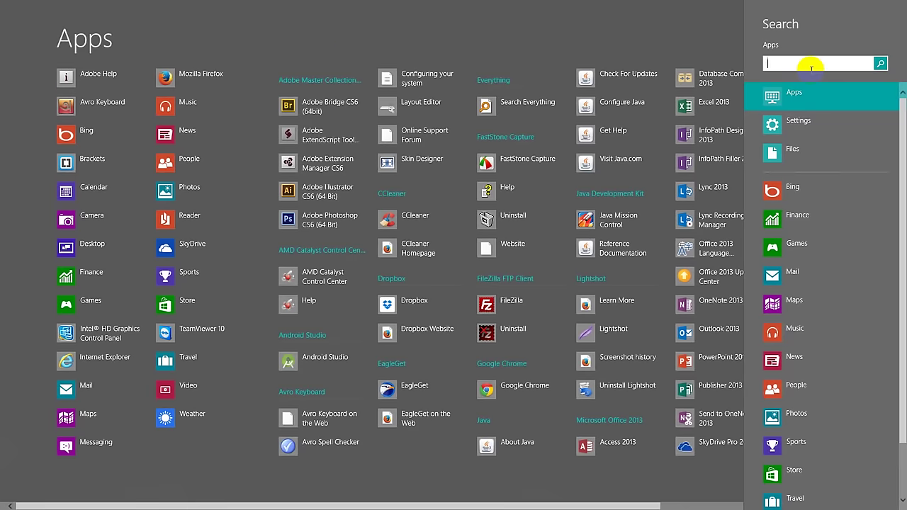
{"action": "type", "text": "adve"}
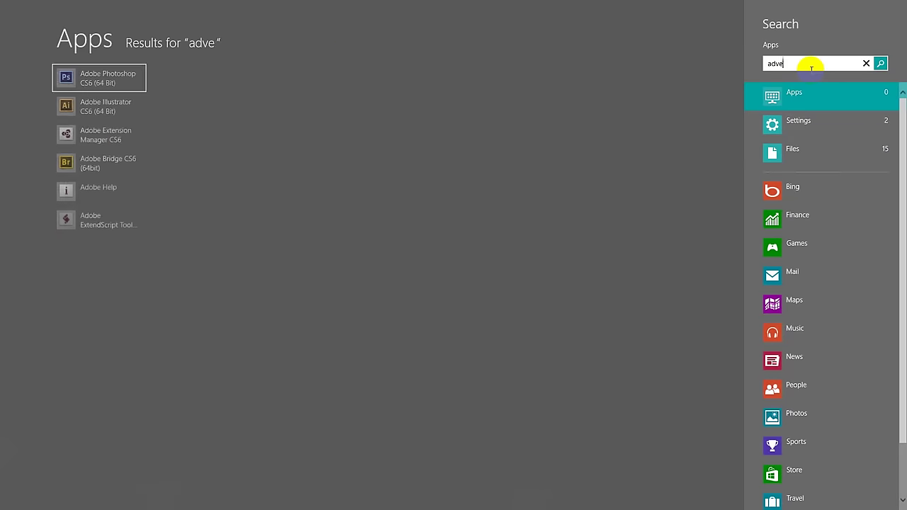
{"action": "type", "text": "b"}
{"action": "key", "text": "BackSpace"}
{"action": "key", "text": "BackSpace"}
{"action": "type", "text": "obe"}
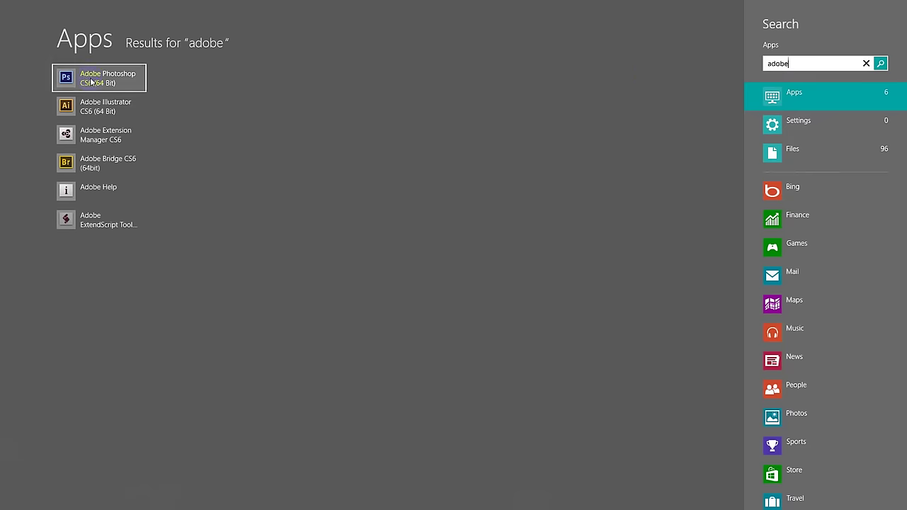
Run Adobe Extension Manager CS6 as administrator from the app search results.
{"action": "right_click", "coordinate": [108, 141]}
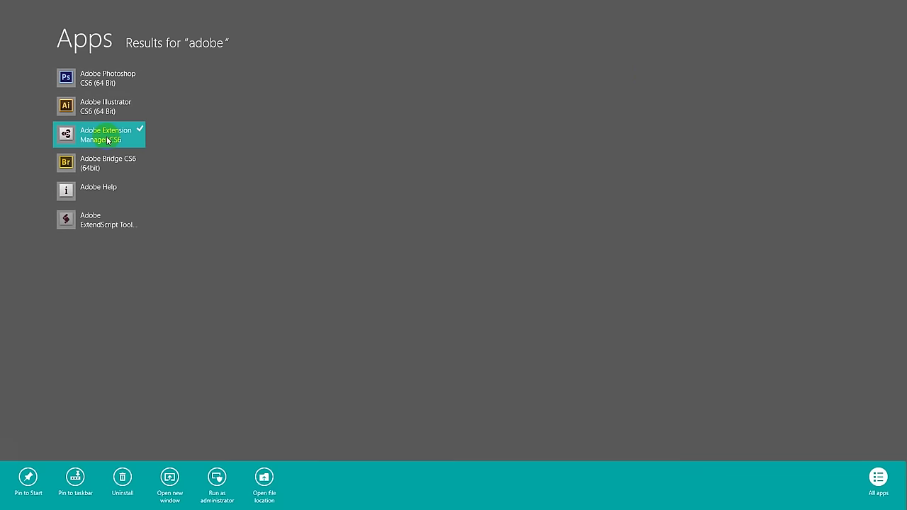
{"action": "left_click", "coordinate": [217, 477]}
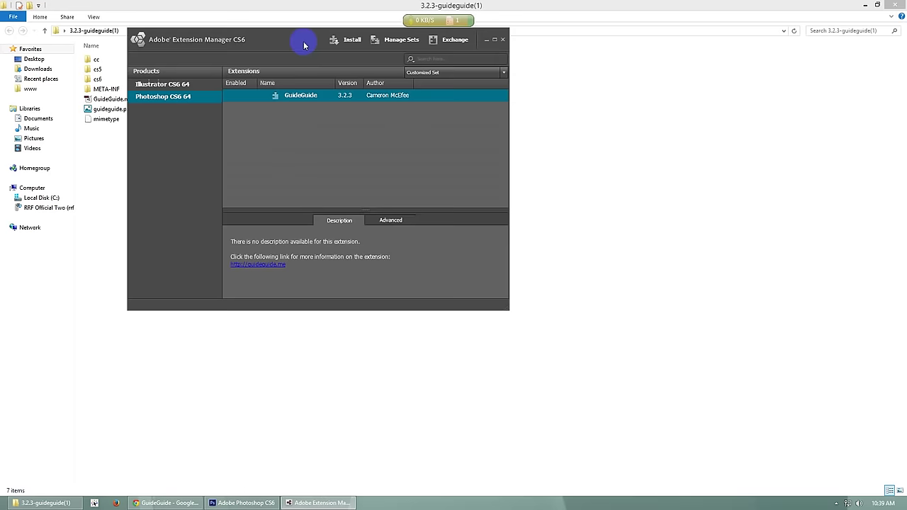
Load guideguide.zxp from the cs6 folder of the desktop's 3.2.3-guideguide(1) for installation, decline the extension disclaimer, and close Extension Manager.
{"action": "left_click", "coordinate": [392, 56]}
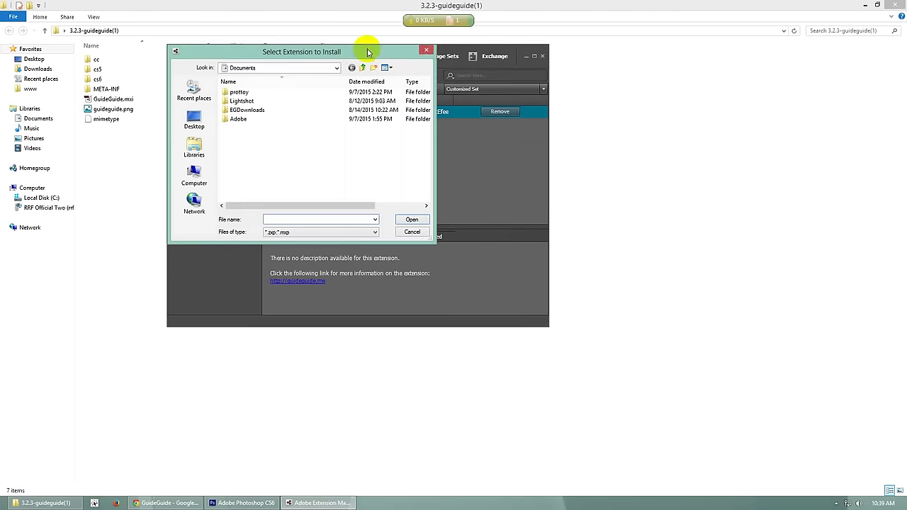
{"action": "left_click", "coordinate": [268, 127]}
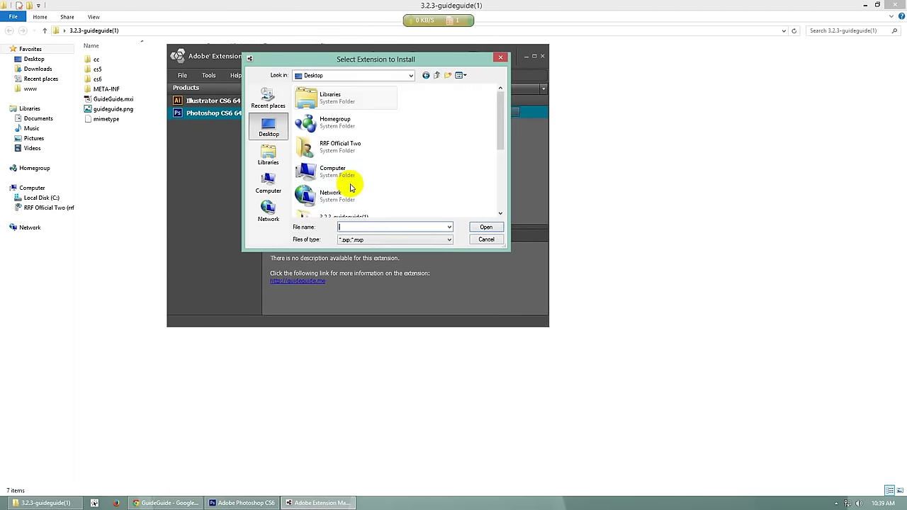
{"action": "scroll", "coordinate": [337, 149], "scroll_direction": "down", "scroll_amount": 3}
{"action": "double_click", "coordinate": [333, 145]}
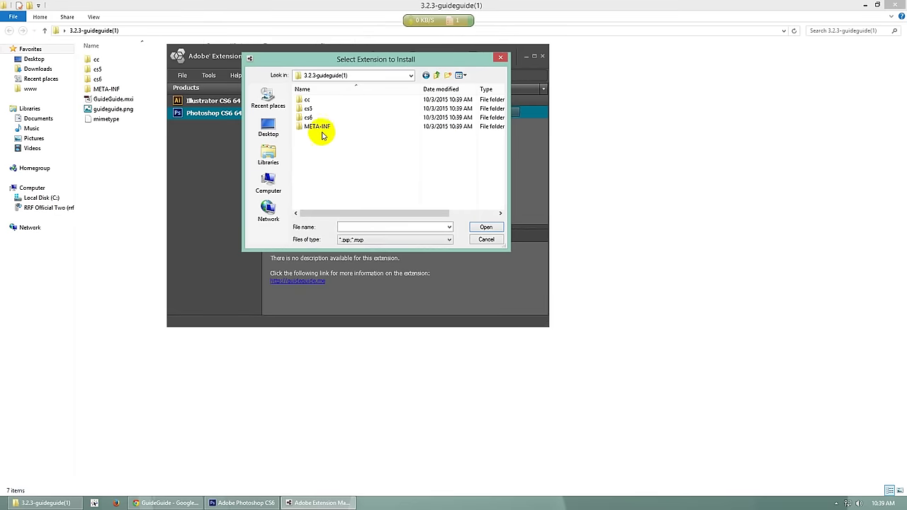
{"action": "double_click", "coordinate": [308, 117]}
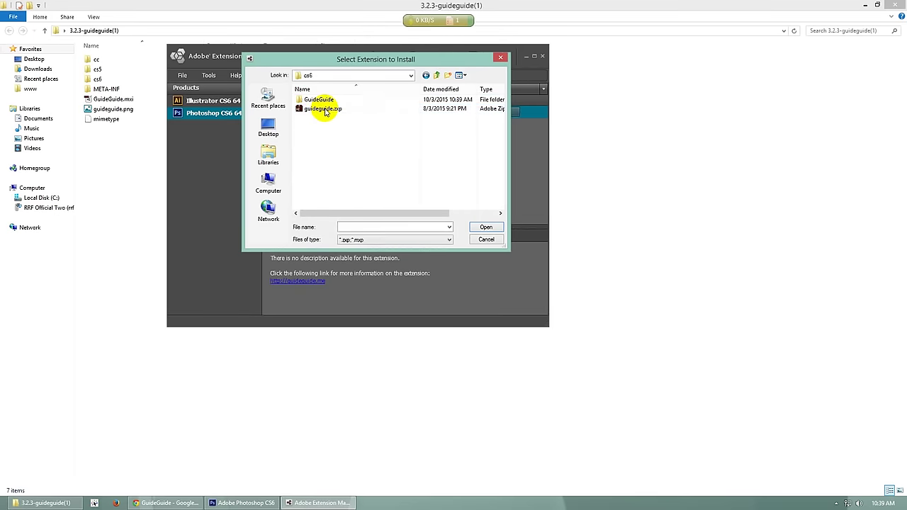
{"action": "left_click", "coordinate": [322, 109]}
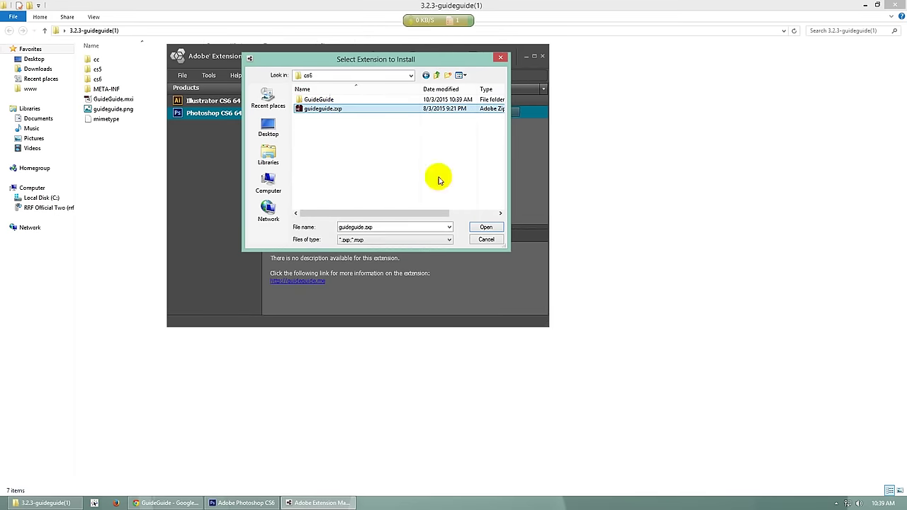
{"action": "left_click", "coordinate": [486, 228]}
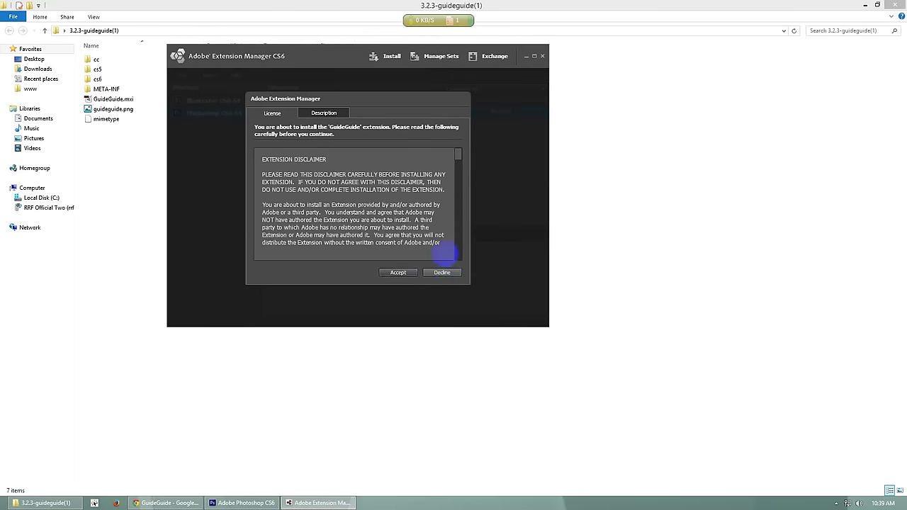
{"action": "left_click", "coordinate": [442, 271]}
{"action": "left_click", "coordinate": [542, 56]}
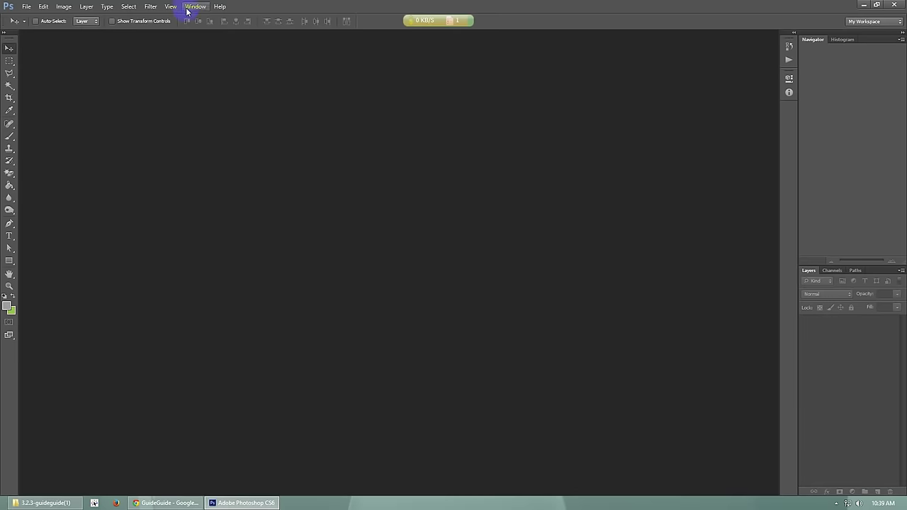
View the panels and extensions available in Photoshop, without opening any.
{"action": "left_click", "coordinate": [187, 7]}
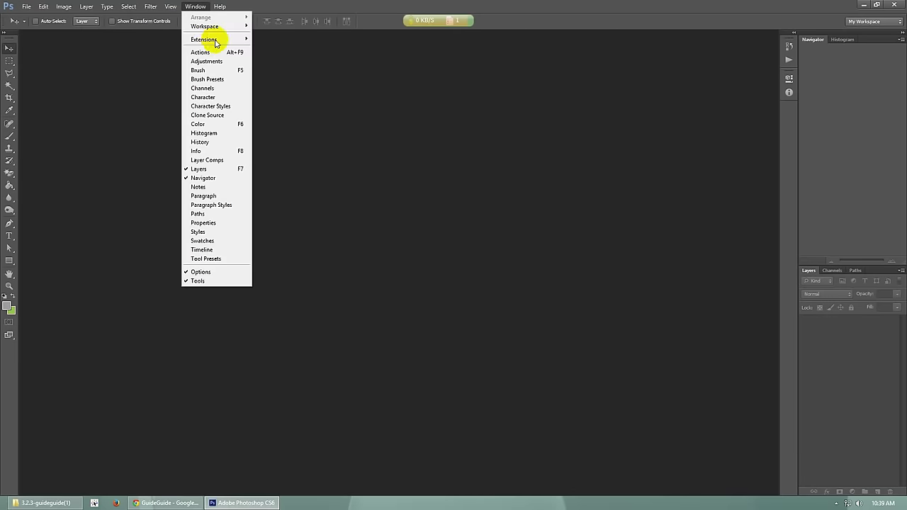
{"action": "left_click", "coordinate": [480, 132]}
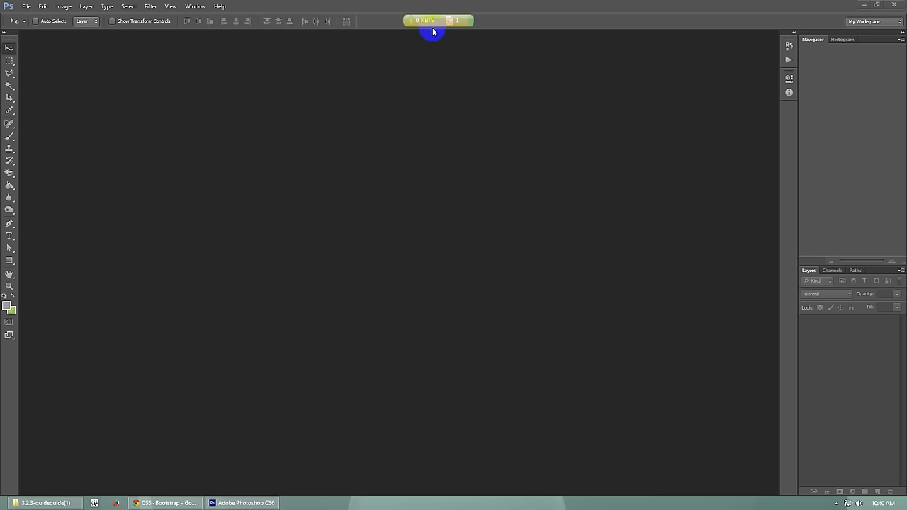
Move the floating download monitor out of the way and exit EagleGet.
{"action": "left_click_drag", "start_coordinate": [432, 20], "coordinate": [462, 50]}
{"action": "right_click", "coordinate": [461, 51]}
{"action": "left_click", "coordinate": [482, 229]}
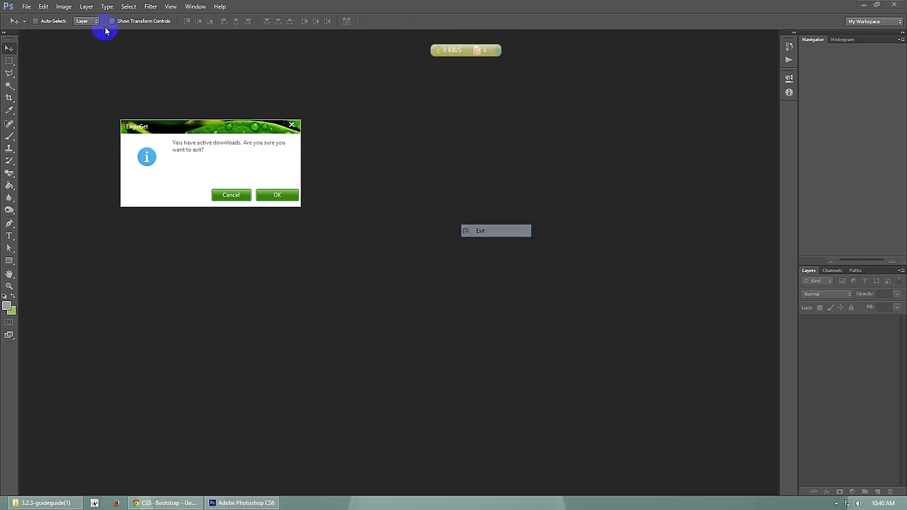
{"action": "left_click", "coordinate": [241, 196]}
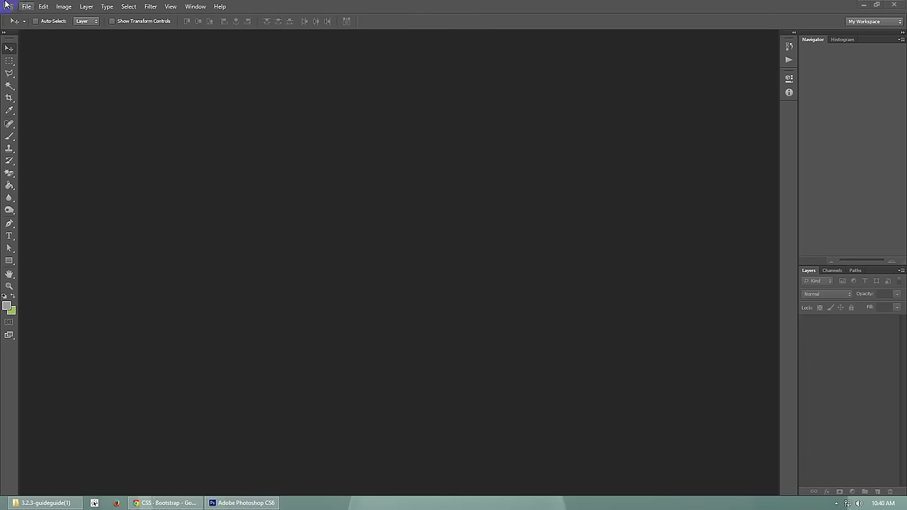
Switch to Chrome and look up the large-device container width in the Grid options table of Bootstrap's CSS page.
{"action": "left_click", "coordinate": [173, 506]}
{"action": "scroll", "coordinate": [624, 264], "scroll_direction": "up", "scroll_amount": 5}
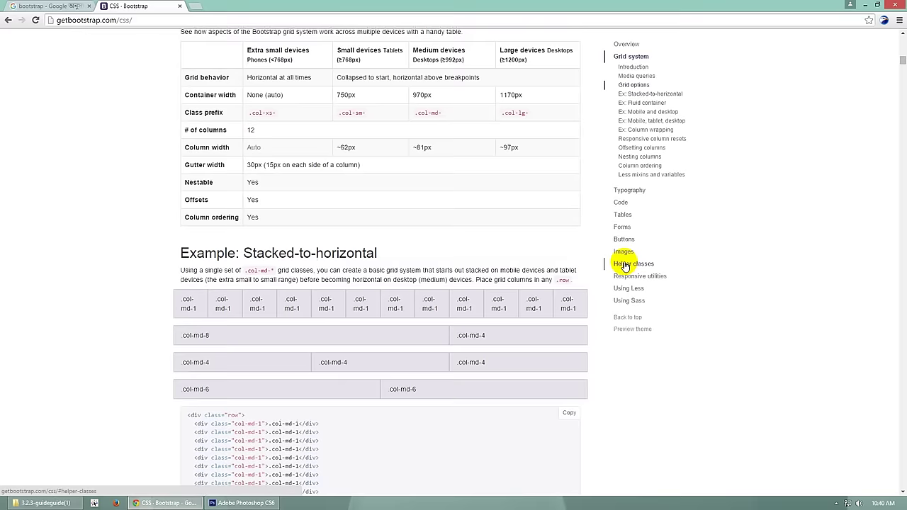
{"action": "scroll", "coordinate": [623, 263], "scroll_direction": "up", "scroll_amount": 2}
{"action": "left_click_drag", "start_coordinate": [498, 190], "coordinate": [530, 191]}
{"action": "left_click", "coordinate": [501, 197]}
{"action": "left_click", "coordinate": [500, 191]}
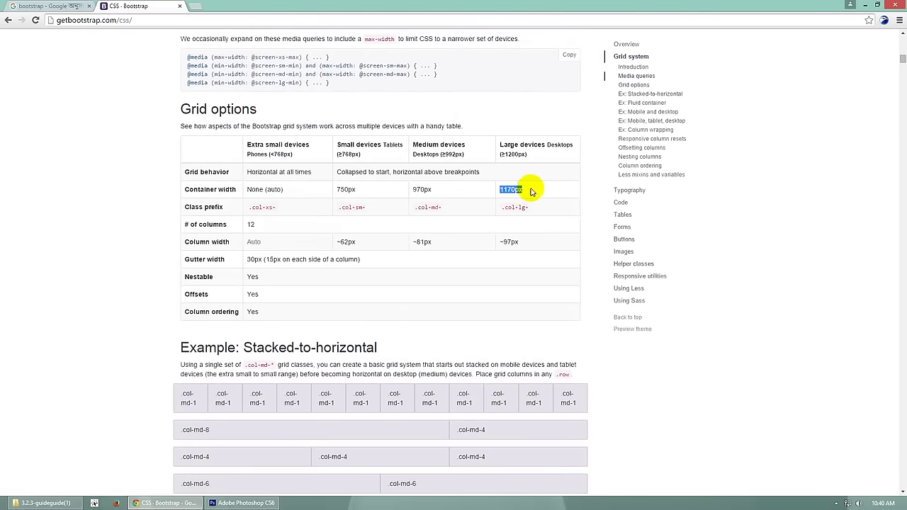
Switch to Photoshop, start a new document, and set its height to 1200 pixels.
{"action": "left_click", "coordinate": [243, 502]}
{"action": "left_click", "coordinate": [26, 6]}
{"action": "left_click", "coordinate": [32, 17]}
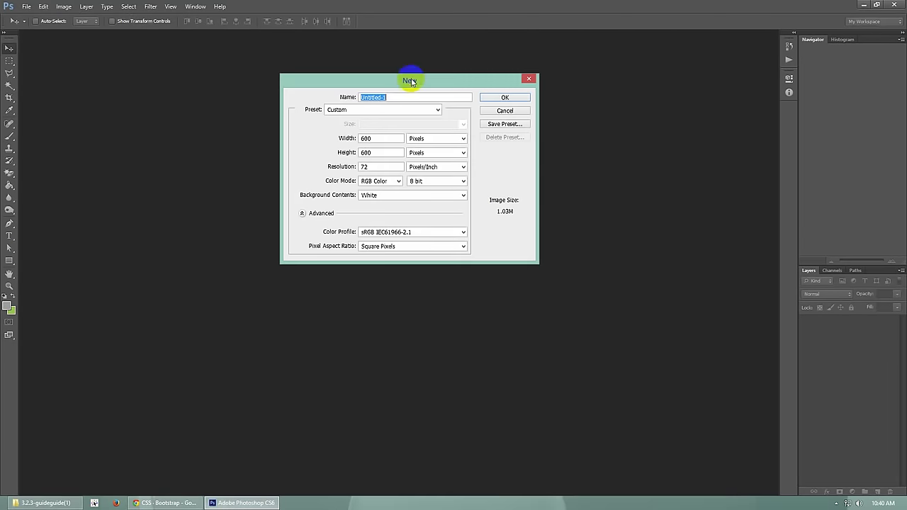
{"action": "left_click_drag", "start_coordinate": [411, 81], "coordinate": [461, 68]}
{"action": "double_click", "coordinate": [434, 128]}
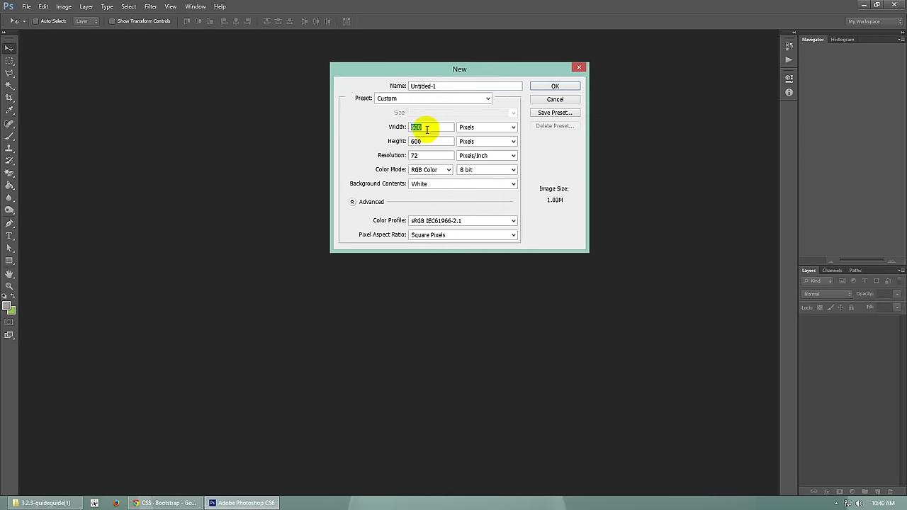
{"action": "key", "text": "Tab"}
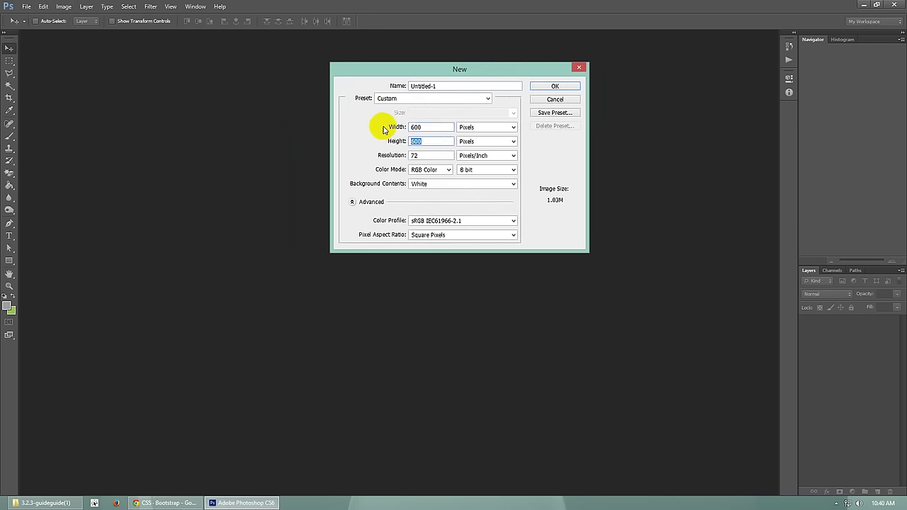
{"action": "type", "text": "1200"}
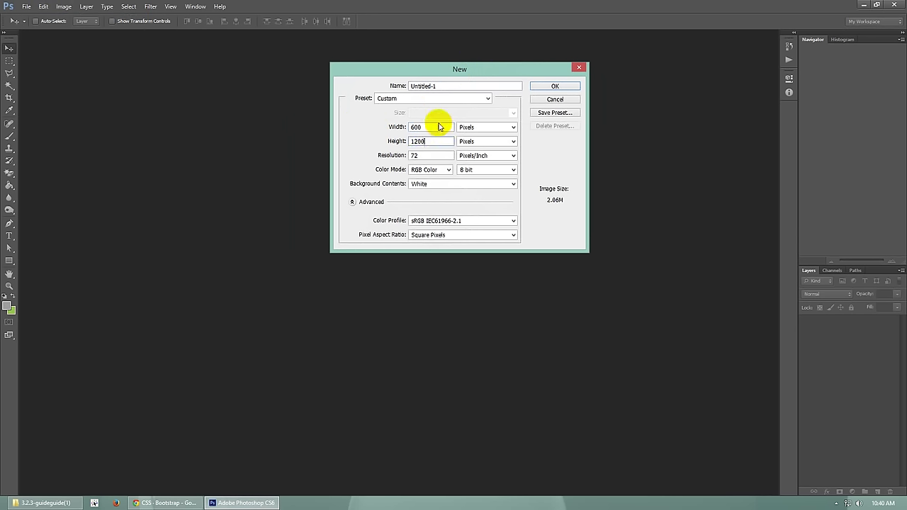
Set the new document's width to 1400 pixels.
{"action": "double_click", "coordinate": [427, 127]}
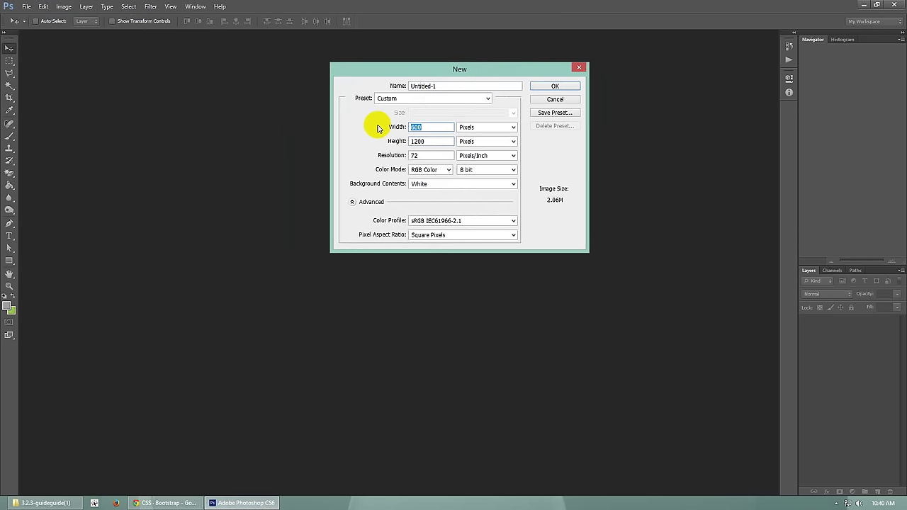
{"action": "left_click_drag", "start_coordinate": [430, 129], "coordinate": [372, 127]}
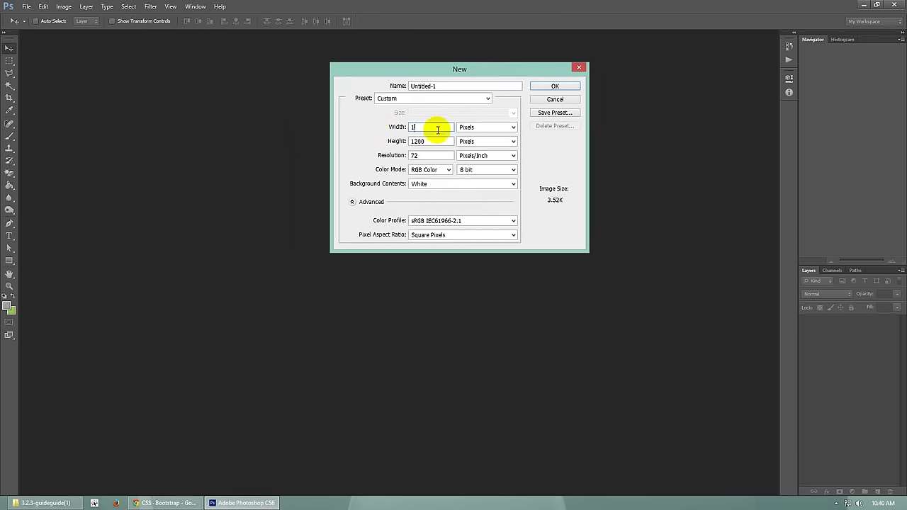
{"action": "type", "text": "400"}
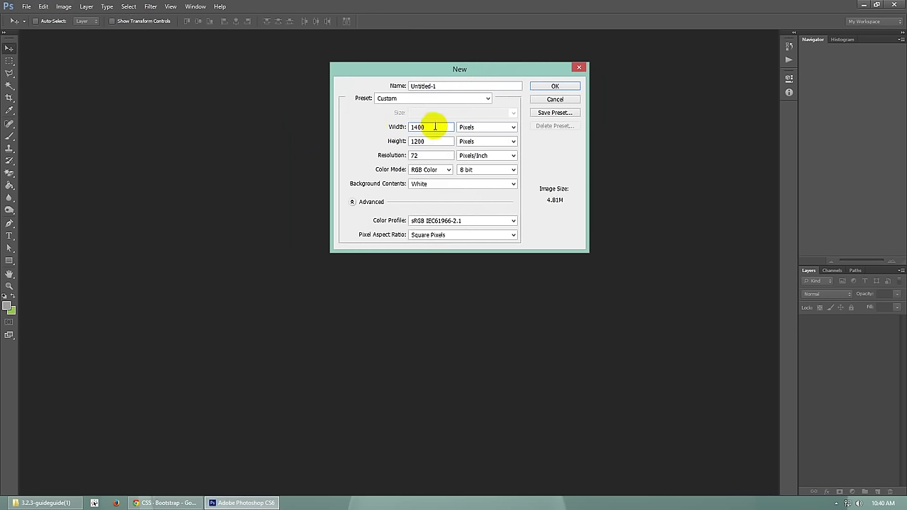
Set the new document's width to 1600 pixels and create the document.
{"action": "left_click_drag", "start_coordinate": [430, 127], "coordinate": [385, 126]}
{"action": "type", "text": "1600"}
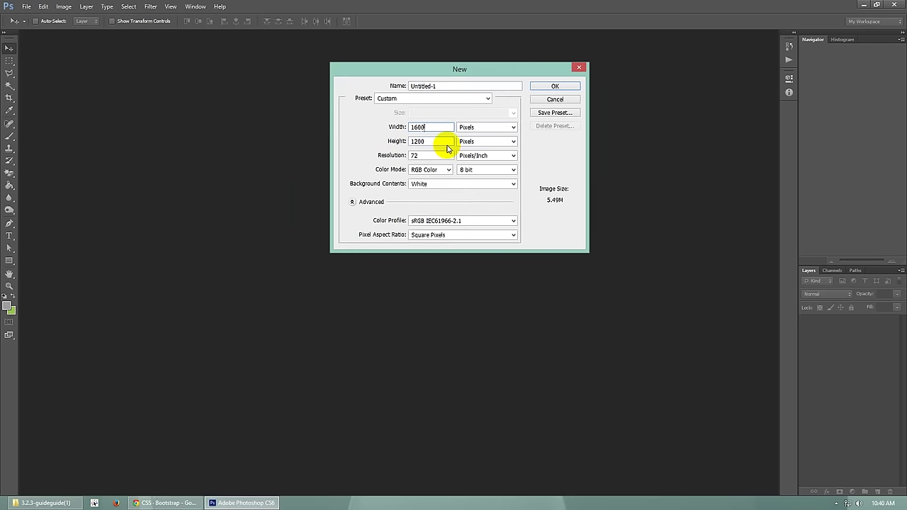
{"action": "key", "text": "Tab"}
{"action": "left_click_drag", "start_coordinate": [438, 156], "coordinate": [376, 156]}
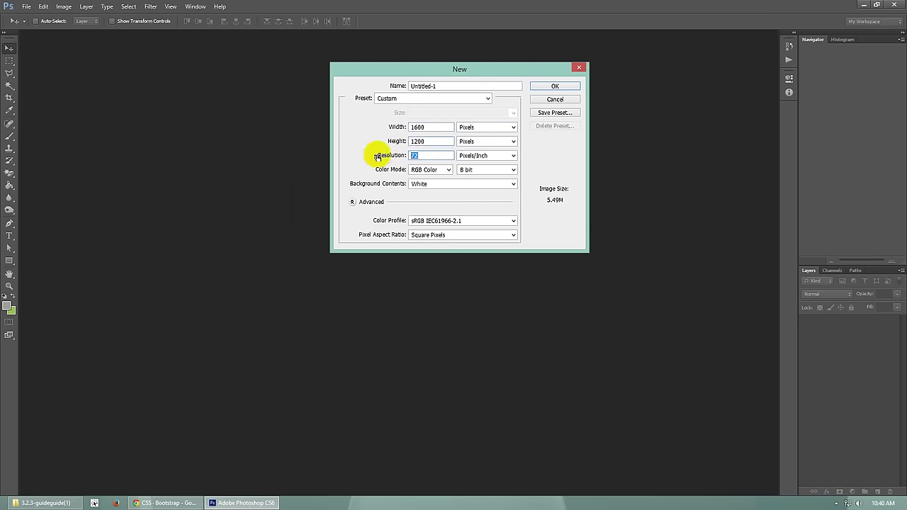
{"action": "left_click", "coordinate": [562, 87]}
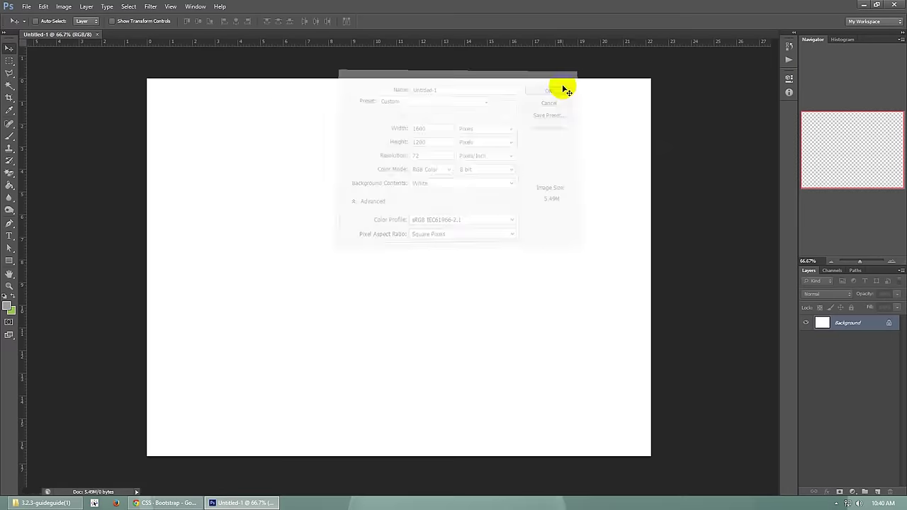
Change the document's ruler units to pixels.
{"action": "left_click", "coordinate": [66, 7]}
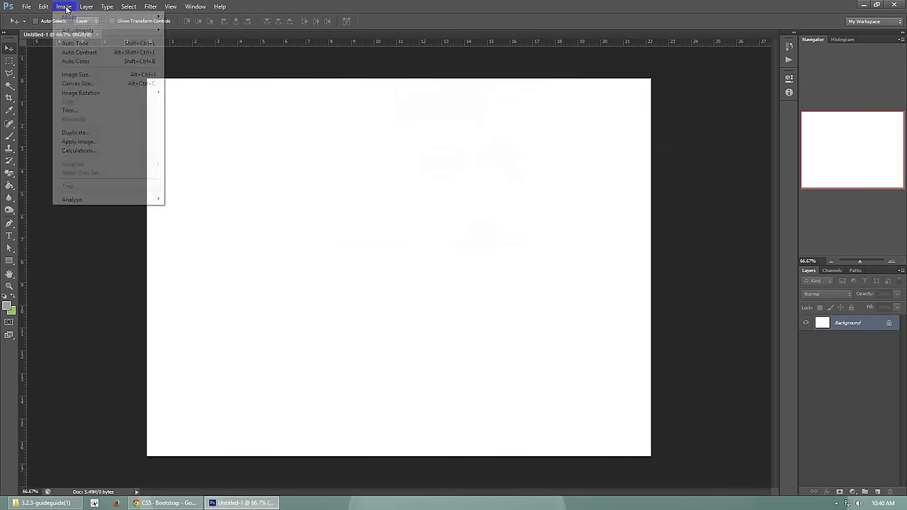
{"action": "left_click", "coordinate": [466, 40]}
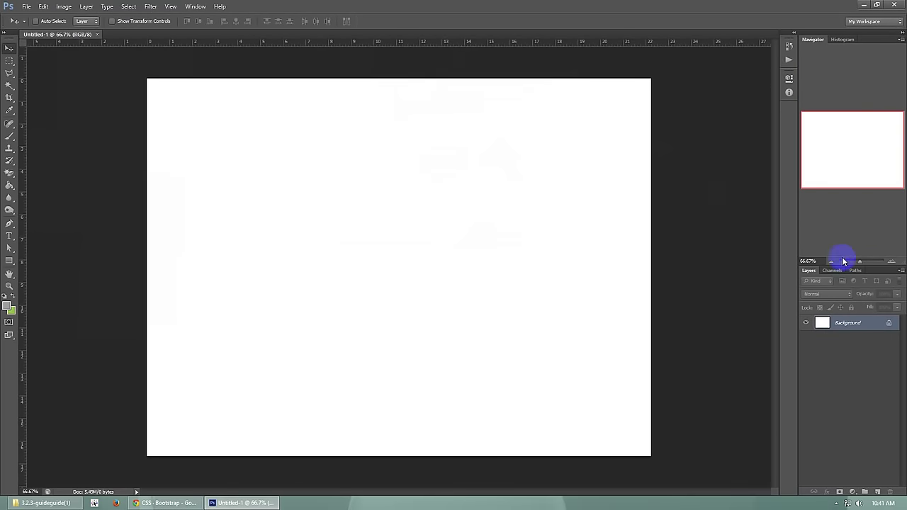
{"action": "left_click", "coordinate": [250, 43]}
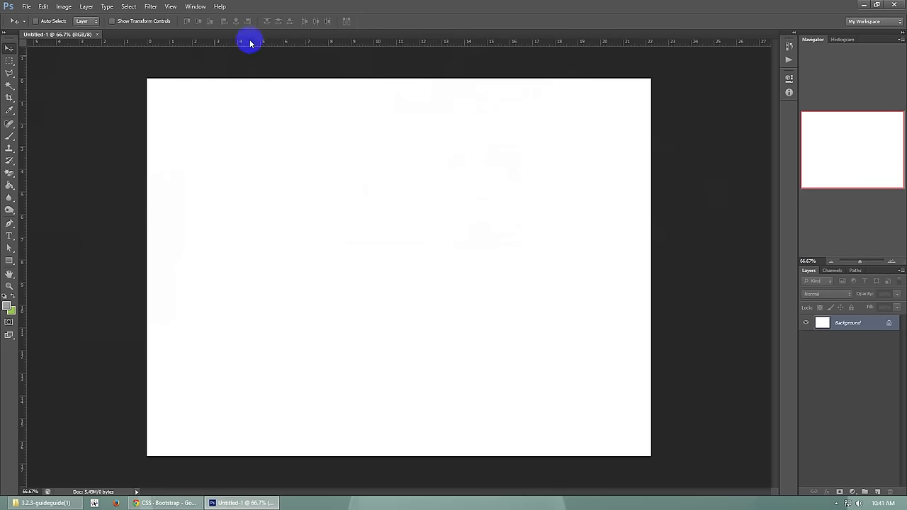
{"action": "left_click", "coordinate": [264, 54]}
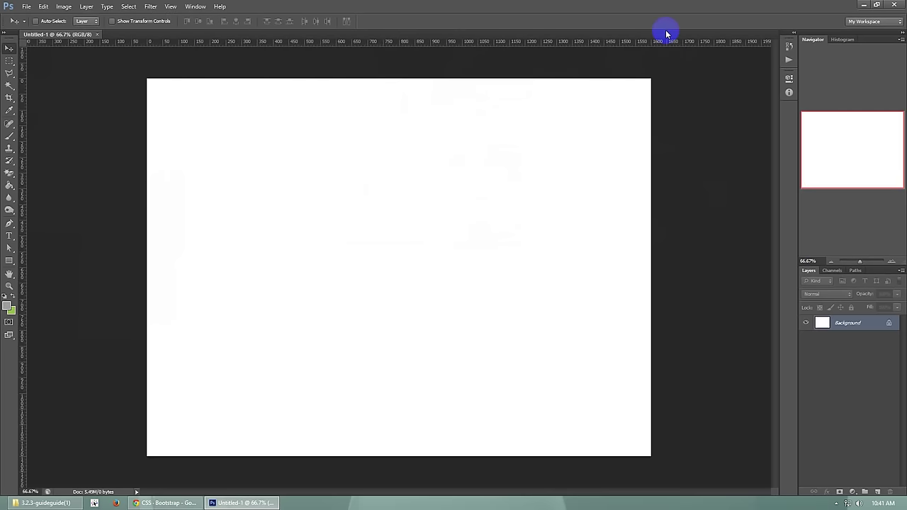
Recheck the large-device container width on the Bootstrap page in Chrome and return to the Photoshop document.
{"action": "left_click", "coordinate": [170, 503]}
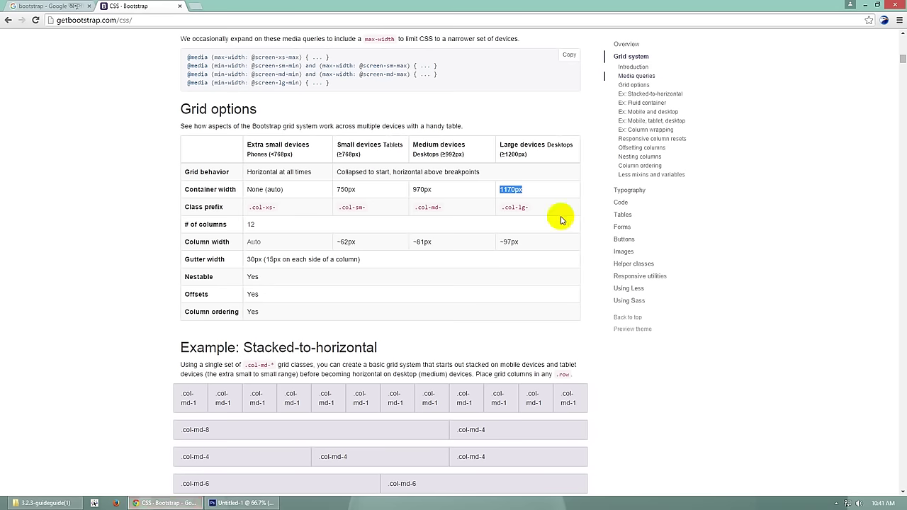
{"action": "left_click_drag", "start_coordinate": [537, 188], "coordinate": [499, 189]}
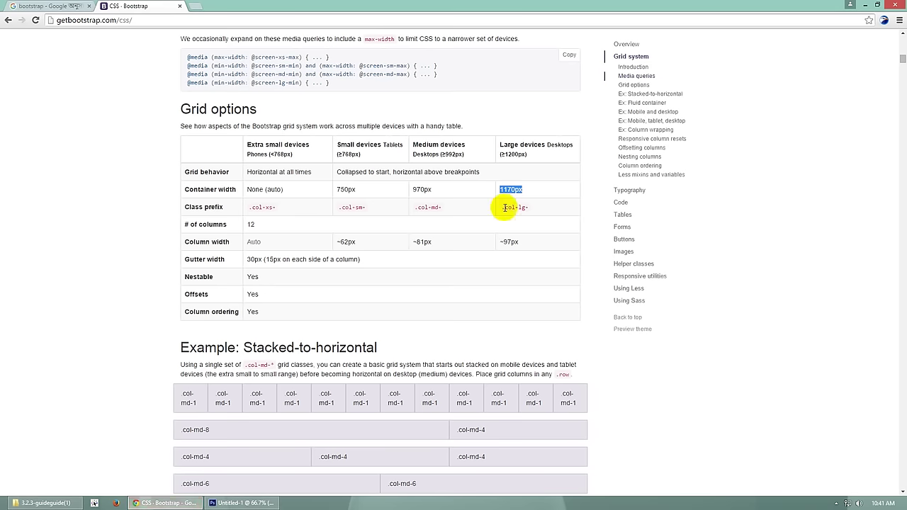
{"action": "left_click", "coordinate": [234, 502]}
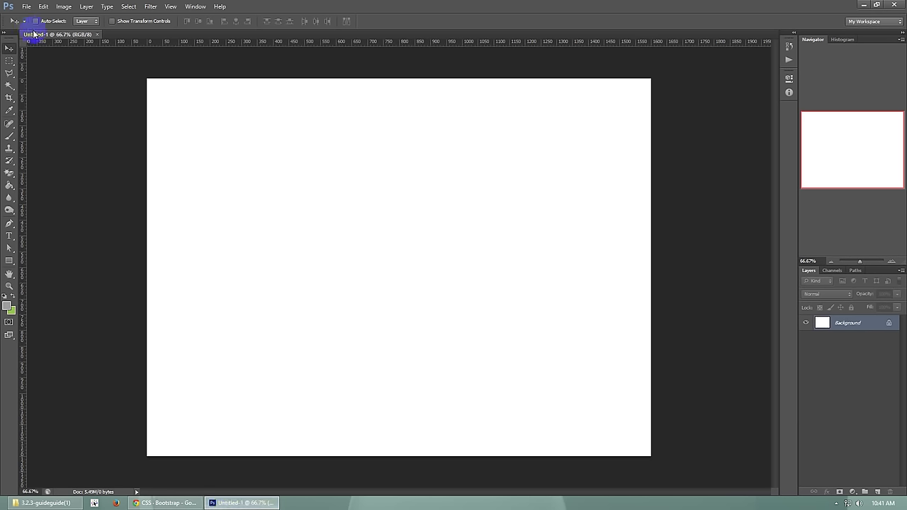
Show the desktop and open the Windows Calculator by searching the apps for "cal".
{"action": "key", "text": "super+d"}
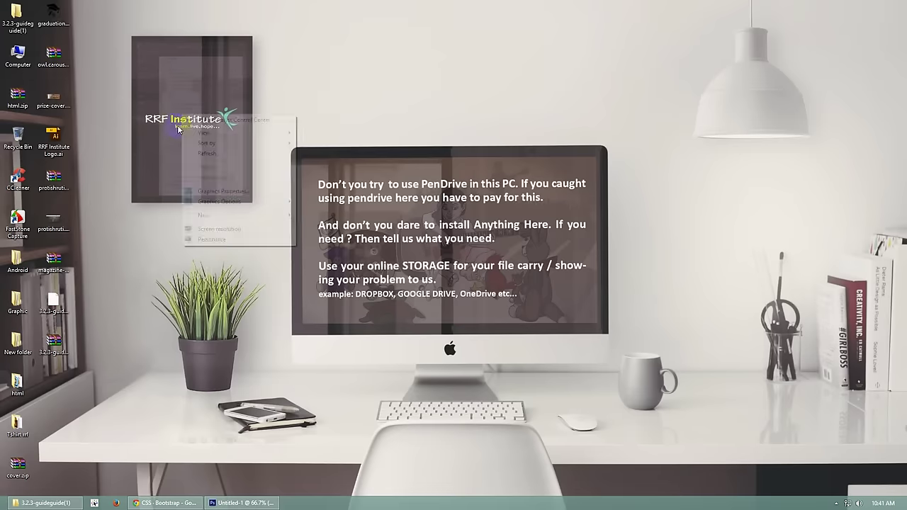
{"action": "mouse_move", "coordinate": [903, 506]}
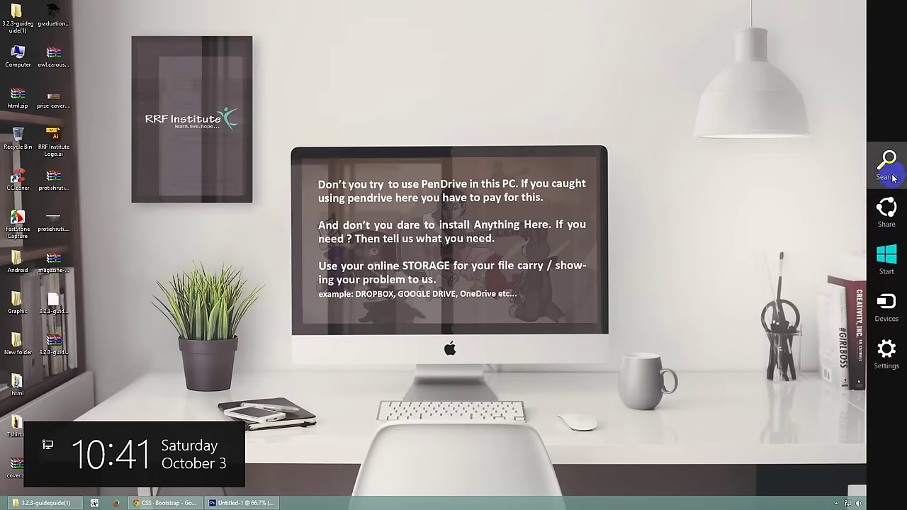
{"action": "left_click", "coordinate": [886, 167]}
{"action": "type", "text": "cal"}
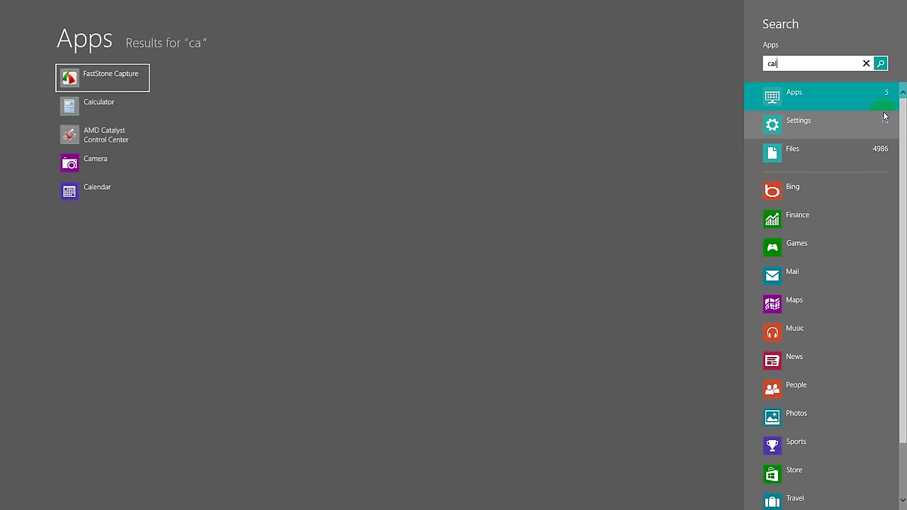
{"action": "left_click", "coordinate": [117, 76]}
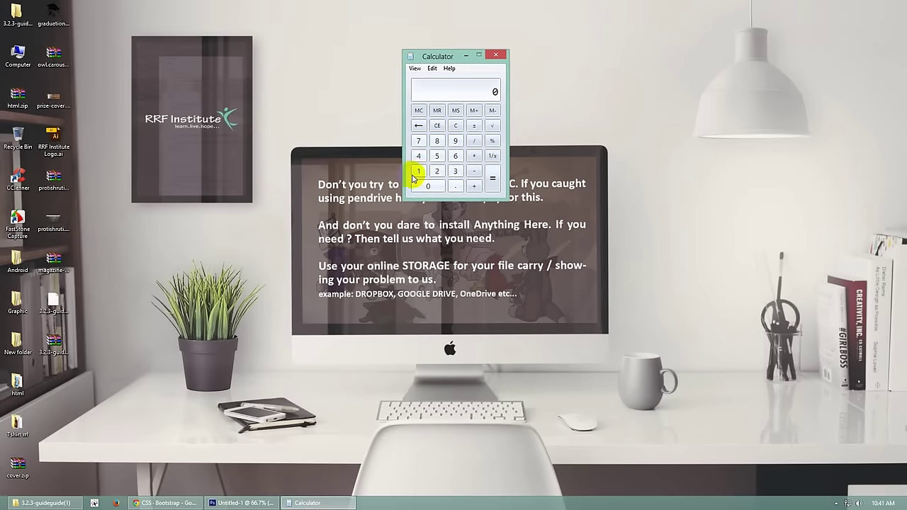
Calculate the side margin by subtracting the 1170 container width from 1600 and dividing the result by 2.
{"action": "left_click", "coordinate": [418, 170]}
{"action": "left_click", "coordinate": [454, 156]}
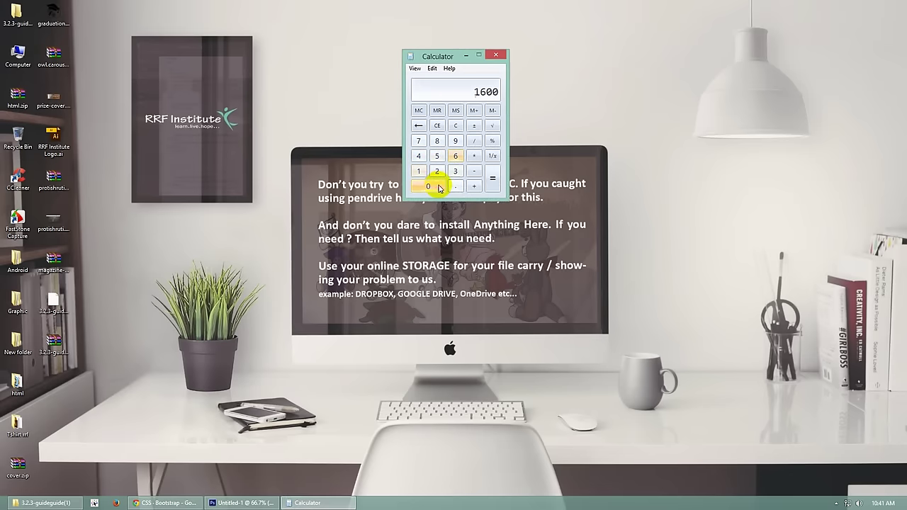
{"action": "left_click", "coordinate": [474, 171]}
{"action": "left_click", "coordinate": [419, 171]}
{"action": "left_click", "coordinate": [418, 172]}
{"action": "left_click", "coordinate": [418, 140]}
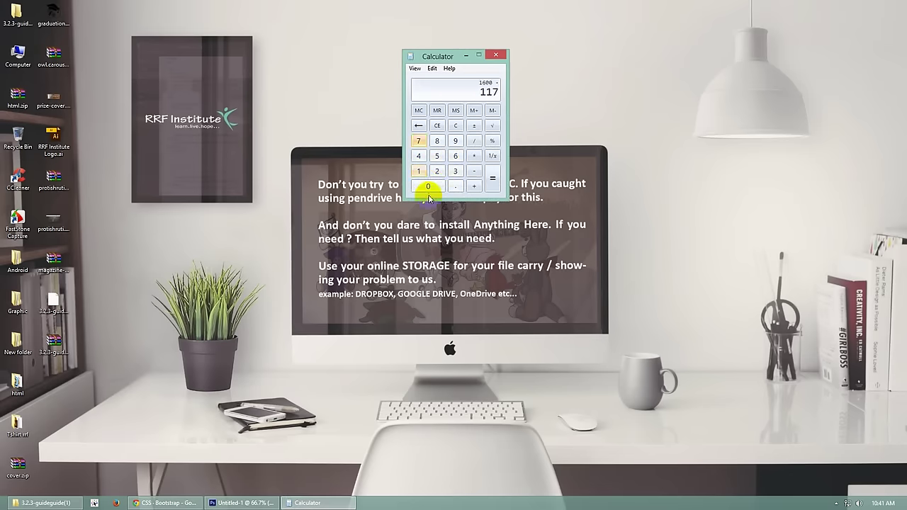
{"action": "left_click", "coordinate": [428, 188]}
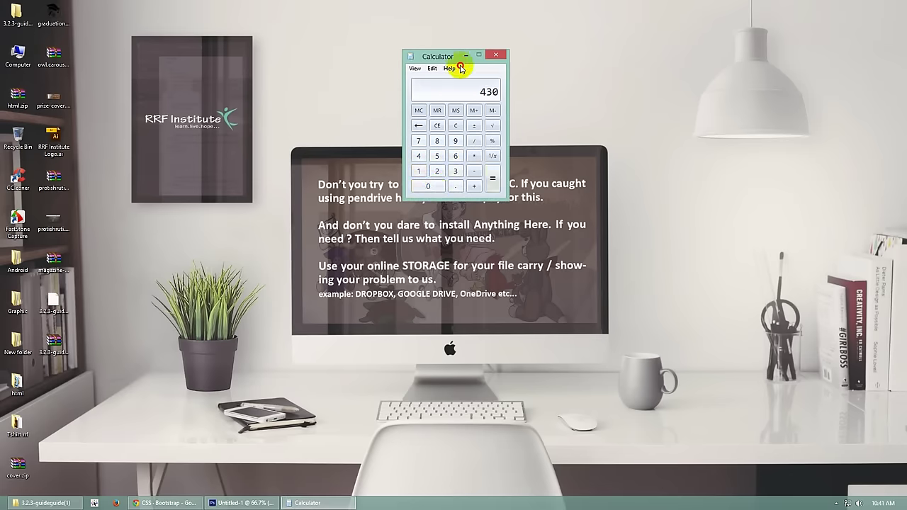
{"action": "left_click_drag", "start_coordinate": [461, 67], "coordinate": [470, 84]}
{"action": "left_click", "coordinate": [485, 158]}
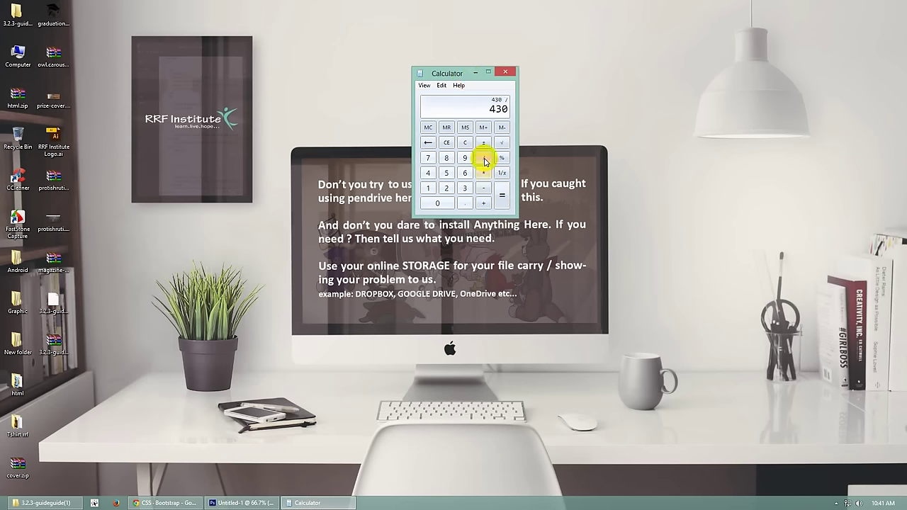
{"action": "left_click", "coordinate": [446, 188]}
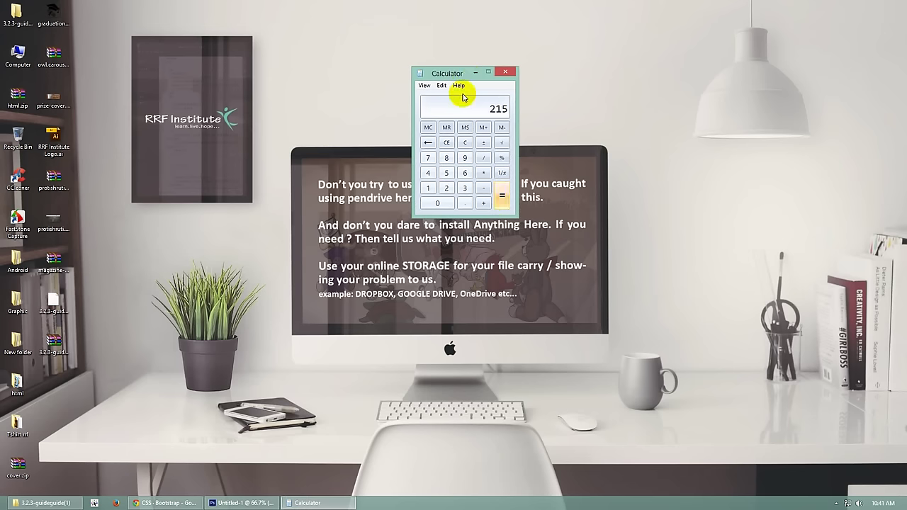
{"action": "left_click_drag", "start_coordinate": [466, 78], "coordinate": [471, 89]}
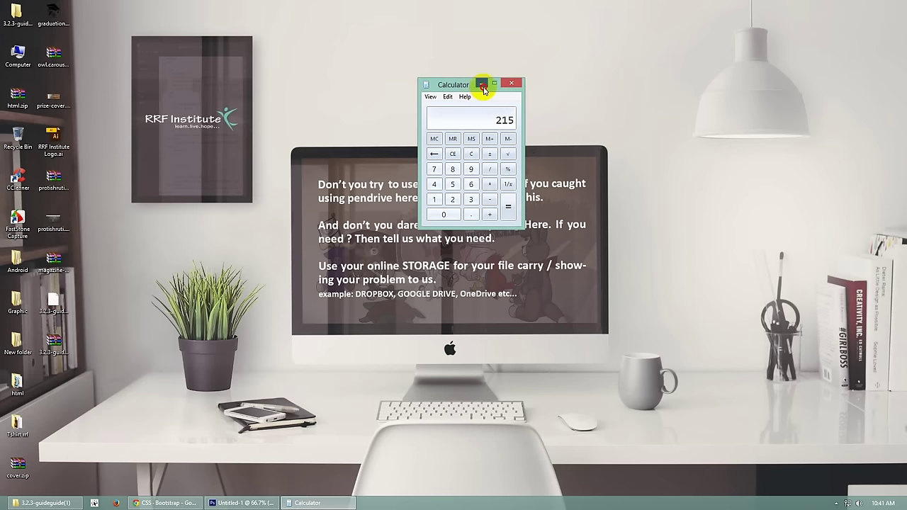
Minimize the Calculator, review the Grid options table on the Bootstrap page in Chrome, and return to the Photoshop document.
{"action": "left_click", "coordinate": [483, 85]}
{"action": "left_click", "coordinate": [166, 502]}
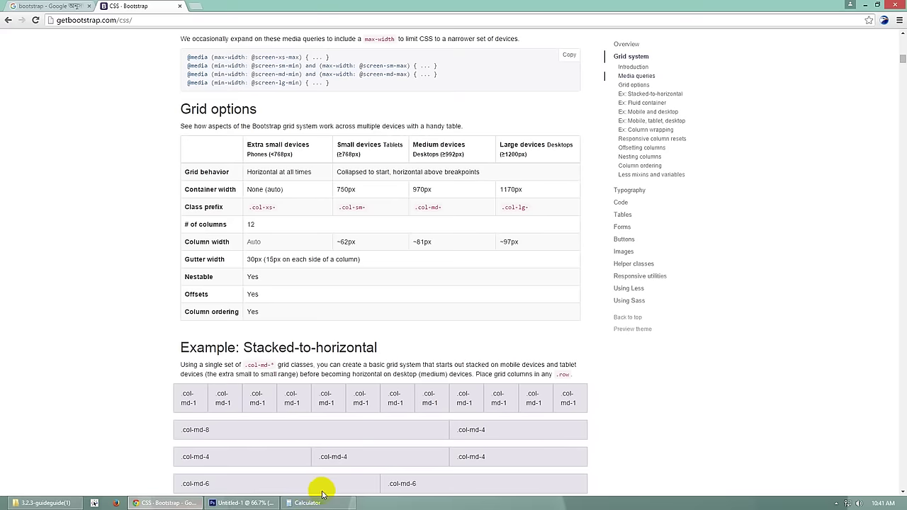
{"action": "left_click", "coordinate": [261, 501]}
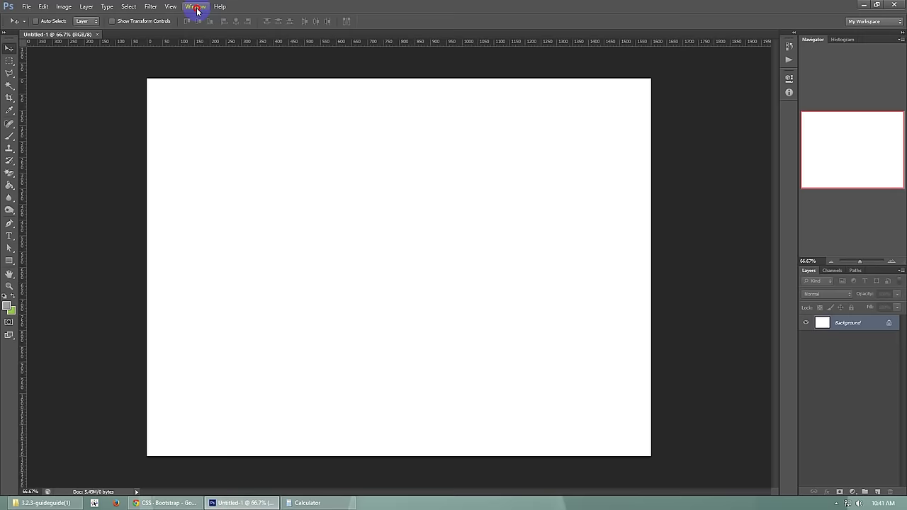
Open the GuideGuide extension panel and place it over the canvas's upper-right corner.
{"action": "left_click", "coordinate": [196, 10]}
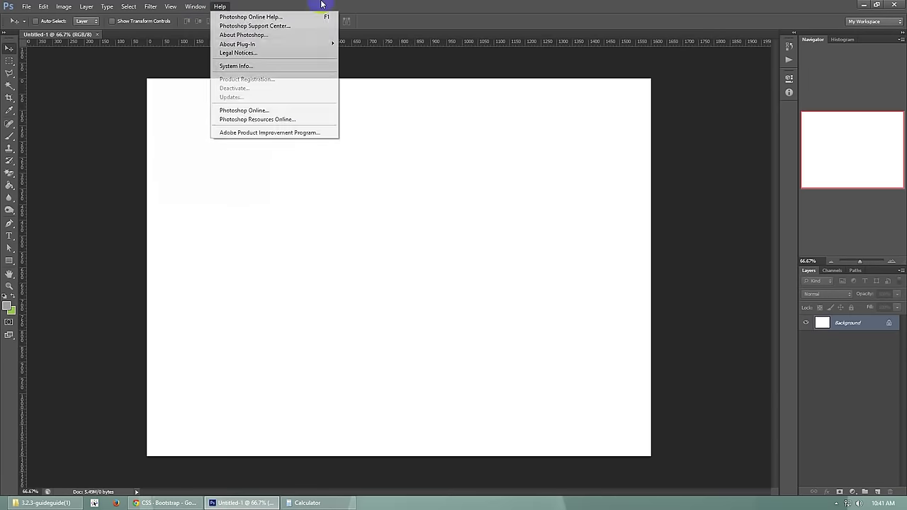
{"action": "left_click", "coordinate": [430, 4]}
{"action": "left_click", "coordinate": [197, 6]}
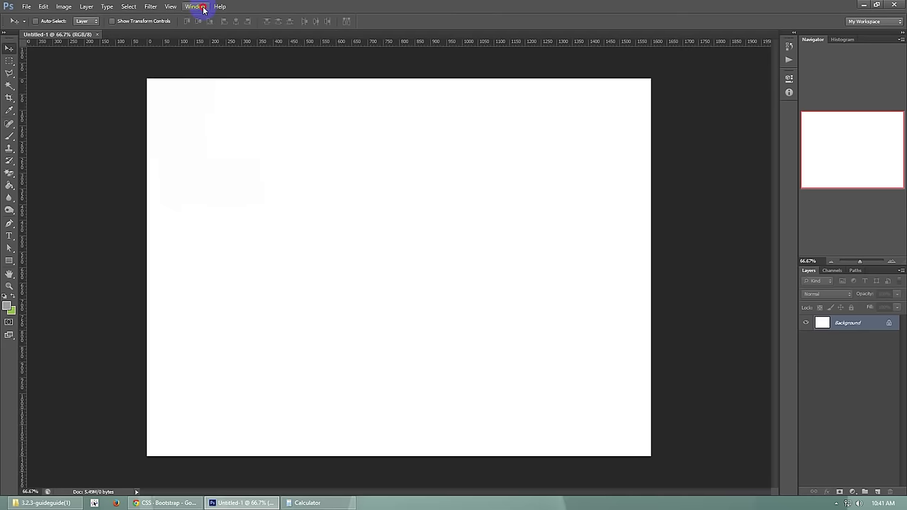
{"action": "mouse_move", "coordinate": [247, 44]}
{"action": "left_click", "coordinate": [278, 41]}
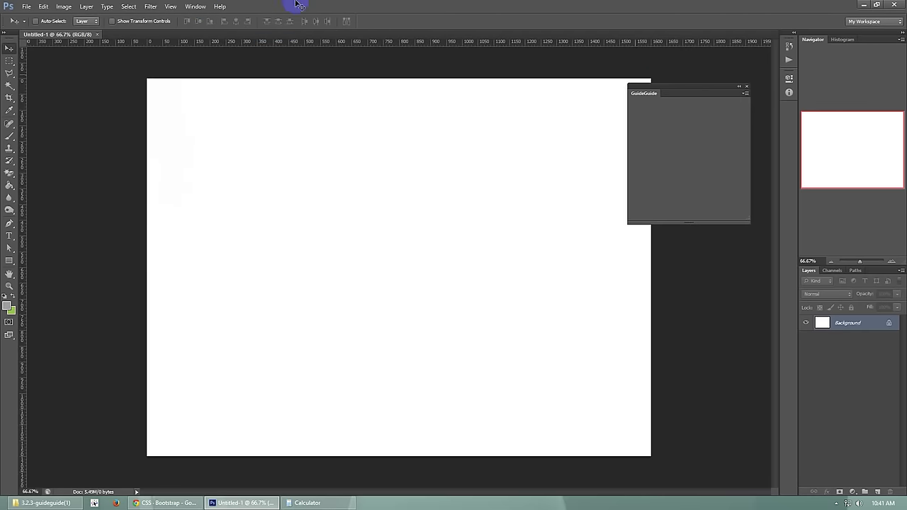
{"action": "left_click", "coordinate": [195, 7]}
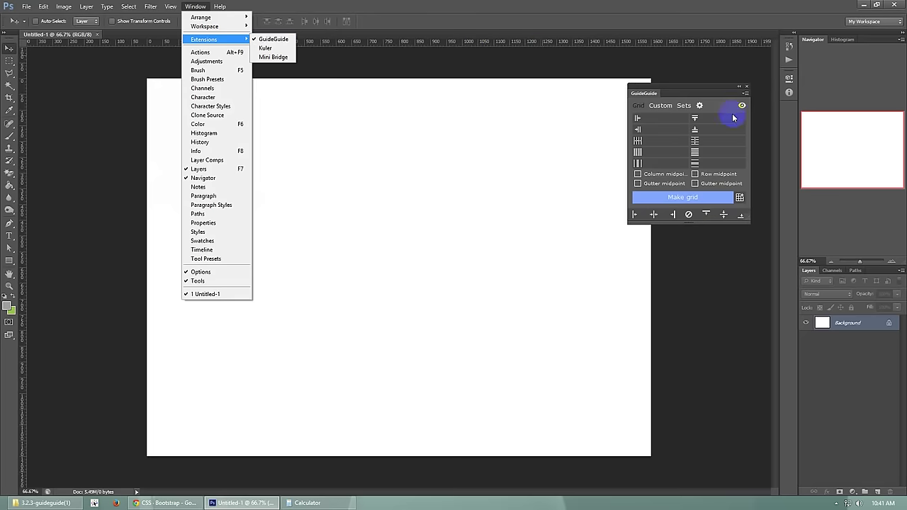
{"action": "left_click", "coordinate": [706, 90]}
{"action": "left_click_drag", "start_coordinate": [680, 88], "coordinate": [662, 75]}
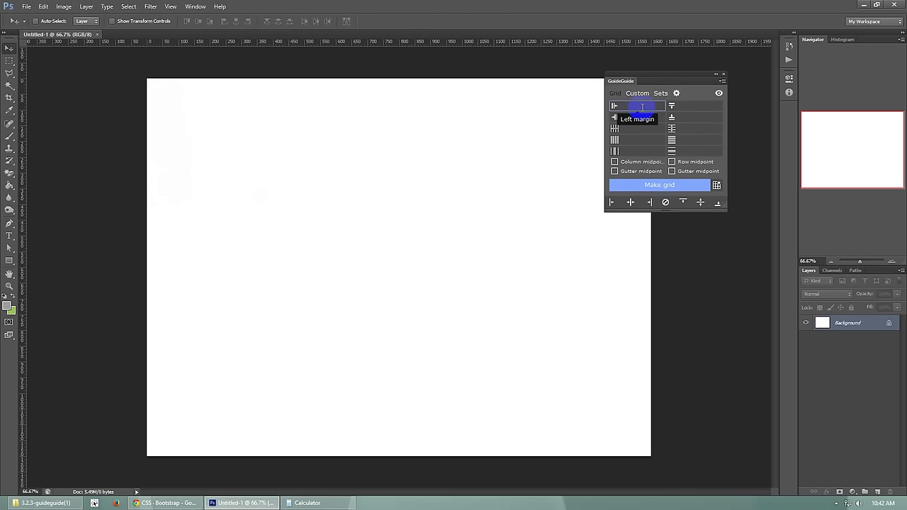
Switch to the Calculator, clear it, and subtract 1170 from 1400.
{"action": "left_click", "coordinate": [306, 503]}
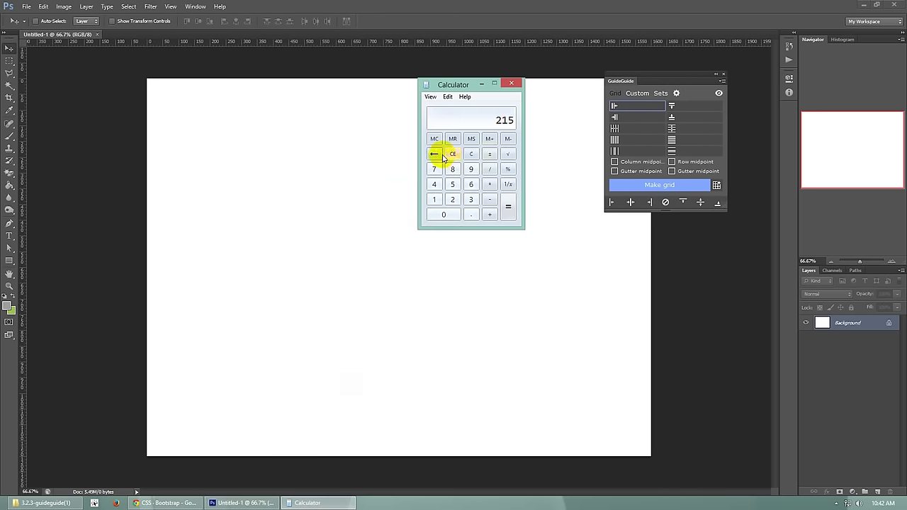
{"action": "left_click", "coordinate": [470, 154]}
{"action": "left_click", "coordinate": [435, 200]}
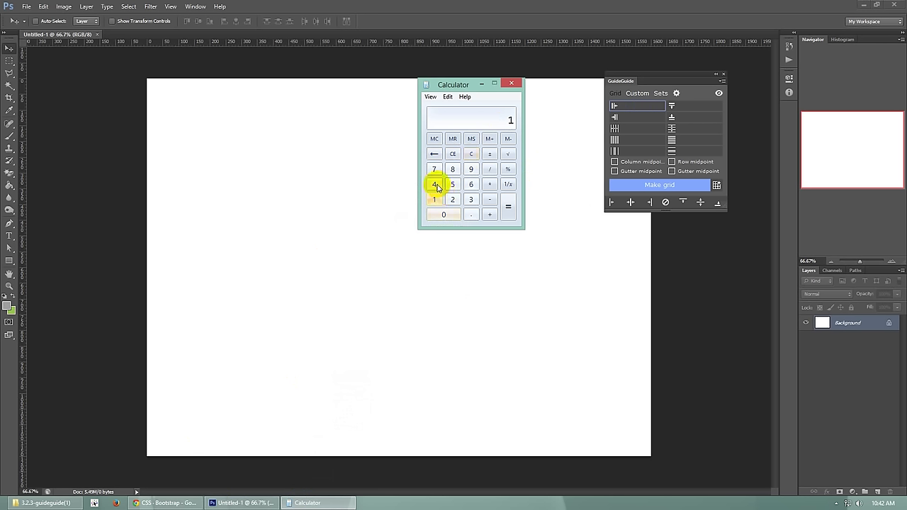
{"action": "left_click", "coordinate": [436, 187]}
{"action": "double_click", "coordinate": [443, 214]}
{"action": "left_click", "coordinate": [489, 199]}
{"action": "left_click", "coordinate": [434, 200]}
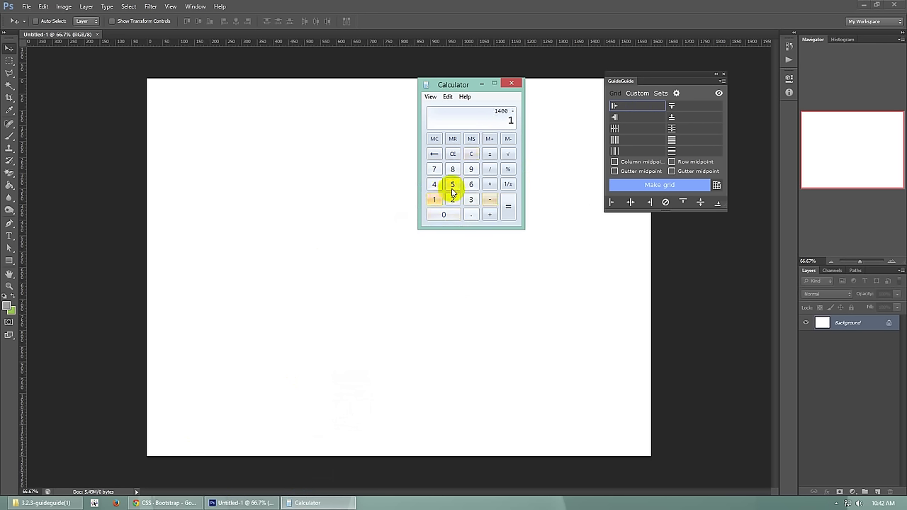
{"action": "left_click", "coordinate": [435, 199]}
{"action": "left_click", "coordinate": [434, 169]}
{"action": "left_click", "coordinate": [444, 214]}
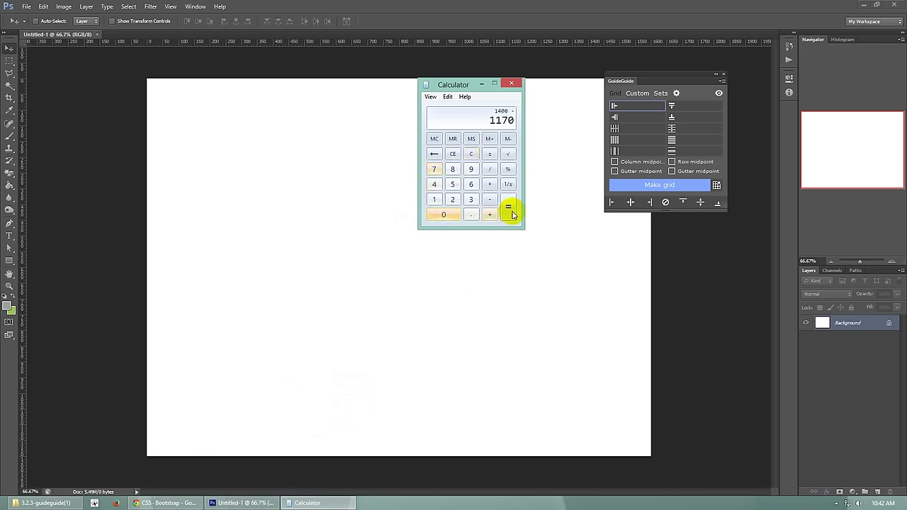
{"action": "left_click", "coordinate": [511, 214]}
Divide the remaining width by 2 to get the margin for a 1400-pixel document, and minimize the Calculator.
{"action": "left_click", "coordinate": [489, 169]}
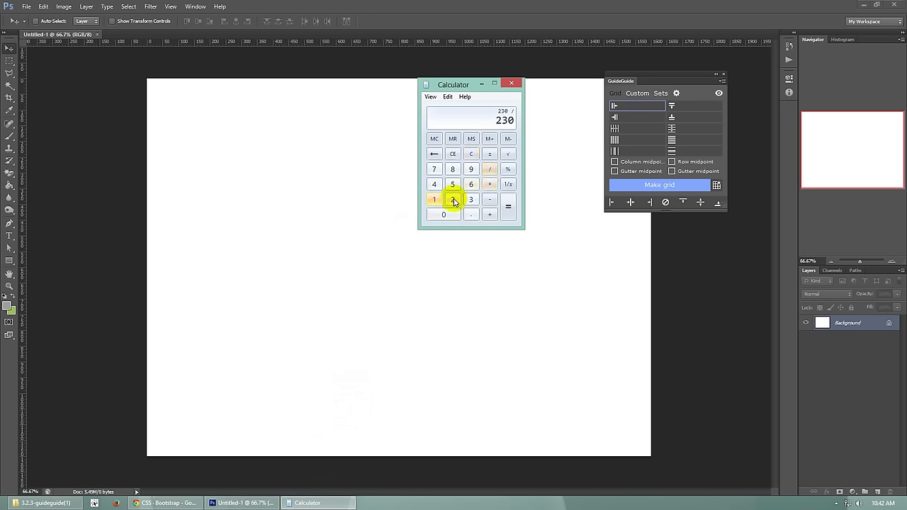
{"action": "left_click", "coordinate": [453, 201]}
{"action": "left_click", "coordinate": [507, 210]}
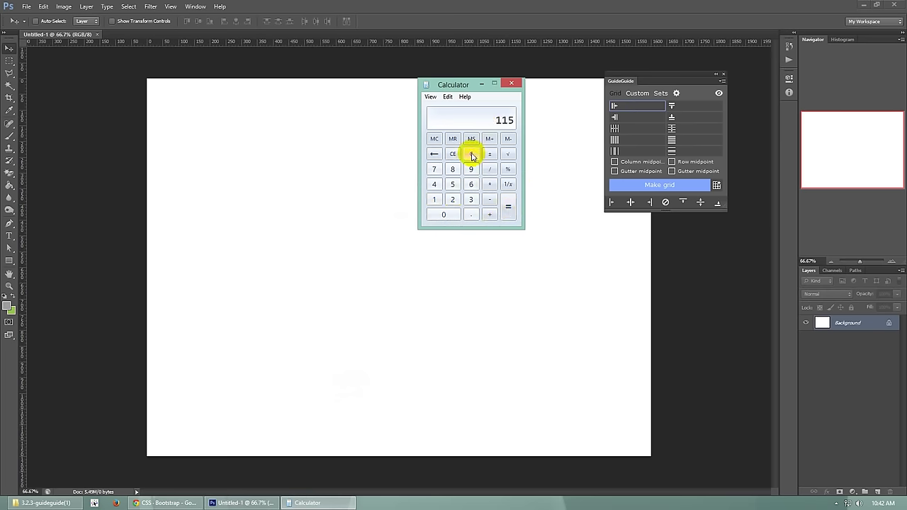
{"action": "left_click", "coordinate": [481, 84]}
Set both the left and right margins of the GuideGuide grid to 215 px.
{"action": "left_click", "coordinate": [643, 110]}
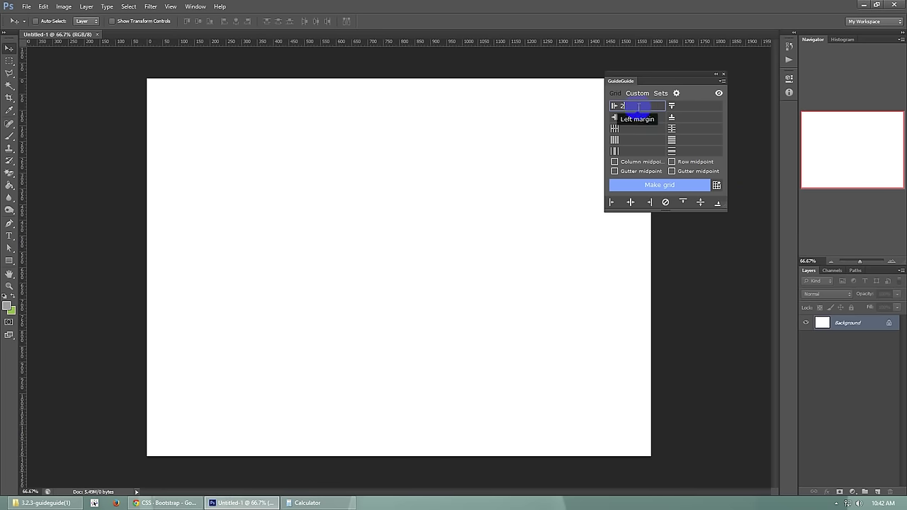
{"action": "type", "text": "215"}
{"action": "key", "text": "Tab"}
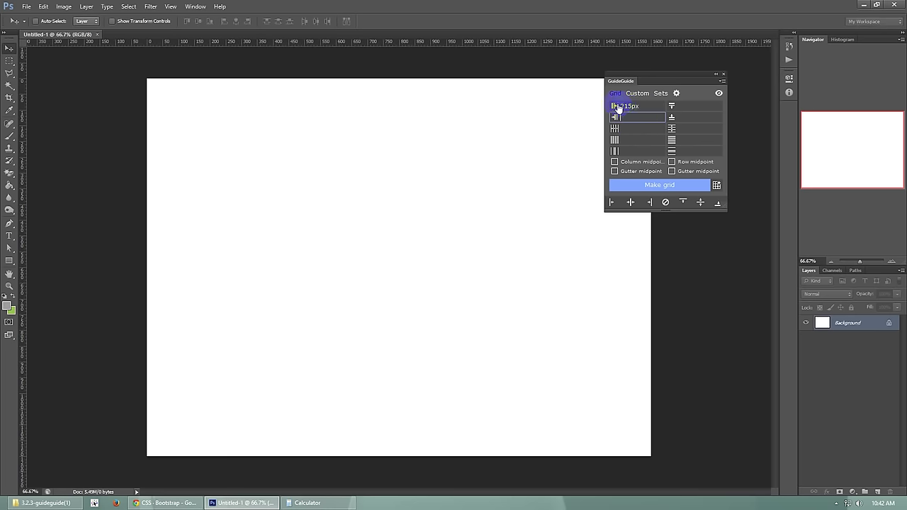
{"action": "left_click", "coordinate": [631, 116]}
{"action": "type", "text": "215"}
Set the grid to 12 columns with a 30 px column gutter and make the grid.
{"action": "left_click", "coordinate": [638, 141]}
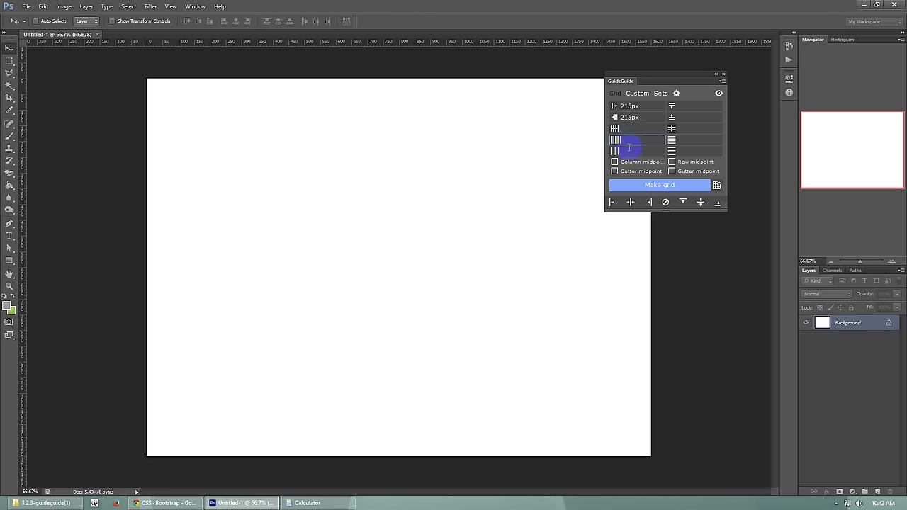
{"action": "type", "text": "12"}
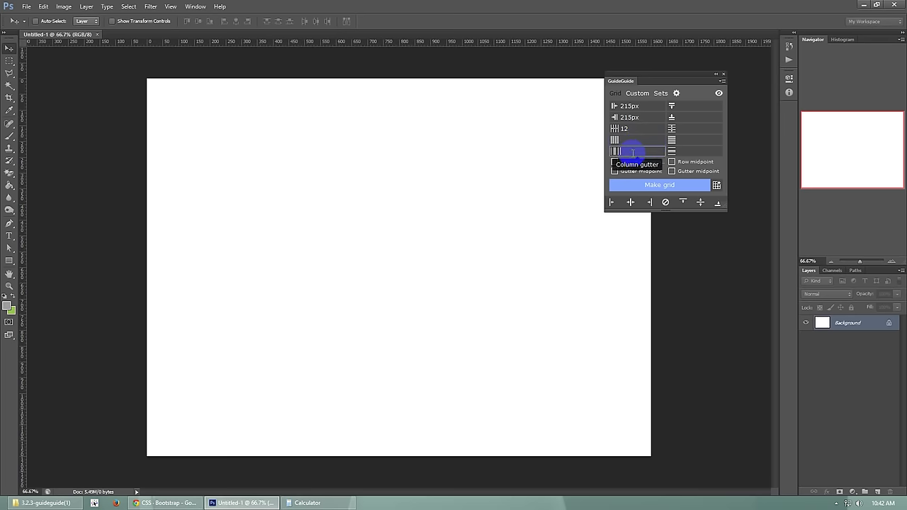
{"action": "type", "text": "30"}
{"action": "left_click", "coordinate": [665, 186]}
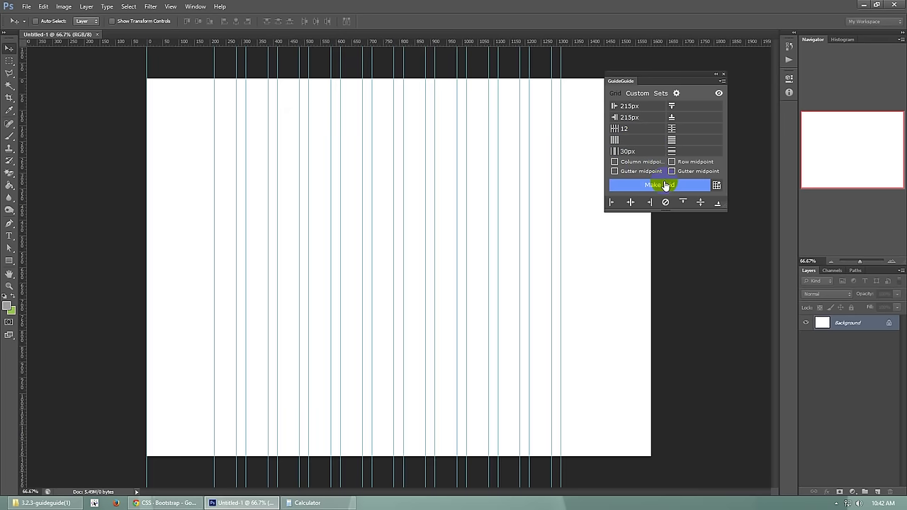
Collapse the GuideGuide panel, marquee-select the container area between the outermost column guides, and clear the selection.
{"action": "left_click", "coordinate": [716, 74]}
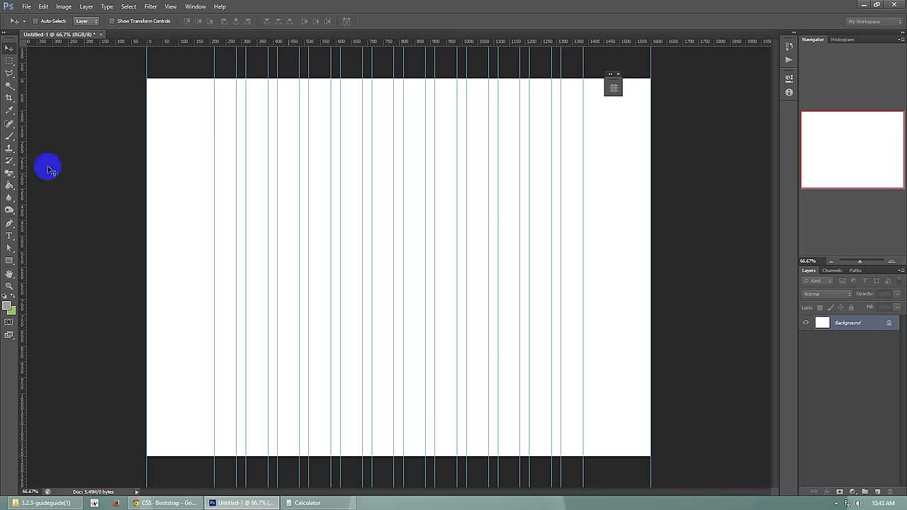
{"action": "left_click", "coordinate": [9, 62]}
{"action": "left_click", "coordinate": [8, 61]}
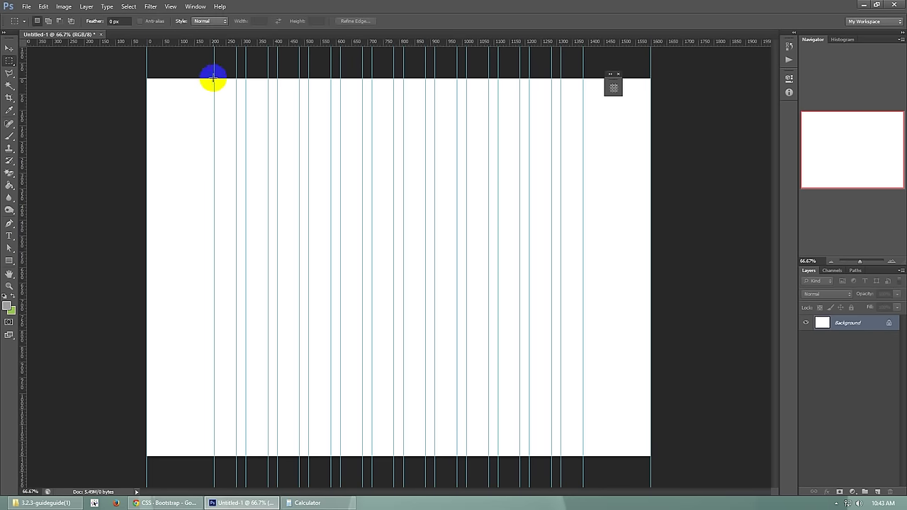
{"action": "left_click_drag", "start_coordinate": [213, 78], "coordinate": [582, 219]}
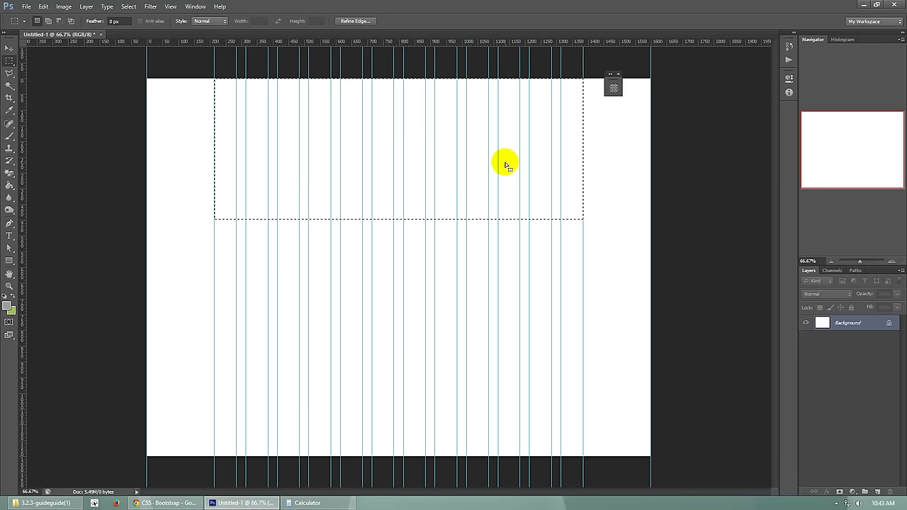
{"action": "left_click", "coordinate": [310, 162]}
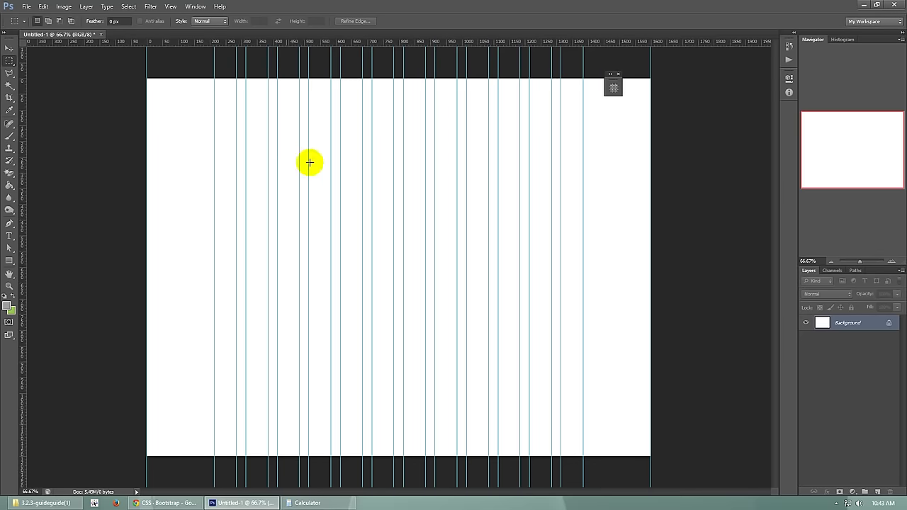
Close and reopen the GuideGuide extension to review its grid settings, leaving the panel collapsed.
{"action": "left_click", "coordinate": [620, 74]}
{"action": "left_click", "coordinate": [204, 7]}
{"action": "mouse_move", "coordinate": [226, 35]}
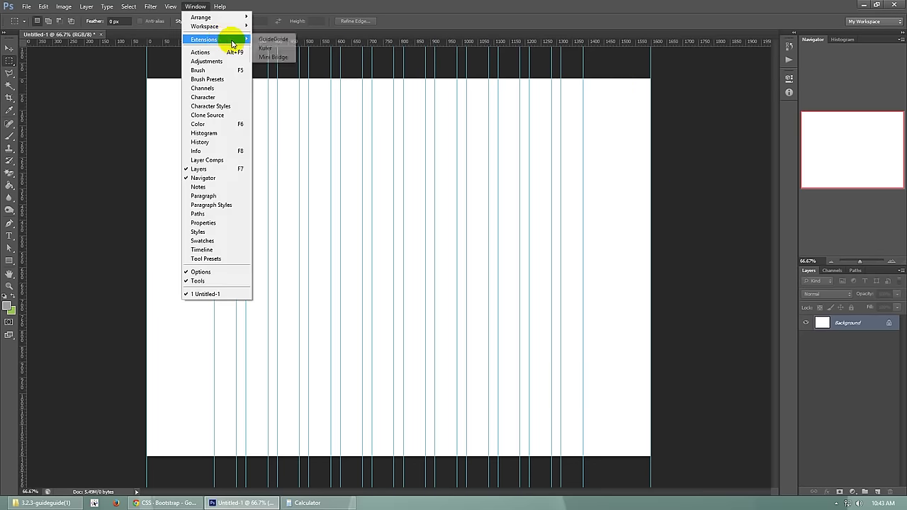
{"action": "left_click", "coordinate": [277, 35]}
{"action": "left_click", "coordinate": [531, 187]}
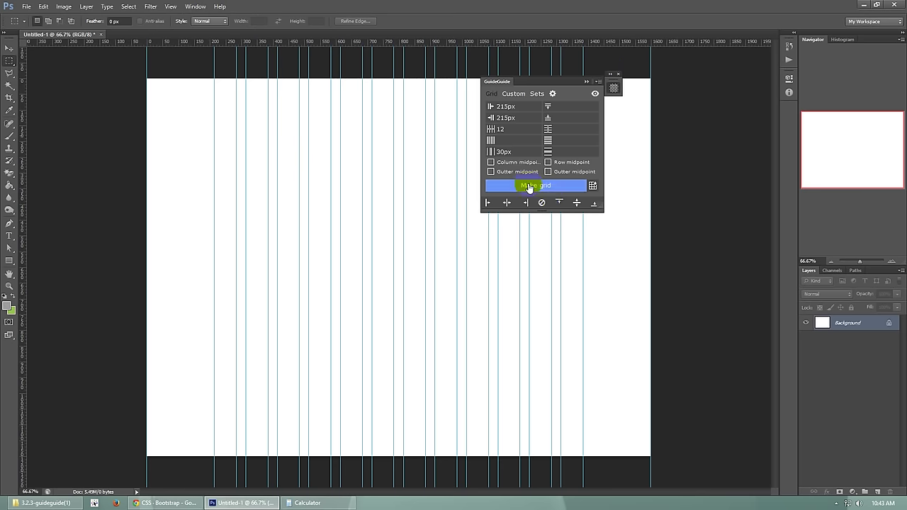
{"action": "left_click_drag", "start_coordinate": [526, 107], "coordinate": [488, 104]}
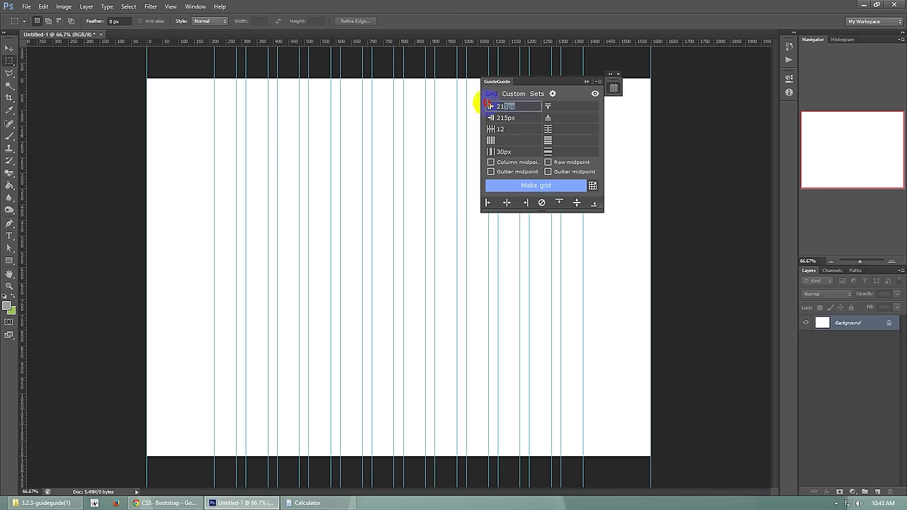
{"action": "left_click", "coordinate": [586, 83]}
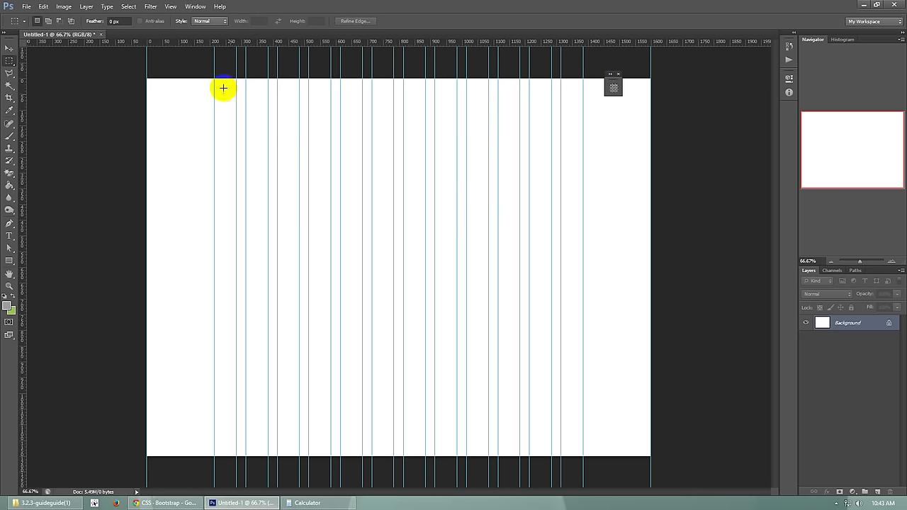
Marquee-select the container area between the outermost column guides, clear the selection, and close the collapsed GuideGuide panel.
{"action": "left_click_drag", "start_coordinate": [214, 78], "coordinate": [585, 222]}
{"action": "left_click", "coordinate": [138, 100]}
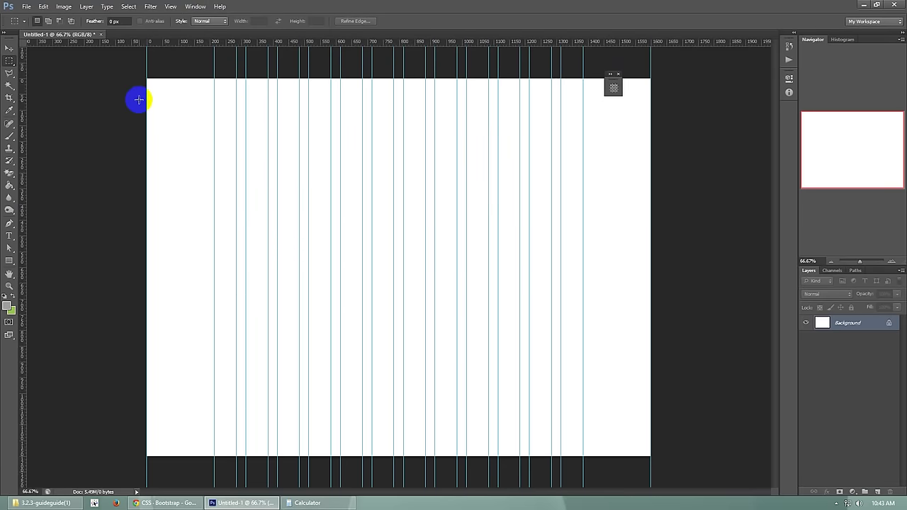
{"action": "left_click", "coordinate": [146, 93]}
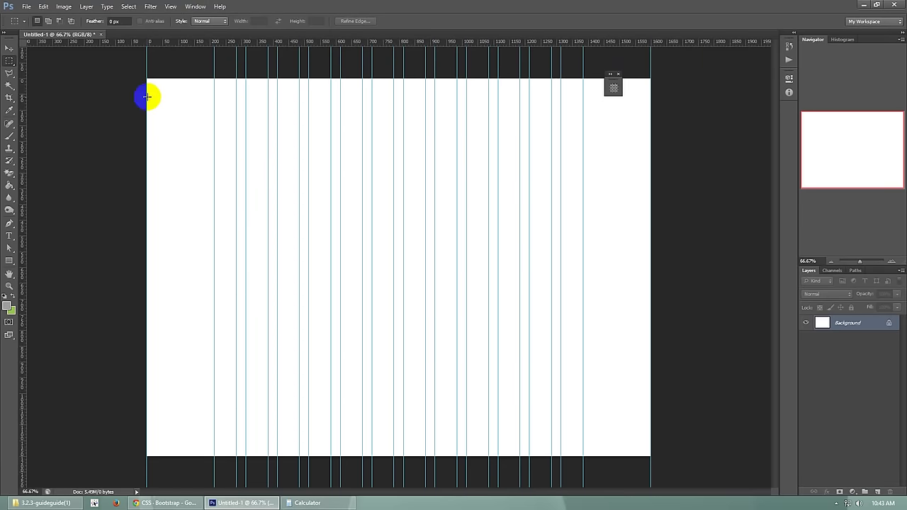
{"action": "left_click", "coordinate": [763, 144]}
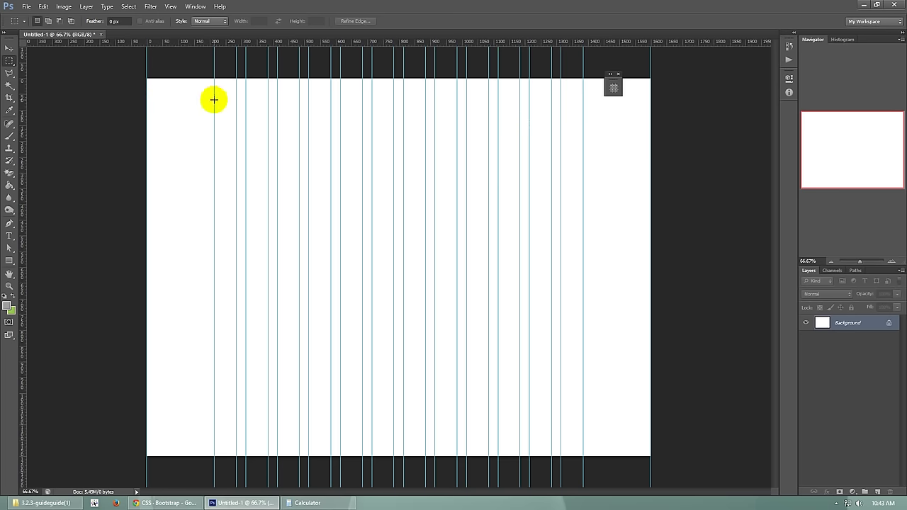
{"action": "left_click_drag", "start_coordinate": [214, 99], "coordinate": [583, 236]}
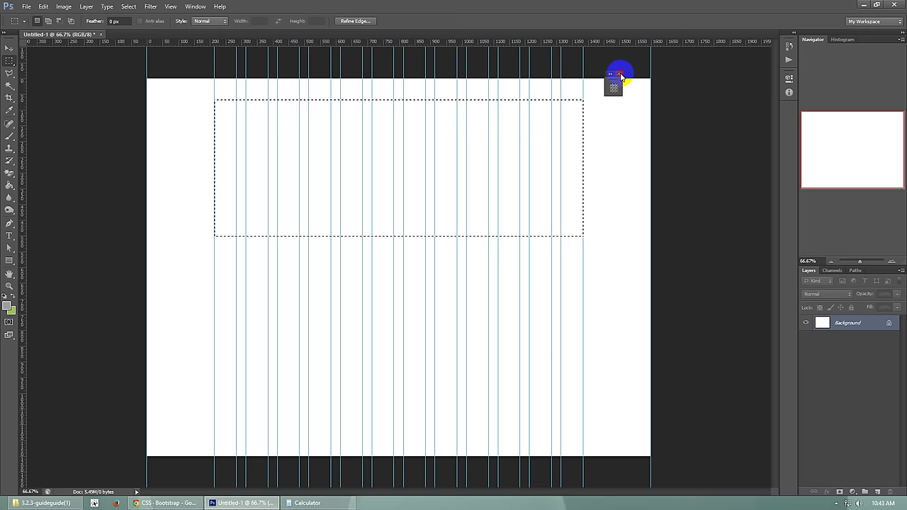
{"action": "left_click", "coordinate": [440, 160]}
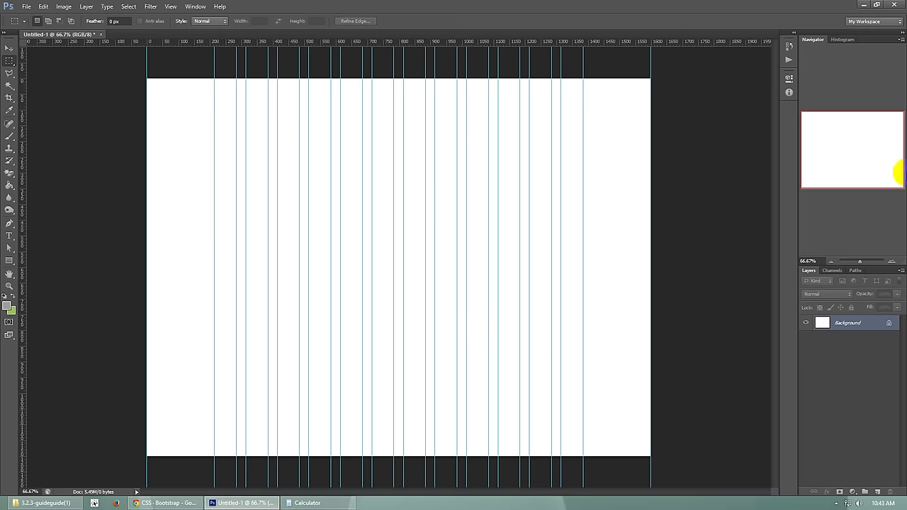
{"action": "left_click", "coordinate": [875, 164]}
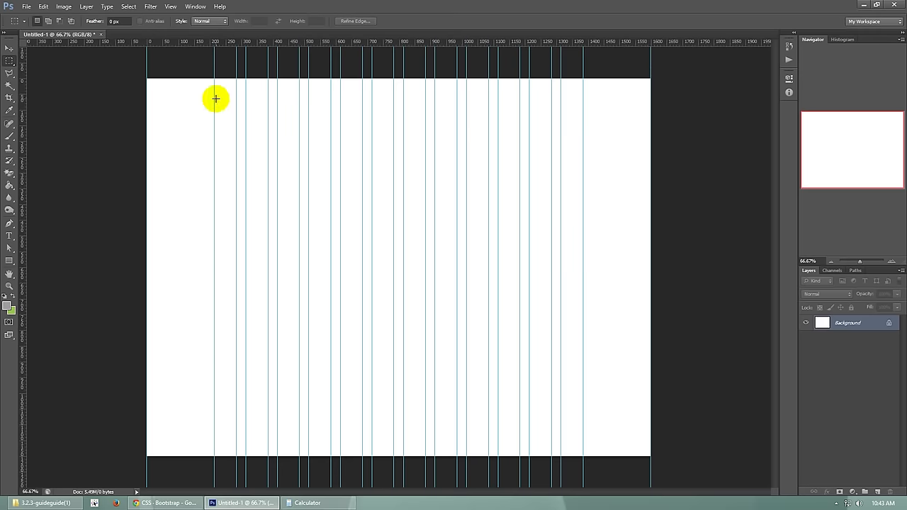
Try small marquee selections starting at the first column's left guide, clearing each one.
{"action": "left_click_drag", "start_coordinate": [215, 93], "coordinate": [236, 118]}
{"action": "left_click", "coordinate": [224, 165]}
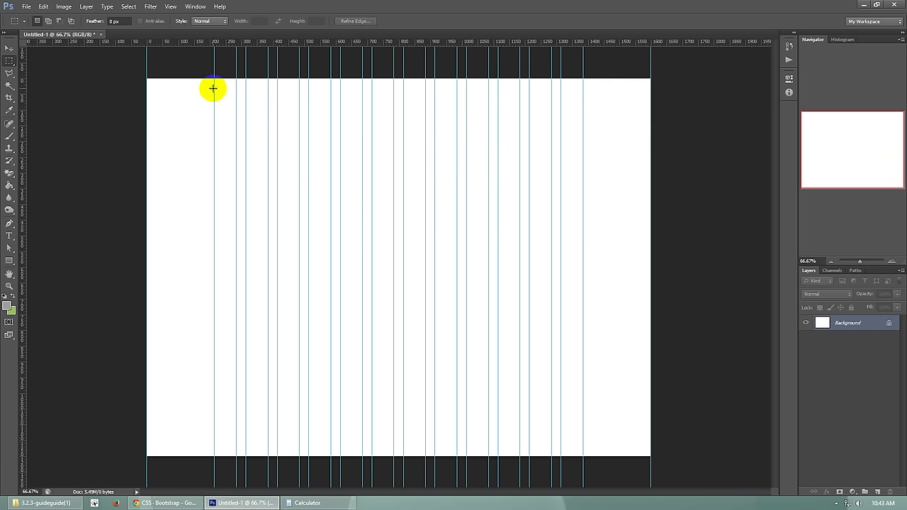
{"action": "left_click_drag", "start_coordinate": [213, 88], "coordinate": [224, 112]}
{"action": "left_click", "coordinate": [150, 106]}
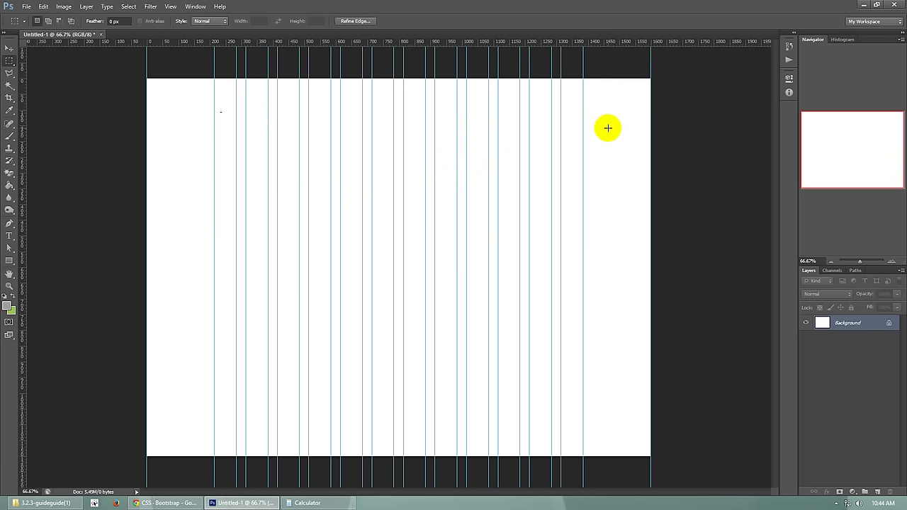
{"action": "left_click", "coordinate": [223, 127]}
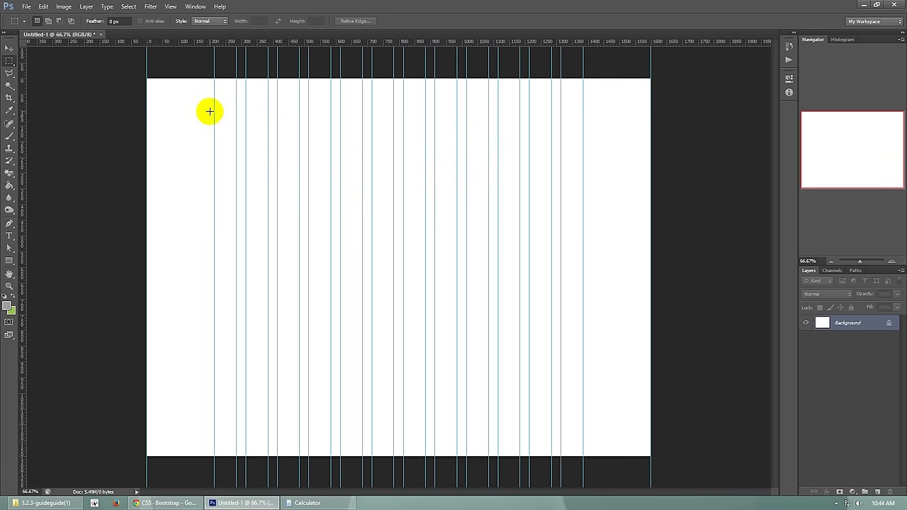
{"action": "left_click_drag", "start_coordinate": [214, 94], "coordinate": [218, 117]}
{"action": "left_click", "coordinate": [454, 185]}
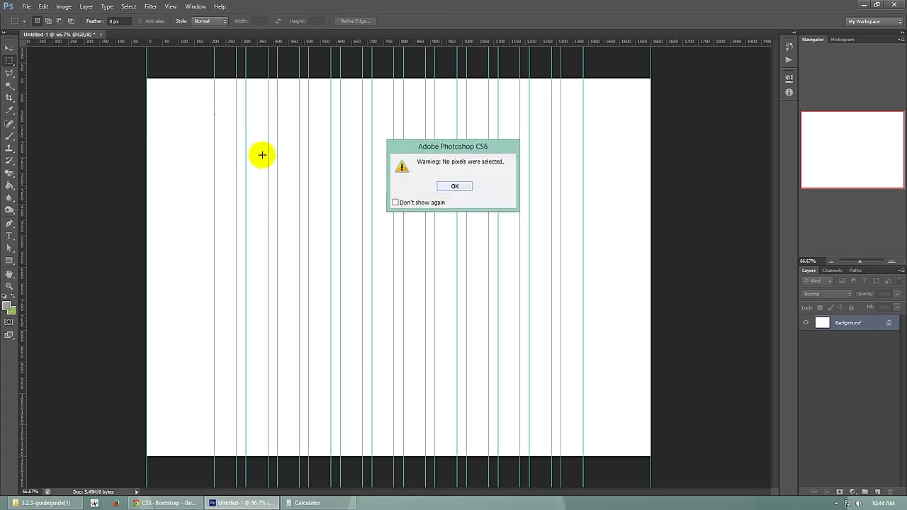
Remove the two guides on the document's left and right edges by pulling them off the canvas.
{"action": "left_click", "coordinate": [210, 81]}
{"action": "left_click_drag", "start_coordinate": [213, 80], "coordinate": [211, 125]}
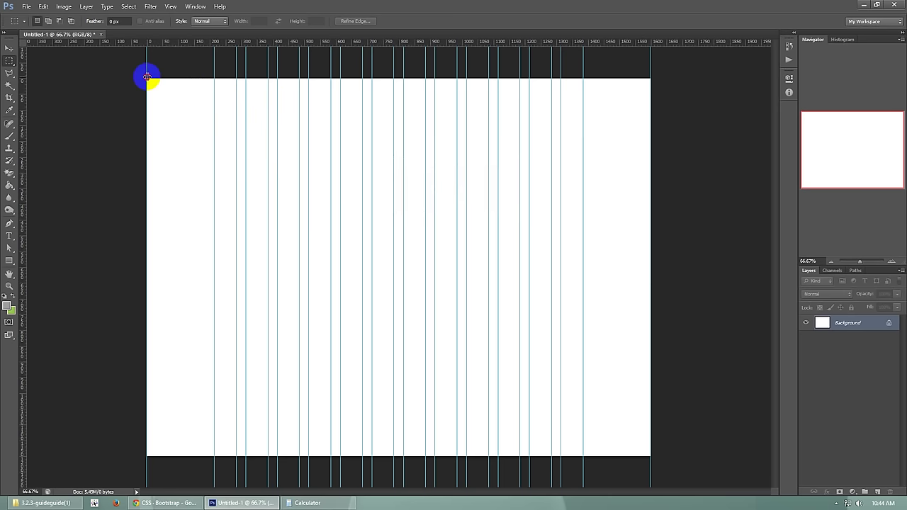
{"action": "left_click_drag", "start_coordinate": [147, 77], "coordinate": [2, 110]}
{"action": "left_click_drag", "start_coordinate": [650, 80], "coordinate": [787, 95]}
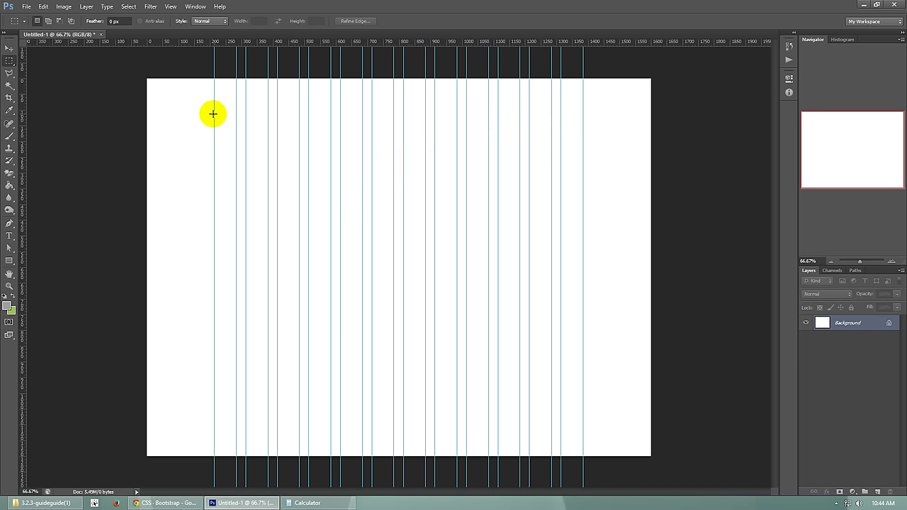
Marquee-select the full 12-column container width twice, clearing the selection each time.
{"action": "left_click_drag", "start_coordinate": [214, 113], "coordinate": [583, 323]}
{"action": "left_click", "coordinate": [170, 246]}
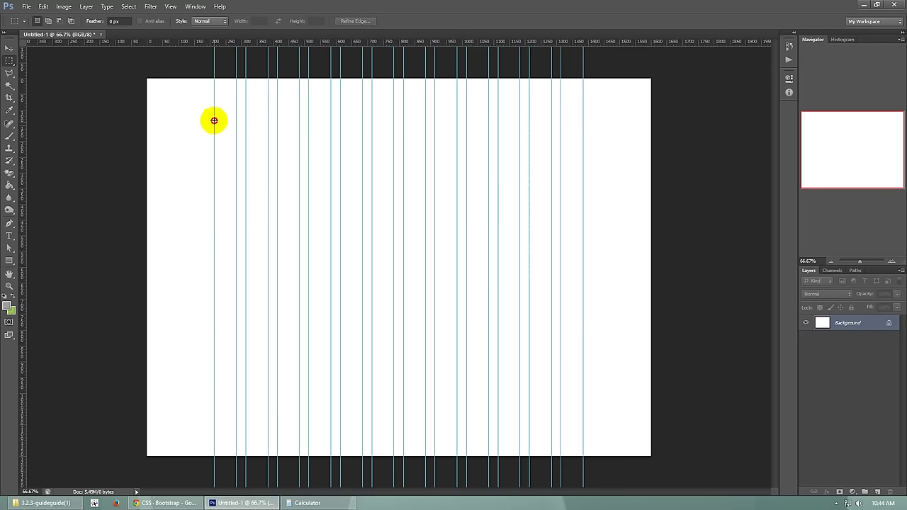
{"action": "left_click_drag", "start_coordinate": [214, 120], "coordinate": [578, 376]}
{"action": "left_click", "coordinate": [218, 245]}
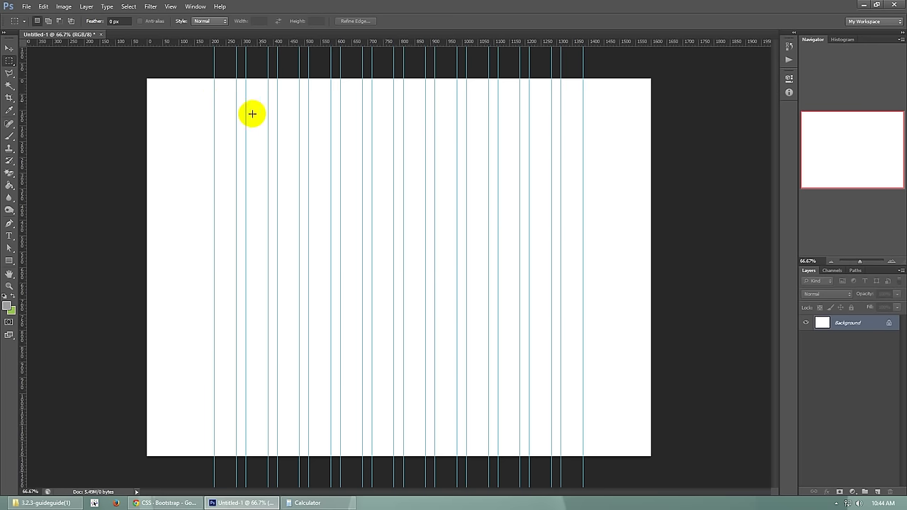
Marquee-select the first three columns twice as a sample content block, clearing each selection.
{"action": "left_click_drag", "start_coordinate": [213, 104], "coordinate": [299, 245]}
{"action": "left_click", "coordinate": [219, 162]}
{"action": "left_click", "coordinate": [212, 130]}
{"action": "left_click_drag", "start_coordinate": [211, 131], "coordinate": [295, 257]}
{"action": "left_click", "coordinate": [142, 166]}
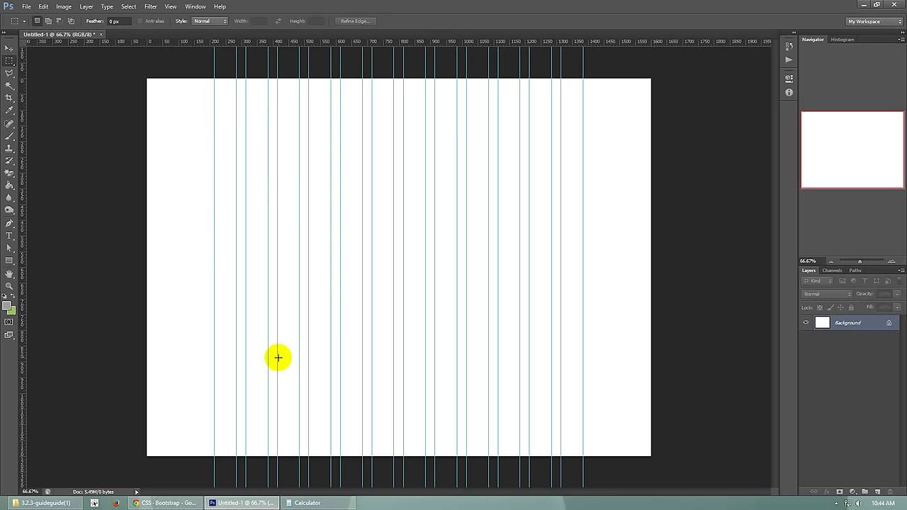
Try extending the canvas height to 2000 pixels with the top-centre anchor, and undo the resize.
{"action": "left_click", "coordinate": [63, 7]}
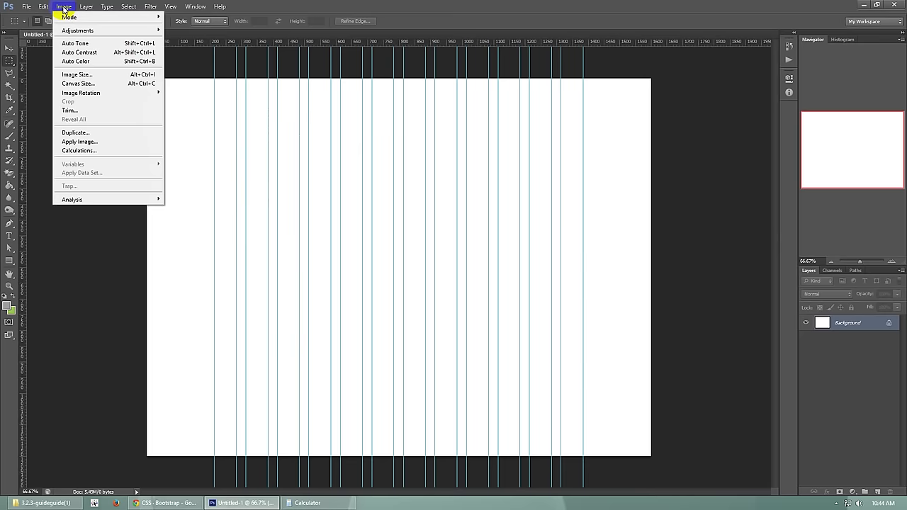
{"action": "left_click", "coordinate": [81, 83]}
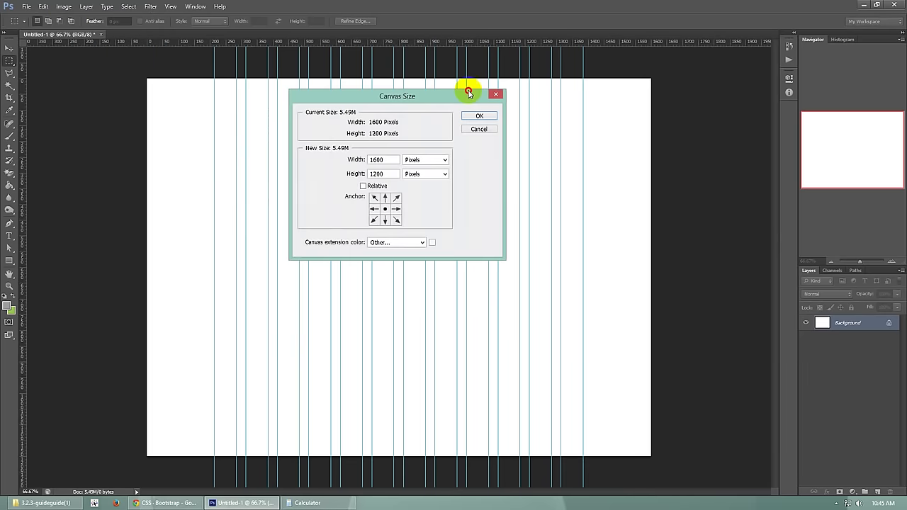
{"action": "left_click_drag", "start_coordinate": [468, 89], "coordinate": [537, 88]}
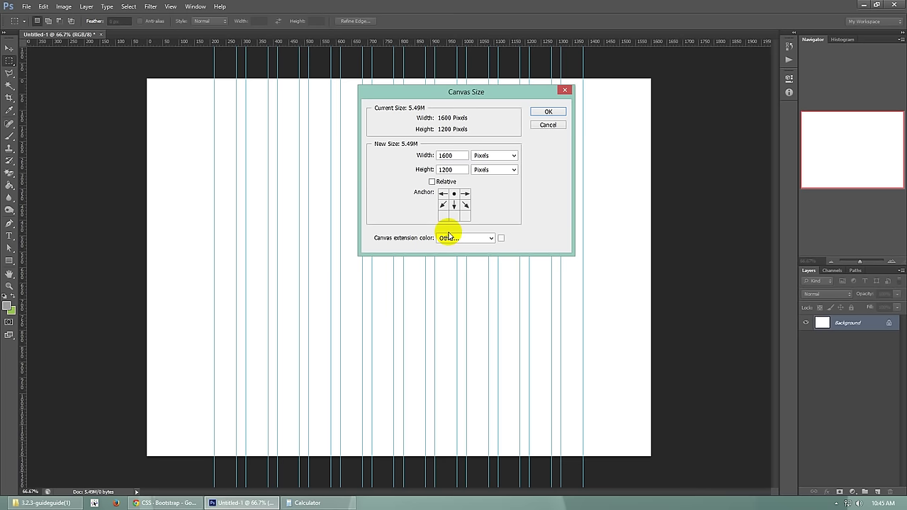
{"action": "left_click", "coordinate": [416, 174]}
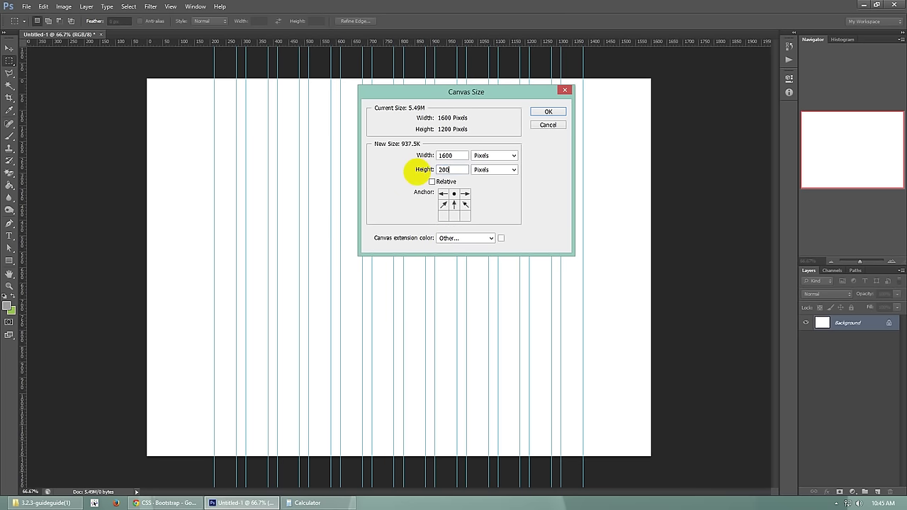
{"action": "type", "text": "2000"}
{"action": "left_click", "coordinate": [539, 112]}
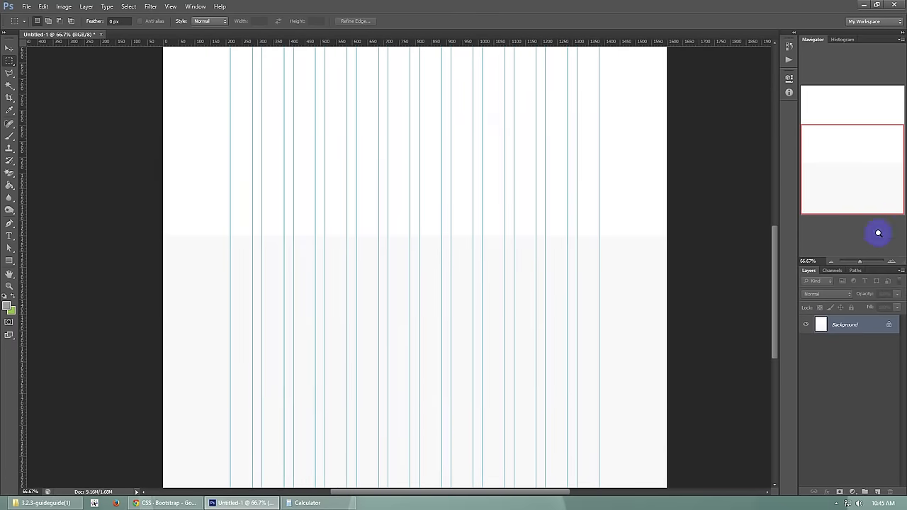
{"action": "key", "text": "ctrl+z"}
Convert the Background into a regular layer named Layer 0.
{"action": "double_click", "coordinate": [855, 324]}
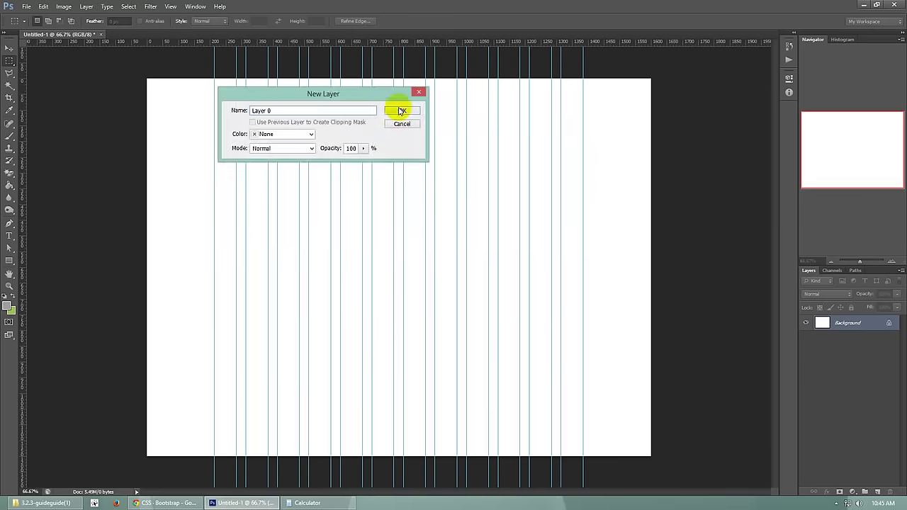
{"action": "left_click", "coordinate": [399, 109]}
{"action": "left_click", "coordinate": [114, 21]}
Extend the canvas height to 2000 pixels with the top-centre anchor.
{"action": "left_click", "coordinate": [88, 9]}
{"action": "mouse_move", "coordinate": [63, 6]}
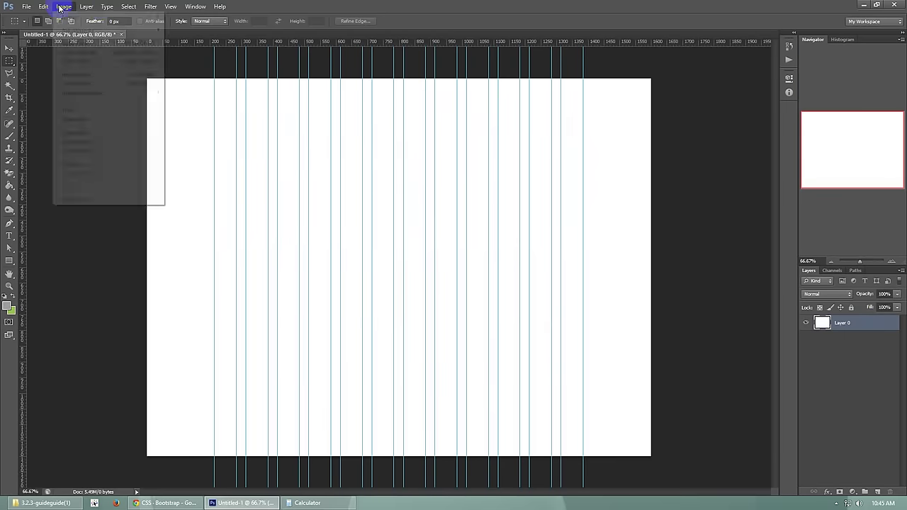
{"action": "left_click", "coordinate": [90, 85]}
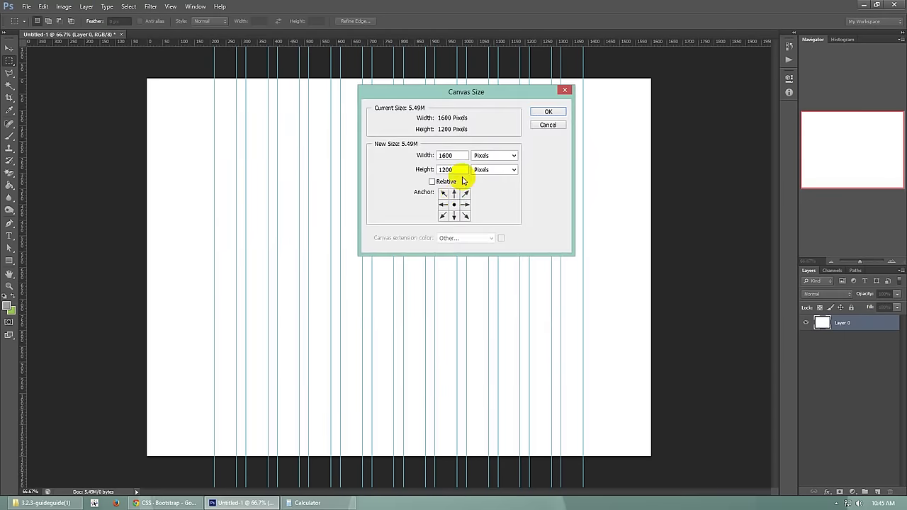
{"action": "left_click", "coordinate": [454, 193]}
{"action": "double_click", "coordinate": [446, 169]}
{"action": "type", "text": "2000"}
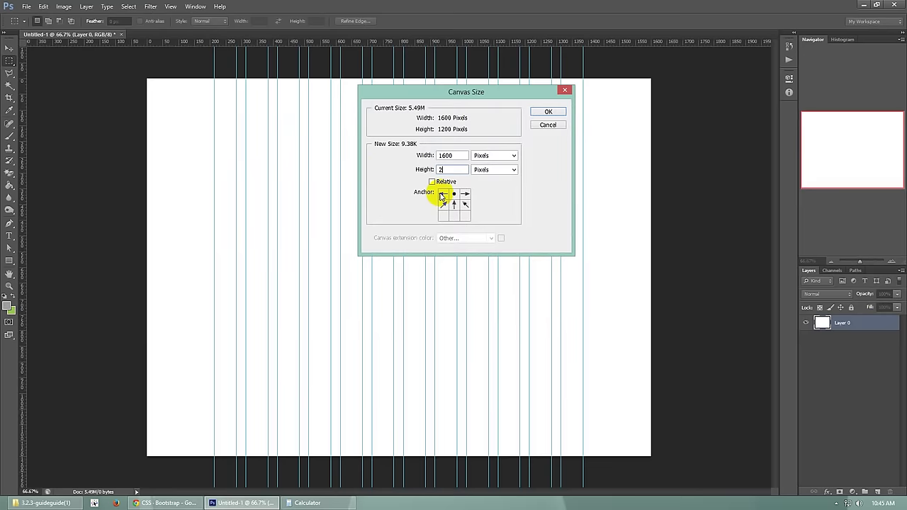
{"action": "left_click", "coordinate": [551, 111]}
Stretch the white Layer 0 downward with Free Transform to cover the transparent part of the canvas.
{"action": "left_click_drag", "start_coordinate": [809, 197], "coordinate": [832, 197]}
{"action": "key", "text": "ctrl+t"}
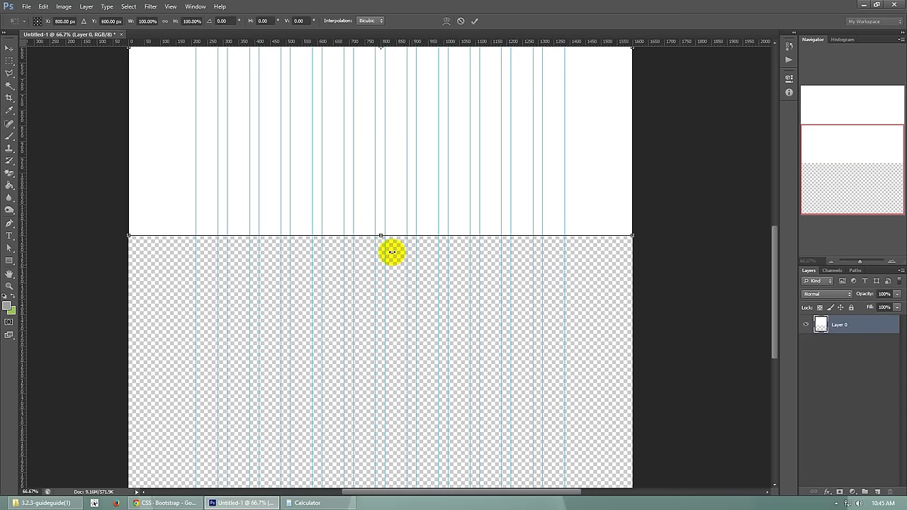
{"action": "left_click_drag", "start_coordinate": [382, 235], "coordinate": [445, 477]}
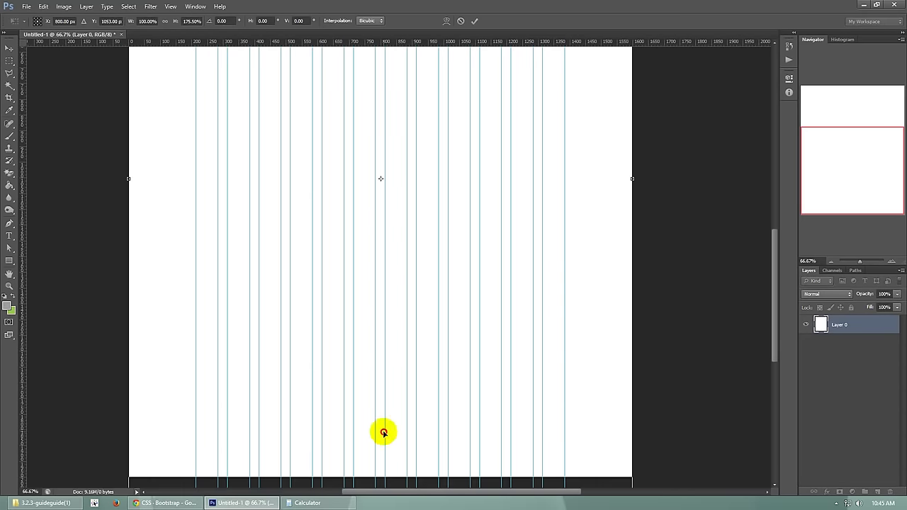
{"action": "key", "text": "Return"}
Hide the guides and show them again to check the page with and without the grid.
{"action": "left_click_drag", "start_coordinate": [773, 345], "coordinate": [776, 273]}
{"action": "key", "text": "ctrl+semicolon"}
{"action": "key", "text": "ctrl+semicolon"}
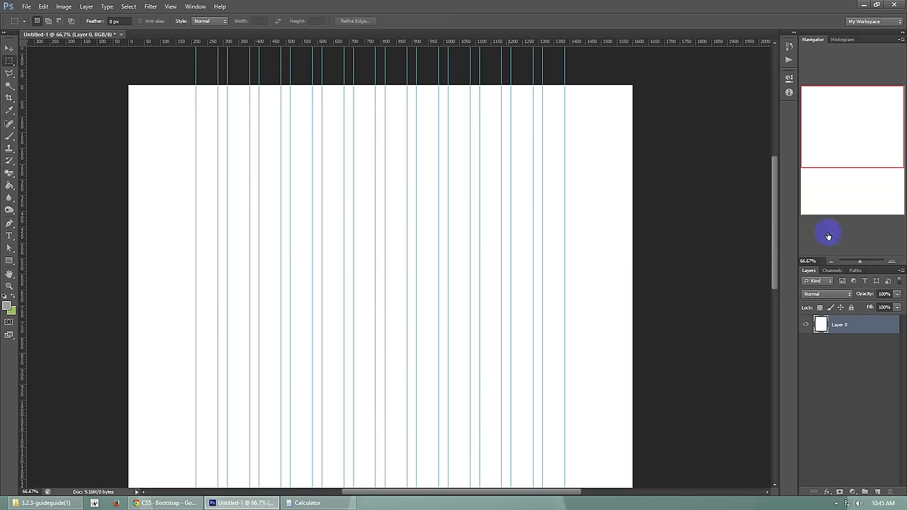
{"action": "left_click_drag", "start_coordinate": [883, 158], "coordinate": [778, 196]}
{"action": "left_click_drag", "start_coordinate": [397, 491], "coordinate": [393, 490]}
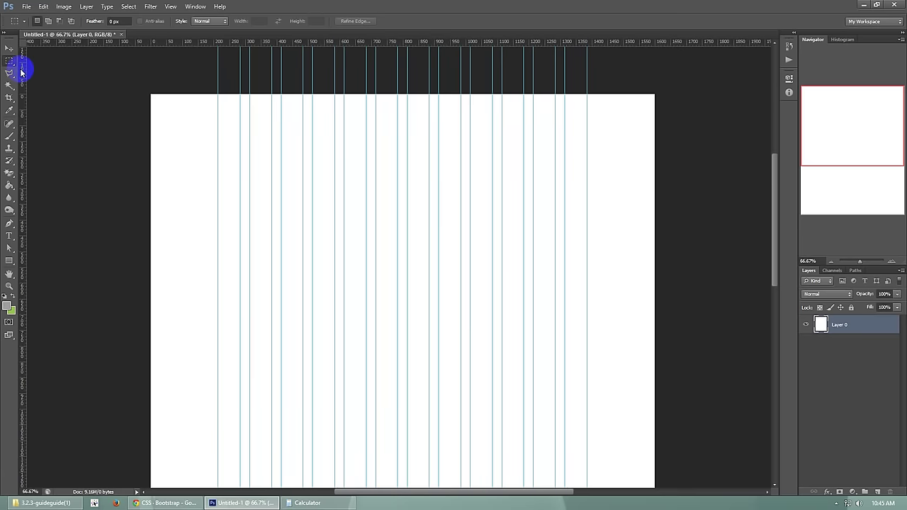
Try marquee selections around the document's upper-left corner, dismiss the warning, and clear the selection.
{"action": "left_click_drag", "start_coordinate": [151, 93], "coordinate": [95, 141]}
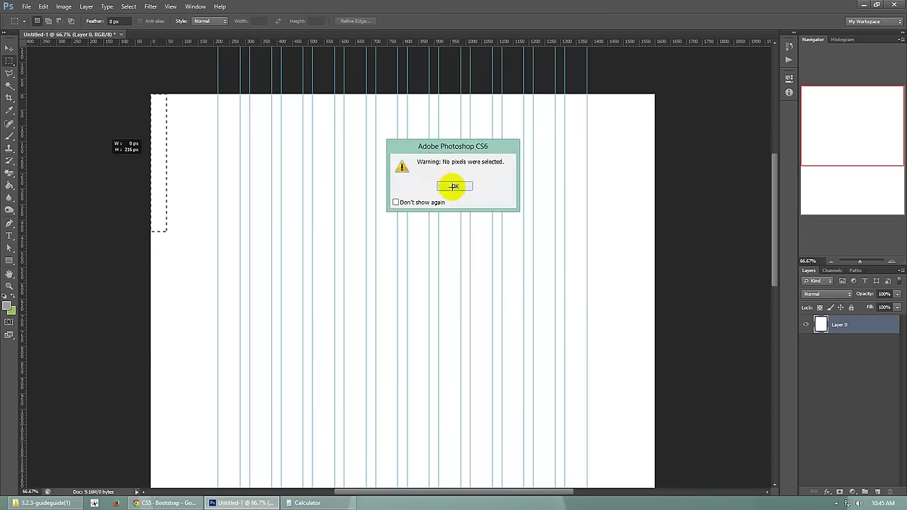
{"action": "left_click", "coordinate": [454, 186]}
{"action": "left_click_drag", "start_coordinate": [97, 92], "coordinate": [175, 150]}
{"action": "left_click", "coordinate": [121, 150]}
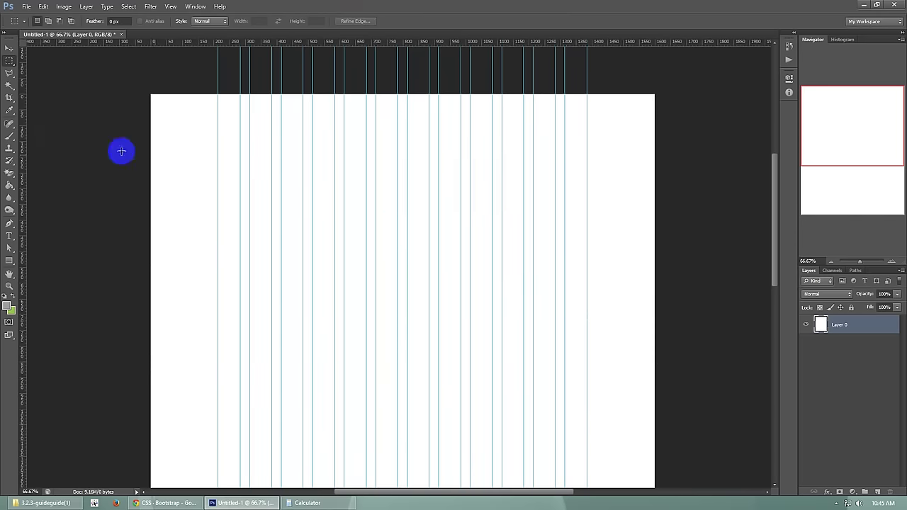
Examine the screen resolutions offered in the Windows display settings, close that window and return to the Photoshop document.
{"action": "key", "text": "super+d"}
{"action": "right_click", "coordinate": [334, 190]}
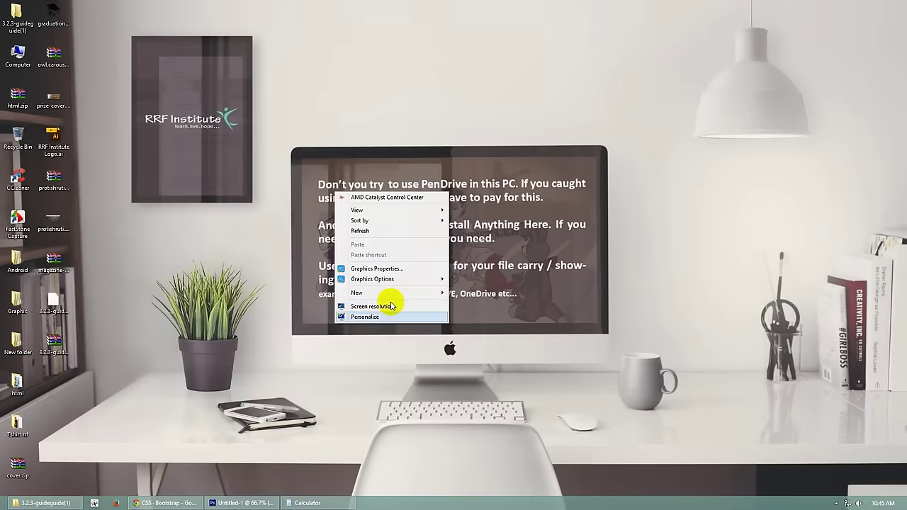
{"action": "left_click", "coordinate": [389, 301]}
{"action": "left_click", "coordinate": [394, 135]}
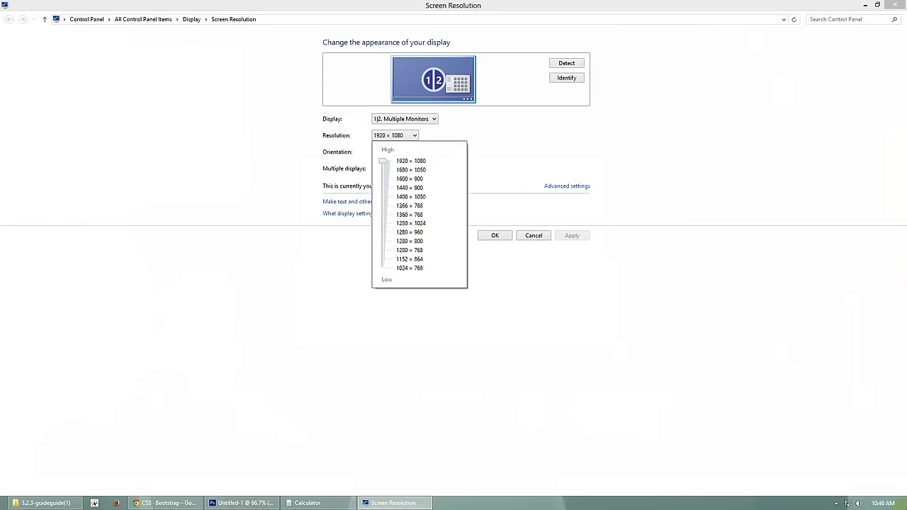
{"action": "mouse_move", "coordinate": [887, 253]}
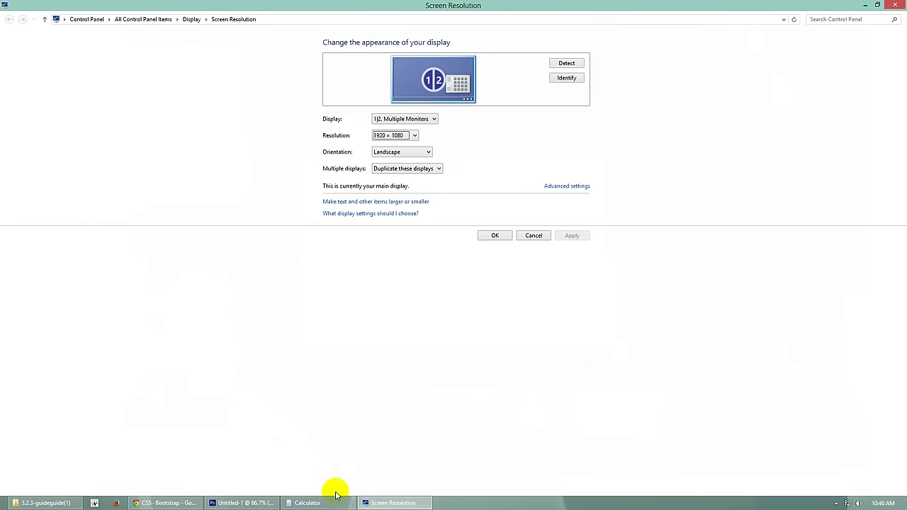
{"action": "left_click", "coordinate": [894, 5]}
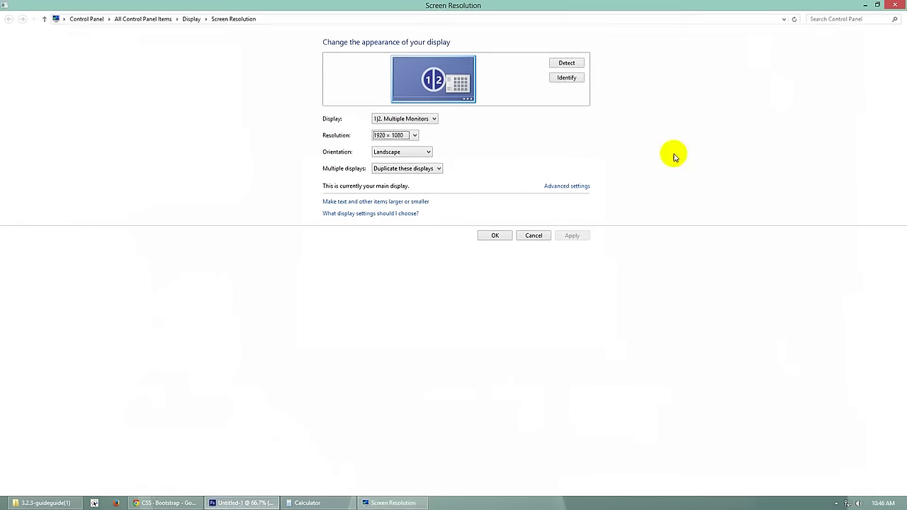
{"action": "left_click", "coordinate": [242, 502]}
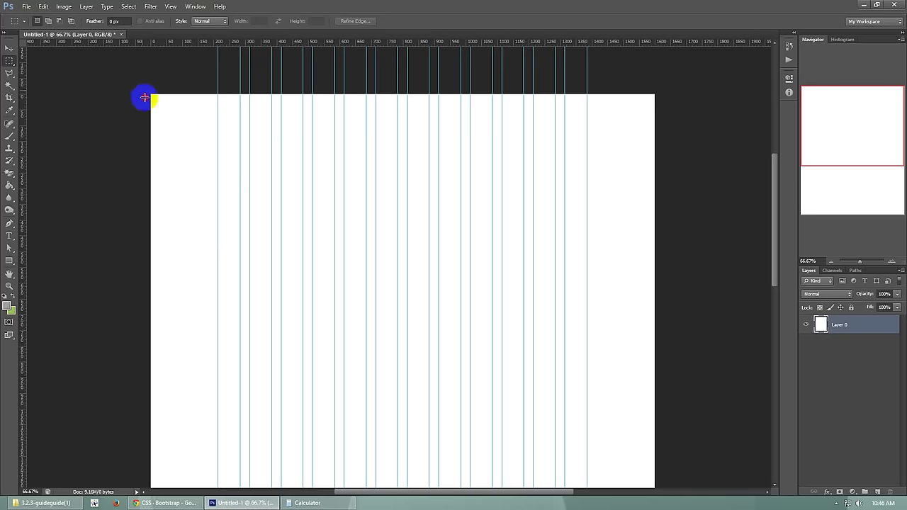
Marquee-select the full-width top area of the page, about 768 px high, and add a layer named bg inside a hero area group.
{"action": "left_click_drag", "start_coordinate": [143, 97], "coordinate": [650, 356]}
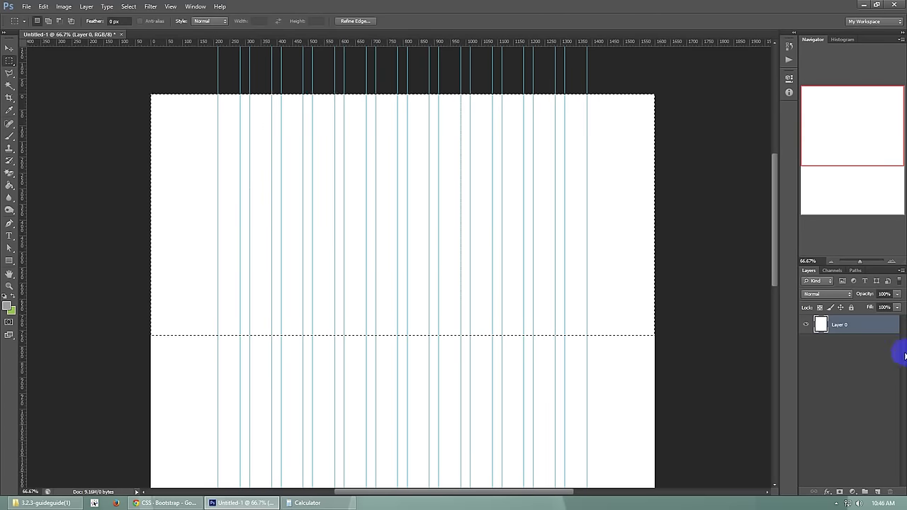
{"action": "left_click", "coordinate": [877, 491]}
{"action": "left_click", "coordinate": [844, 324]}
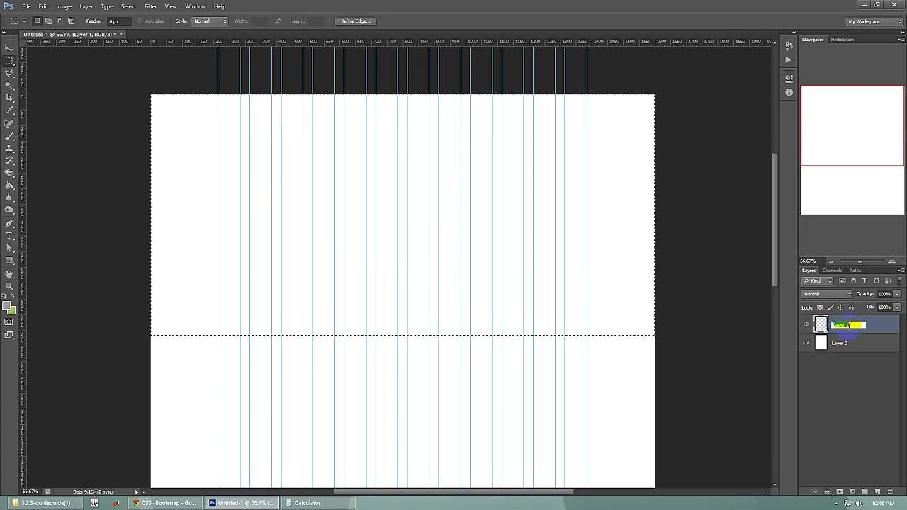
{"action": "type", "text": "bg"}
{"action": "key", "text": "Return"}
{"action": "key", "text": "ctrl+g"}
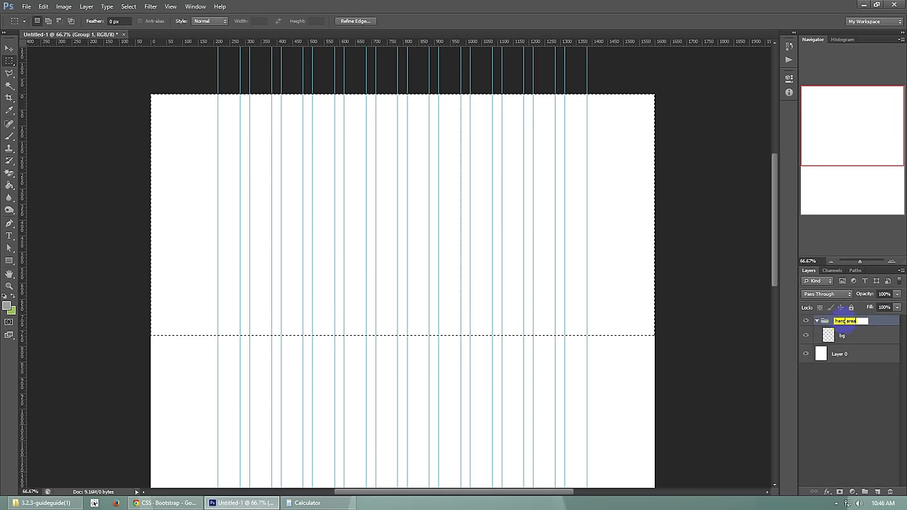
{"action": "left_click", "coordinate": [860, 337]}
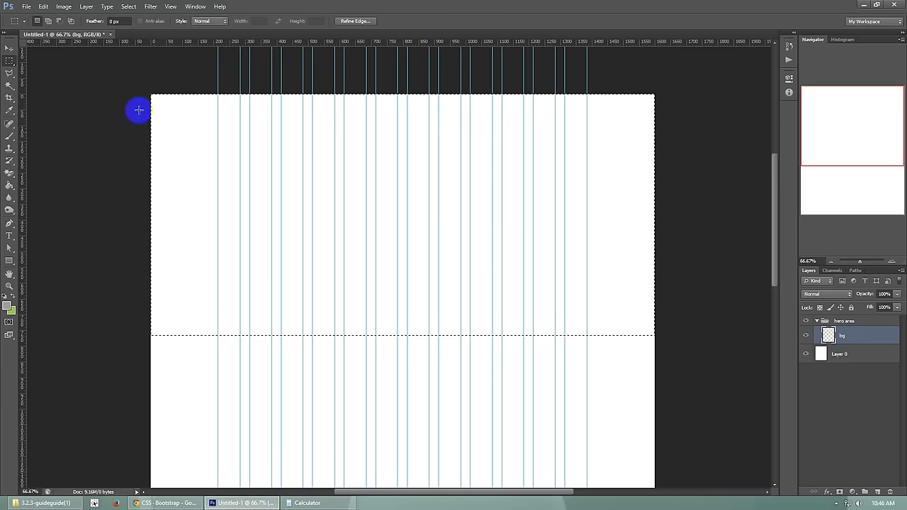
Fill the selected area on the bg layer with very light grey and clear the selection.
{"action": "left_click", "coordinate": [8, 306]}
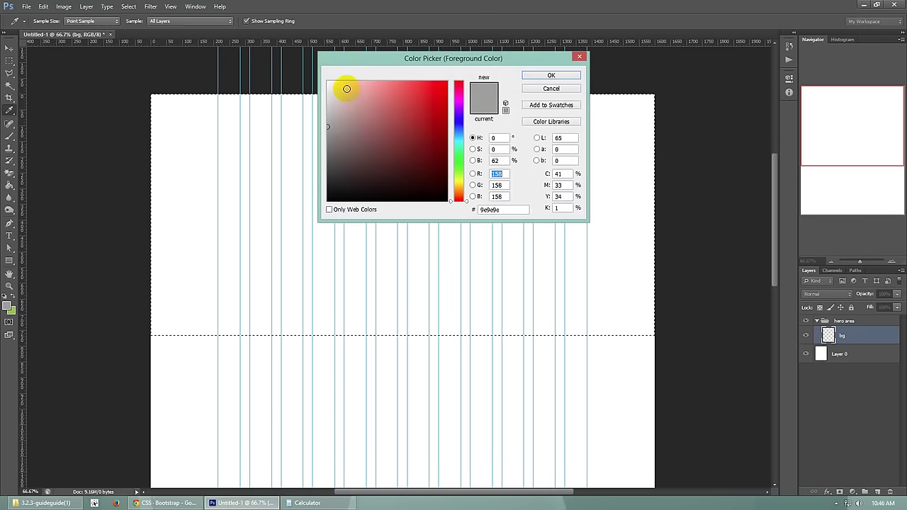
{"action": "left_click", "coordinate": [544, 76]}
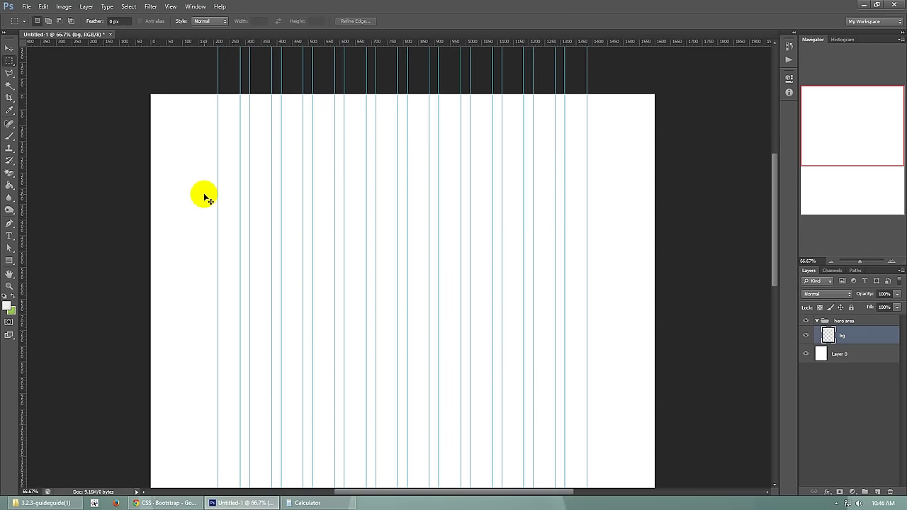
{"action": "key", "text": "ctrl+shift+d"}
{"action": "key", "text": "g"}
{"action": "left_click", "coordinate": [203, 184]}
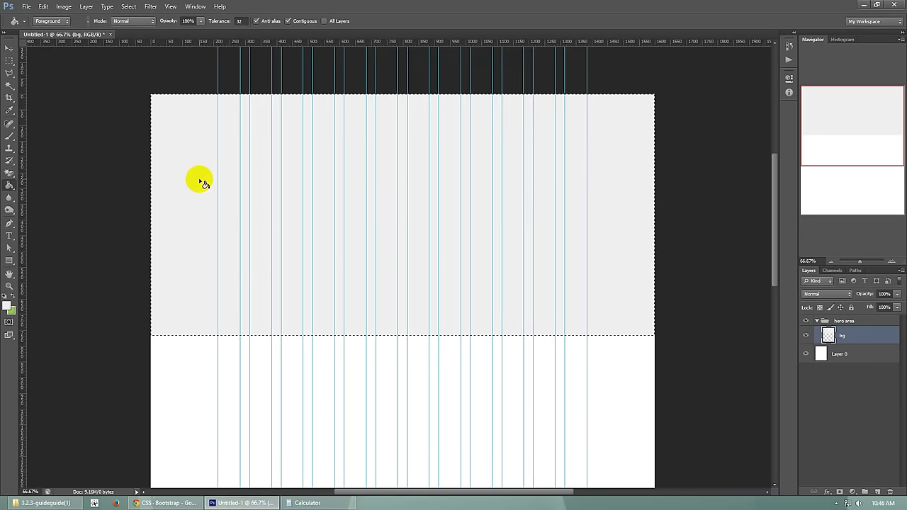
{"action": "key", "text": "ctrl+d"}
Set the height of the grey bg rectangle to 768 px with Free Transform.
{"action": "key", "text": "ctrl+t"}
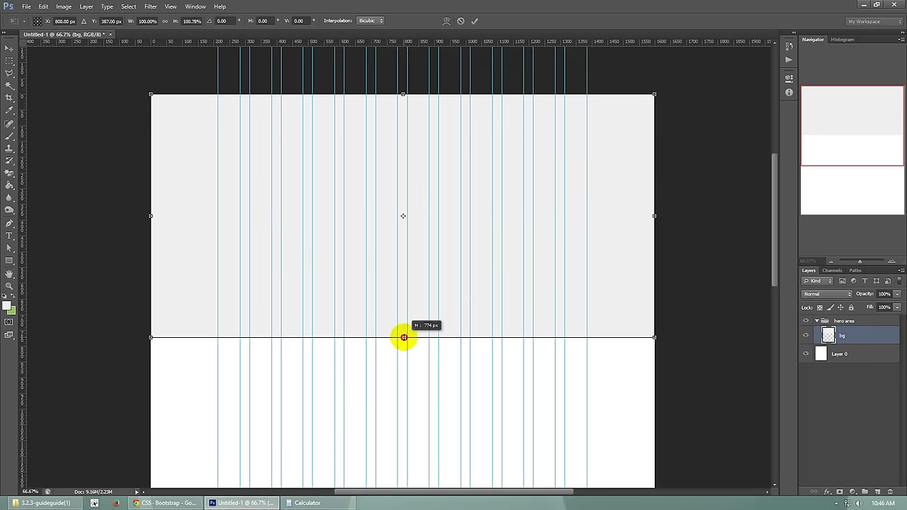
{"action": "left_click_drag", "start_coordinate": [403, 338], "coordinate": [404, 335]}
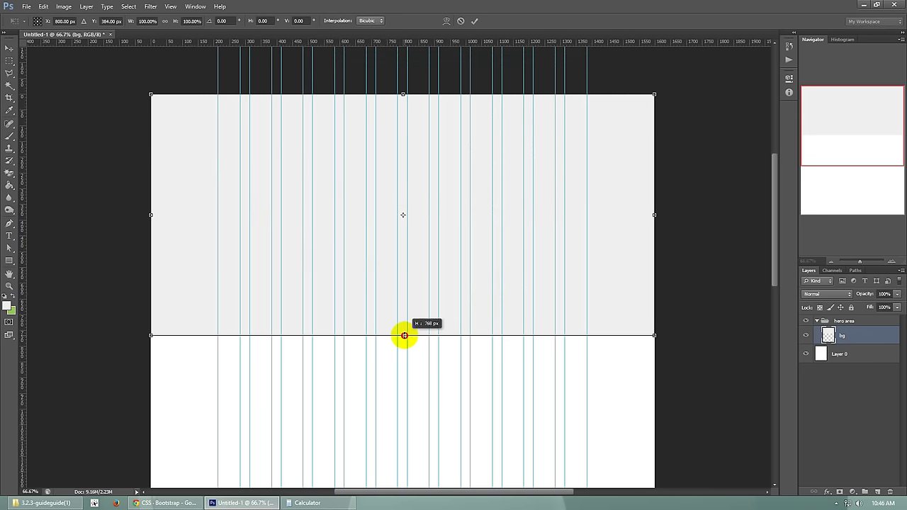
{"action": "key", "text": "Return"}
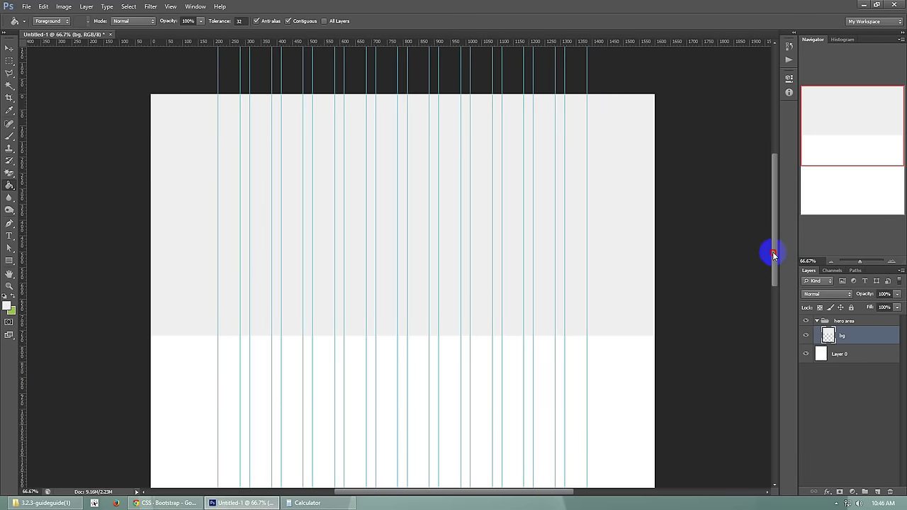
Open business-meeting-4.jpg to preview the photo and close it again.
{"action": "mouse_move", "coordinate": [773, 253]}
{"action": "left_mouse_down"}
{"action": "mouse_move", "coordinate": [774, 263]}
{"action": "mouse_move", "coordinate": [778, 254]}
{"action": "left_mouse_up"}
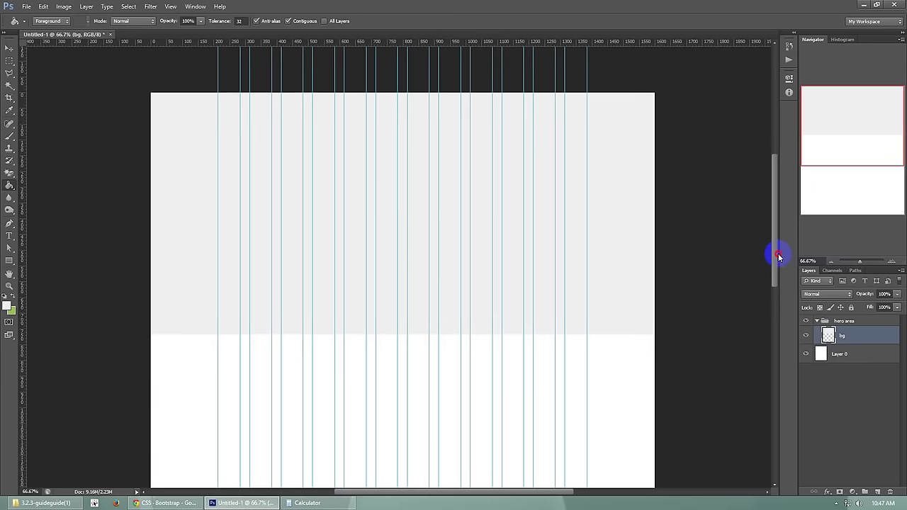
{"action": "scroll", "coordinate": [777, 254], "scroll_direction": "up", "scroll_amount": 1}
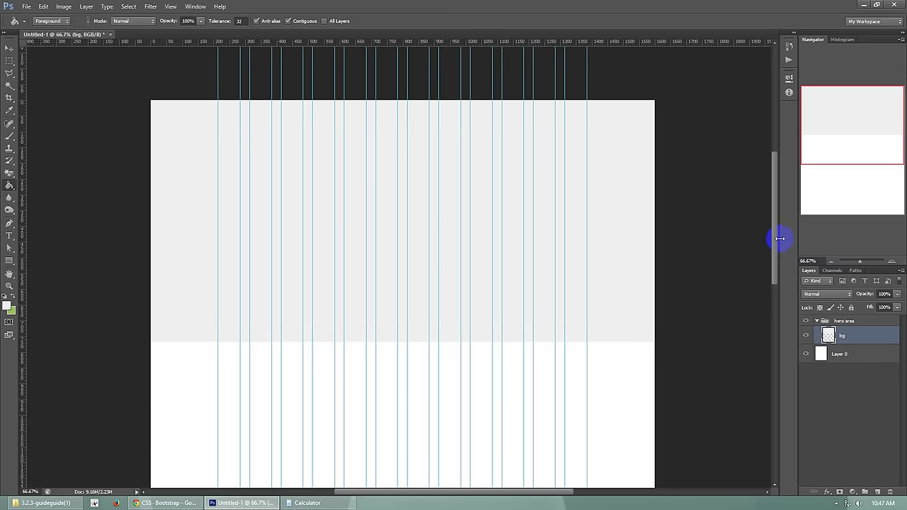
{"action": "left_click_drag", "start_coordinate": [775, 242], "coordinate": [775, 240]}
{"action": "left_click", "coordinate": [25, 7]}
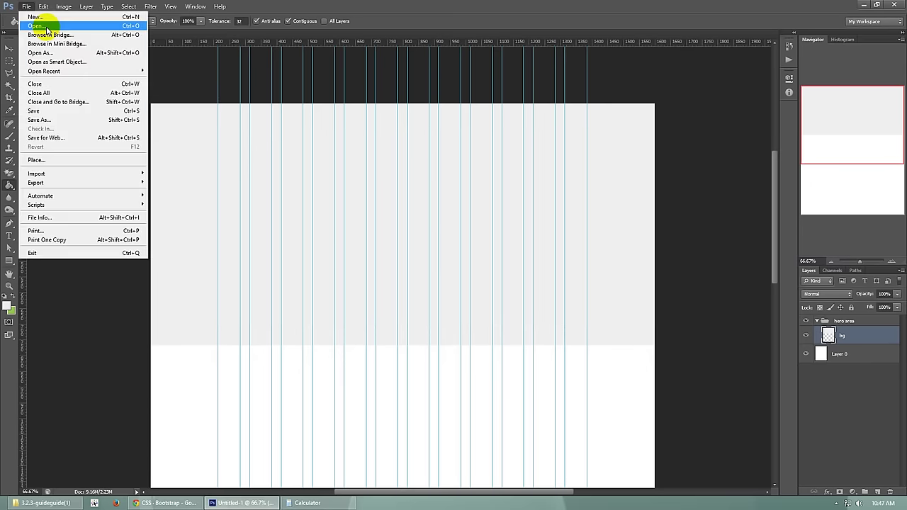
{"action": "left_click", "coordinate": [21, 24]}
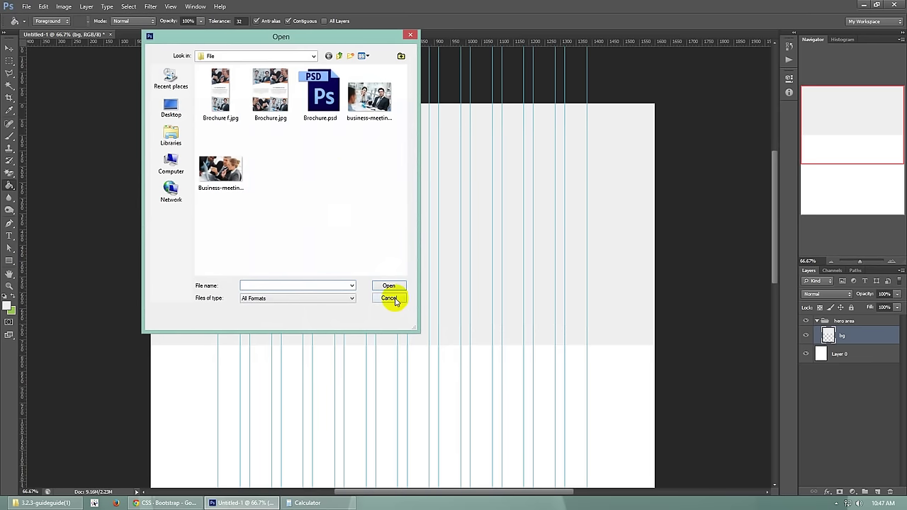
{"action": "left_click", "coordinate": [369, 104]}
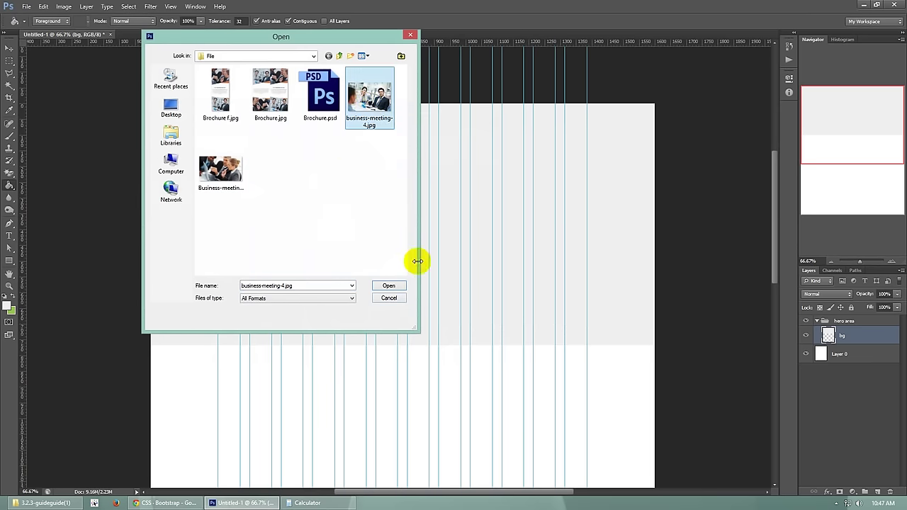
{"action": "left_click", "coordinate": [397, 284]}
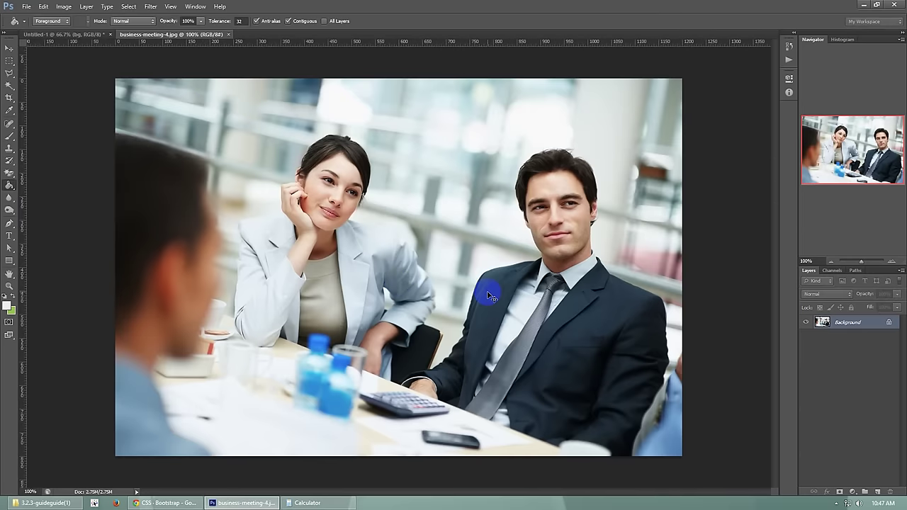
{"action": "left_click", "coordinate": [228, 34]}
Open Business-meeting-photo-website-IDI-e1375141940267.jpg and paste the photo into Untitled-1 above the bg layer.
{"action": "left_click", "coordinate": [28, 8]}
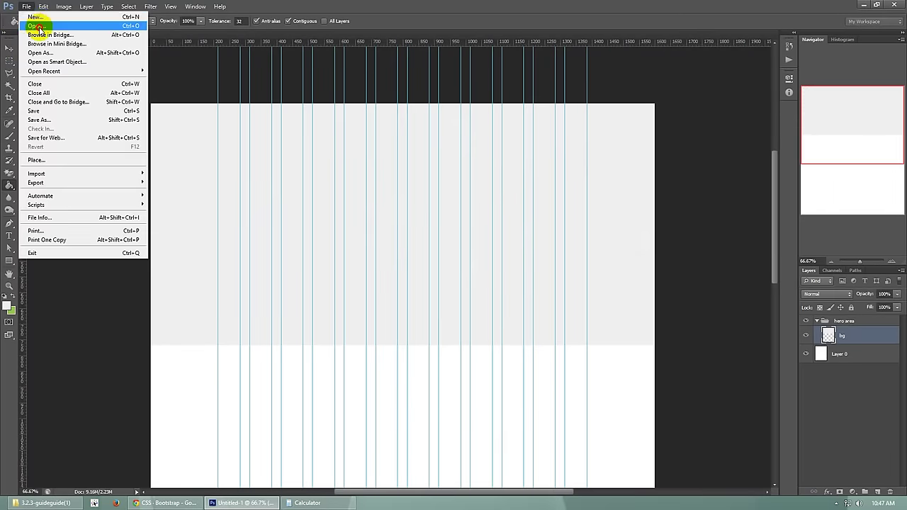
{"action": "left_click", "coordinate": [41, 24]}
{"action": "left_click", "coordinate": [232, 182]}
{"action": "double_click", "coordinate": [233, 183]}
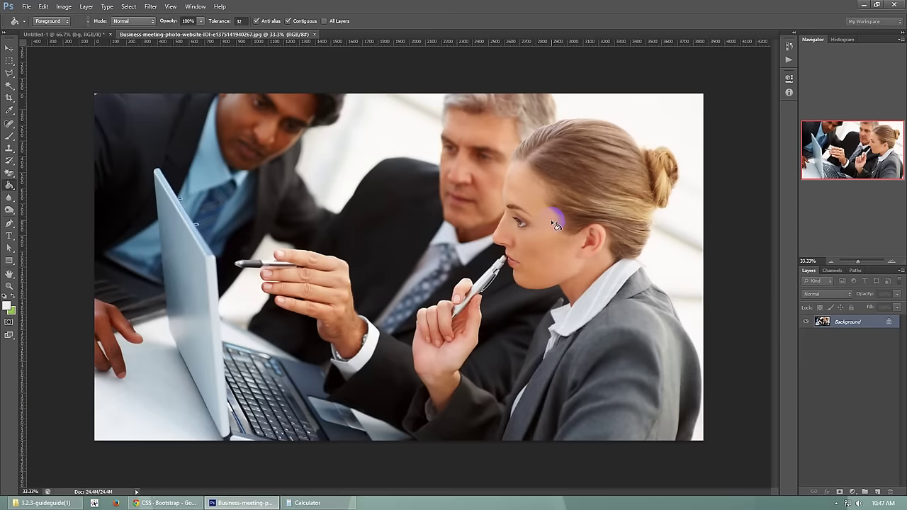
{"action": "left_click", "coordinate": [64, 34]}
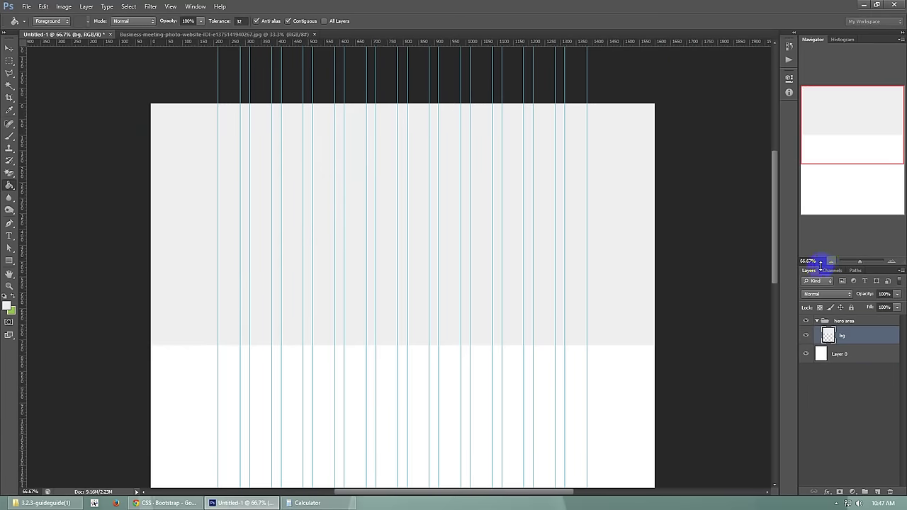
{"action": "key", "text": "ctrl+v"}
Scale the pasted photo down proportionally to about 42% with Free Transform so it spans the page width from the upper-left corner.
{"action": "key", "text": "ctrl+t"}
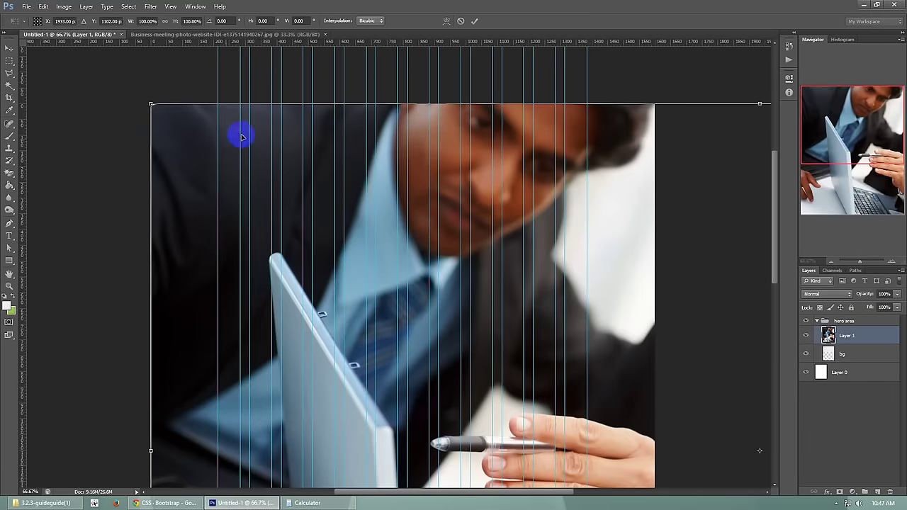
{"action": "left_click", "coordinate": [831, 262]}
{"action": "left_click", "coordinate": [831, 262]}
{"action": "left_click", "coordinate": [831, 263]}
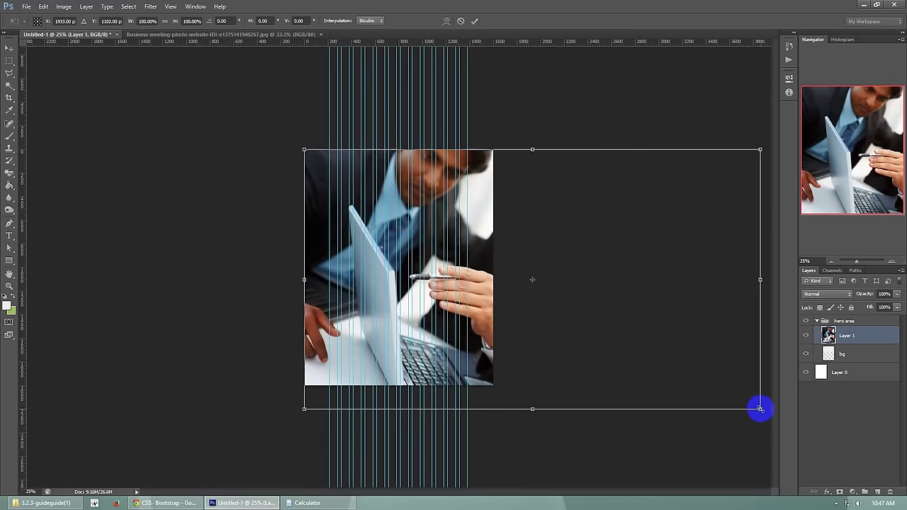
{"action": "mouse_move", "coordinate": [759, 407]}
{"action": "left_mouse_down"}
{"action": "mouse_move", "coordinate": [592, 319]}
{"action": "mouse_move", "coordinate": [534, 269]}
{"action": "mouse_move", "coordinate": [508, 209]}
{"action": "mouse_move", "coordinate": [517, 217]}
{"action": "mouse_move", "coordinate": [502, 219]}
{"action": "left_mouse_up"}
{"action": "key", "text": "Return"}
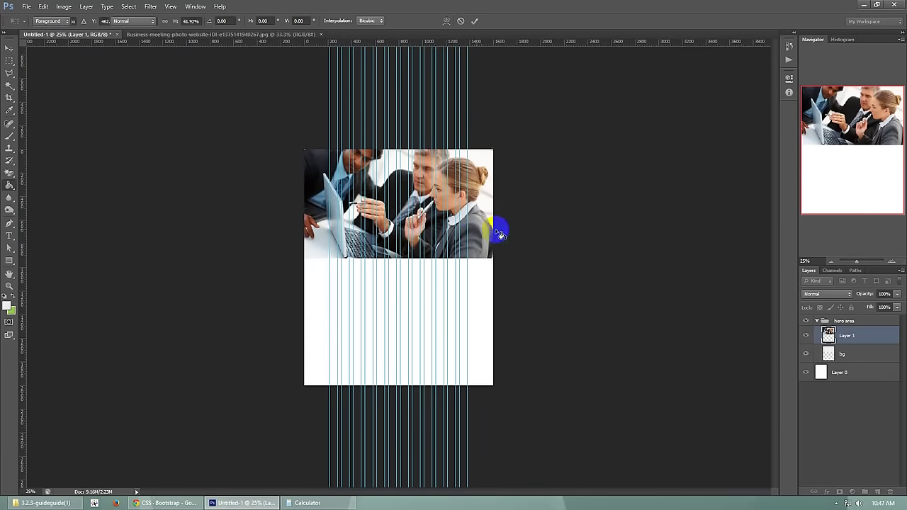
Rename the photo layer to img and clip it to the bg layer with a clipping mask.
{"action": "left_click", "coordinate": [892, 263]}
{"action": "left_click", "coordinate": [893, 262]}
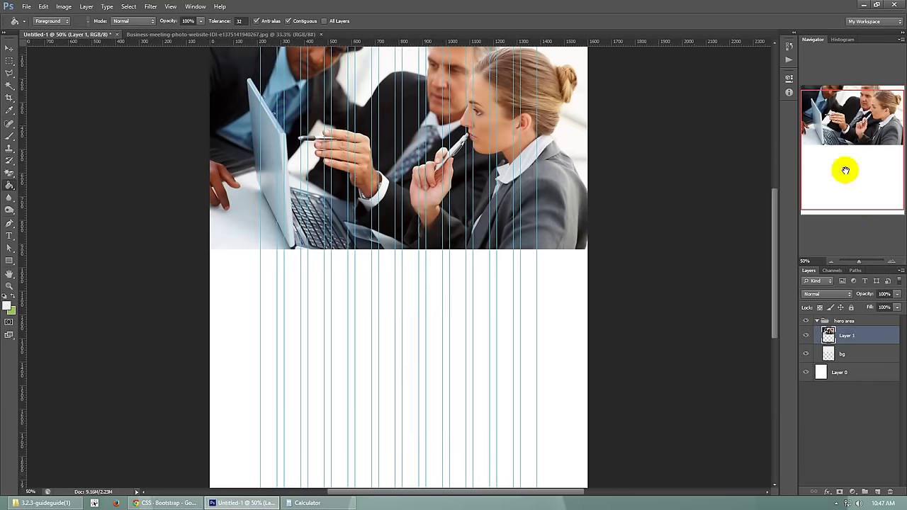
{"action": "left_click_drag", "start_coordinate": [851, 121], "coordinate": [845, 125]}
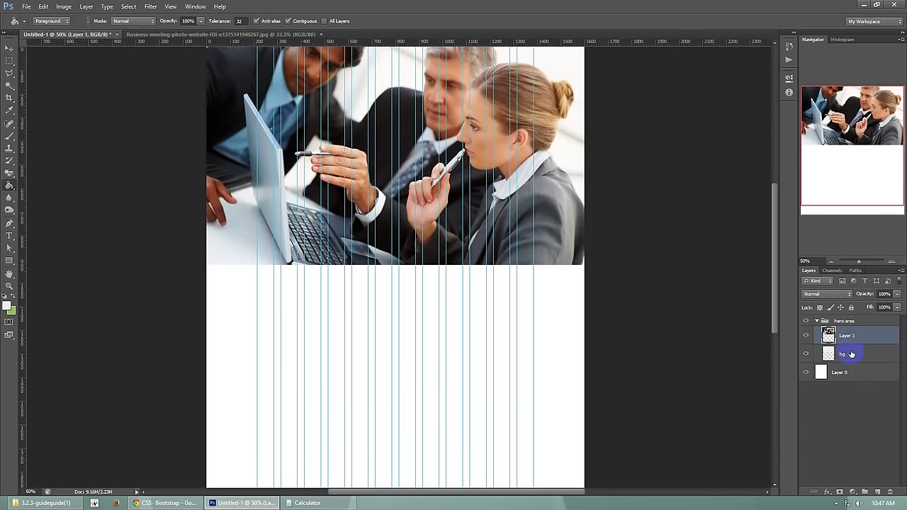
{"action": "left_click_drag", "start_coordinate": [775, 285], "coordinate": [774, 271]}
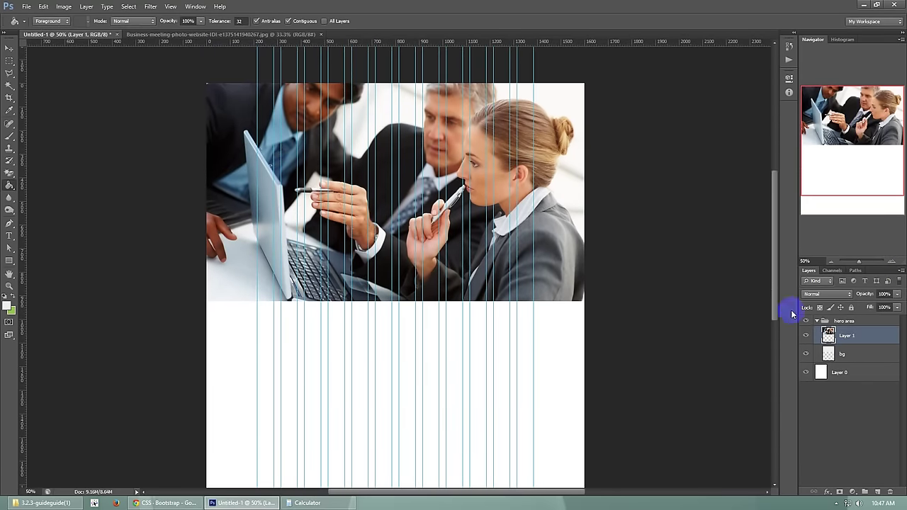
{"action": "right_click", "coordinate": [860, 337]}
{"action": "left_click", "coordinate": [864, 342]}
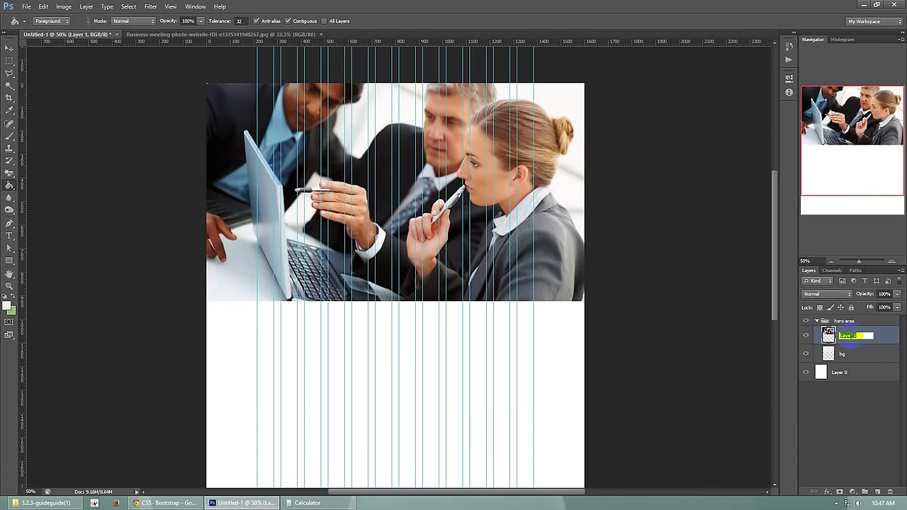
{"action": "right_click", "coordinate": [883, 340]}
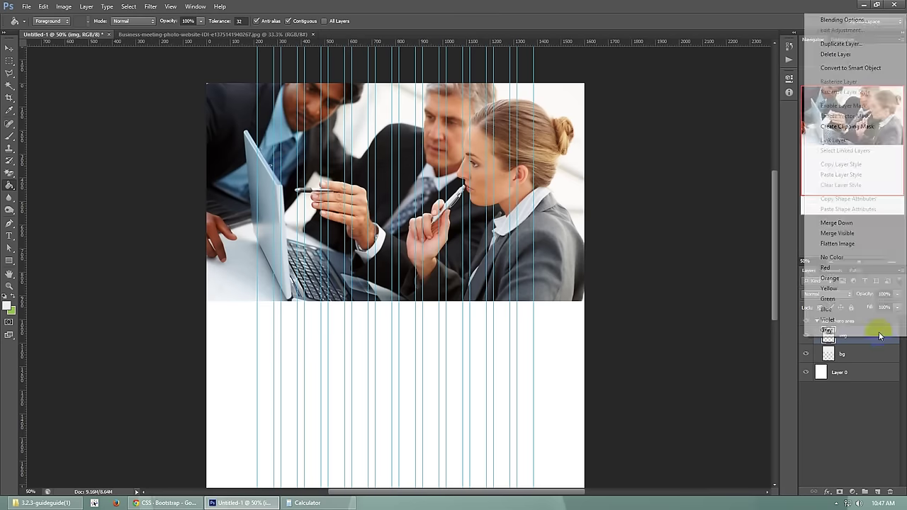
{"action": "left_click", "coordinate": [843, 131]}
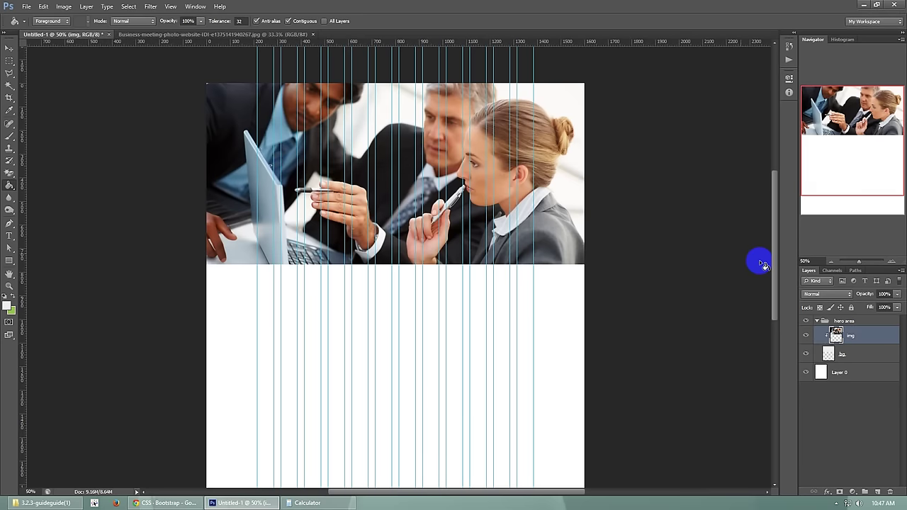
{"action": "right_click", "coordinate": [850, 339]}
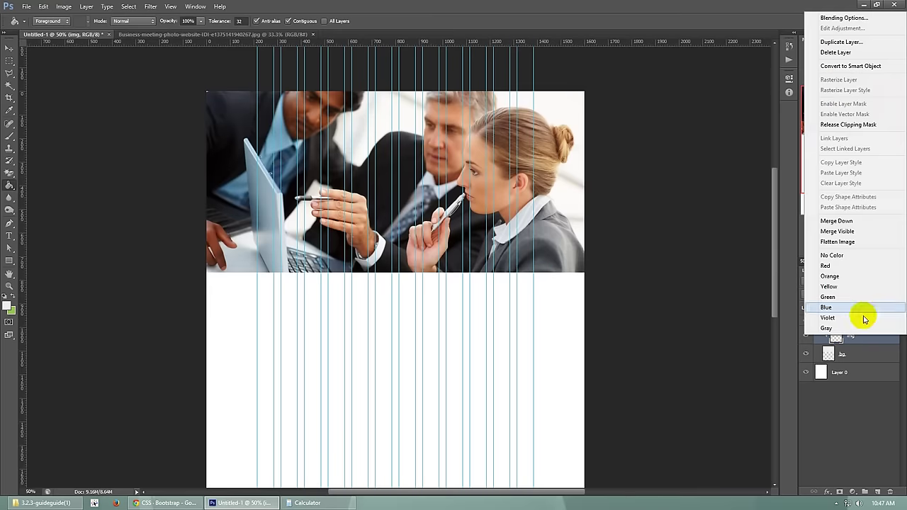
{"action": "left_click", "coordinate": [877, 347]}
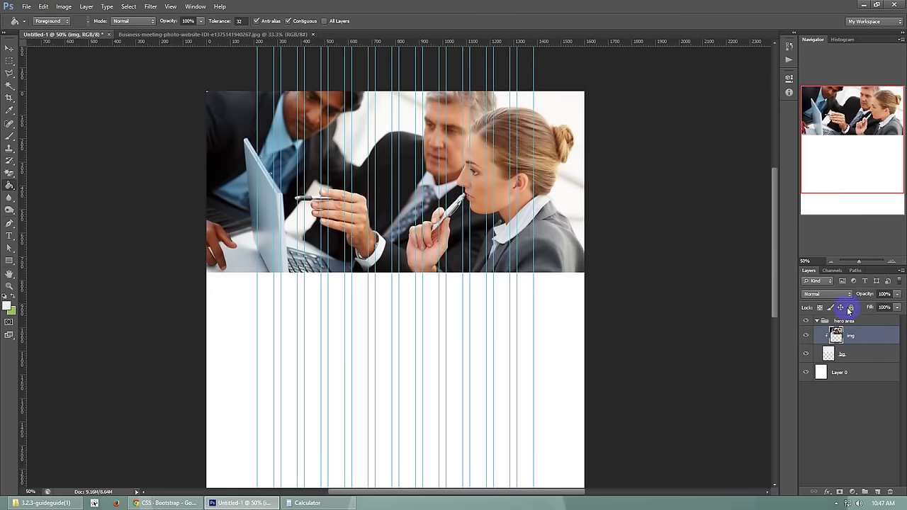
Move the img photo up slightly within the clipped hero area with Free Transform, centring it at X 800 px, Y 412 px.
{"action": "key", "text": "ctrl+t"}
{"action": "left_click_drag", "start_coordinate": [522, 212], "coordinate": [507, 235]}
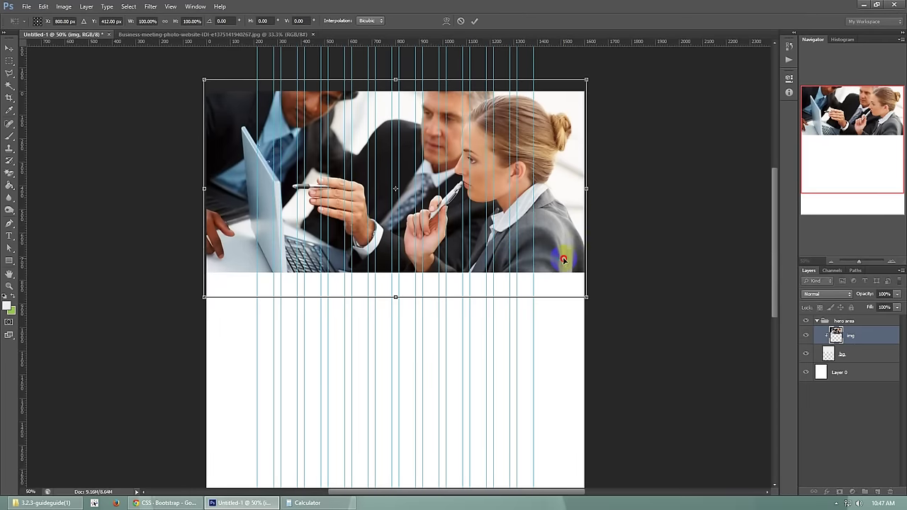
{"action": "key", "text": "Return"}
{"action": "key", "text": "ctrl+s"}
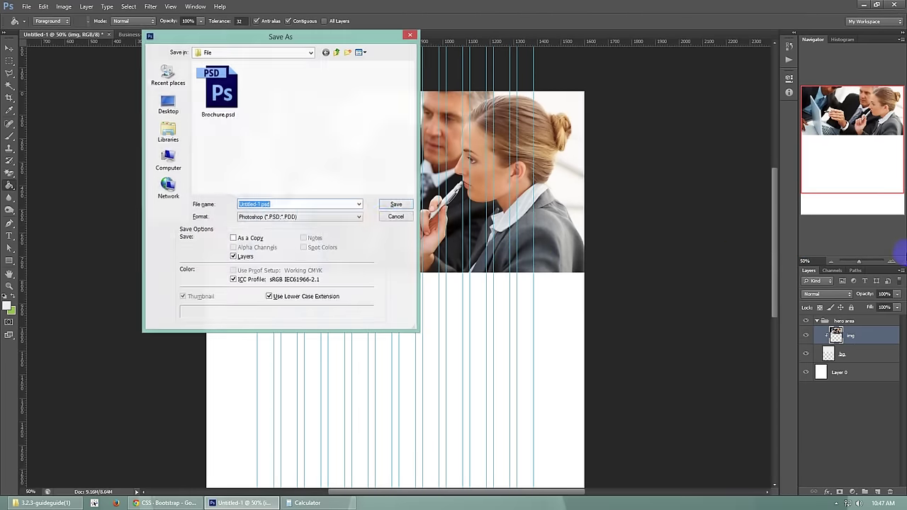
{"action": "left_click", "coordinate": [390, 219]}
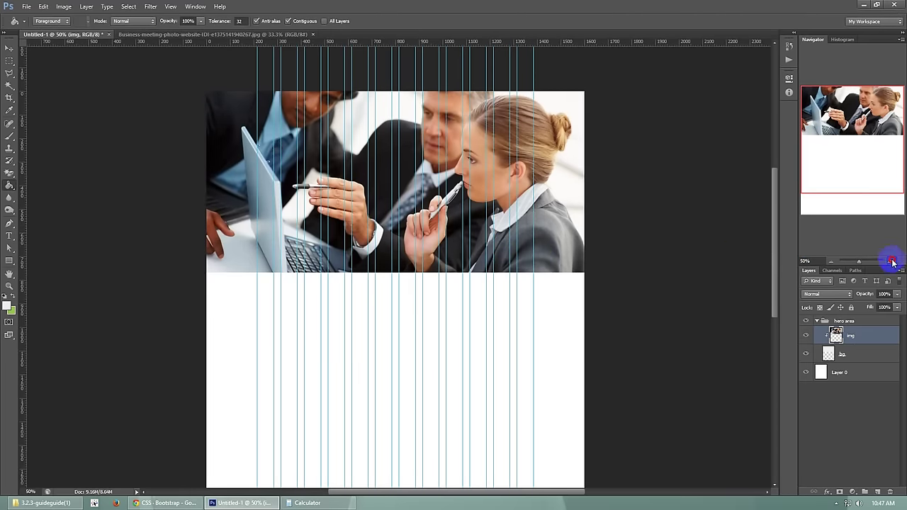
Examine the cropped photo across the hero area at 100% and 66.67% magnification.
{"action": "left_click", "coordinate": [892, 261]}
{"action": "left_click", "coordinate": [892, 261]}
{"action": "left_click_drag", "start_coordinate": [866, 170], "coordinate": [860, 110]}
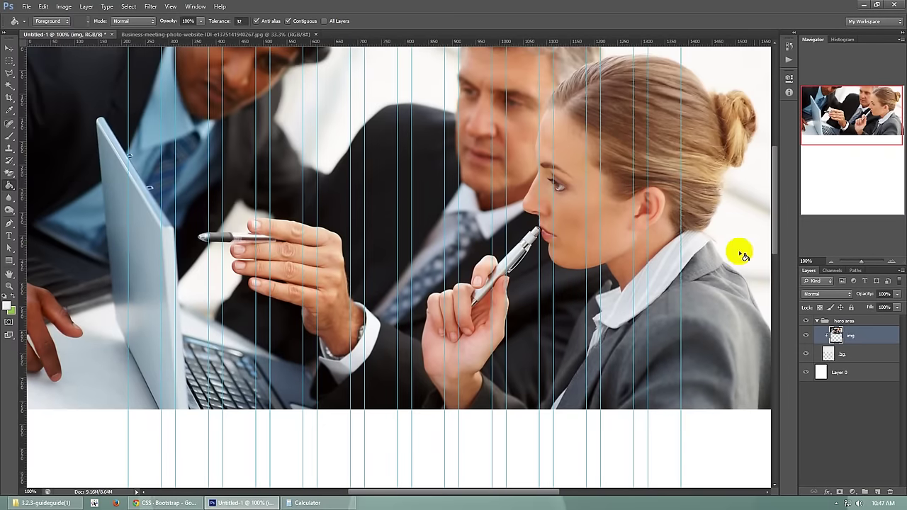
{"action": "left_click_drag", "start_coordinate": [773, 226], "coordinate": [774, 218]}
{"action": "left_click_drag", "start_coordinate": [416, 492], "coordinate": [400, 490]}
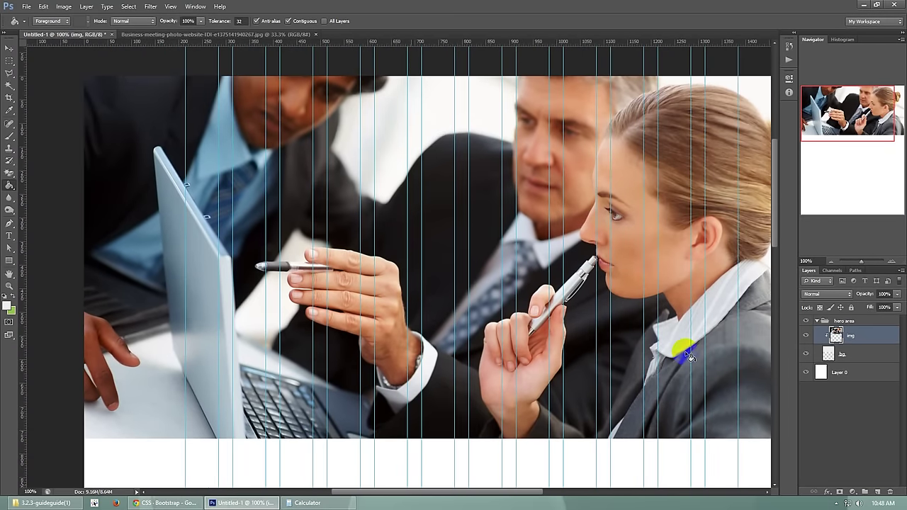
{"action": "left_click", "coordinate": [832, 262]}
{"action": "left_click_drag", "start_coordinate": [771, 203], "coordinate": [777, 219]}
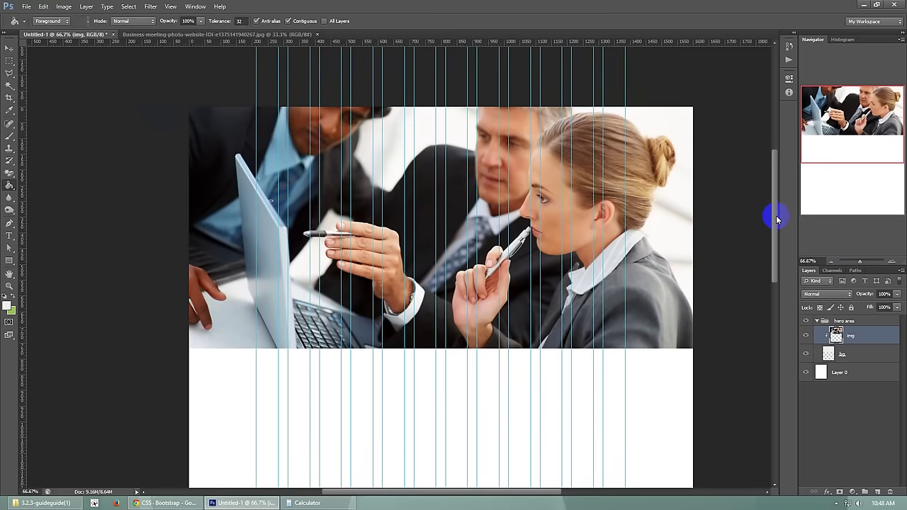
Try stretching the bg layer's lower edge downward with Free Transform and return it to its original place.
{"action": "left_click", "coordinate": [830, 354]}
{"action": "key", "text": "ctrl+t"}
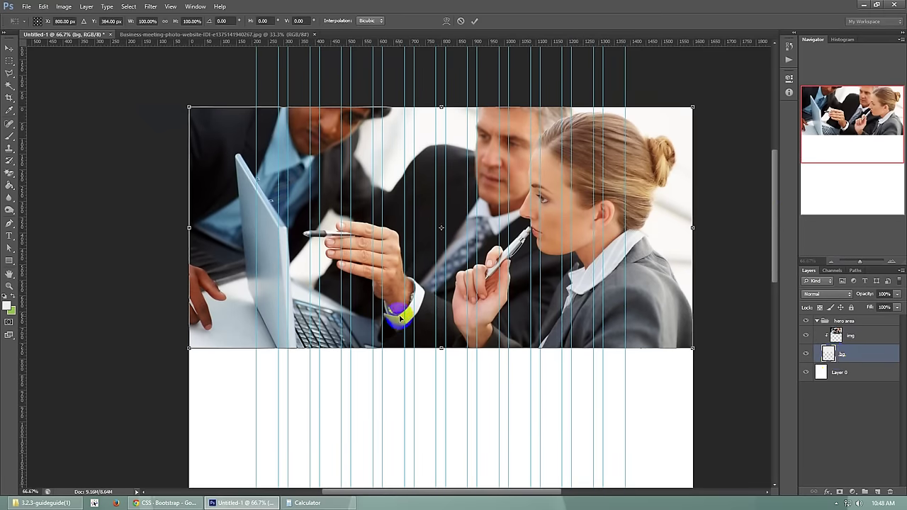
{"action": "left_click", "coordinate": [441, 348]}
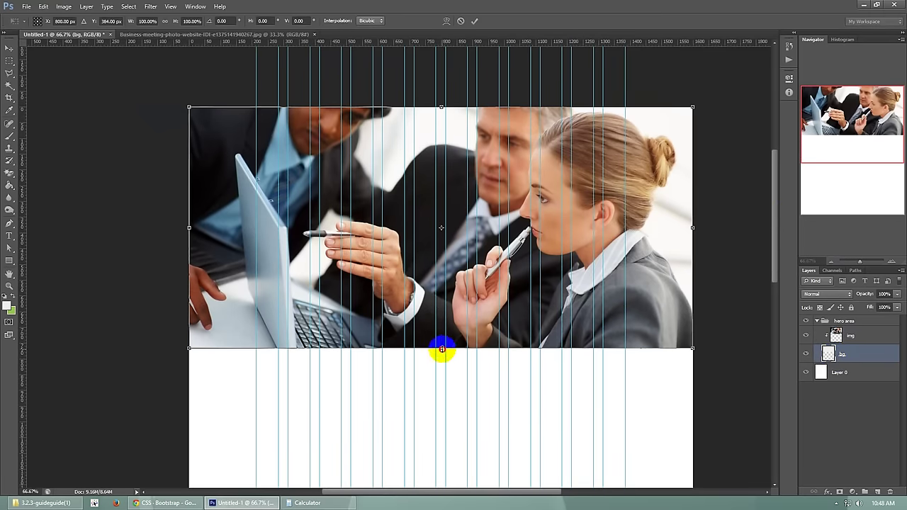
{"action": "mouse_move", "coordinate": [441, 348]}
{"action": "left_mouse_down"}
{"action": "mouse_move", "coordinate": [440, 404]}
{"action": "mouse_move", "coordinate": [442, 362]}
{"action": "left_mouse_up"}
{"action": "left_click_drag", "start_coordinate": [442, 357], "coordinate": [443, 349]}
{"action": "key", "text": "Return"}
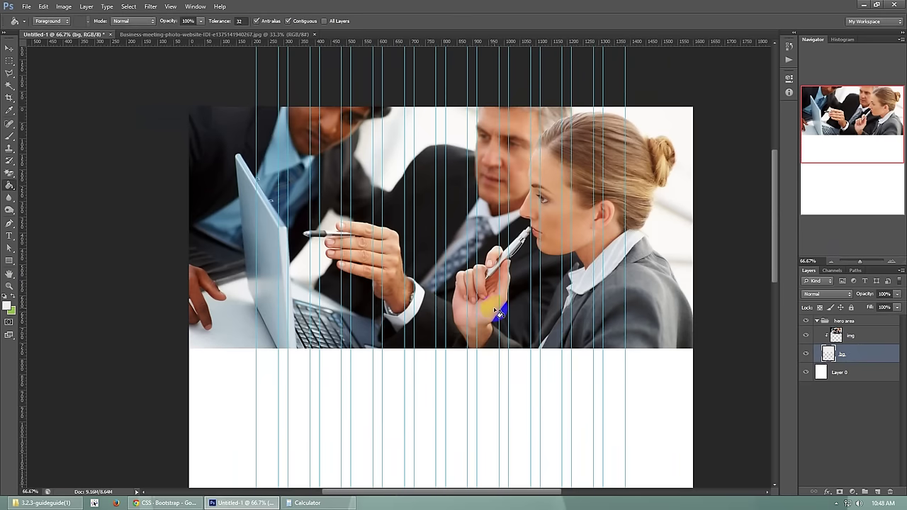
Hide the column guides to view the hero photo without them.
{"action": "key", "text": "ctrl+semicolon"}
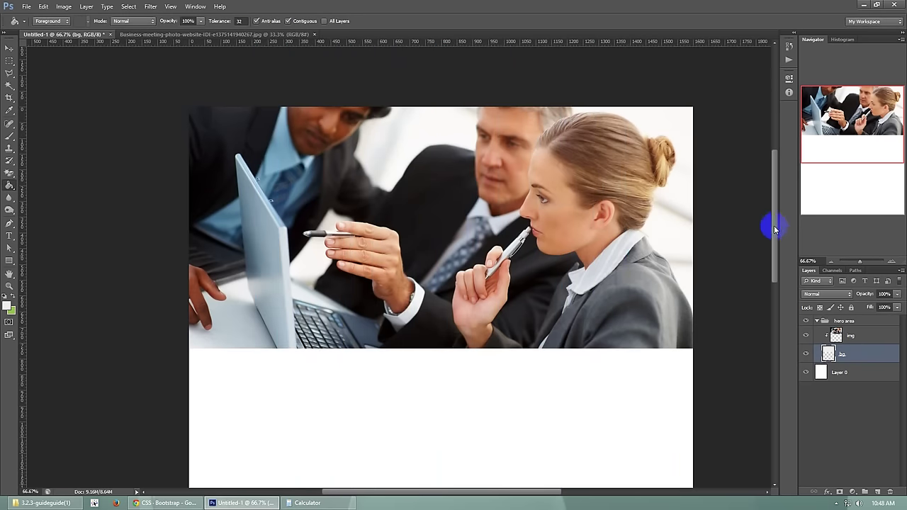
{"action": "left_click_drag", "start_coordinate": [775, 222], "coordinate": [776, 211]}
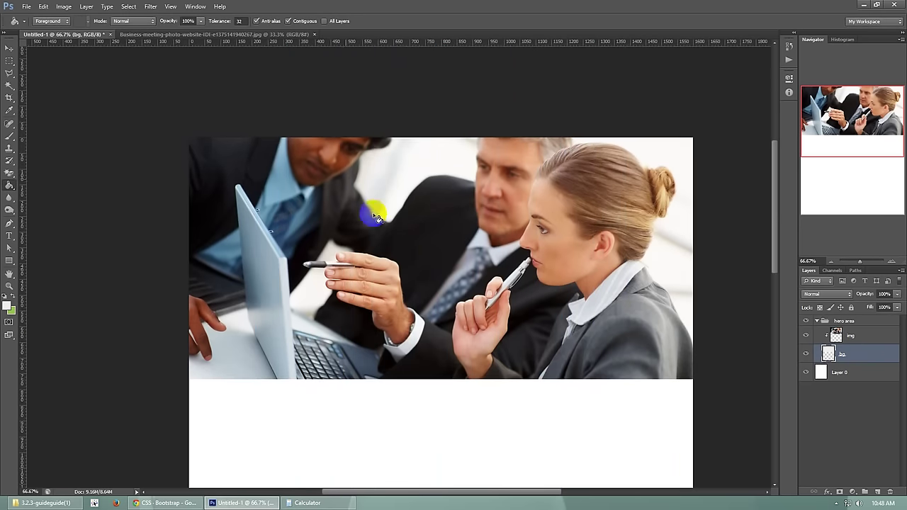
{"action": "left_click", "coordinate": [325, 224]}
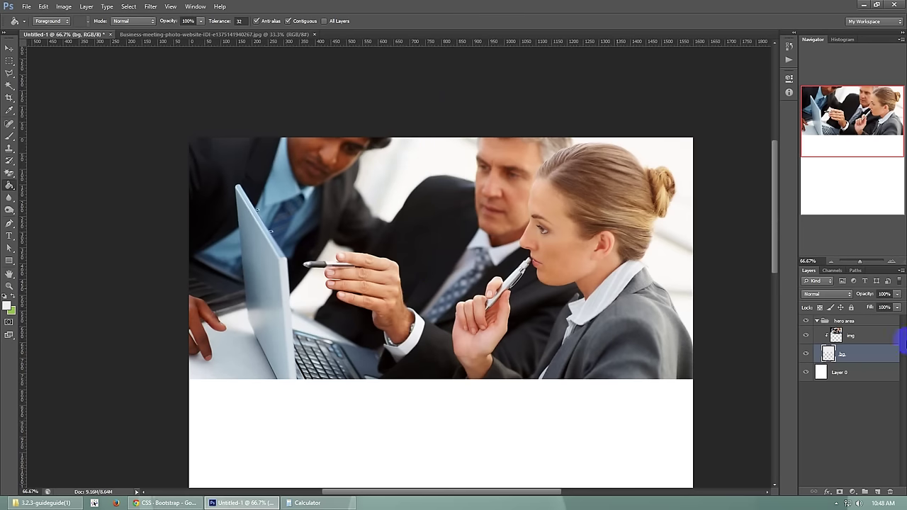
Add a new layer above img, clip it with a clipping mask and rename it layer.
{"action": "left_click", "coordinate": [861, 341]}
{"action": "left_click", "coordinate": [877, 491]}
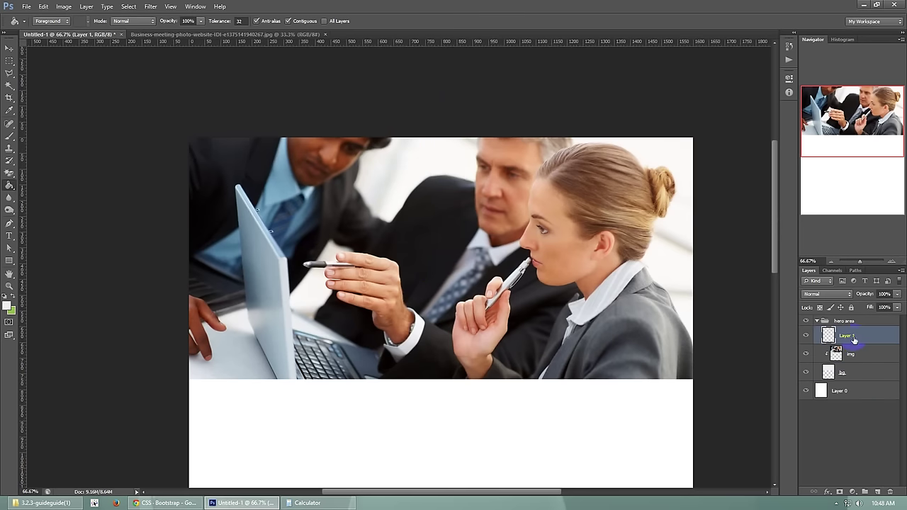
{"action": "right_click", "coordinate": [854, 344]}
{"action": "left_click", "coordinate": [842, 125]}
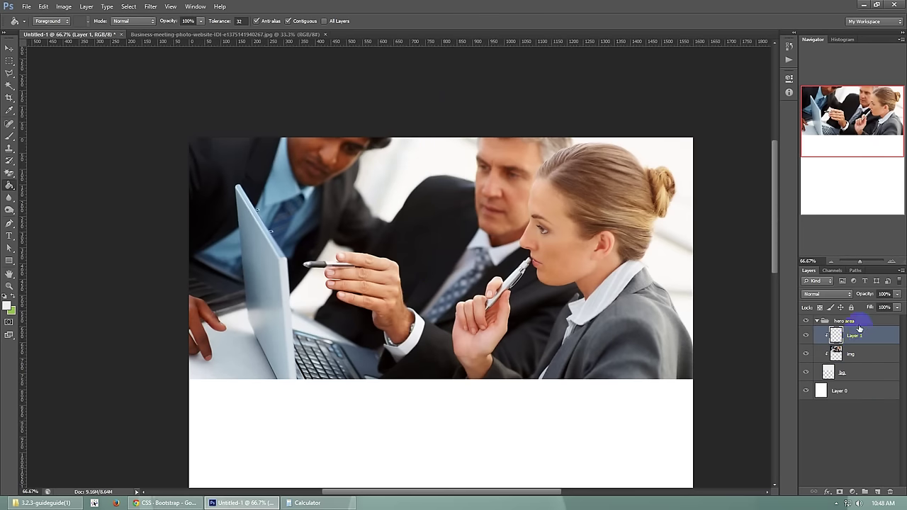
{"action": "double_click", "coordinate": [854, 335]}
{"action": "type", "text": "lay"}
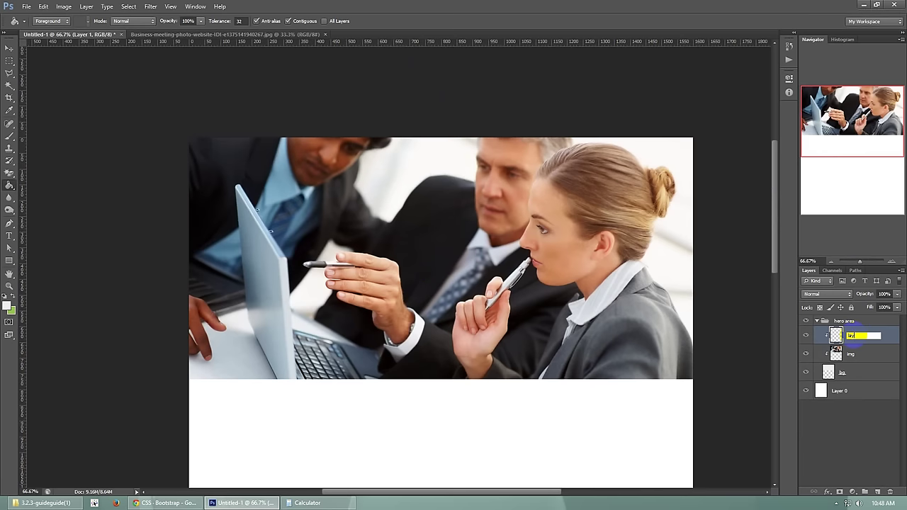
{"action": "type", "text": "er"}
{"action": "key", "text": "Return"}
Show the column guides over the page again.
{"action": "left_click", "coordinate": [861, 356]}
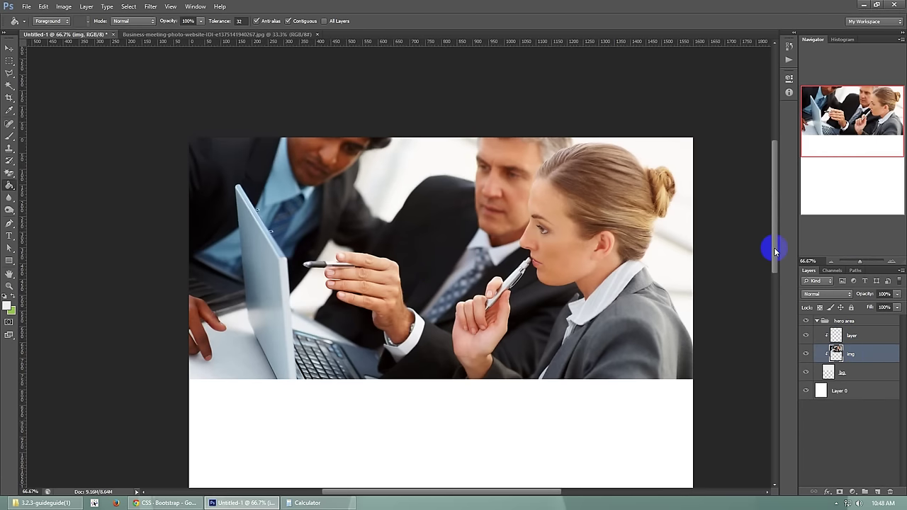
{"action": "key", "text": "ctrl+;"}
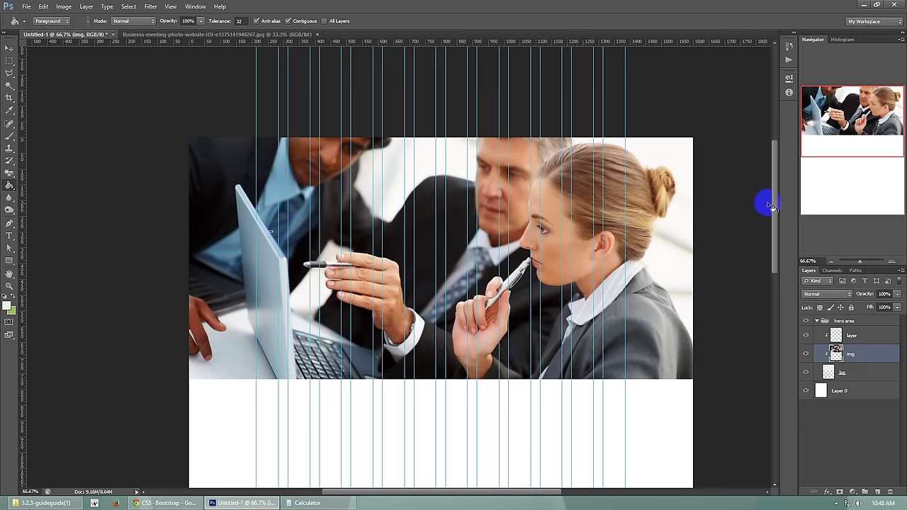
{"action": "scroll", "coordinate": [769, 213], "scroll_direction": "down", "scroll_amount": 1}
Set the foreground colour to blue #17799d and fill the clipped layer named layer with it using the Paint Bucket.
{"action": "left_click", "coordinate": [873, 336]}
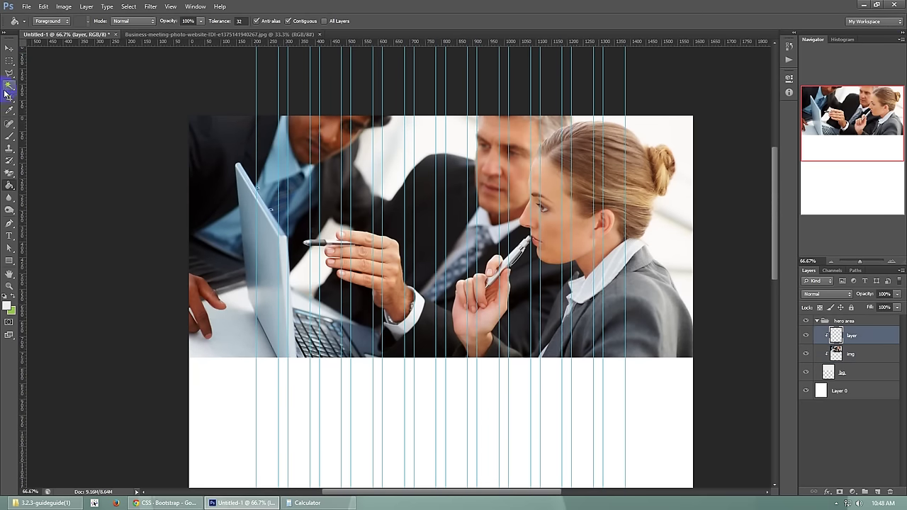
{"action": "left_click", "coordinate": [7, 306]}
{"action": "left_click_drag", "start_coordinate": [462, 139], "coordinate": [462, 139]}
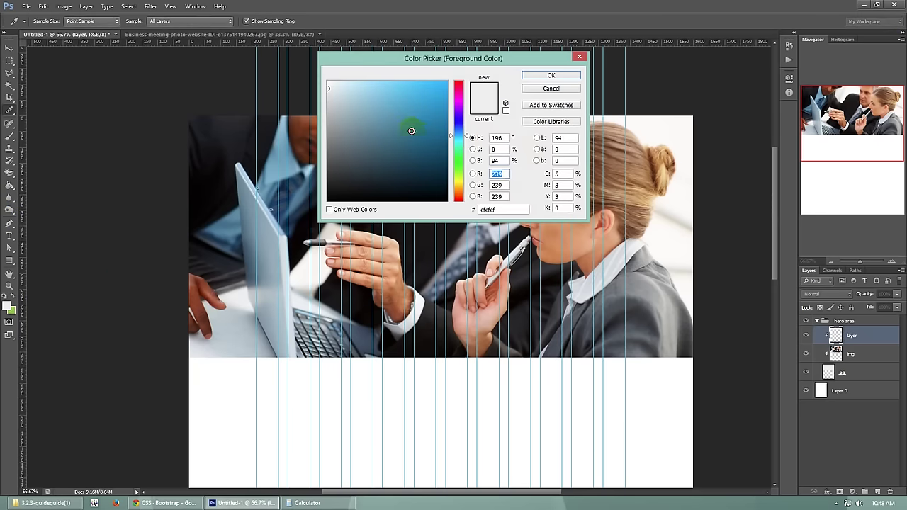
{"action": "left_click_drag", "start_coordinate": [412, 125], "coordinate": [427, 125]}
{"action": "left_click", "coordinate": [547, 75]}
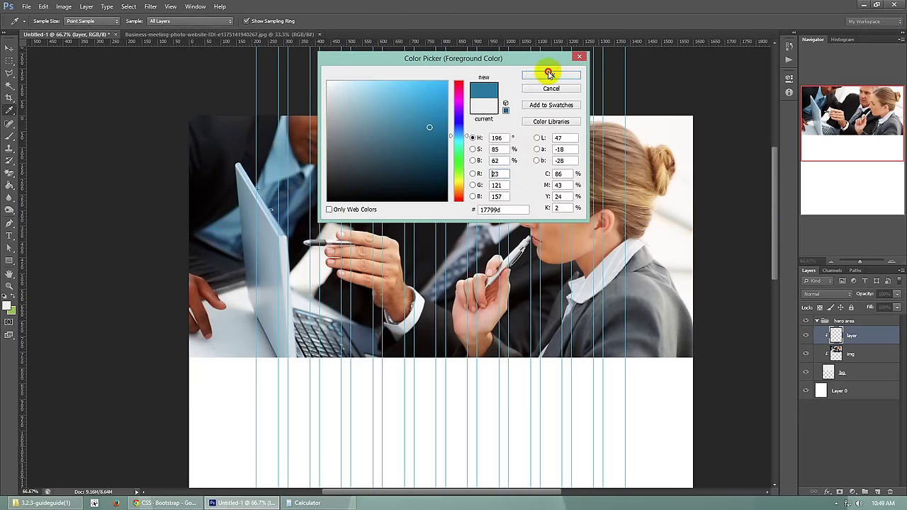
{"action": "left_click", "coordinate": [443, 202]}
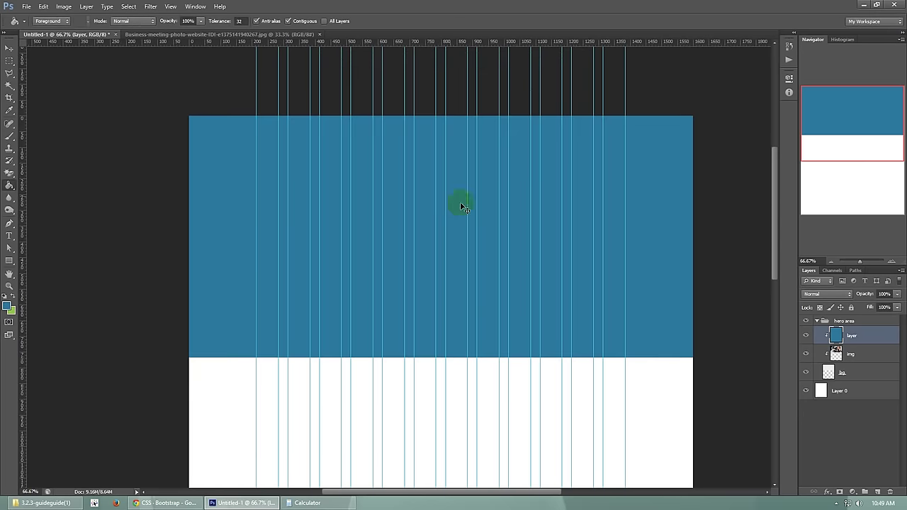
Lower the blue overlay layer's opacity to 69% and hide the guides.
{"action": "left_click", "coordinate": [897, 294]}
{"action": "mouse_move", "coordinate": [894, 306]}
{"action": "left_mouse_down"}
{"action": "mouse_move", "coordinate": [860, 301]}
{"action": "mouse_move", "coordinate": [886, 304]}
{"action": "mouse_move", "coordinate": [877, 309]}
{"action": "left_mouse_up"}
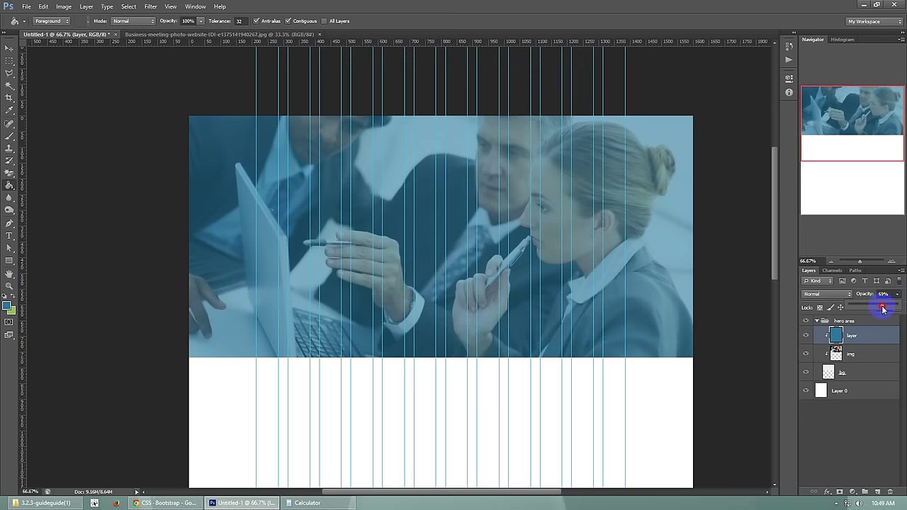
{"action": "key", "text": "ctrl+semicolon"}
Set the blue overlay layer's opacity to 75%.
{"action": "left_click", "coordinate": [865, 135]}
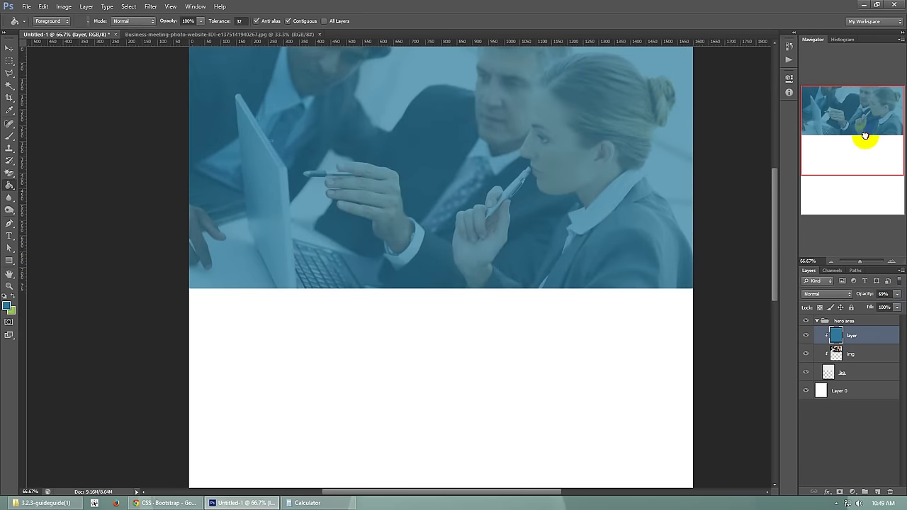
{"action": "left_click_drag", "start_coordinate": [869, 118], "coordinate": [874, 118]}
{"action": "left_click_drag", "start_coordinate": [773, 225], "coordinate": [778, 207]}
{"action": "left_click", "coordinate": [896, 293]}
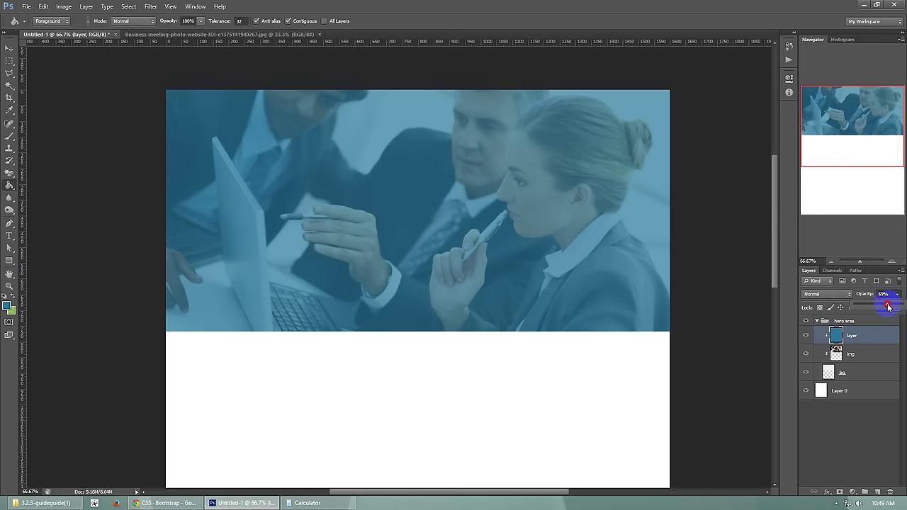
{"action": "left_click_drag", "start_coordinate": [886, 306], "coordinate": [887, 306]}
{"action": "left_click", "coordinate": [885, 293]}
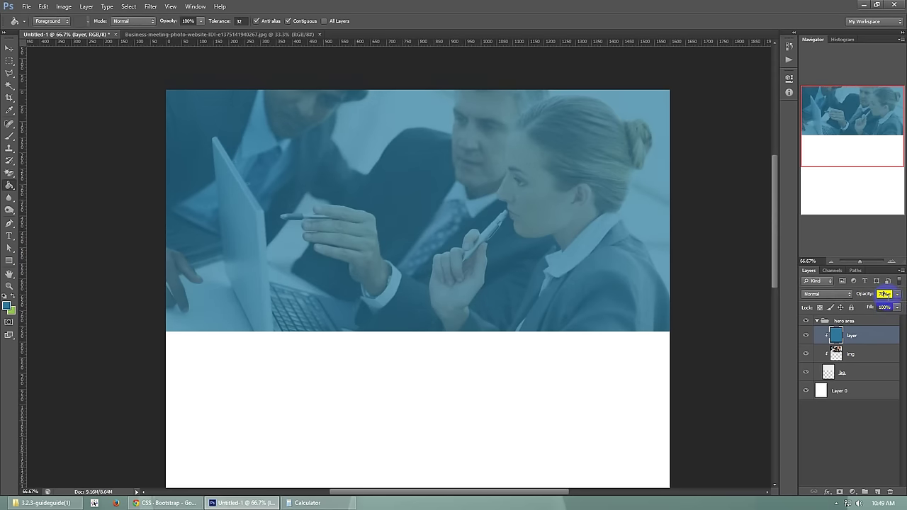
{"action": "key", "text": "shift+Up"}
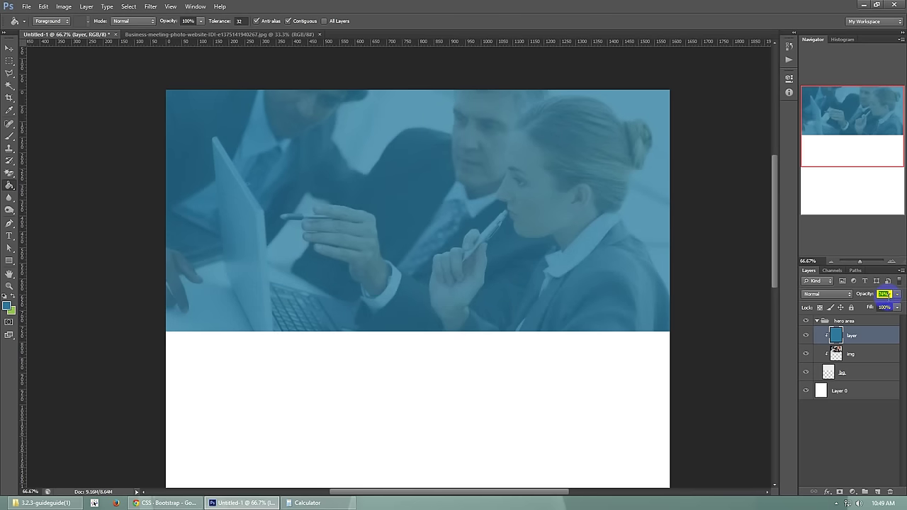
{"action": "left_click_drag", "start_coordinate": [872, 143], "coordinate": [838, 147]}
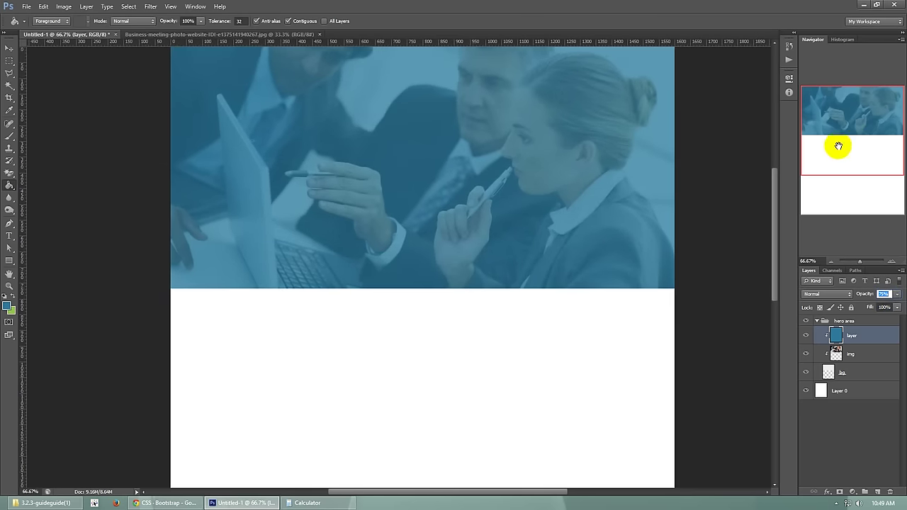
{"action": "left_click_drag", "start_coordinate": [775, 210], "coordinate": [774, 199]}
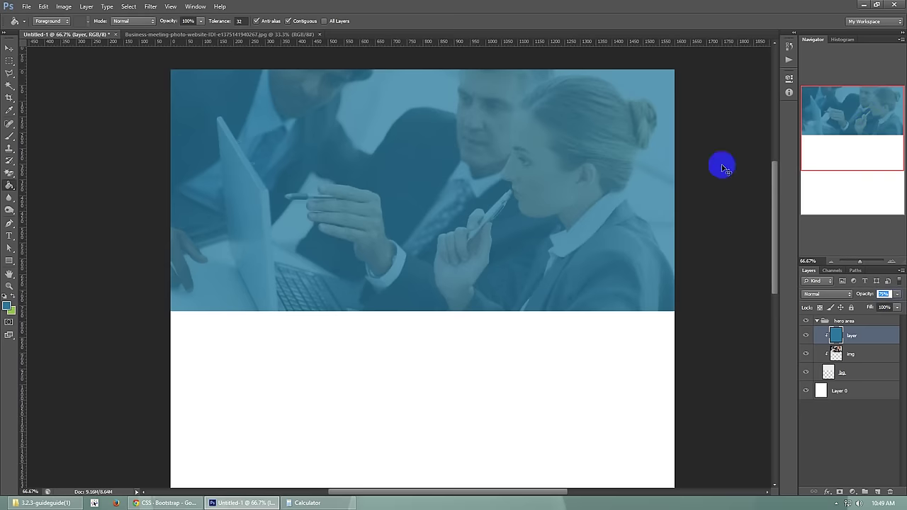
Start saving the document and create and open a new folder named Class 15 inside Women_A.
{"action": "key", "text": "ctrl+s"}
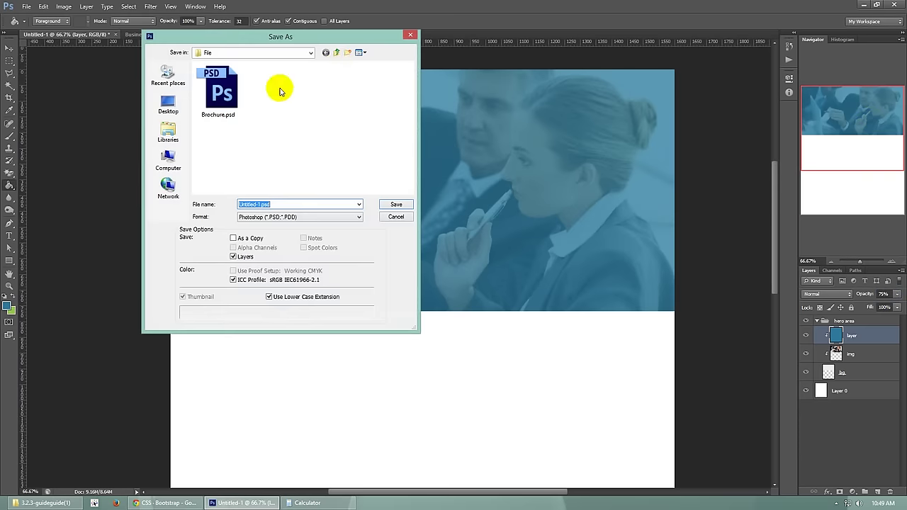
{"action": "left_click", "coordinate": [337, 54]}
{"action": "left_click", "coordinate": [337, 53]}
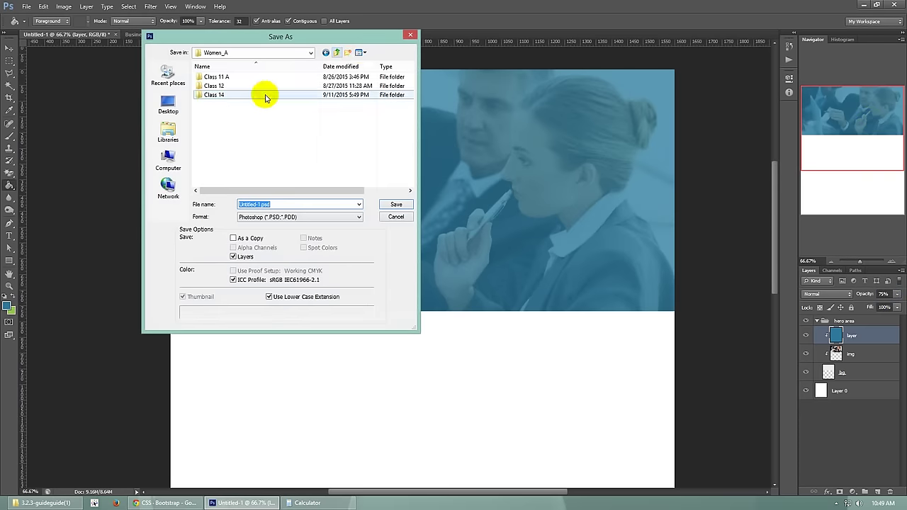
{"action": "left_click", "coordinate": [348, 52]}
{"action": "type", "text": "Class 15"}
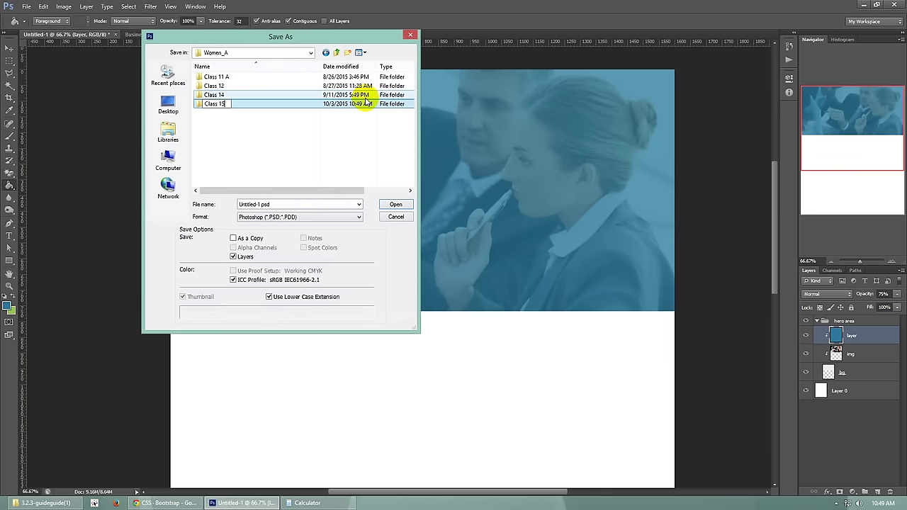
{"action": "key", "text": "Return"}
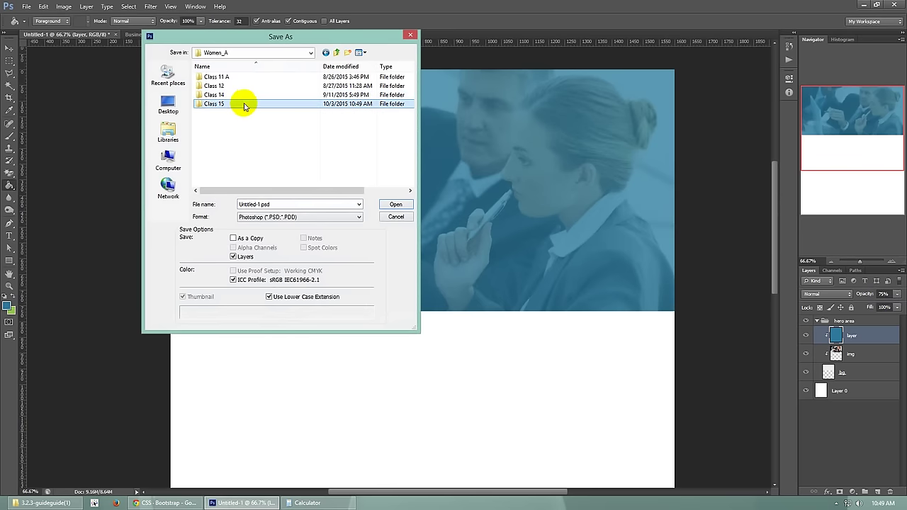
{"action": "double_click", "coordinate": [238, 104]}
Save the document in the Class 15 folder as a Photoshop file named Hero area.
{"action": "left_click", "coordinate": [281, 203]}
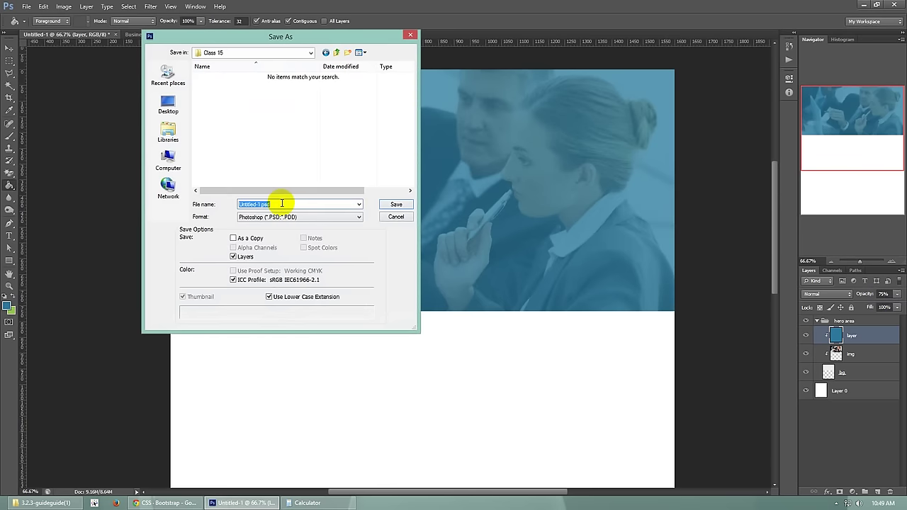
{"action": "type", "text": "Hero area"}
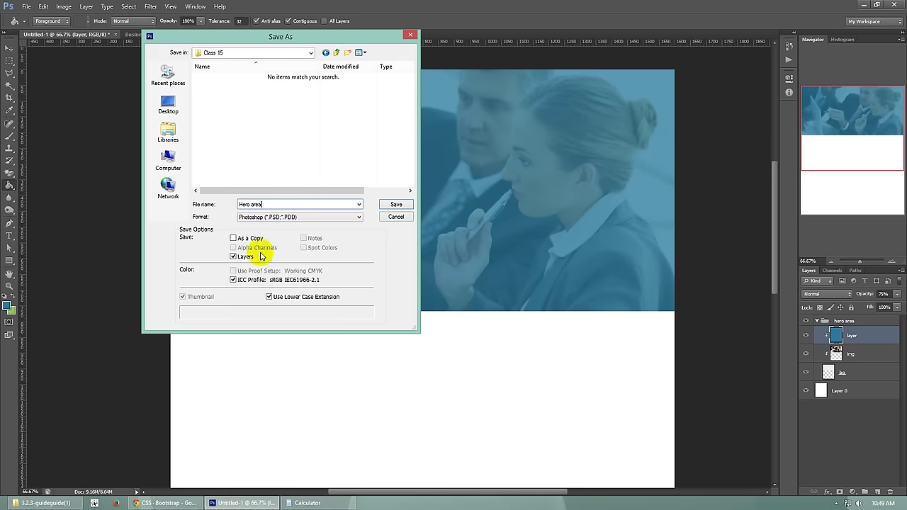
{"action": "left_click", "coordinate": [396, 204]}
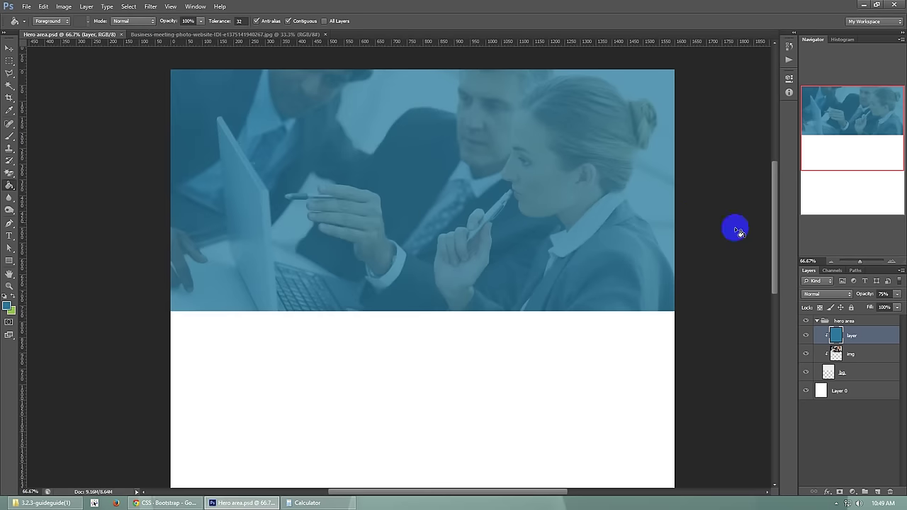
Show the guides, then group the layer, img and bg layers inside the hero area group and name the new group BG.
{"action": "left_click_drag", "start_coordinate": [774, 254], "coordinate": [775, 249]}
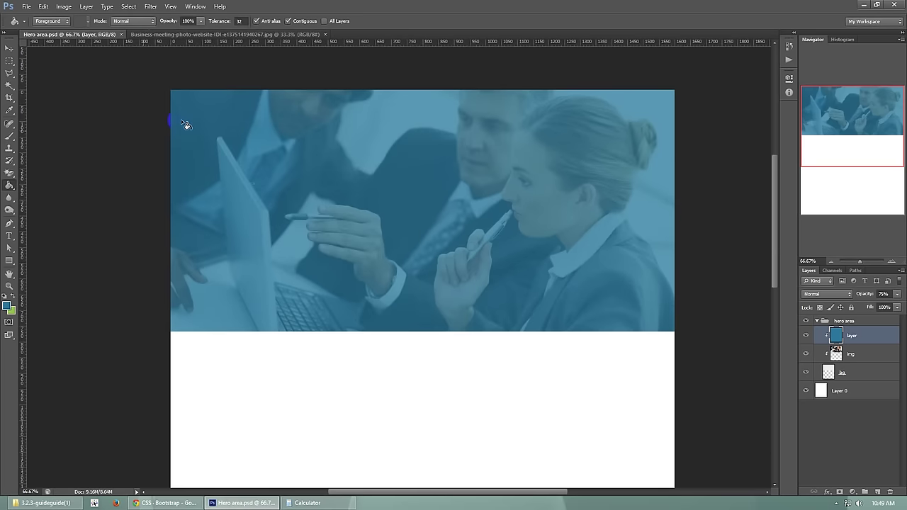
{"action": "key", "text": "ctrl+semicolon"}
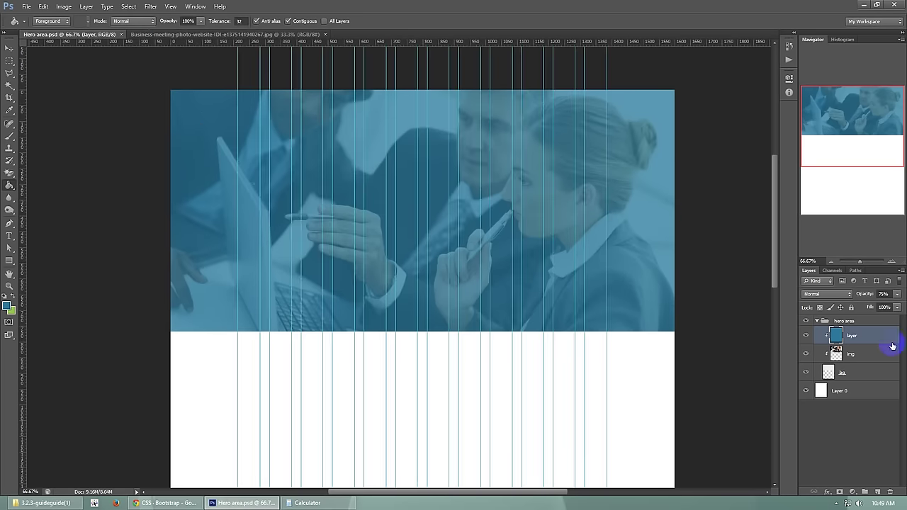
{"action": "left_click", "coordinate": [866, 374], "text": "shift"}
{"action": "key", "text": "ctrl+g"}
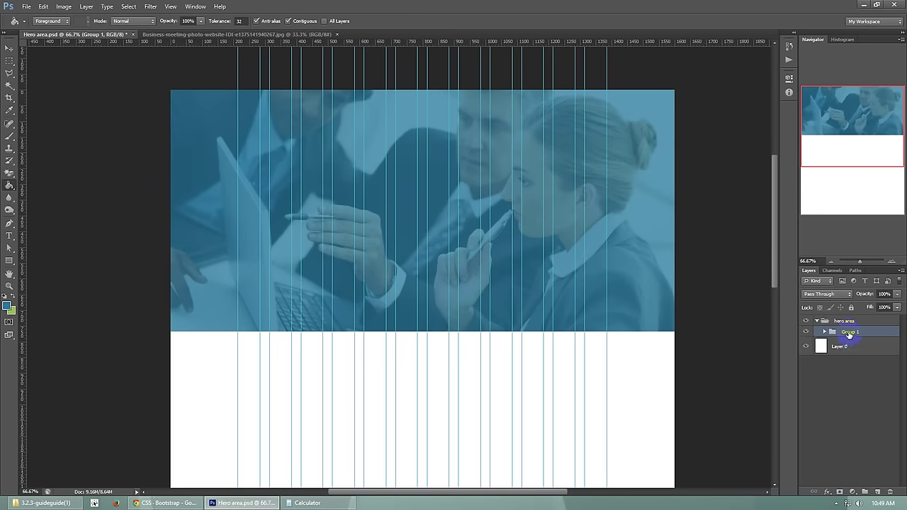
{"action": "double_click", "coordinate": [856, 332]}
{"action": "type", "text": "VF"}
{"action": "key", "text": "Return"}
{"action": "double_click", "coordinate": [847, 333]}
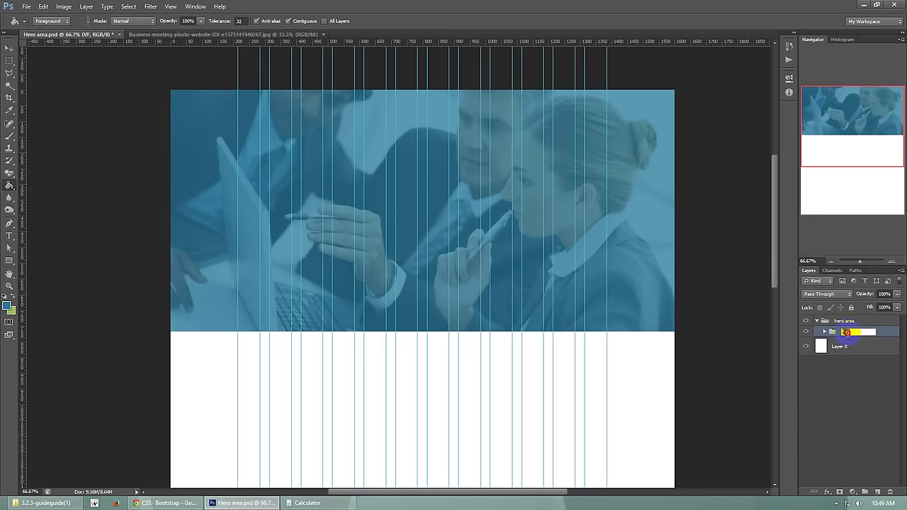
{"action": "type", "text": "BG"}
{"action": "key", "text": "Return"}
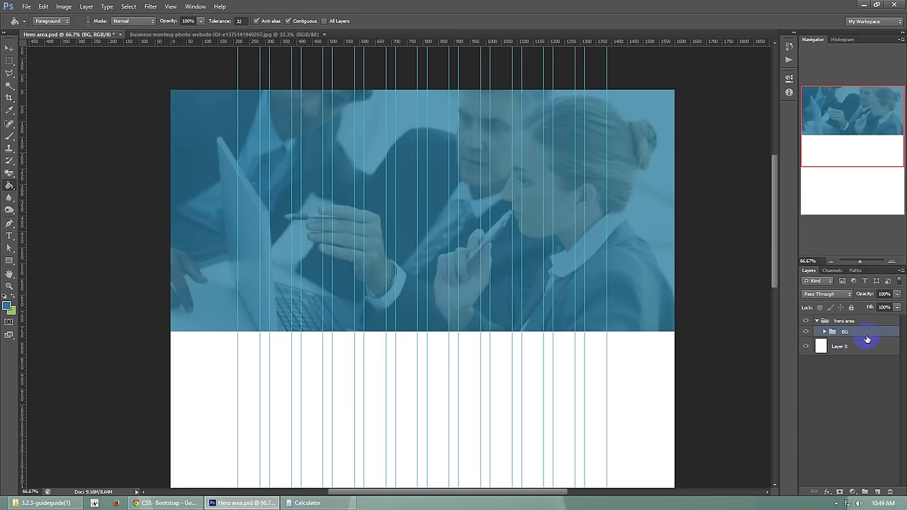
Select the BG group and set the Type tool's text color to white (ffffff).
{"action": "left_click", "coordinate": [852, 323]}
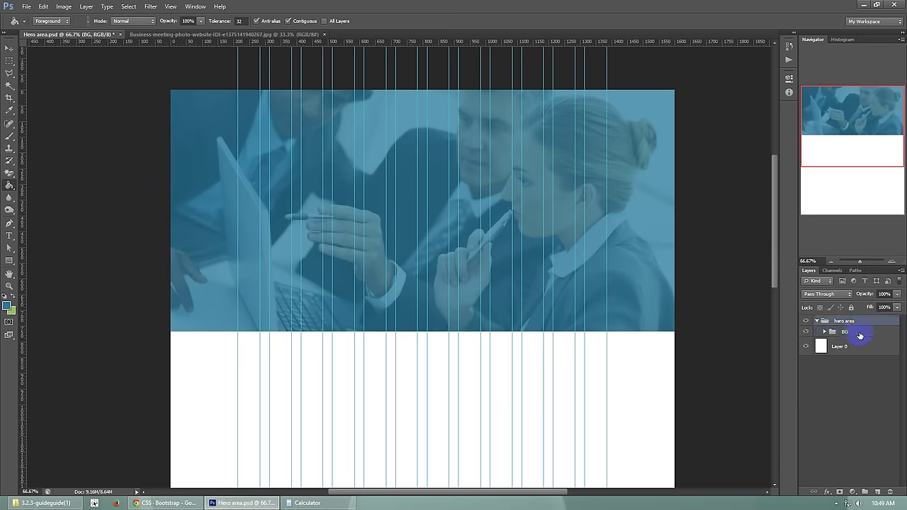
{"action": "left_click", "coordinate": [859, 332]}
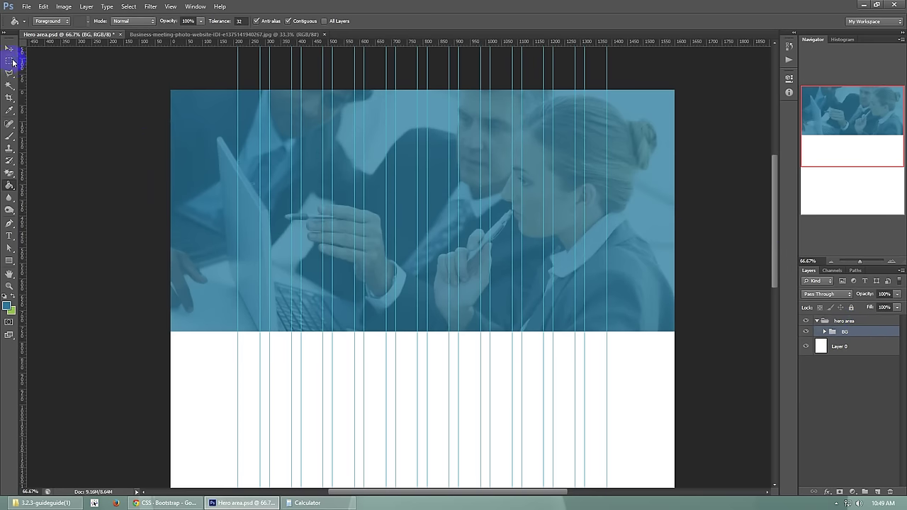
{"action": "left_click", "coordinate": [9, 235]}
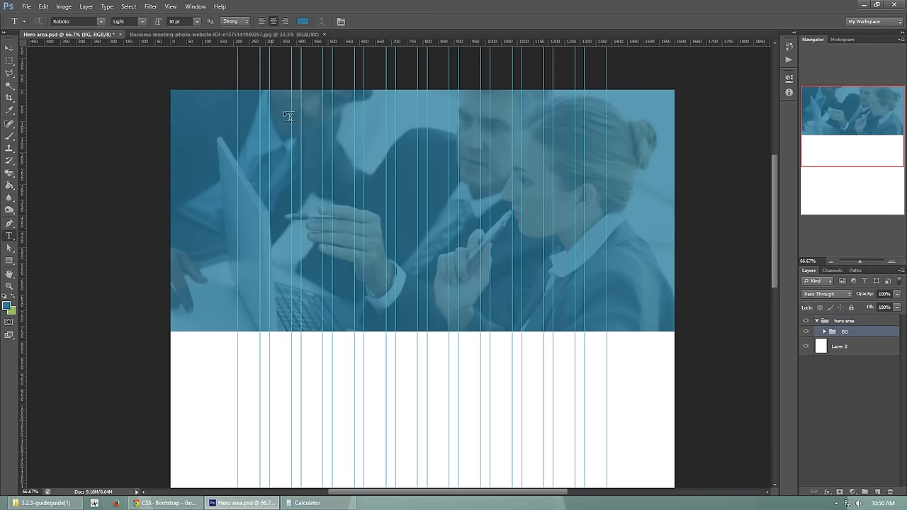
{"action": "left_click", "coordinate": [304, 21]}
{"action": "left_click", "coordinate": [328, 82]}
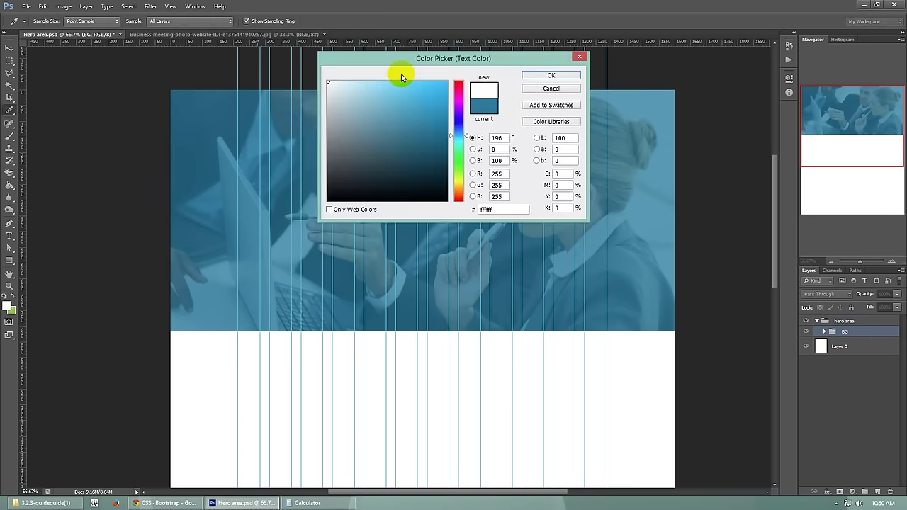
{"action": "key", "text": "Return"}
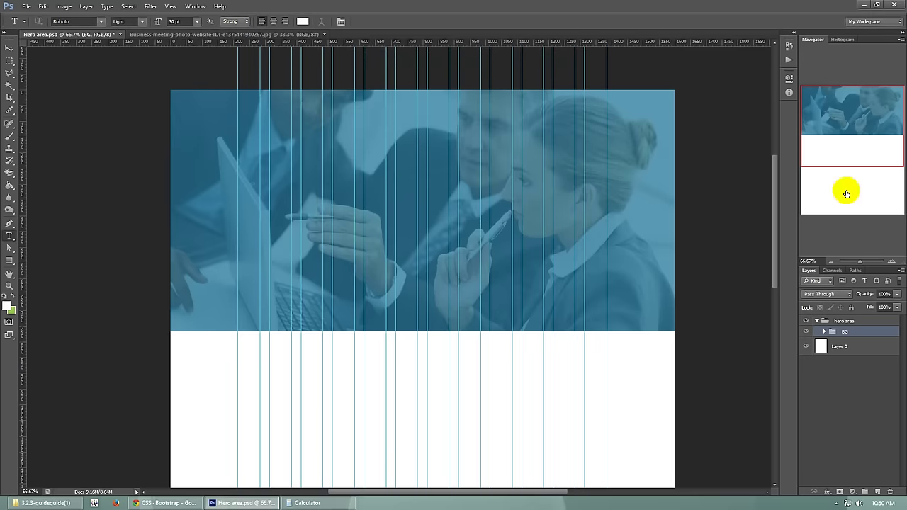
Place a horizontal guide across the hero area about 100 px below its upper edge.
{"action": "left_click", "coordinate": [892, 262]}
{"action": "left_click_drag", "start_coordinate": [846, 146], "coordinate": [822, 99]}
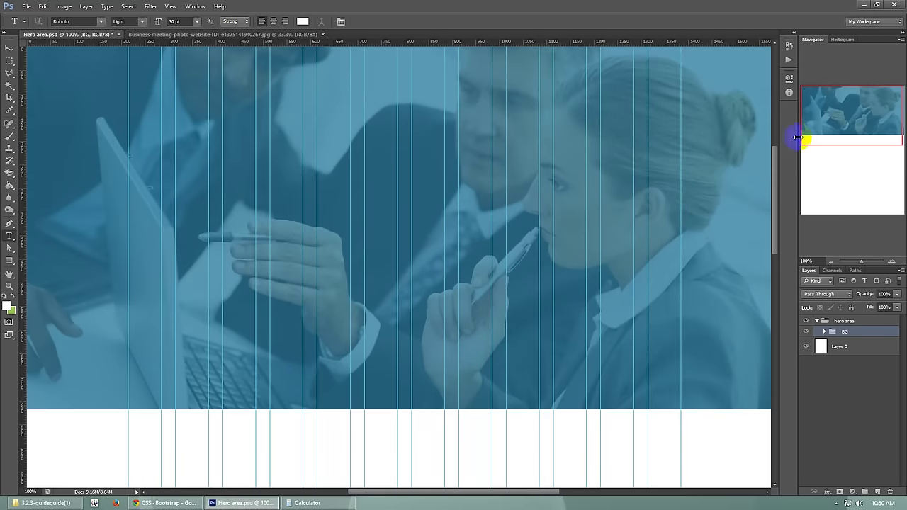
{"action": "left_click_drag", "start_coordinate": [774, 190], "coordinate": [776, 181]}
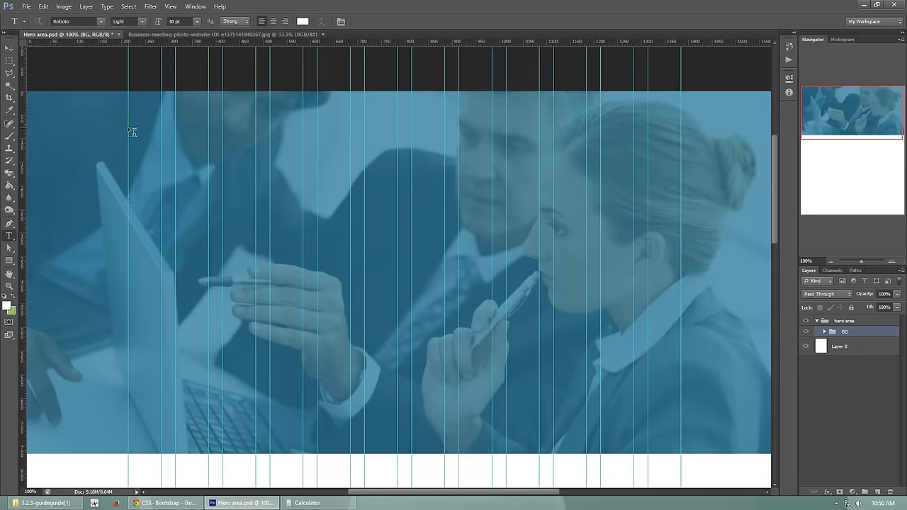
{"action": "left_click_drag", "start_coordinate": [330, 39], "coordinate": [345, 138]}
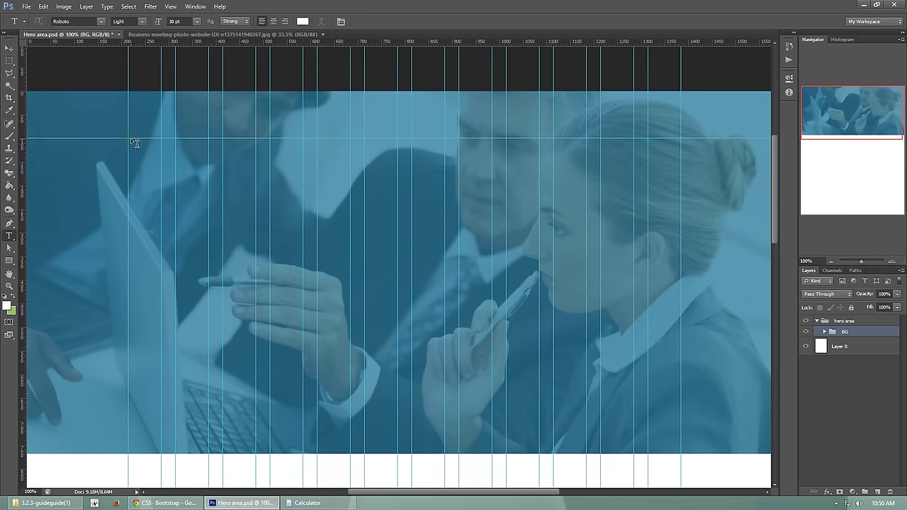
Draw a Roboto Light 30 pt text box across the first two grid columns, starting at the new horizontal guide.
{"action": "left_click_drag", "start_coordinate": [128, 138], "coordinate": [176, 166]}
{"action": "left_click", "coordinate": [183, 19]}
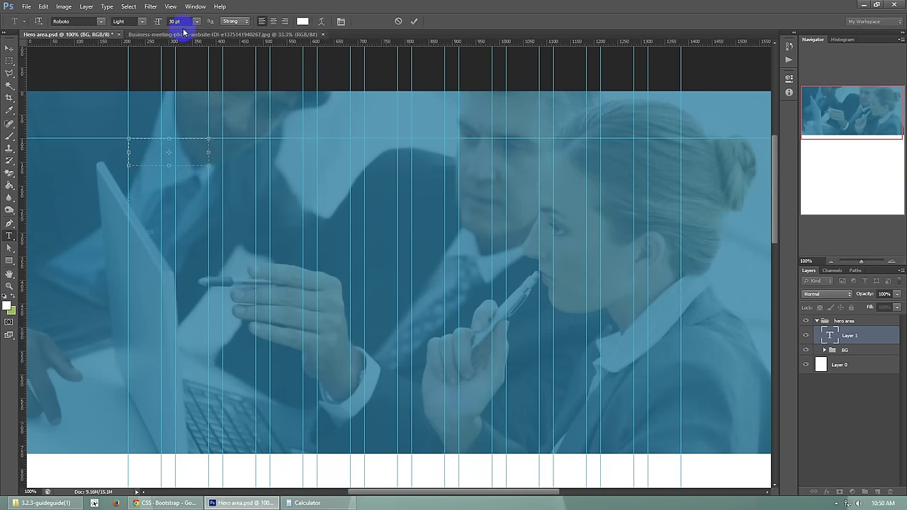
{"action": "key", "text": "Return"}
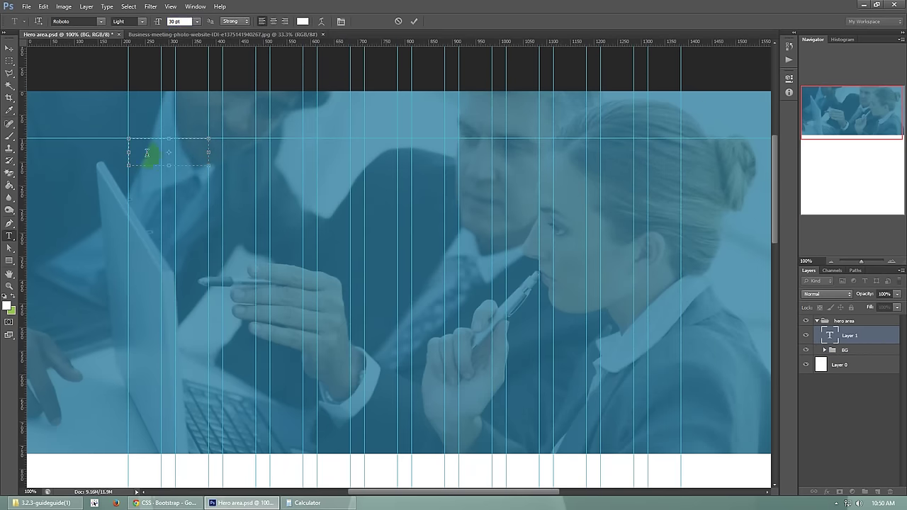
{"action": "left_click", "coordinate": [78, 21]}
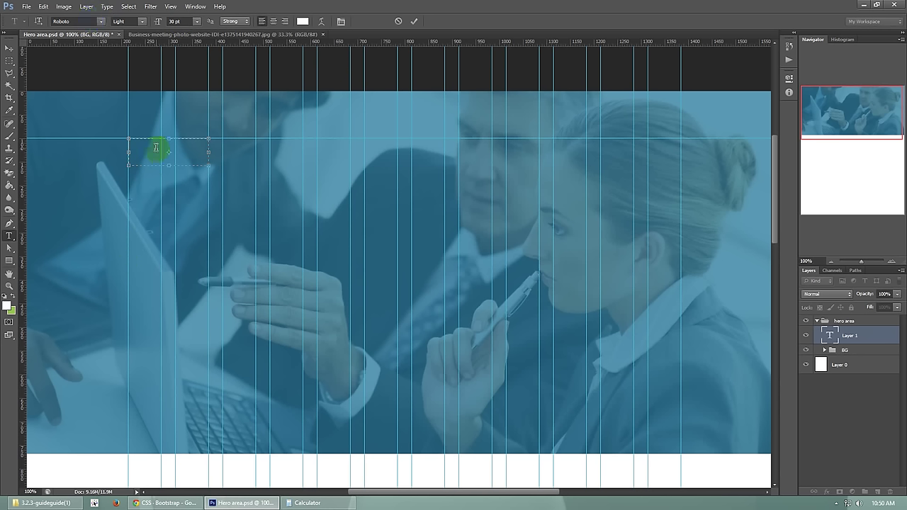
Enter the text "Logo here" in the new text box at the hero image's upper-left guides.
{"action": "type", "text": "Logo"}
{"action": "key", "text": "ctrl+a"}
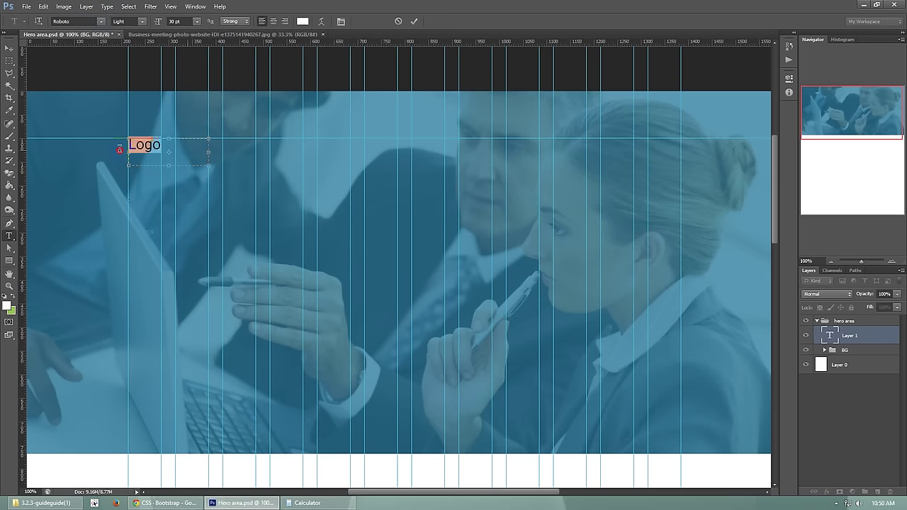
{"action": "left_click", "coordinate": [182, 147]}
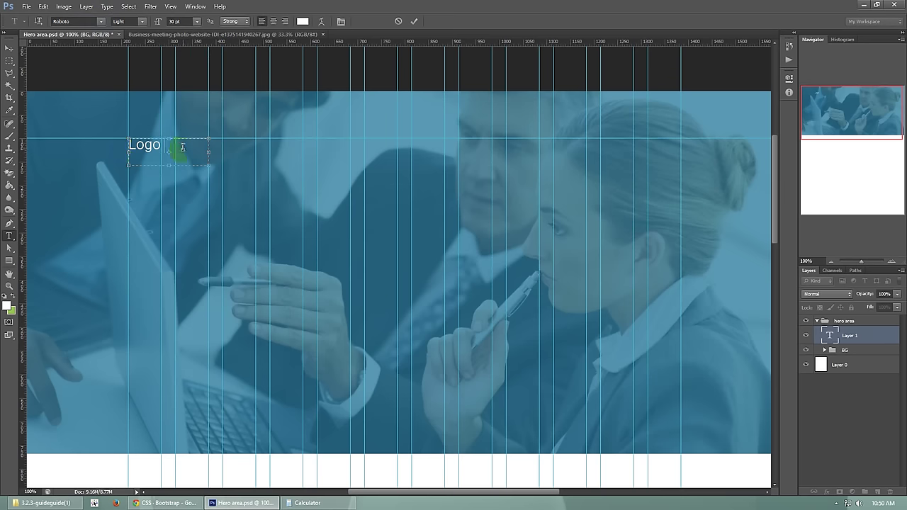
{"action": "double_click", "coordinate": [186, 147]}
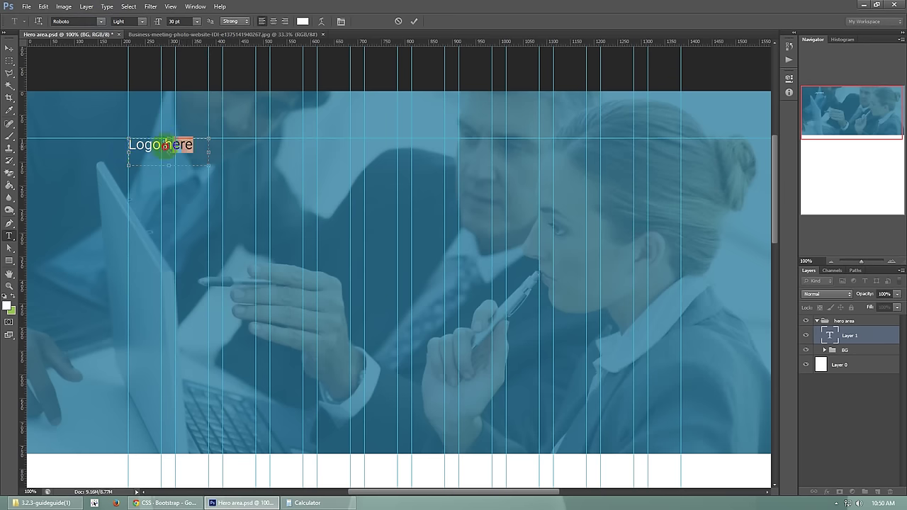
Set the whole "Logo here" text in all caps.
{"action": "left_click_drag", "start_coordinate": [202, 147], "coordinate": [131, 145]}
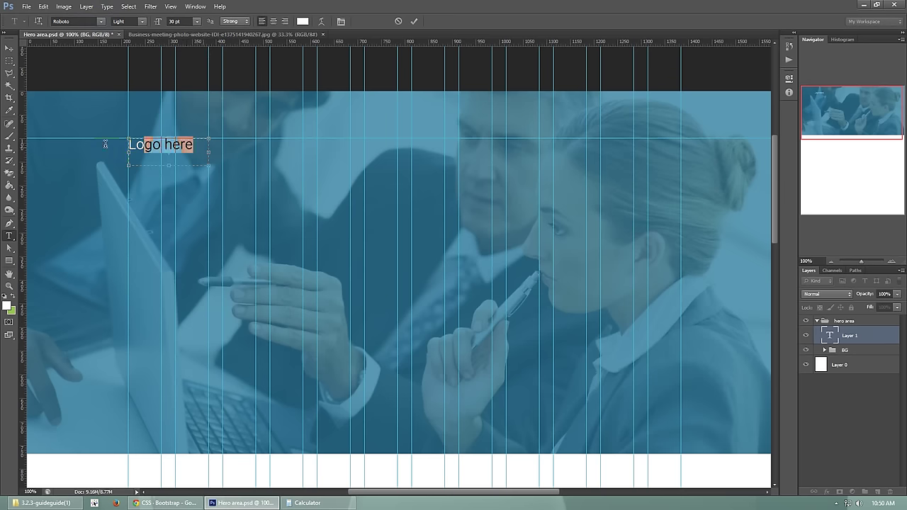
{"action": "left_click", "coordinate": [341, 21]}
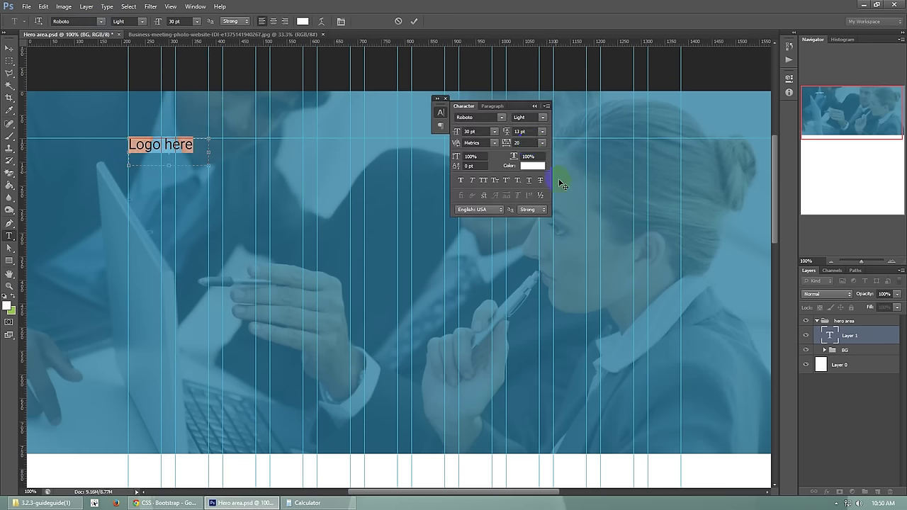
{"action": "left_click", "coordinate": [485, 181]}
{"action": "left_click", "coordinate": [532, 108]}
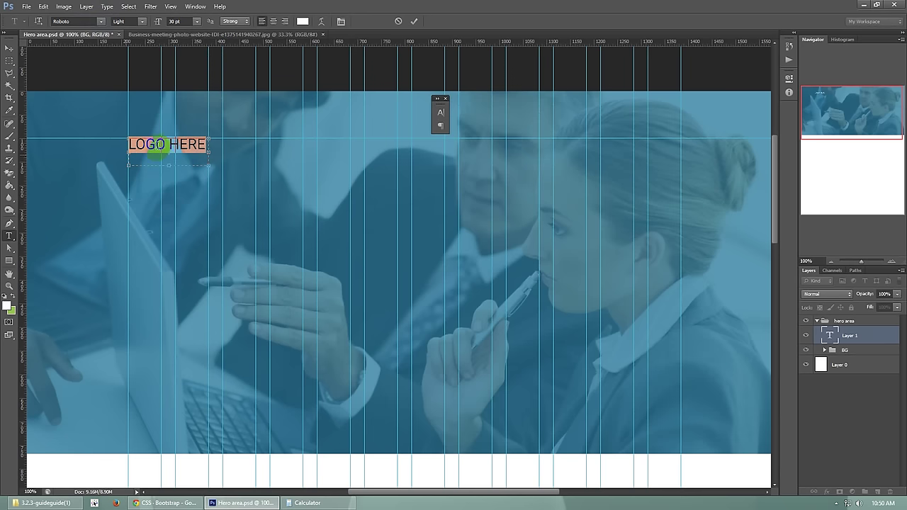
Set only the word LOGO to Bold and commit the text.
{"action": "left_click", "coordinate": [163, 146]}
{"action": "double_click", "coordinate": [171, 145]}
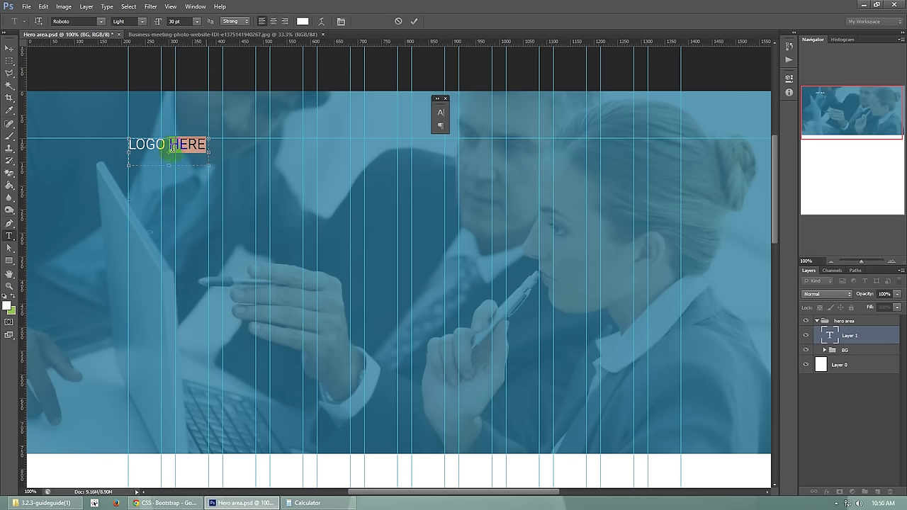
{"action": "left_click_drag", "start_coordinate": [165, 146], "coordinate": [93, 140]}
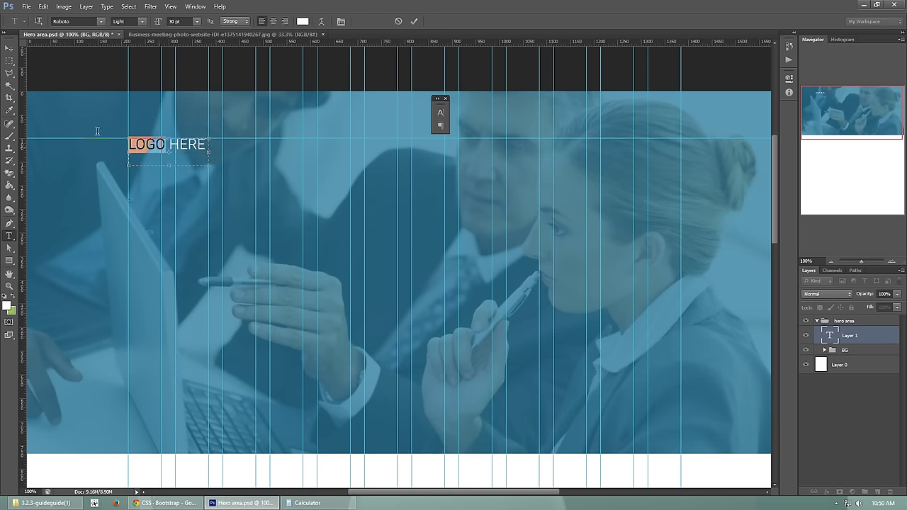
{"action": "left_click", "coordinate": [142, 21]}
{"action": "left_click", "coordinate": [124, 91]}
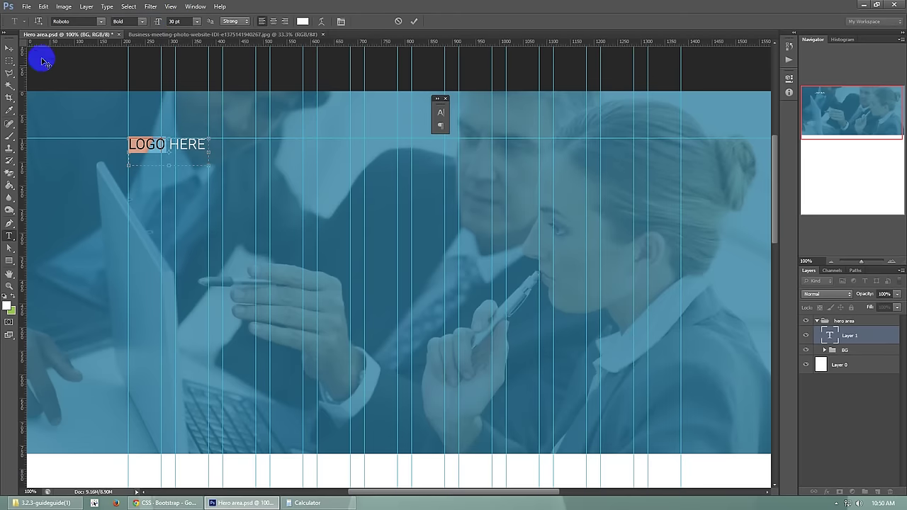
{"action": "left_click", "coordinate": [9, 47]}
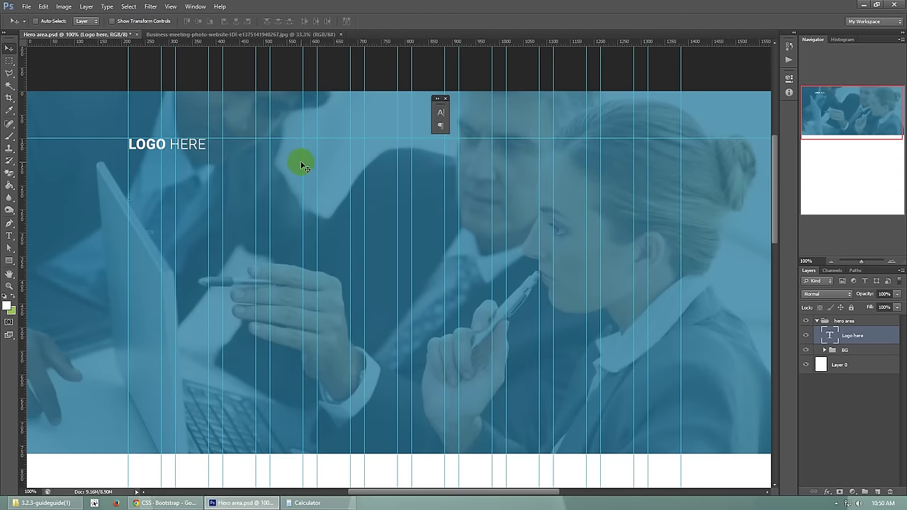
Nudge the logo text slightly up and left against the guides, and close the floating character panel.
{"action": "key", "text": "Up"}
{"action": "key", "text": "Left"}
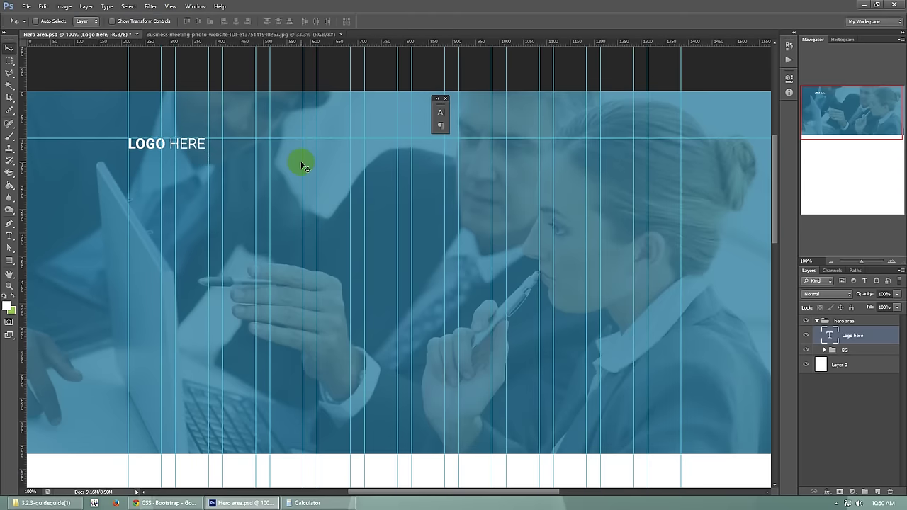
{"action": "key", "text": "Left"}
{"action": "key", "text": "ctrl+semicolon"}
{"action": "key", "text": "ctrl+semicolon"}
{"action": "left_click", "coordinate": [446, 98]}
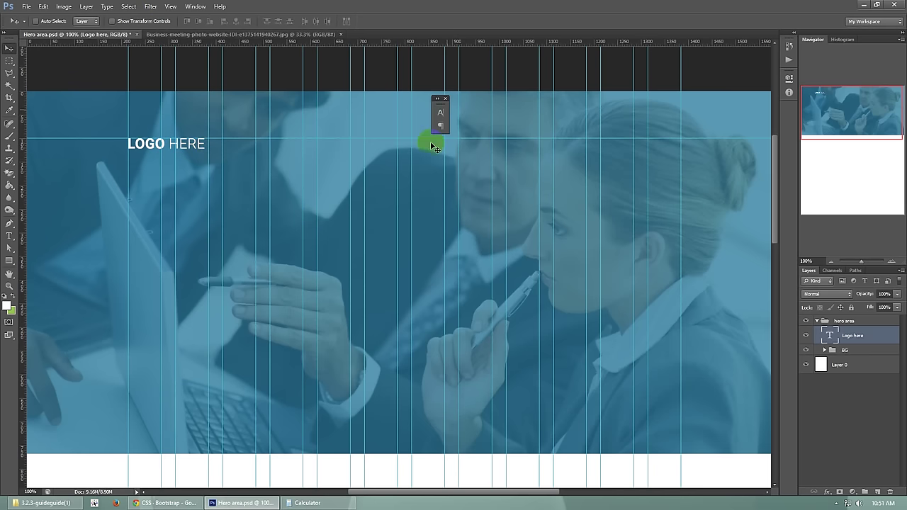
Draw a right-aligned text box about 670 px wide beside the logo, ending at the last vertical guide.
{"action": "left_click_drag", "start_coordinate": [496, 492], "coordinate": [498, 493]}
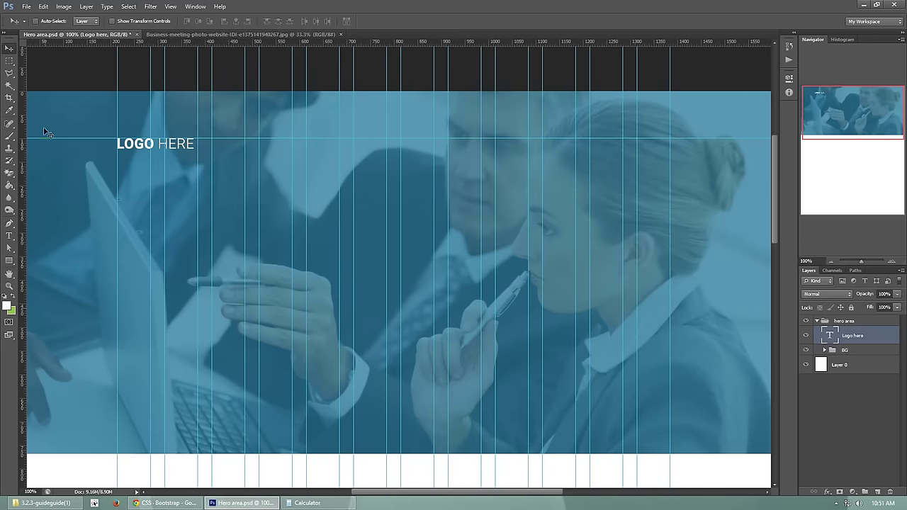
{"action": "left_click", "coordinate": [9, 235]}
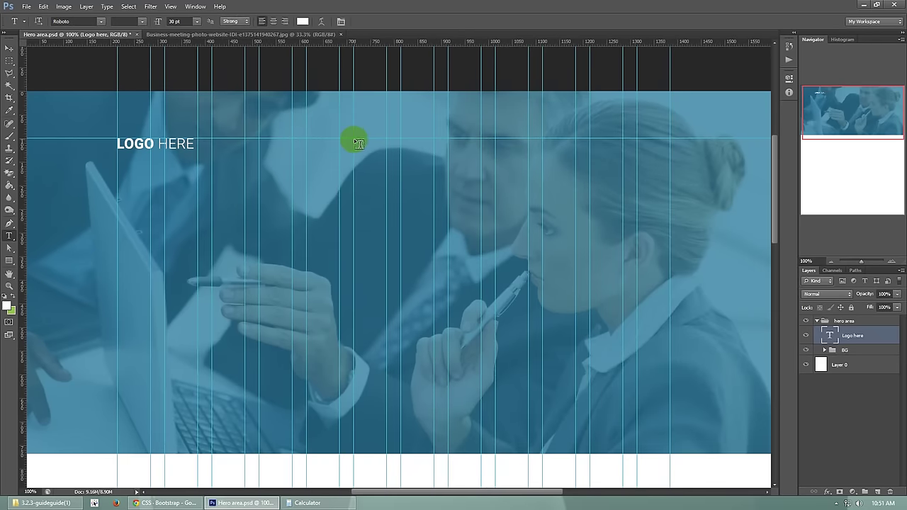
{"action": "left_click_drag", "start_coordinate": [360, 143], "coordinate": [673, 162]}
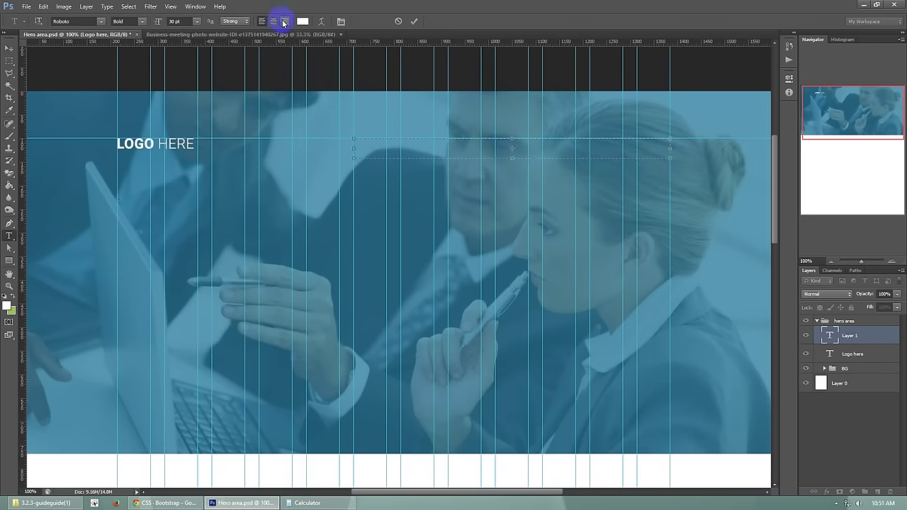
{"action": "left_click", "coordinate": [283, 23]}
{"action": "left_click", "coordinate": [221, 80]}
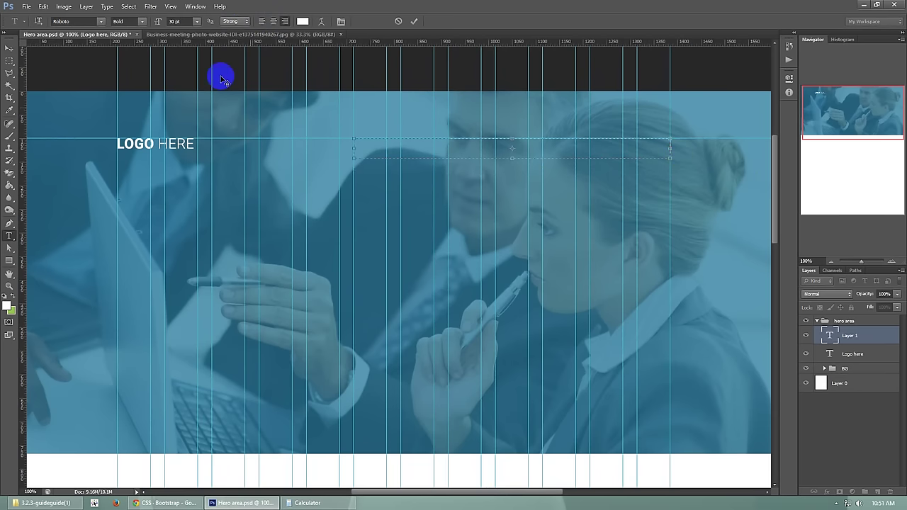
Set the font size of the new navigation text box to 14 pt.
{"action": "left_click", "coordinate": [178, 21]}
{"action": "left_click", "coordinate": [185, 22]}
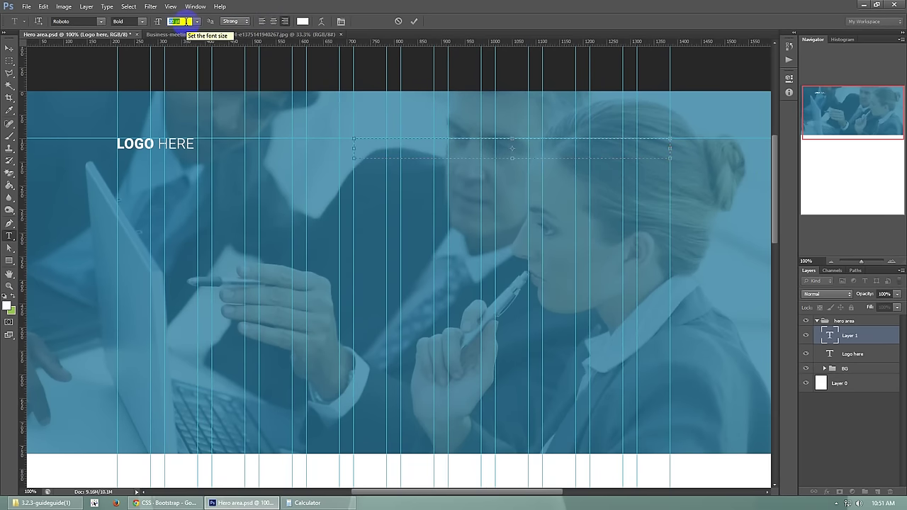
{"action": "scroll", "coordinate": [186, 21], "scroll_direction": "up", "scroll_amount": 2}
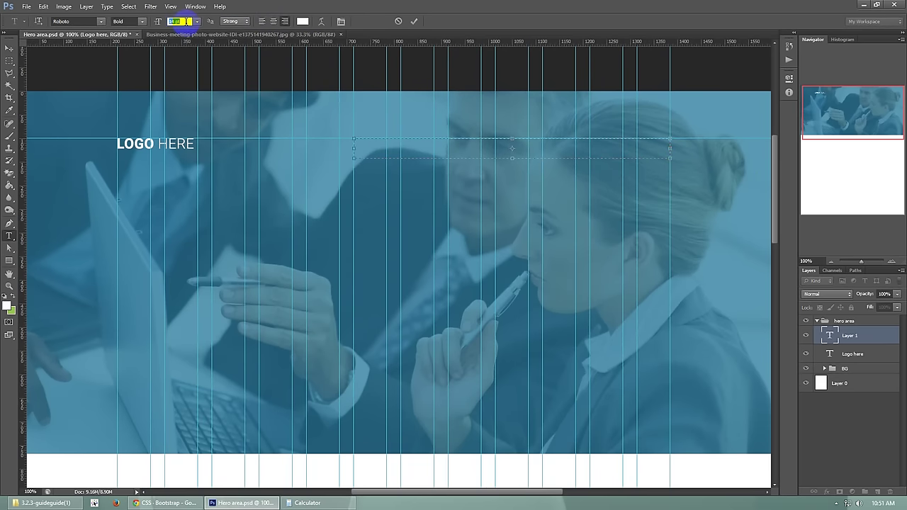
{"action": "left_click", "coordinate": [581, 137]}
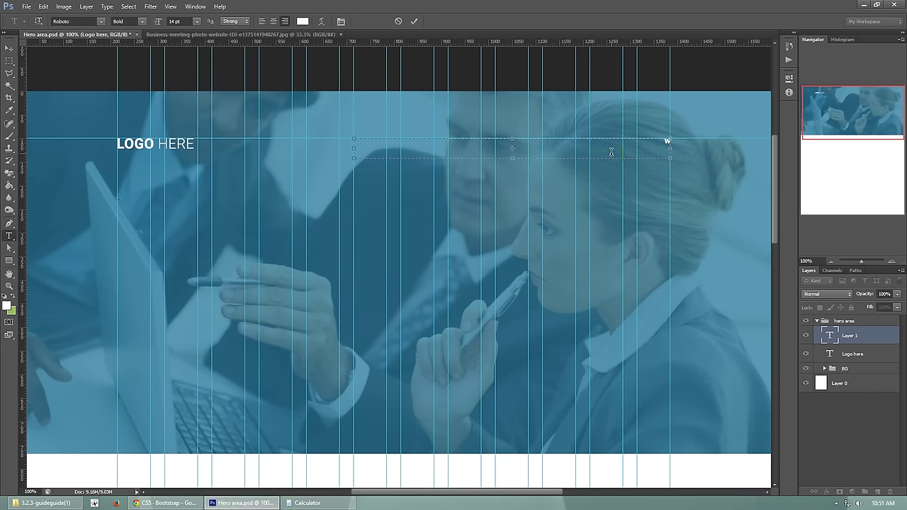
Enter the navigation items WELCOME, ABOUT, PORTFOLIO, SERVICE and TESTIMONIAL on one line, separated by equal runs of spaces.
{"action": "type", "text": "COME"}
{"action": "double_click", "coordinate": [656, 151]}
{"action": "key", "text": "BackSpace"}
{"action": "type", "text": "WELCOME"}
{"action": "type", "text": "ABOUT"}
{"action": "left_click_drag", "start_coordinate": [612, 141], "coordinate": [647, 142]}
{"action": "left_click", "coordinate": [664, 141]}
{"action": "key", "text": "ctrl+a"}
{"action": "type", "text": "PORTFOLIO        SERVICE"}
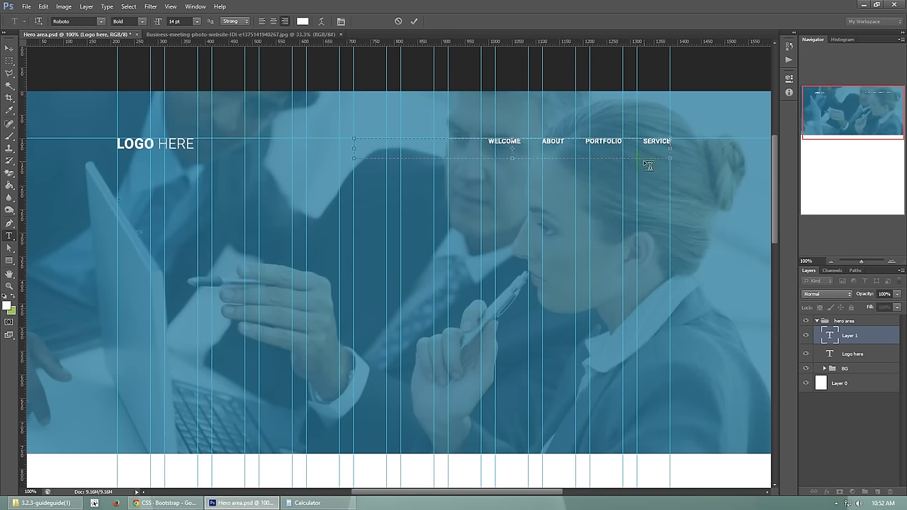
{"action": "type", "text": "TESTIMONIAL"}
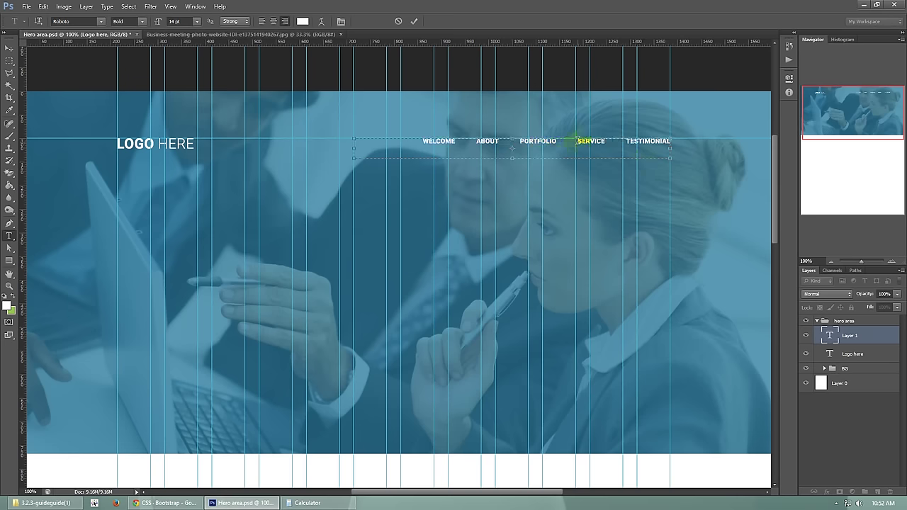
Move SERVICE ahead of PORTFOLIO and replace the wide gap before TESTIMONIAL with the standard item spacing.
{"action": "left_click_drag", "start_coordinate": [578, 140], "coordinate": [606, 143]}
{"action": "left_click", "coordinate": [554, 141]}
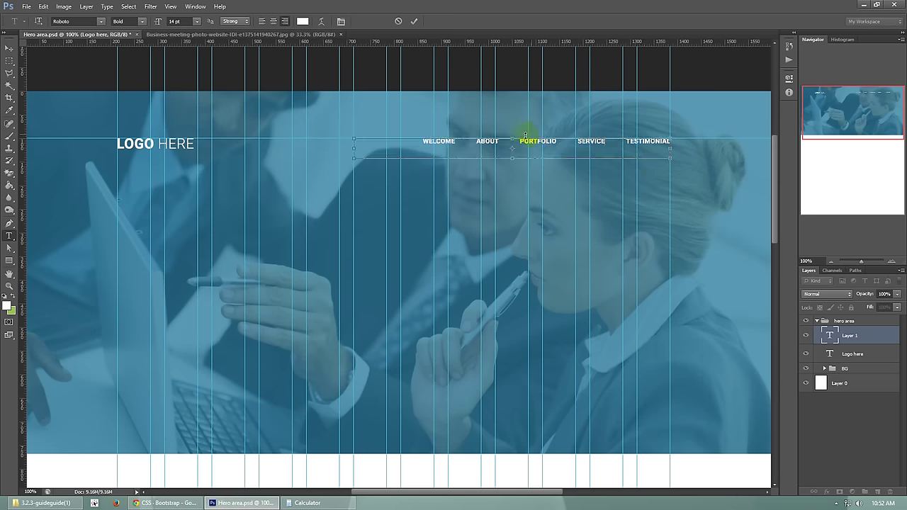
{"action": "key", "text": "ctrl+x"}
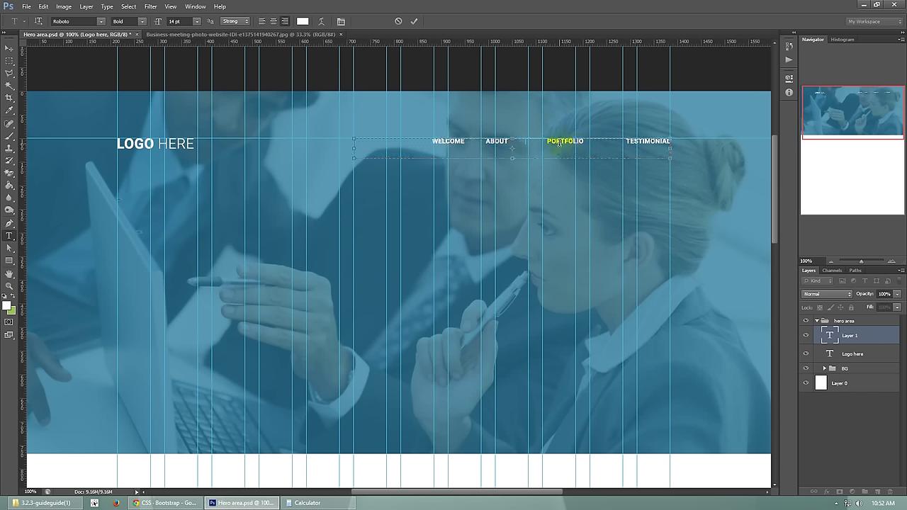
{"action": "key", "text": "ctrl+v"}
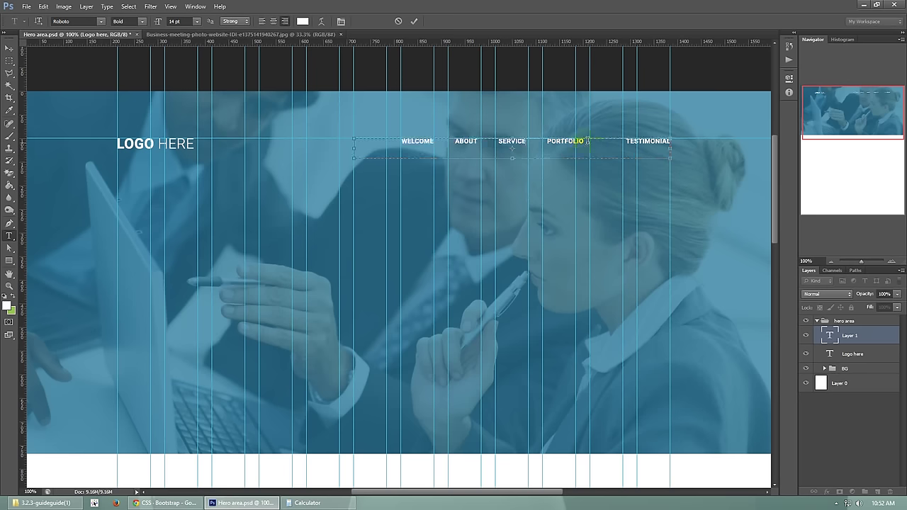
{"action": "left_click_drag", "start_coordinate": [585, 141], "coordinate": [622, 142]}
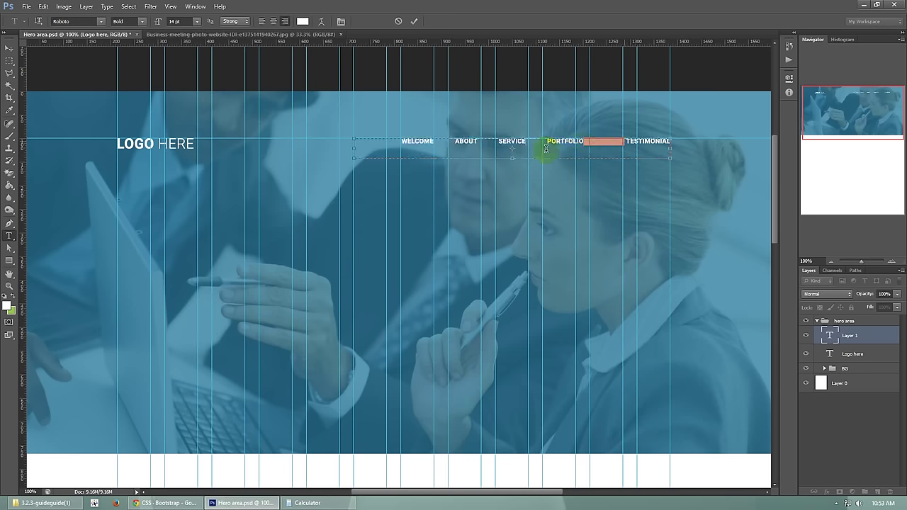
{"action": "left_click_drag", "start_coordinate": [527, 141], "coordinate": [625, 143]}
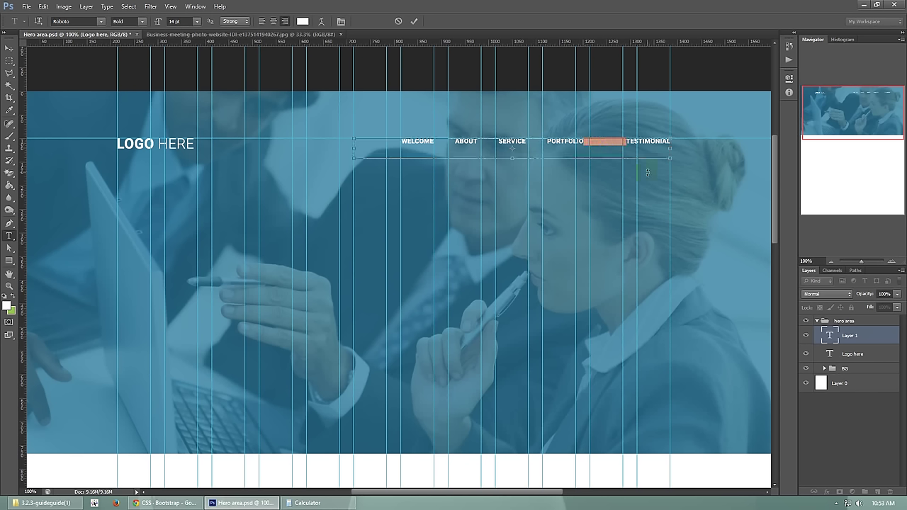
{"action": "key", "text": "ctrl+v"}
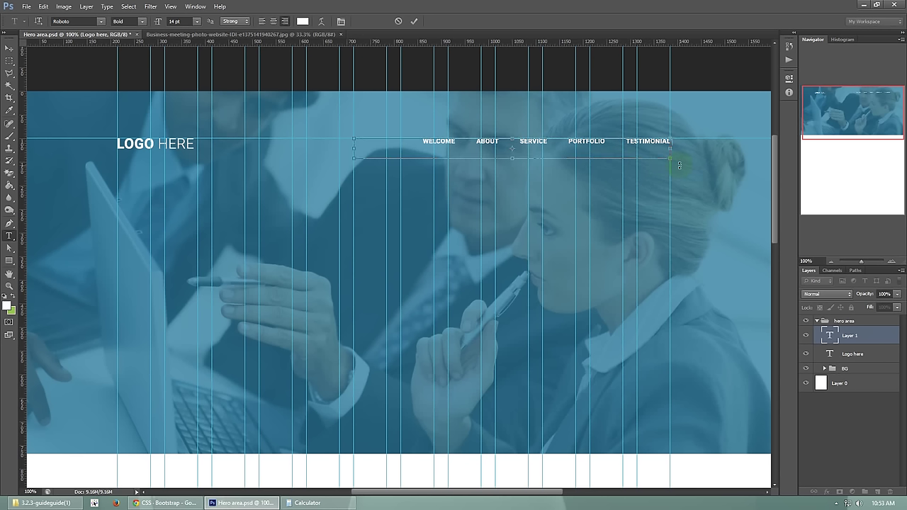
Add CONTACT after TESTIMONIAL with the same spacing as the other navigation items.
{"action": "key", "text": "ctrl+v"}
{"action": "type", "text": "C"}
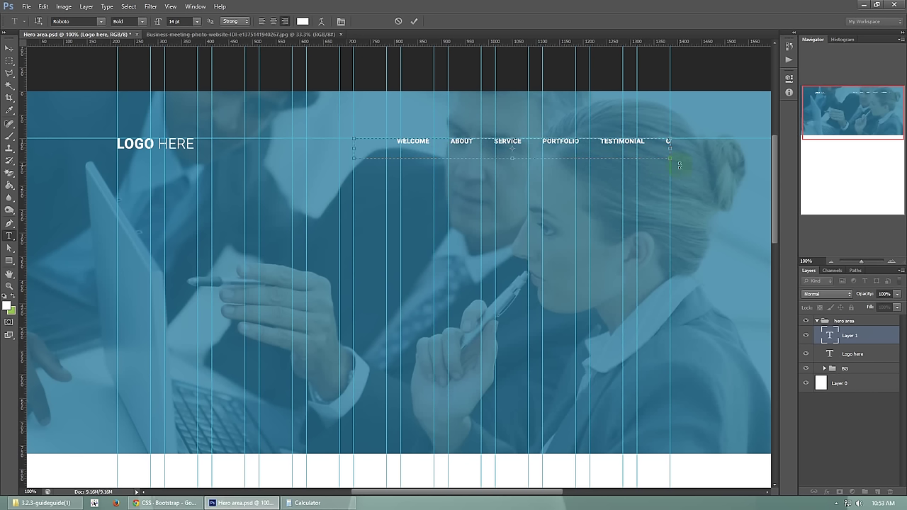
{"action": "type", "text": "ONTACT"}
Set all navigation text to 16 pt and widen its box leftward to a farther guide so it fits one line.
{"action": "double_click", "coordinate": [360, 144]}
{"action": "left_click", "coordinate": [694, 167], "text": "shift"}
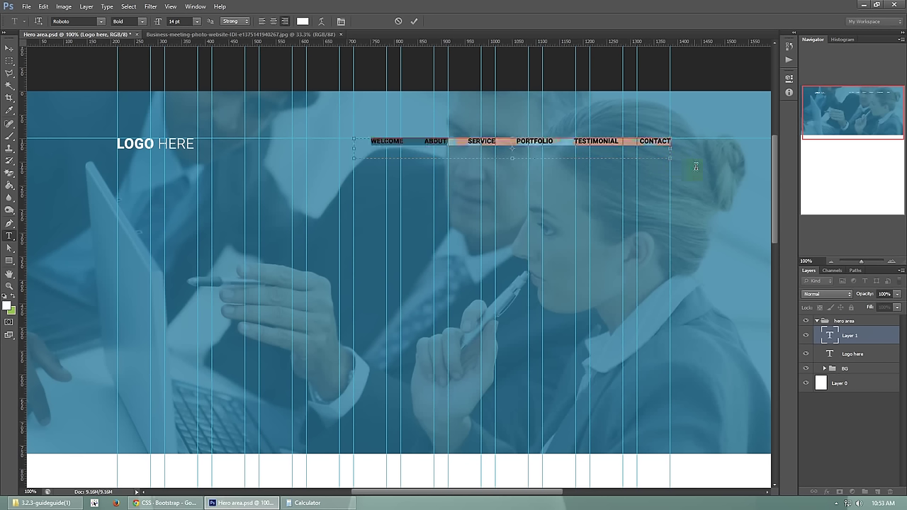
{"action": "left_click", "coordinate": [186, 21]}
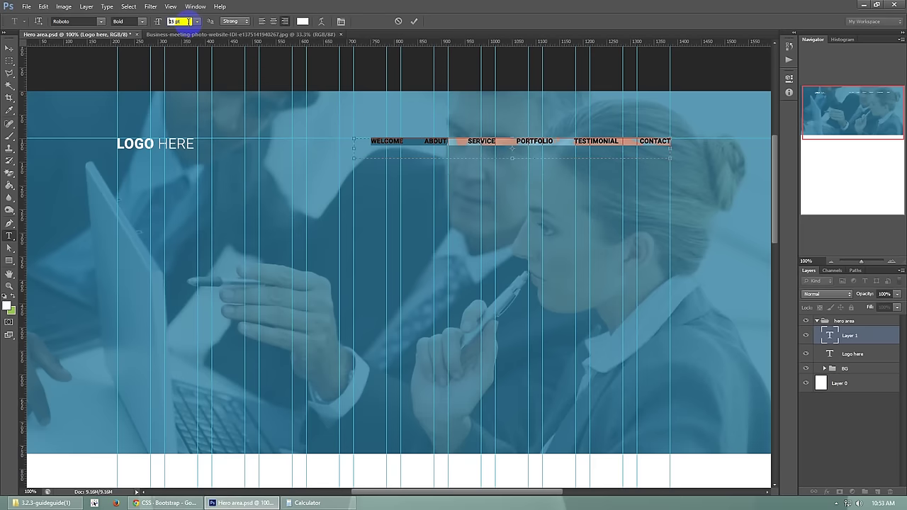
{"action": "key", "text": "Up"}
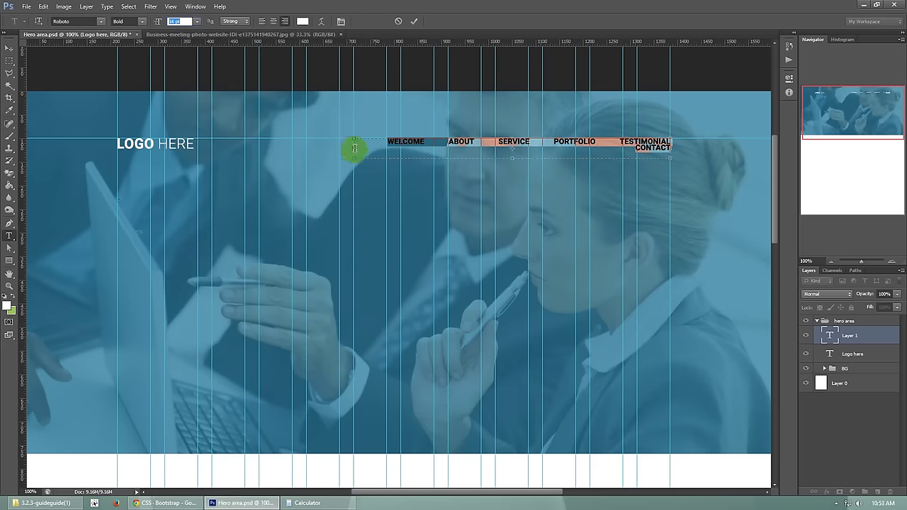
{"action": "left_click_drag", "start_coordinate": [355, 150], "coordinate": [306, 147]}
Change the navigation text's font weight to Regular and commit it.
{"action": "left_click", "coordinate": [141, 21]}
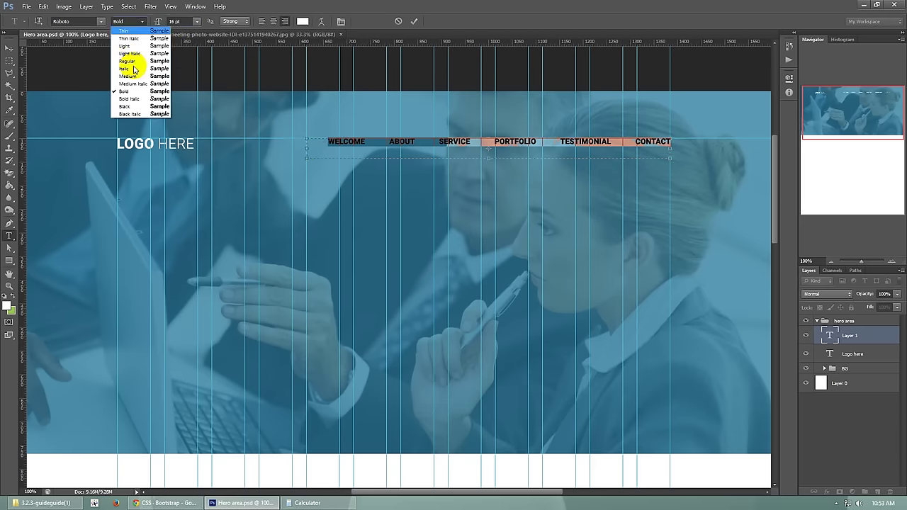
{"action": "left_click", "coordinate": [130, 61]}
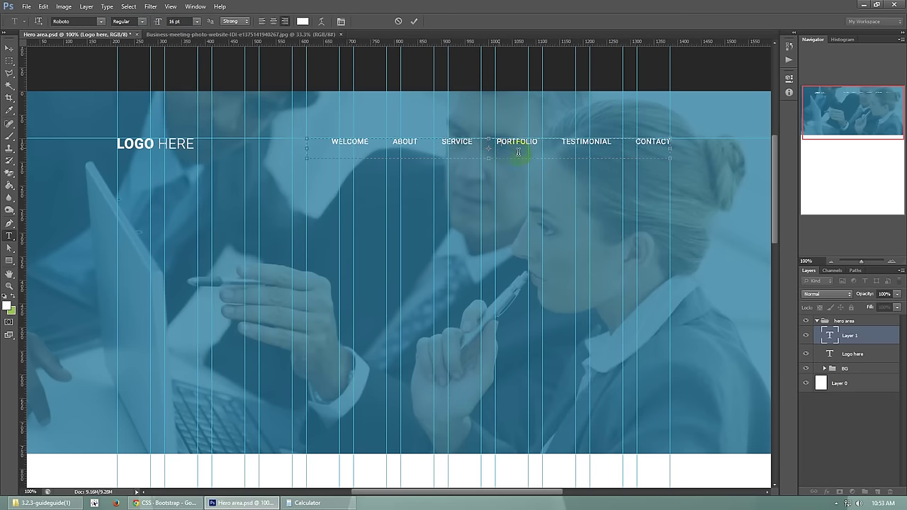
{"action": "left_click", "coordinate": [11, 49]}
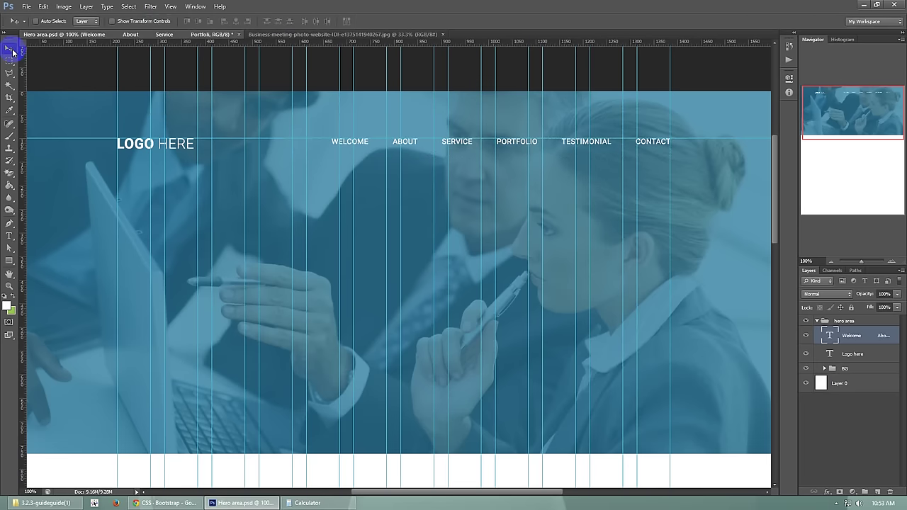
Add a horizontal guide along the logo's baseline and nudge the navigation text down to align with it.
{"action": "key", "text": "Down"}
{"action": "key", "text": "Down"}
{"action": "key", "text": "Down"}
{"action": "key", "text": "Down"}
{"action": "left_click_drag", "start_coordinate": [303, 41], "coordinate": [191, 144]}
{"action": "key", "text": "Down"}
{"action": "key", "text": "Down"}
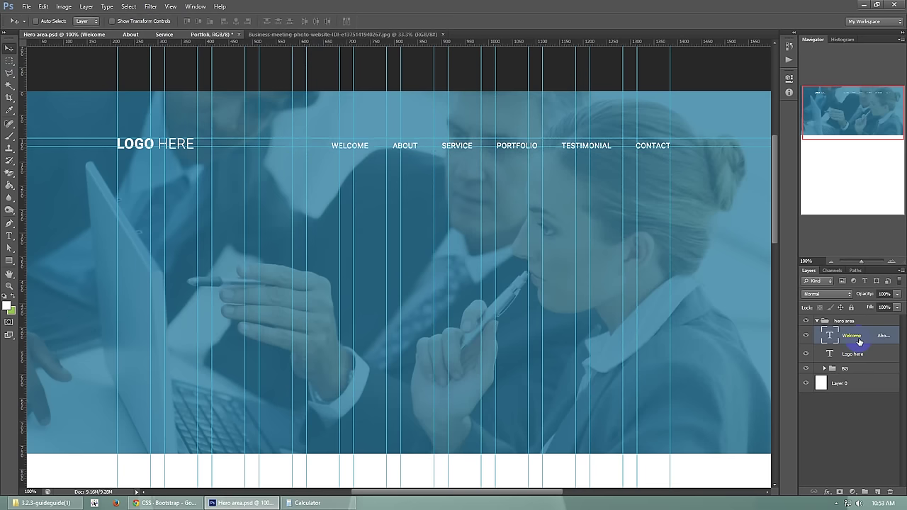
Nudge the navigation text vertically until it is centred on the logo's height.
{"action": "key", "text": "Down"}
{"action": "key", "text": "Down"}
{"action": "key", "text": "Down"}
{"action": "key", "text": "Down"}
{"action": "key", "text": "Down"}
{"action": "key", "text": "Down"}
{"action": "key", "text": "Down"}
{"action": "key", "text": "Down"}
{"action": "key", "text": "Down"}
{"action": "key", "text": "Down"}
{"action": "key", "text": "Down"}
{"action": "key", "text": "Down"}
{"action": "key", "text": "Down"}
{"action": "key", "text": "Down"}
{"action": "left_click_drag", "start_coordinate": [239, 146], "coordinate": [243, 144]}
{"action": "left_click", "coordinate": [878, 331]}
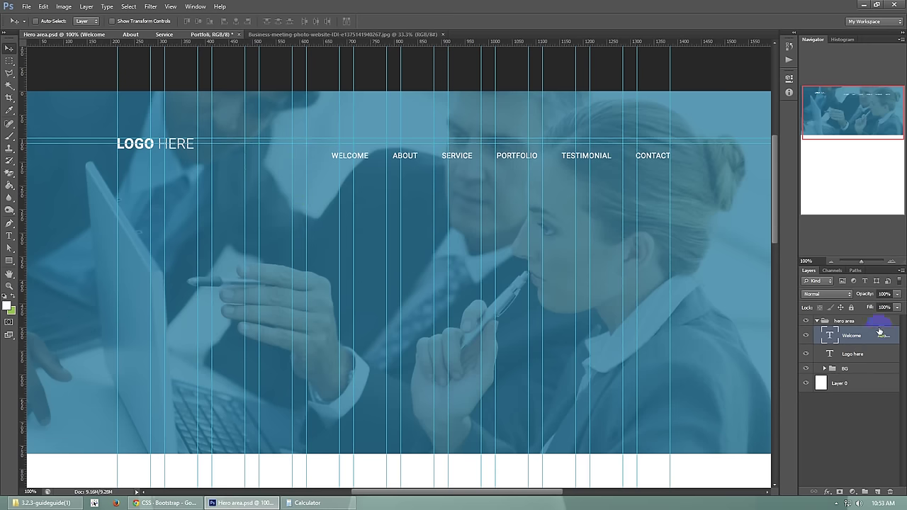
{"action": "key", "text": "Up"}
{"action": "key", "text": "Up"}
{"action": "key", "text": "Up"}
{"action": "key", "text": "Up"}
{"action": "key", "text": "Up"}
{"action": "key", "text": "Up"}
{"action": "key", "text": "Up"}
{"action": "key", "text": "Up"}
{"action": "key", "text": "Up"}
{"action": "key", "text": "Up"}
{"action": "key", "text": "Up"}
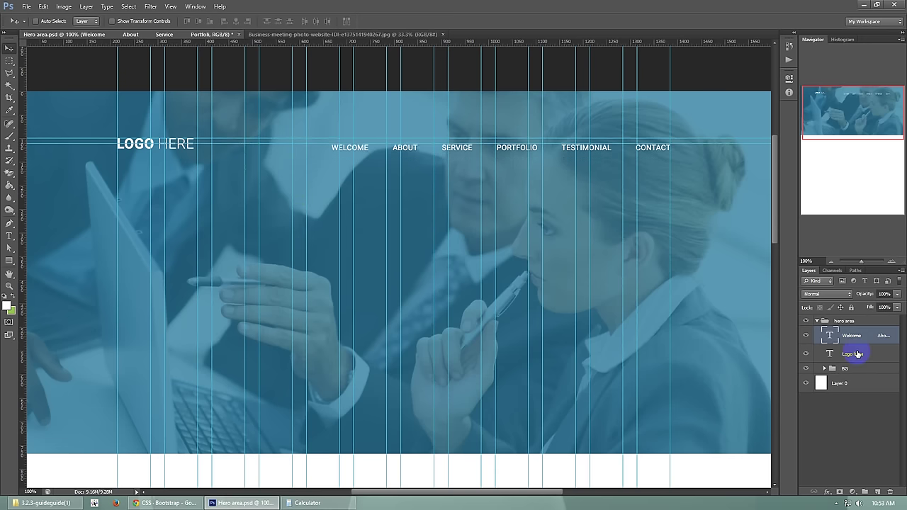
{"action": "key", "text": "Up"}
{"action": "key", "text": "Up"}
{"action": "key", "text": "Up"}
{"action": "key", "text": "Up"}
{"action": "key", "text": "Up"}
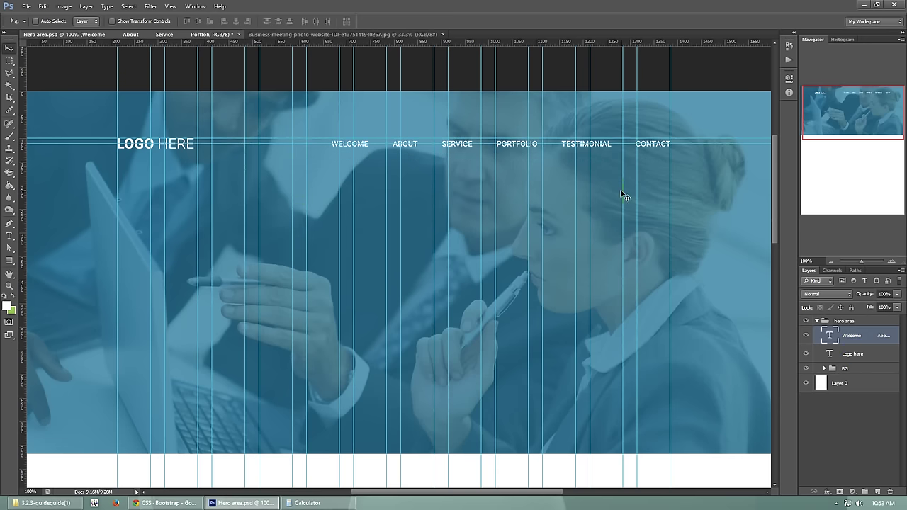
Hide the guides and examine the header's logo and navigation alignment at 66.67% and 100% zoom.
{"action": "key", "text": "ctrl+semicolon"}
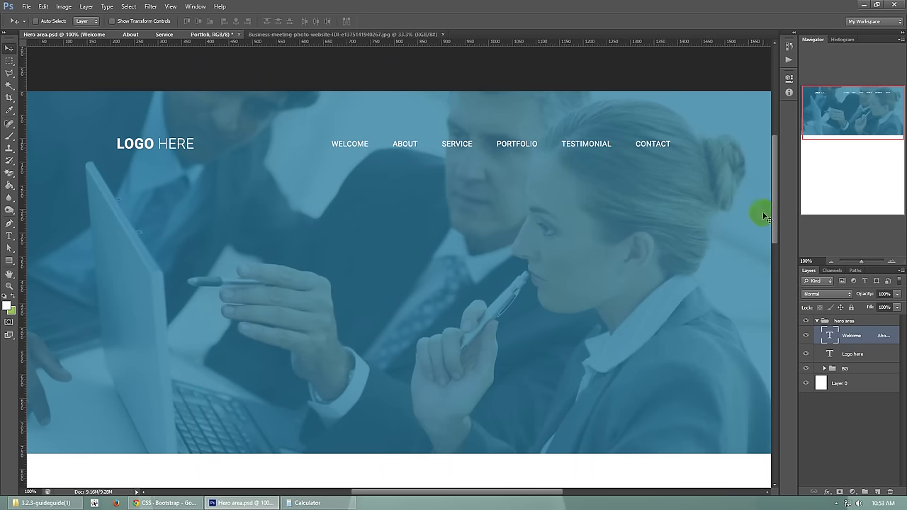
{"action": "key", "text": "ctrl+semicolon"}
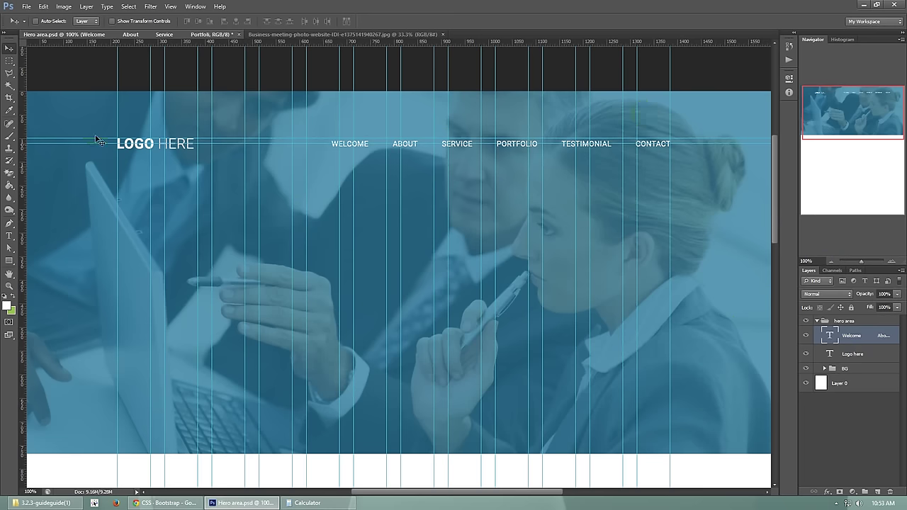
{"action": "left_click", "coordinate": [830, 262]}
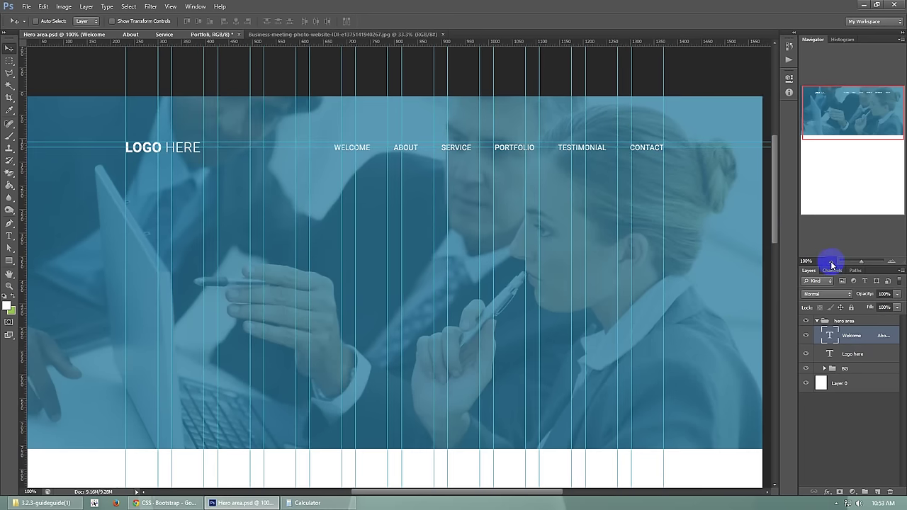
{"action": "key", "text": "ctrl+semicolon"}
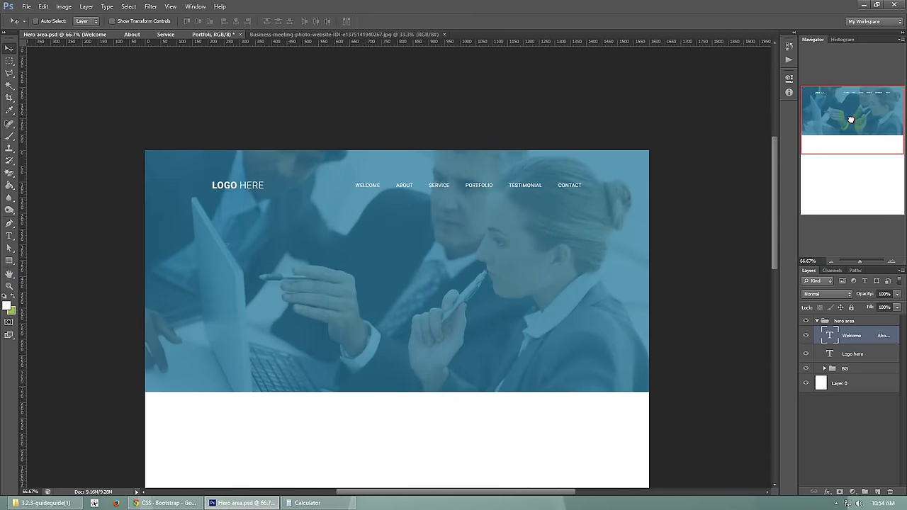
{"action": "left_click_drag", "start_coordinate": [851, 122], "coordinate": [850, 116]}
{"action": "left_click_drag", "start_coordinate": [773, 207], "coordinate": [773, 202]}
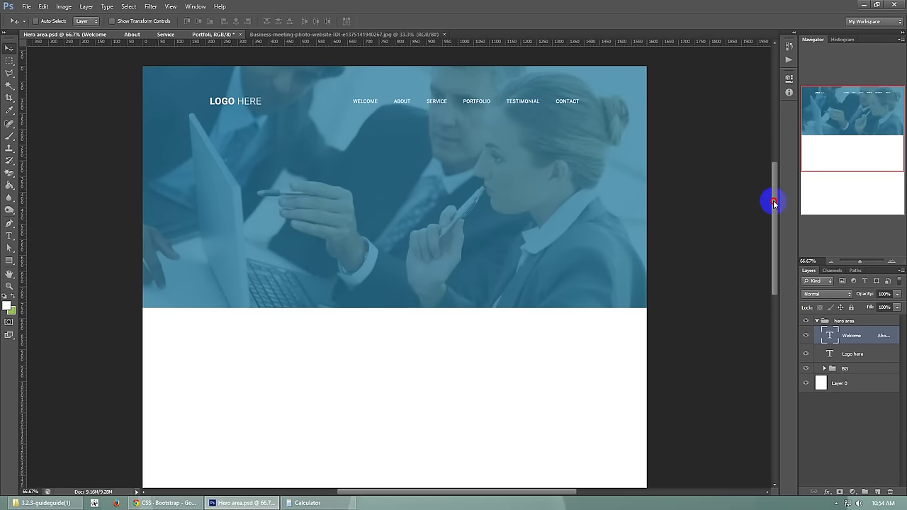
{"action": "left_click", "coordinate": [891, 261]}
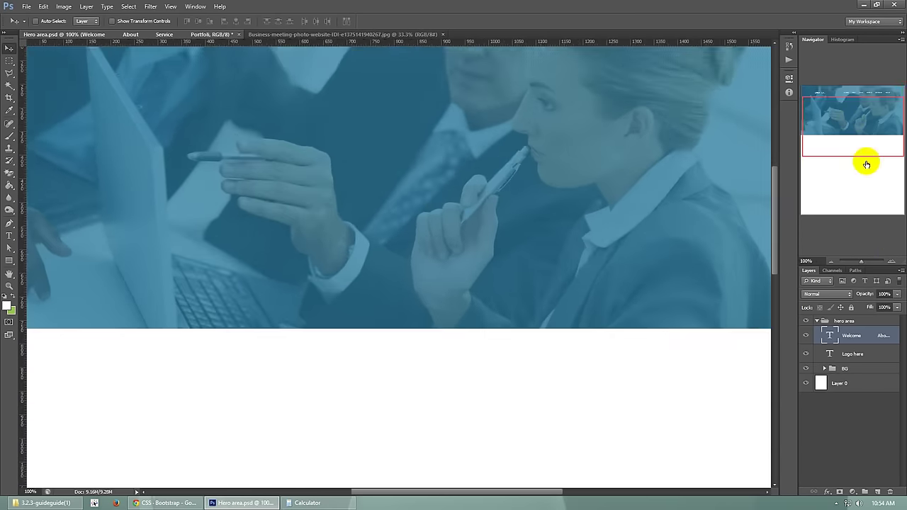
{"action": "left_click_drag", "start_coordinate": [864, 162], "coordinate": [860, 117]}
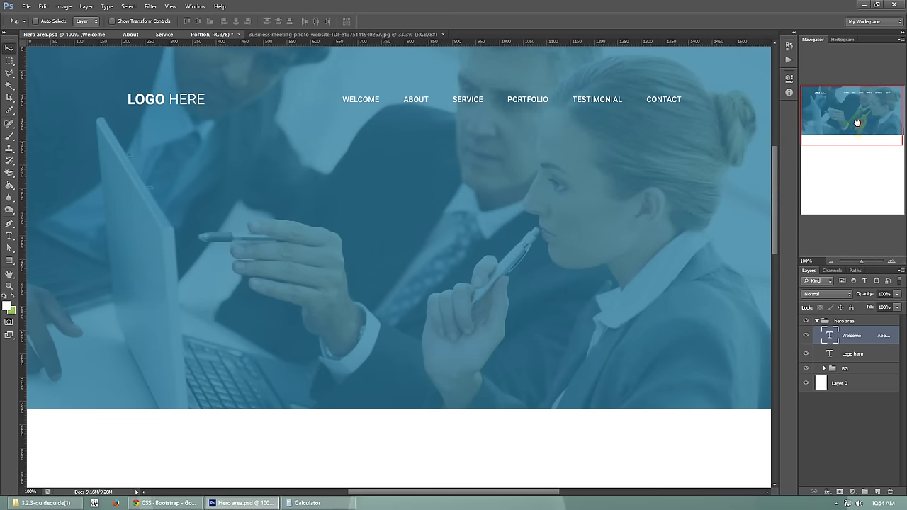
Recolour the word ABOUT in the navigation text to yellow-orange and commit the edit.
{"action": "double_click", "coordinate": [828, 336]}
{"action": "left_click", "coordinate": [398, 99]}
{"action": "left_click_drag", "start_coordinate": [398, 99], "coordinate": [430, 98]}
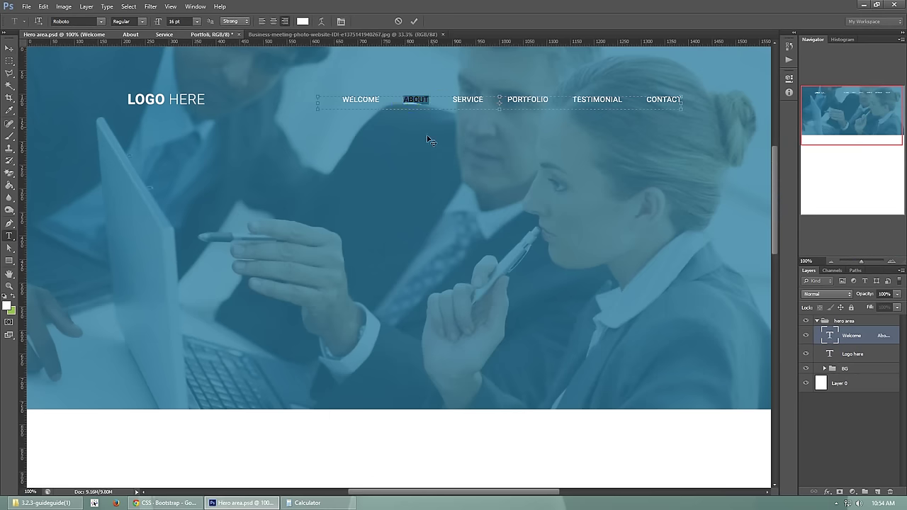
{"action": "left_click", "coordinate": [302, 21]}
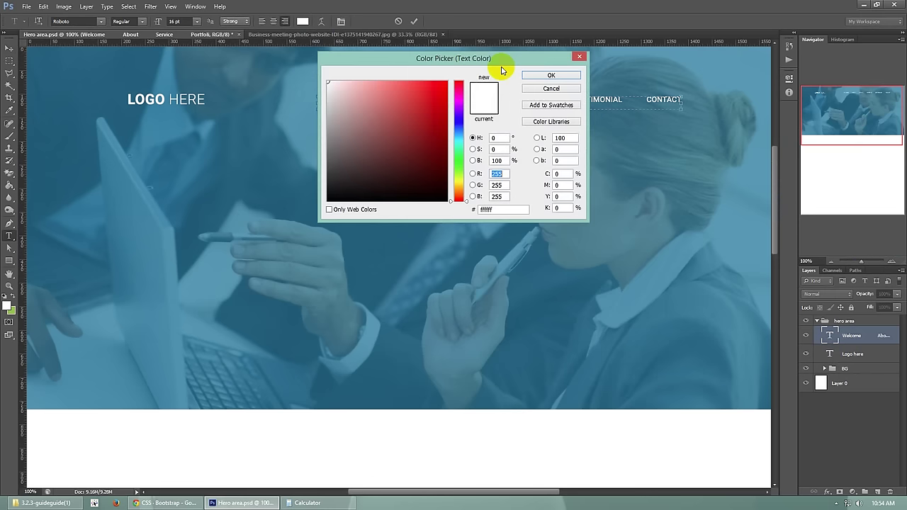
{"action": "left_click_drag", "start_coordinate": [501, 66], "coordinate": [670, 97]}
{"action": "left_click_drag", "start_coordinate": [629, 213], "coordinate": [628, 218]}
{"action": "left_click_drag", "start_coordinate": [608, 150], "coordinate": [604, 109]}
{"action": "left_click", "coordinate": [748, 105]}
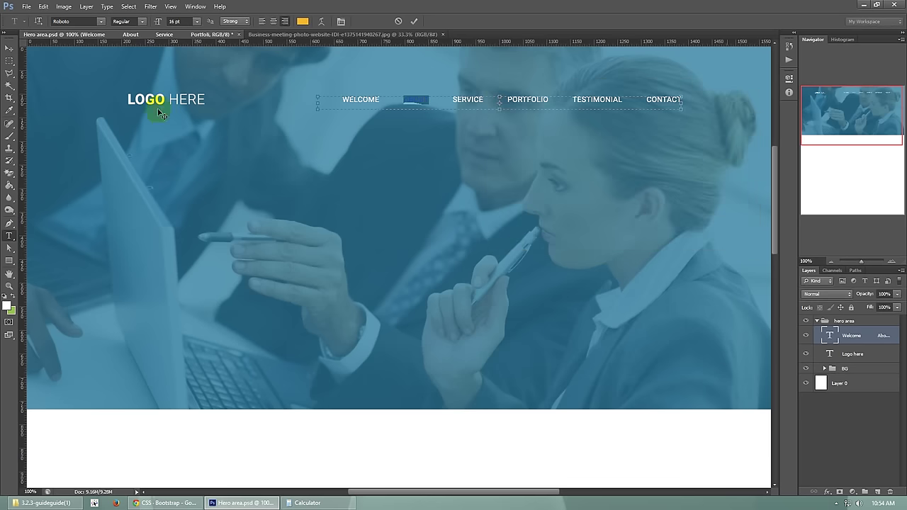
{"action": "left_click", "coordinate": [9, 47]}
Show the guides and create a centre-aligned paragraph text box below the header, spanning from the first to the last column guide.
{"action": "left_click", "coordinate": [832, 261]}
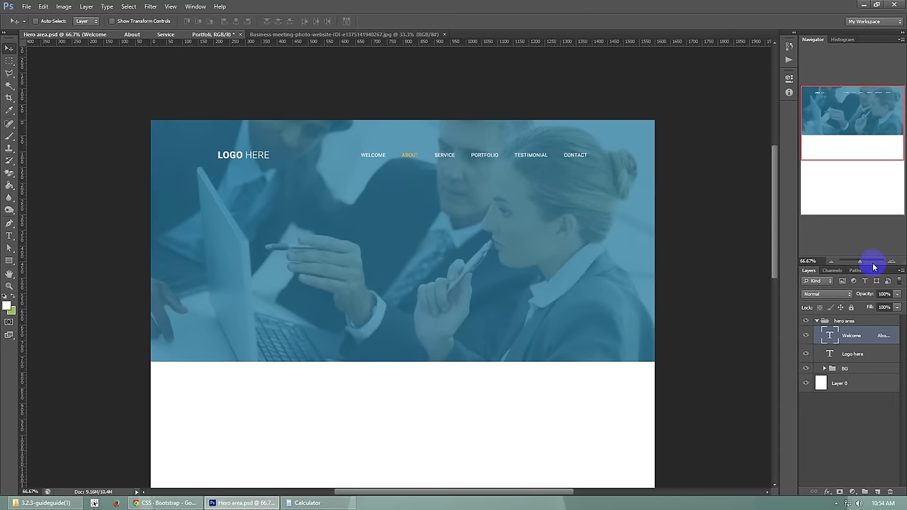
{"action": "left_click", "coordinate": [892, 263]}
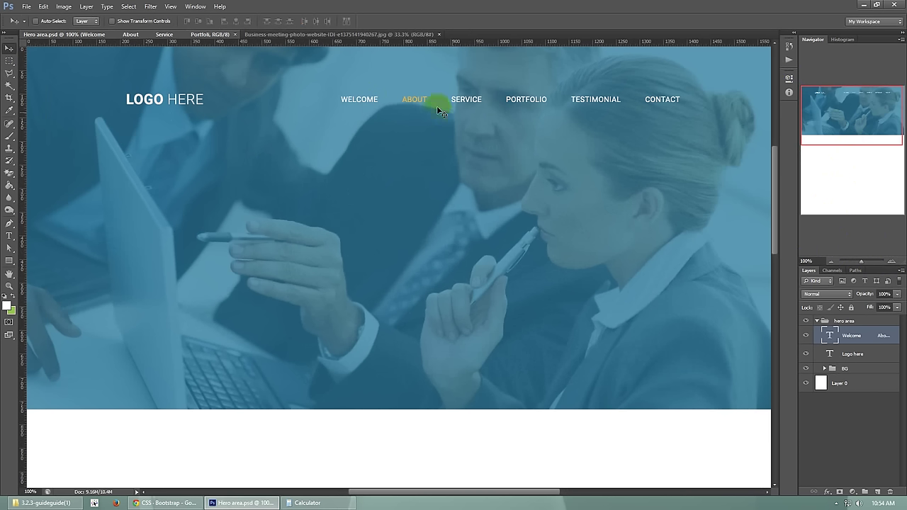
{"action": "left_click", "coordinate": [830, 260]}
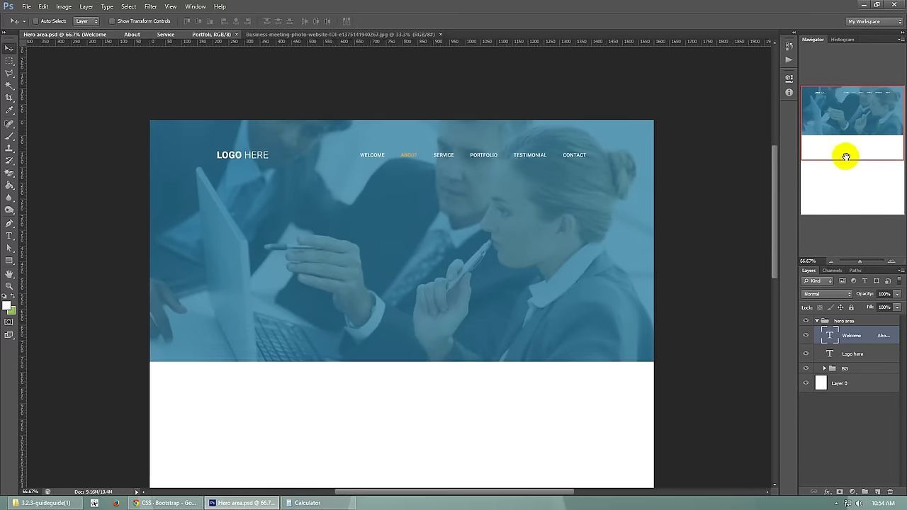
{"action": "left_click_drag", "start_coordinate": [846, 156], "coordinate": [836, 138]}
{"action": "mouse_move", "coordinate": [775, 229]}
{"action": "left_mouse_down"}
{"action": "mouse_move", "coordinate": [785, 227]}
{"action": "mouse_move", "coordinate": [765, 239]}
{"action": "mouse_move", "coordinate": [775, 247]}
{"action": "mouse_move", "coordinate": [776, 238]}
{"action": "left_mouse_up"}
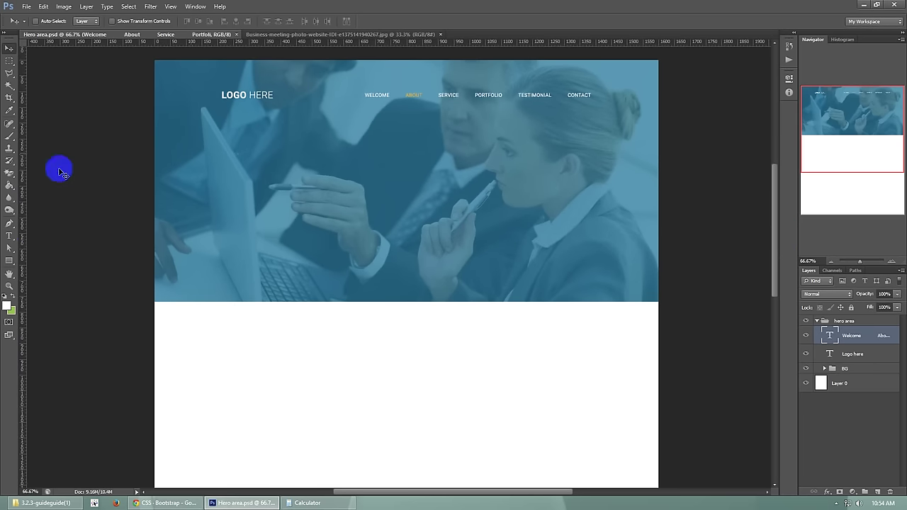
{"action": "left_click", "coordinate": [9, 235]}
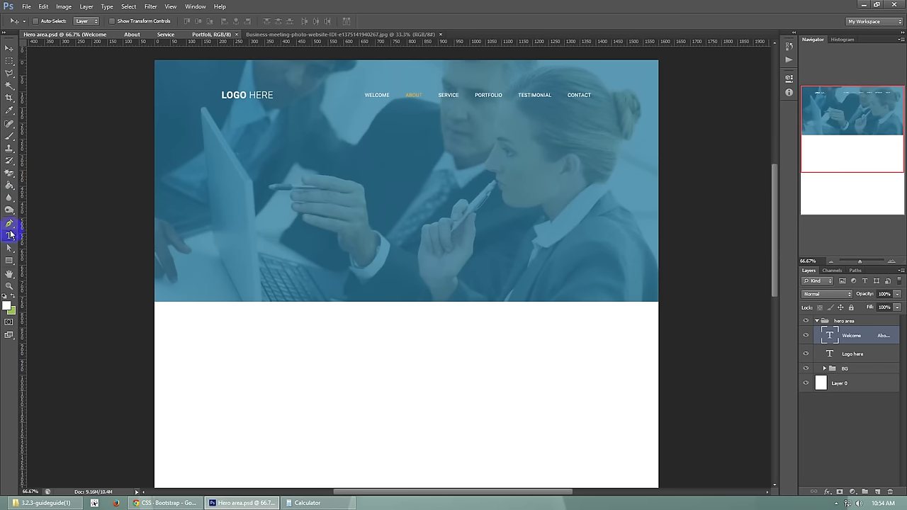
{"action": "left_click", "coordinate": [891, 262]}
{"action": "left_click_drag", "start_coordinate": [854, 142], "coordinate": [853, 120]}
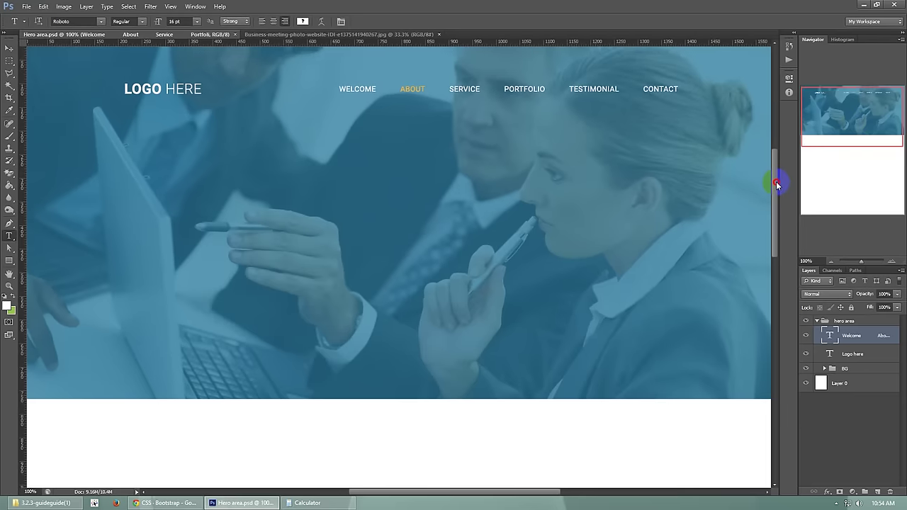
{"action": "left_click_drag", "start_coordinate": [777, 184], "coordinate": [777, 180]}
{"action": "key", "text": "ctrl+semicolon"}
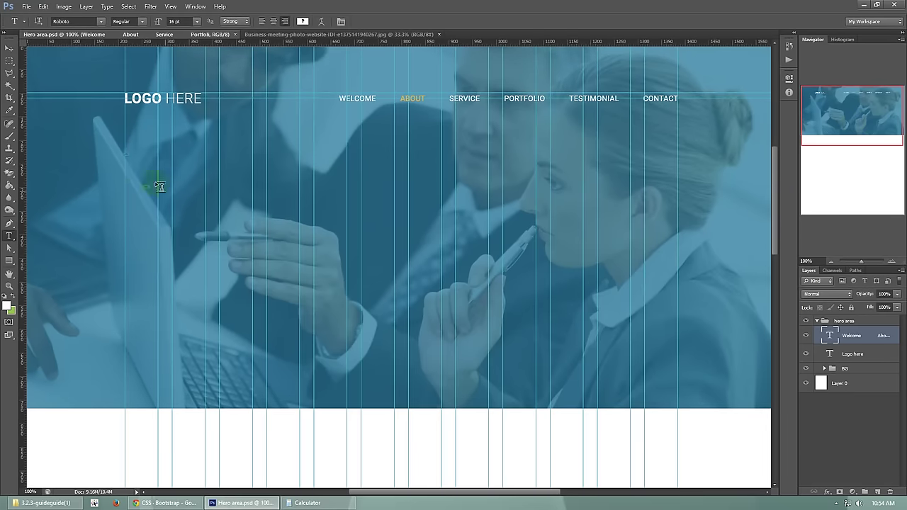
{"action": "left_click_drag", "start_coordinate": [129, 186], "coordinate": [689, 251]}
{"action": "left_click_drag", "start_coordinate": [677, 256], "coordinate": [677, 259]}
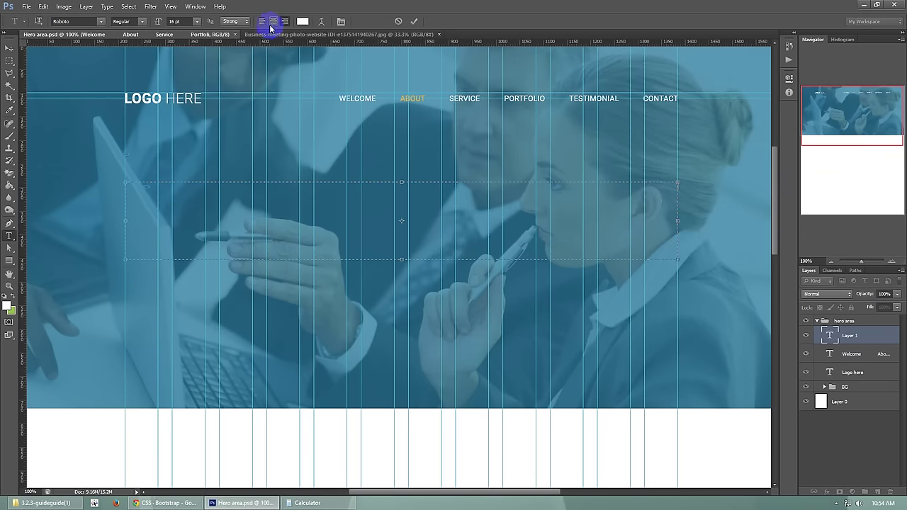
{"action": "left_click", "coordinate": [273, 21]}
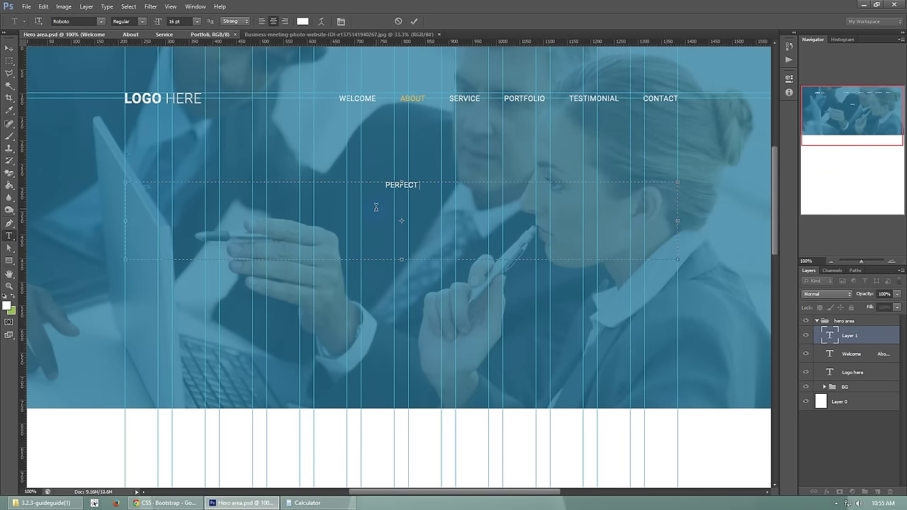
Enter the headline PERFECT BUSINESS DOCTOR in the new text box.
{"action": "type", "text": "PERFECT BUSINESS"}
{"action": "type", "text": " DPO"}
{"action": "key", "text": "BackSpace"}
{"action": "key", "text": "BackSpace"}
{"action": "key", "text": "BackSpace"}
{"action": "key", "text": "BackSpace"}
{"action": "type", "text": "DOCTOR"}
Set the font size of the whole headline to 48 pt.
{"action": "key", "text": "ctrl+a"}
{"action": "left_click", "coordinate": [186, 21]}
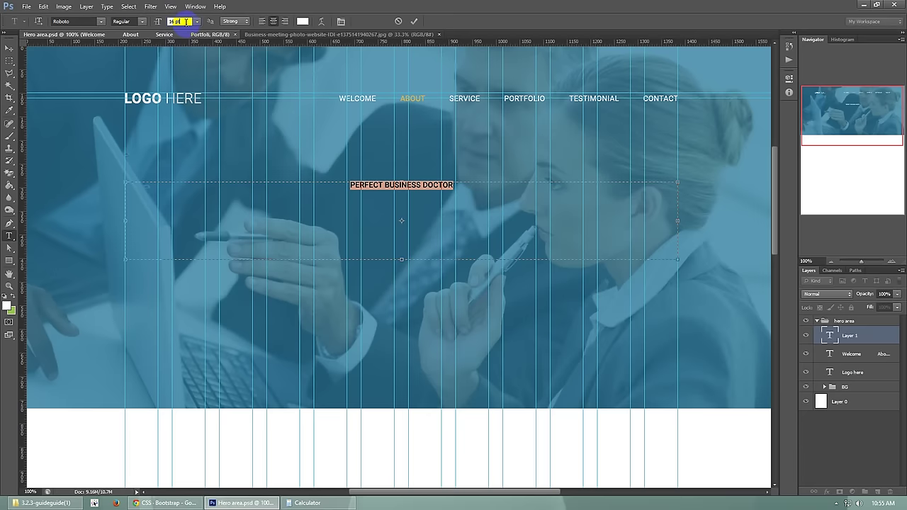
{"action": "key", "text": "shift+Up"}
{"action": "key", "text": "shift+Up"}
{"action": "key", "text": "shift+Up"}
{"action": "key", "text": "shift+Up"}
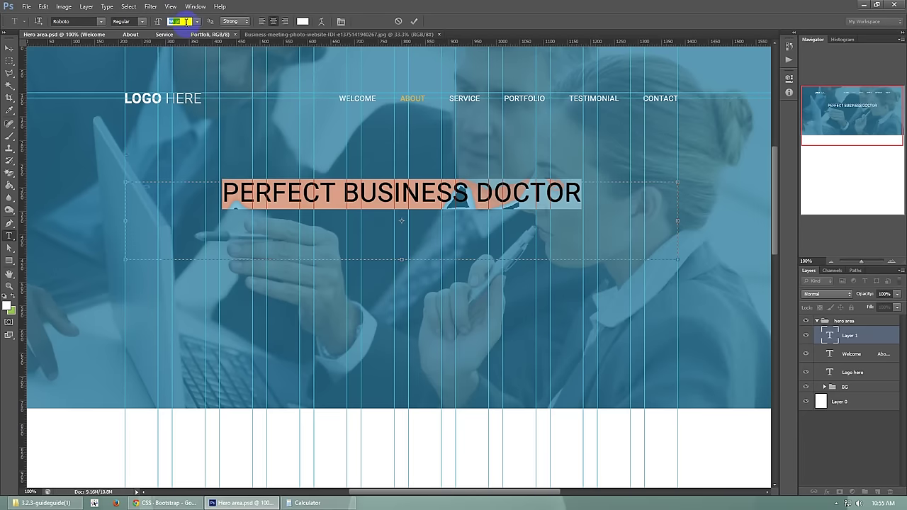
{"action": "key", "text": "shift+Down"}
{"action": "key", "text": "Up"}
{"action": "key", "text": "Up"}
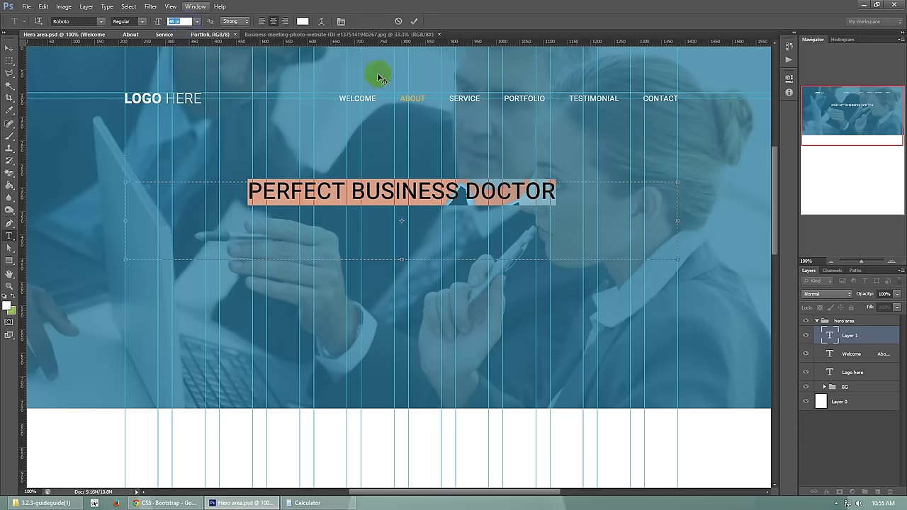
Reduce the headline's tracking and change its font weight to Light.
{"action": "left_click_drag", "start_coordinate": [566, 202], "coordinate": [174, 174]}
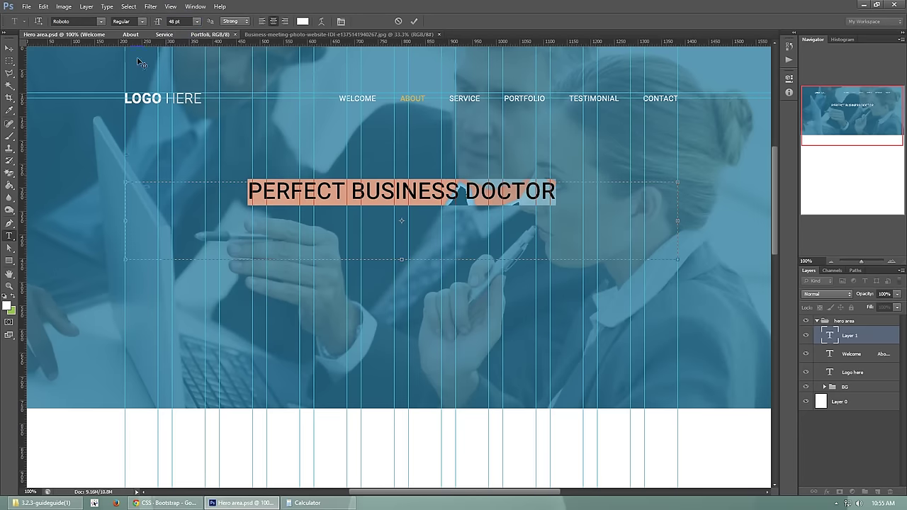
{"action": "left_click", "coordinate": [341, 22]}
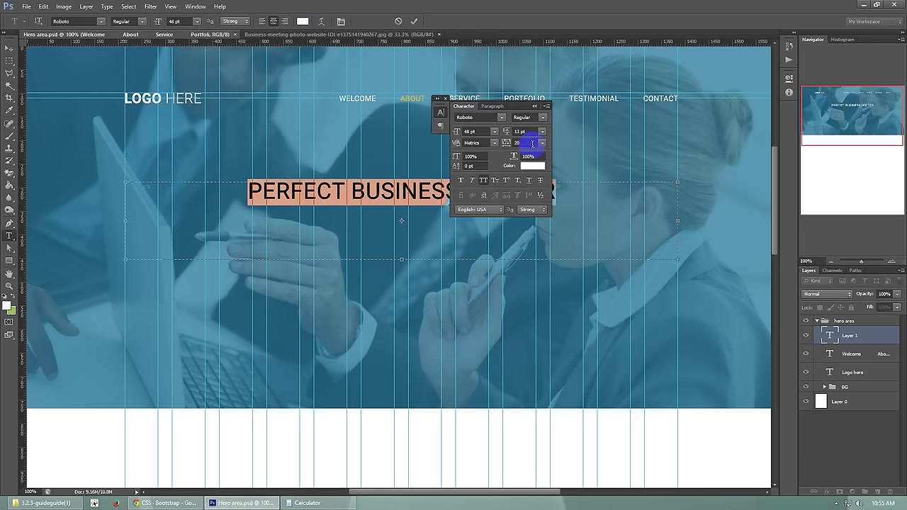
{"action": "key", "text": "Return"}
{"action": "left_click", "coordinate": [535, 107]}
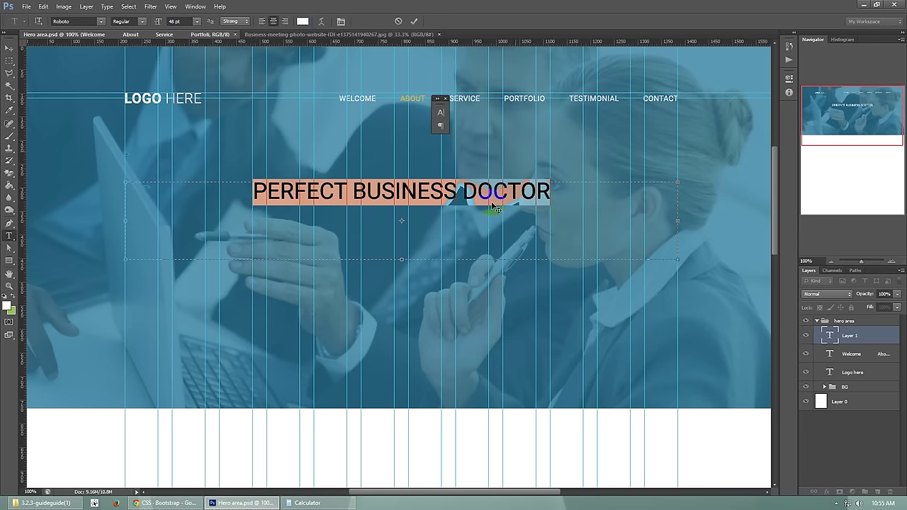
{"action": "left_click", "coordinate": [561, 201]}
{"action": "left_click_drag", "start_coordinate": [548, 201], "coordinate": [84, 190]}
{"action": "left_click", "coordinate": [142, 22]}
{"action": "left_click", "coordinate": [126, 36]}
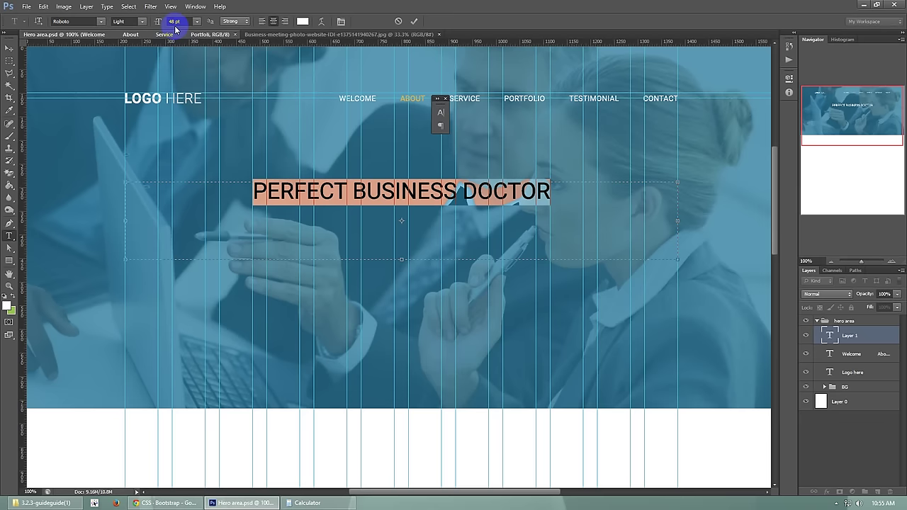
Try the headline at a larger font size of 60 pt.
{"action": "left_click", "coordinate": [183, 21]}
{"action": "key", "text": "Up"}
{"action": "key", "text": "Up"}
{"action": "key", "text": "Up"}
{"action": "key", "text": "Up"}
{"action": "key", "text": "Up"}
{"action": "key", "text": "Up"}
{"action": "key", "text": "Up"}
{"action": "key", "text": "Up"}
{"action": "key", "text": "Up"}
{"action": "key", "text": "Up"}
{"action": "key", "text": "Up"}
{"action": "key", "text": "Up"}
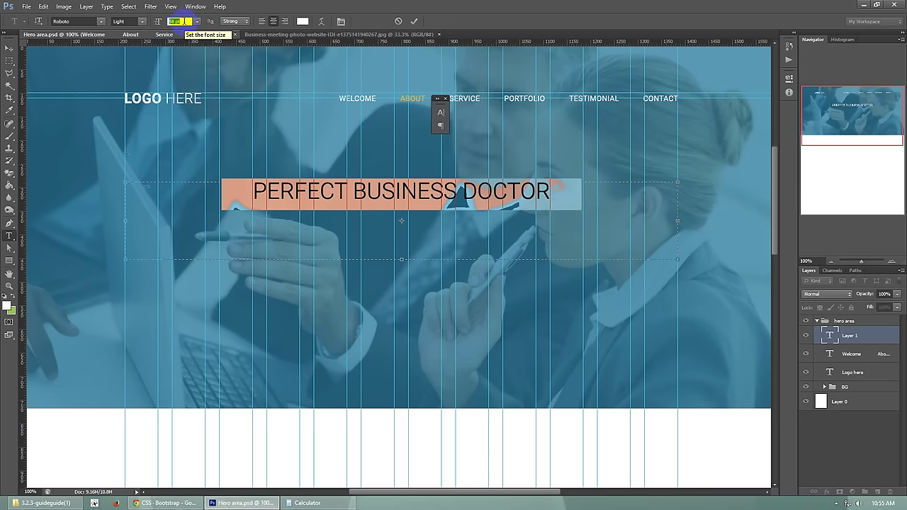
{"action": "left_click", "coordinate": [630, 214]}
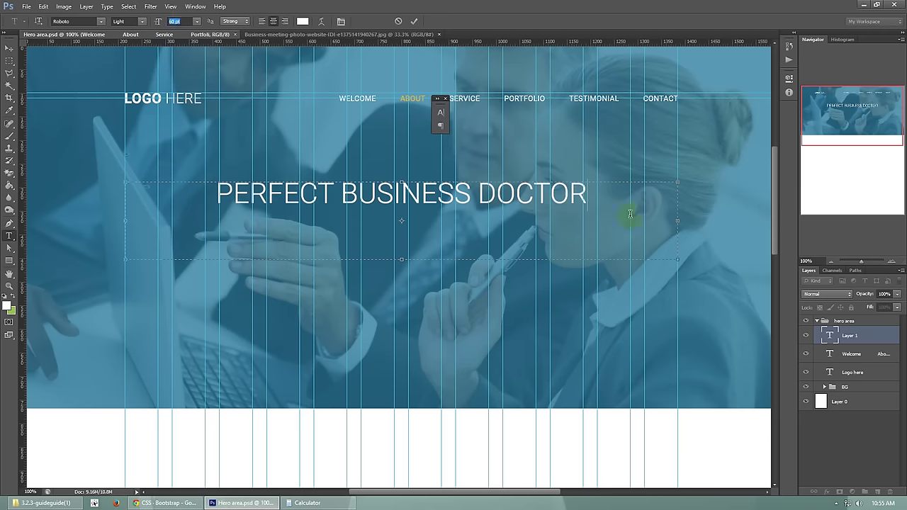
Set the headline's font size back to 48 pt and shorten its text box to about 105 px high.
{"action": "triple_click", "coordinate": [212, 194]}
{"action": "left_click", "coordinate": [176, 21]}
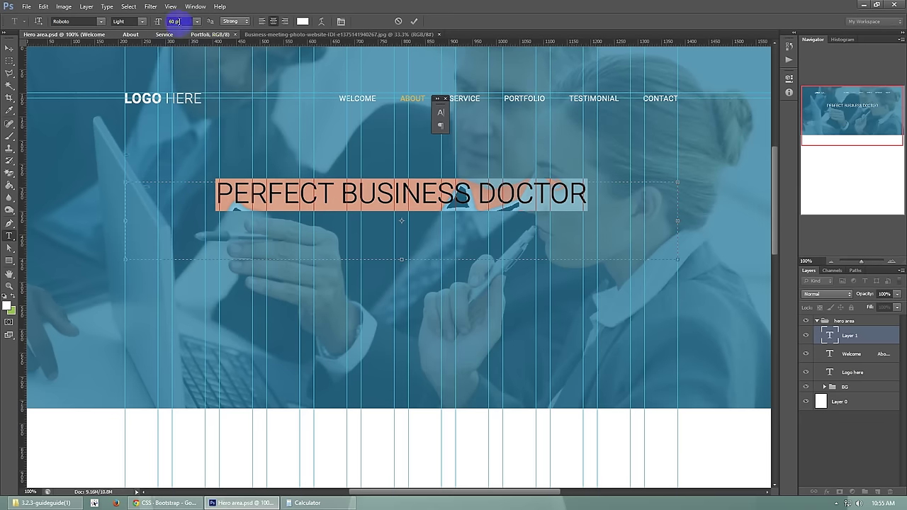
{"action": "key", "text": "shift+Down"}
{"action": "key", "text": "Down"}
{"action": "key", "text": "Down"}
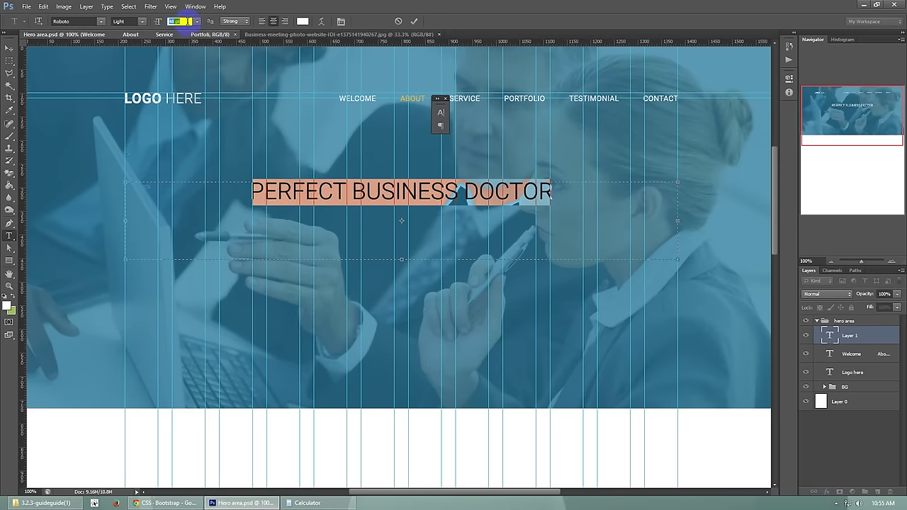
{"action": "left_click", "coordinate": [616, 233]}
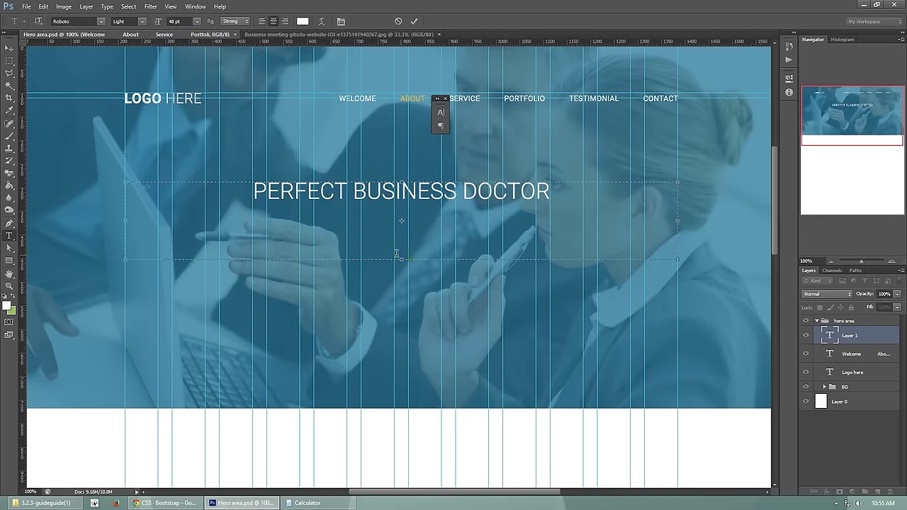
{"action": "left_click_drag", "start_coordinate": [402, 260], "coordinate": [402, 231]}
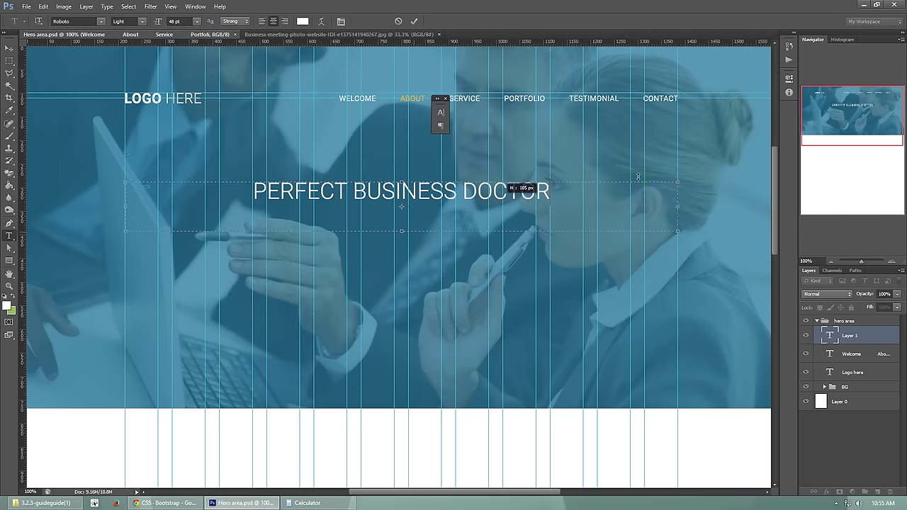
Set the whole headline's font weight to Bold, tighten the height of its text box and commit the text.
{"action": "key", "text": "ctrl+a"}
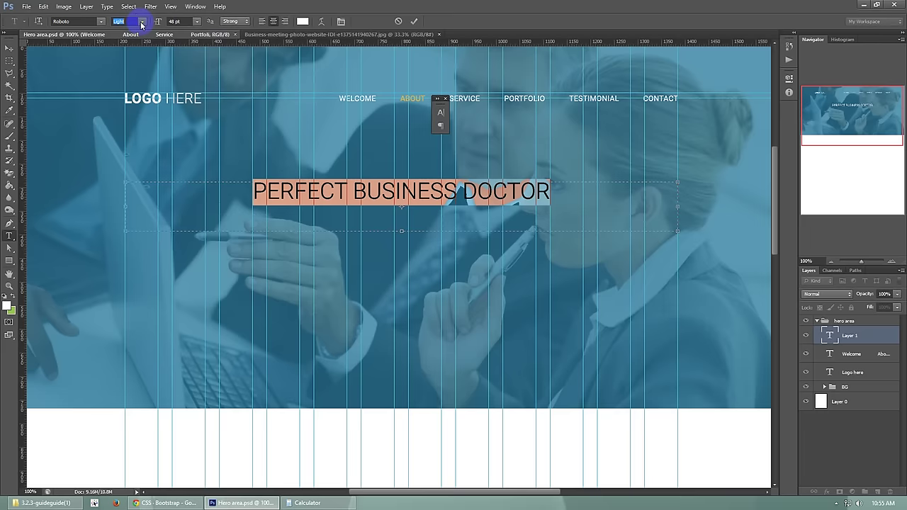
{"action": "left_click", "coordinate": [142, 21]}
{"action": "left_click", "coordinate": [126, 98]}
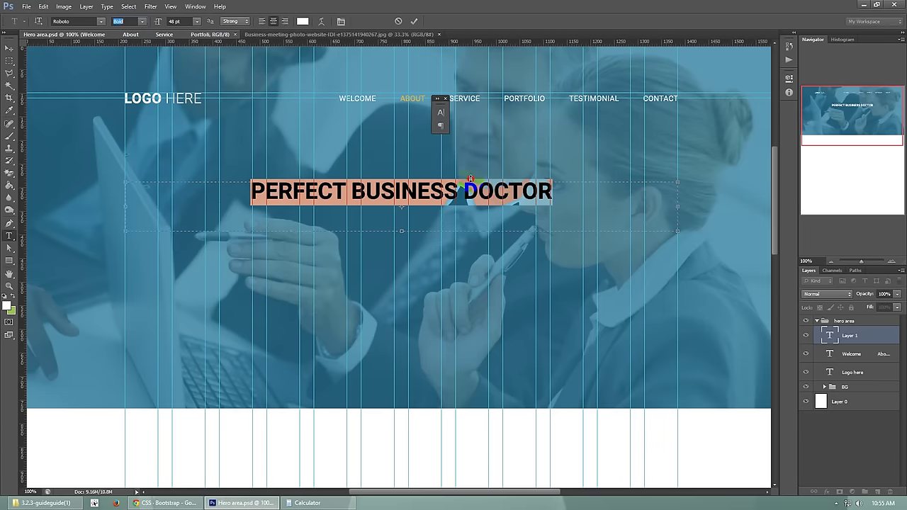
{"action": "left_click", "coordinate": [581, 197]}
{"action": "left_click_drag", "start_coordinate": [402, 230], "coordinate": [402, 204]}
{"action": "left_click", "coordinate": [10, 59]}
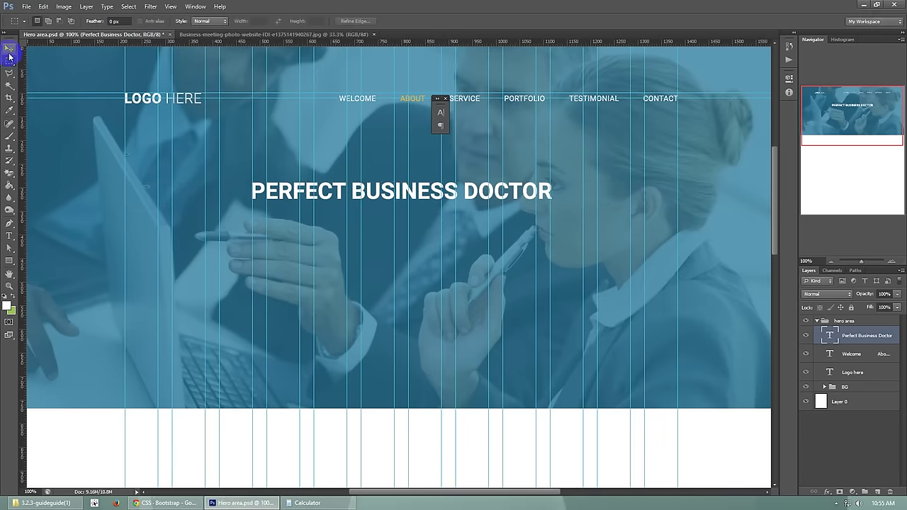
Hide the guides and floating type panel and examine the hero layout at 66.67% and 100% zoom.
{"action": "key", "text": "ctrl+semicolon"}
{"action": "left_click_drag", "start_coordinate": [844, 112], "coordinate": [878, 114]}
{"action": "left_click", "coordinate": [446, 99]}
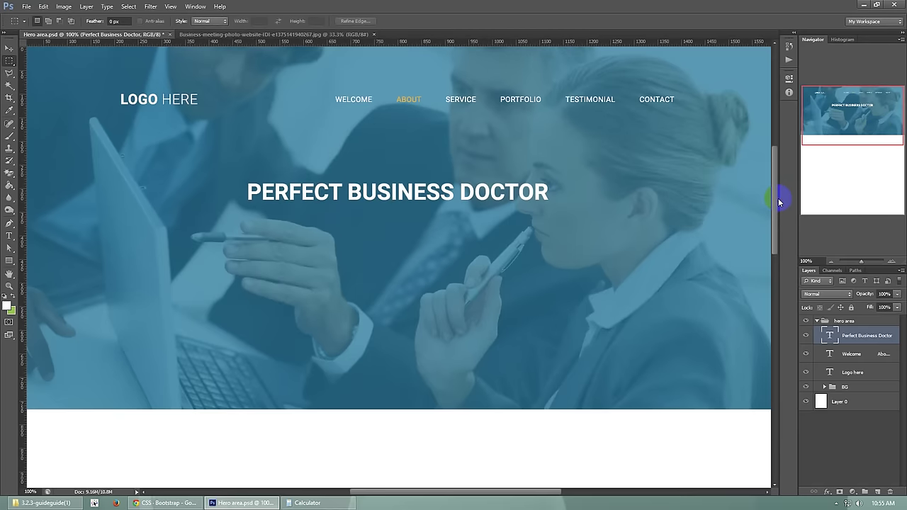
{"action": "left_click_drag", "start_coordinate": [778, 198], "coordinate": [778, 197]}
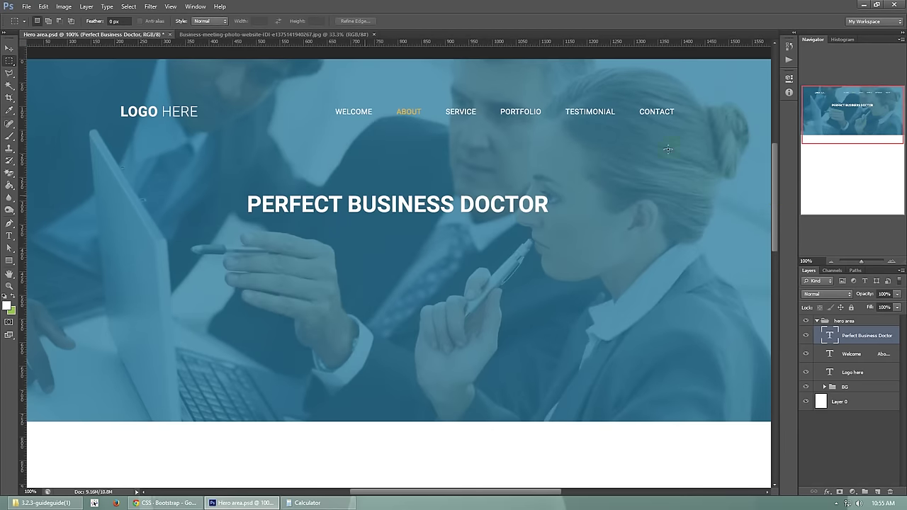
{"action": "left_click", "coordinate": [815, 262]}
{"action": "left_click", "coordinate": [831, 262]}
{"action": "left_click_drag", "start_coordinate": [848, 115], "coordinate": [849, 120]}
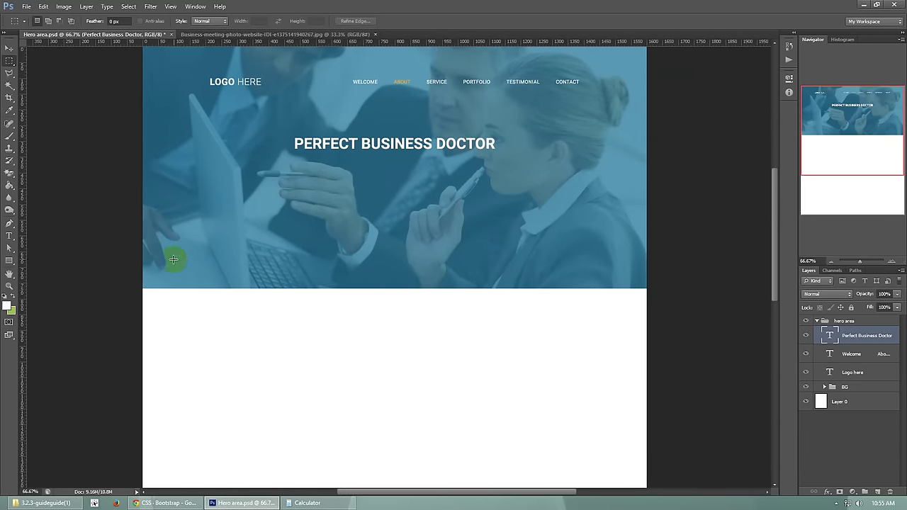
{"action": "left_click_drag", "start_coordinate": [774, 261], "coordinate": [773, 253]}
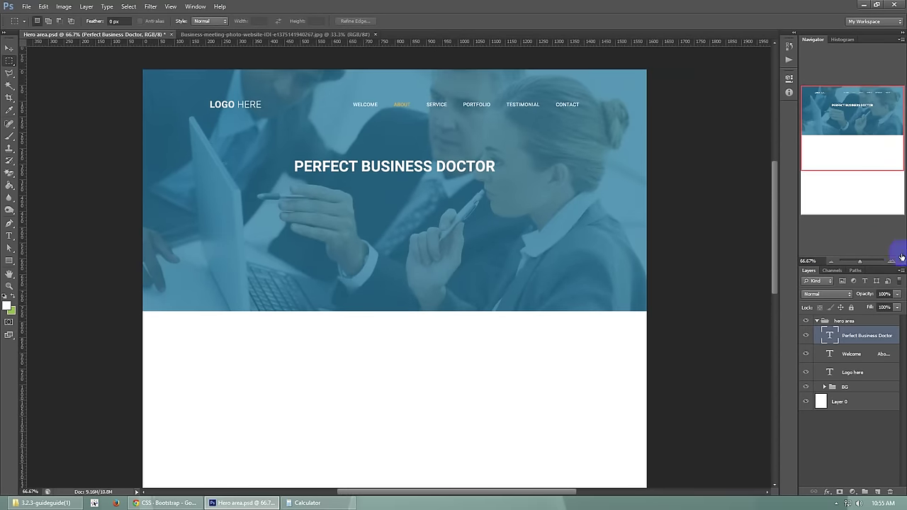
{"action": "left_click", "coordinate": [894, 261]}
{"action": "left_click_drag", "start_coordinate": [854, 143], "coordinate": [848, 126]}
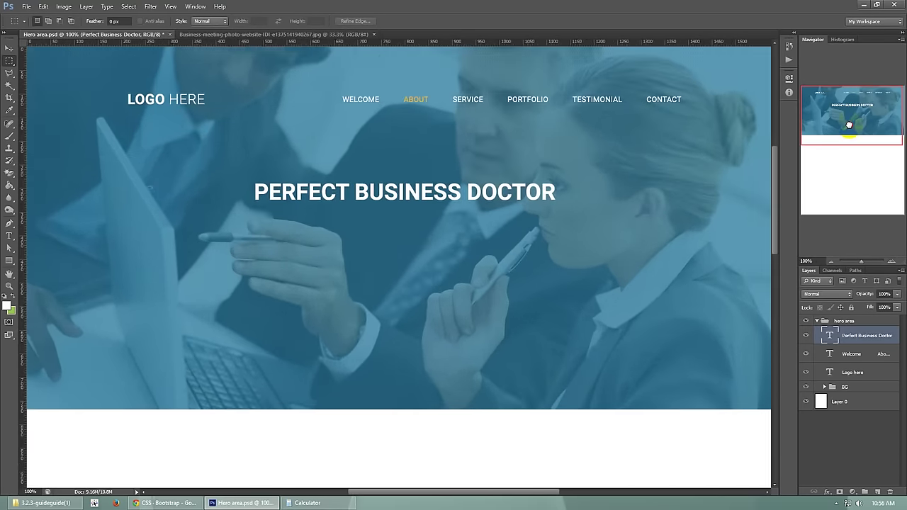
{"action": "left_click_drag", "start_coordinate": [777, 230], "coordinate": [775, 219]}
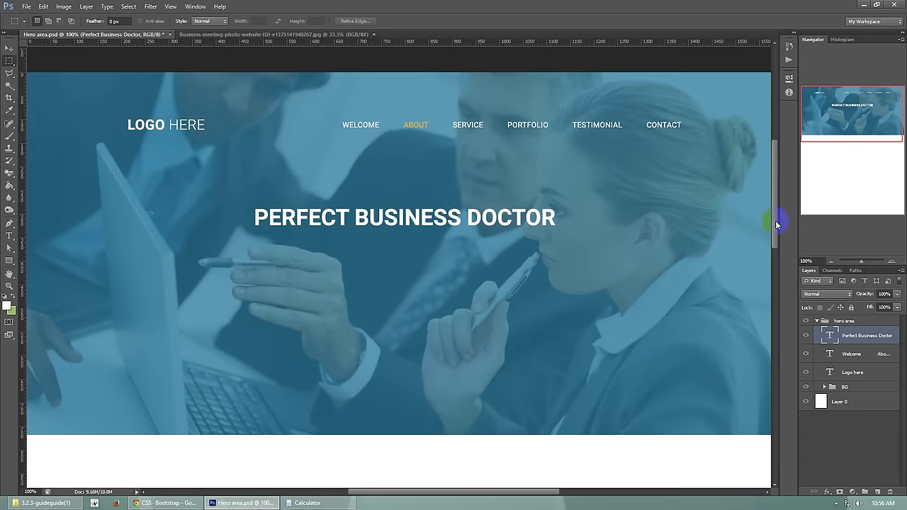
Show the guides and draw a wide paragraph text box beneath the headline with the font size set to 16 pt.
{"action": "left_click", "coordinate": [9, 236]}
{"action": "key", "text": "ctrl+semicolon"}
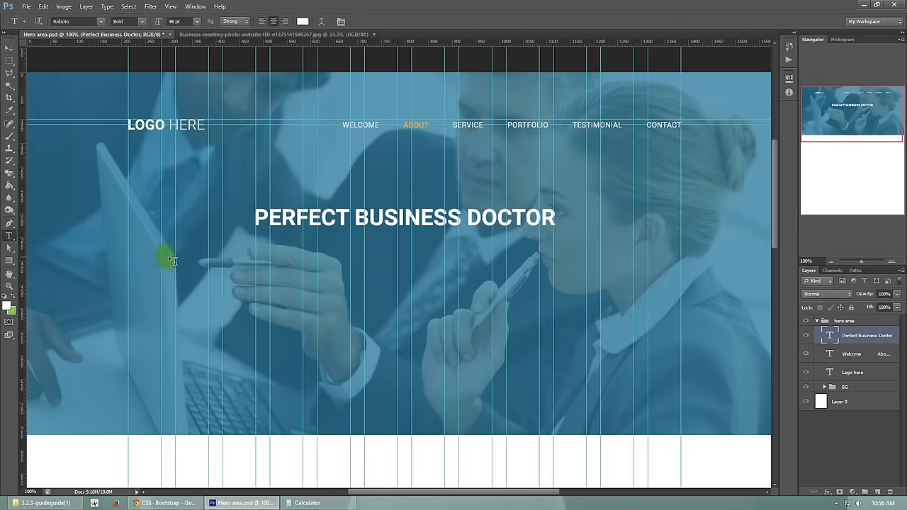
{"action": "left_click_drag", "start_coordinate": [179, 255], "coordinate": [634, 303]}
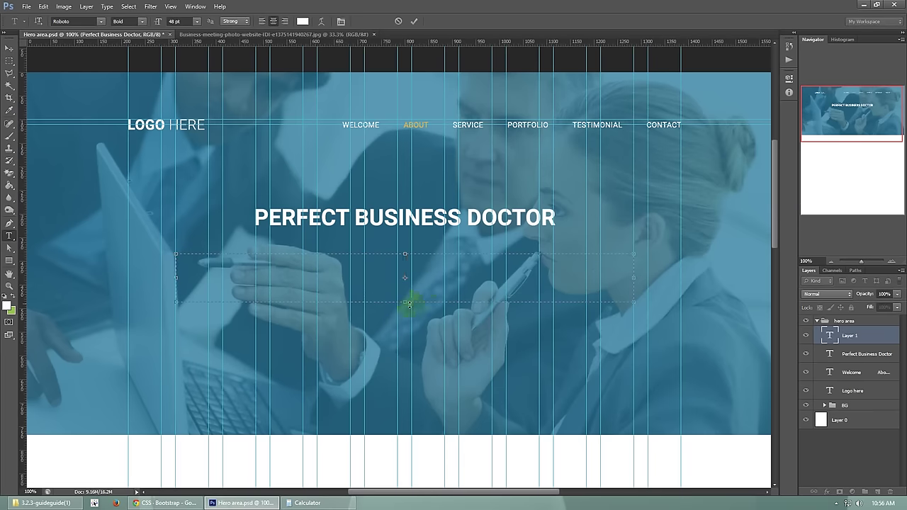
{"action": "left_click", "coordinate": [177, 21]}
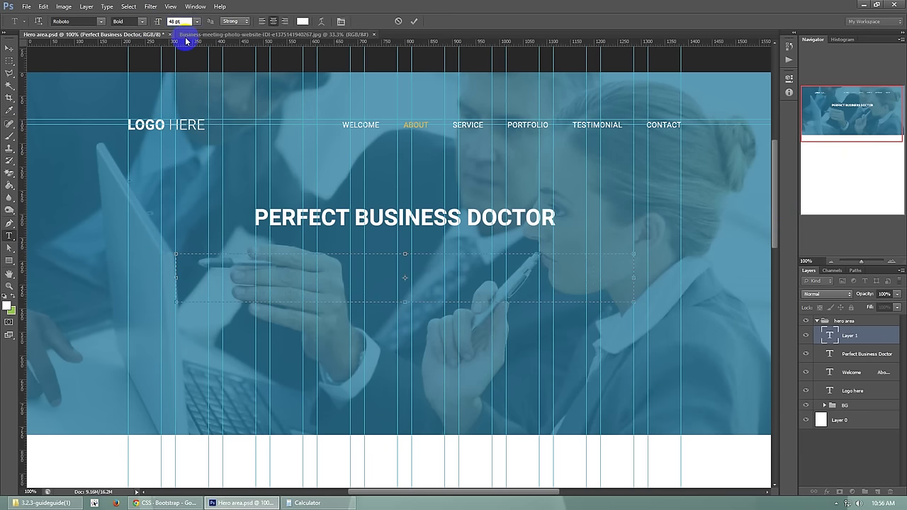
{"action": "key", "text": "shift+Down"}
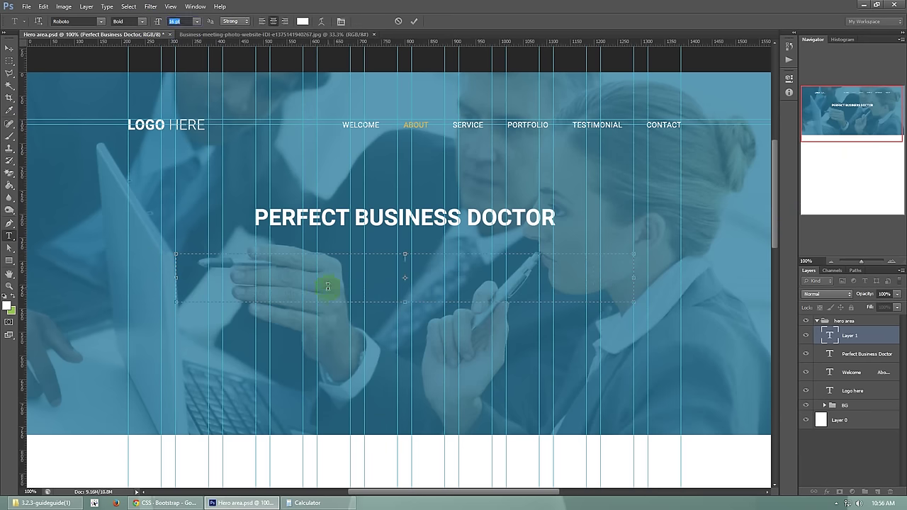
Copy the opening text up to "sed diam nonummy" from loremipsum.net in the browser and paste it into Photoshop's new text box.
{"action": "left_click", "coordinate": [167, 502]}
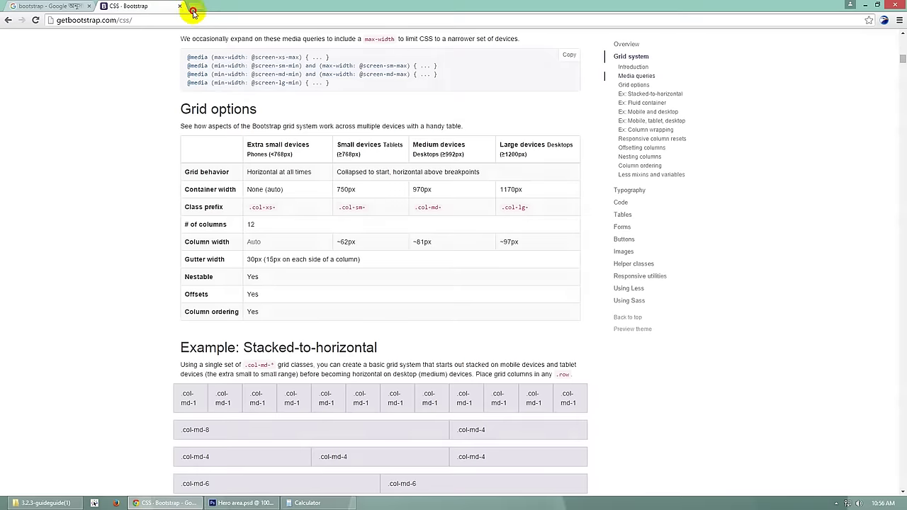
{"action": "left_click", "coordinate": [199, 9]}
{"action": "type", "text": "lore"}
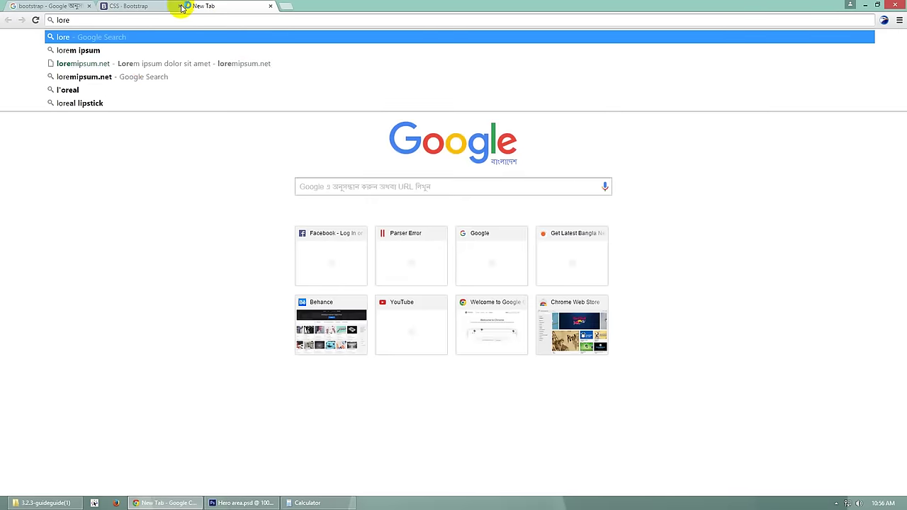
{"action": "left_click", "coordinate": [148, 63]}
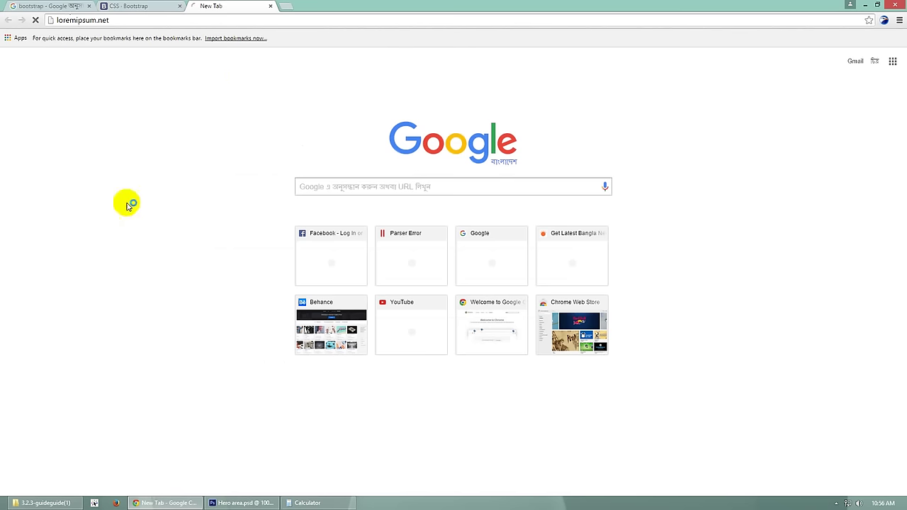
{"action": "left_click_drag", "start_coordinate": [71, 91], "coordinate": [93, 98]}
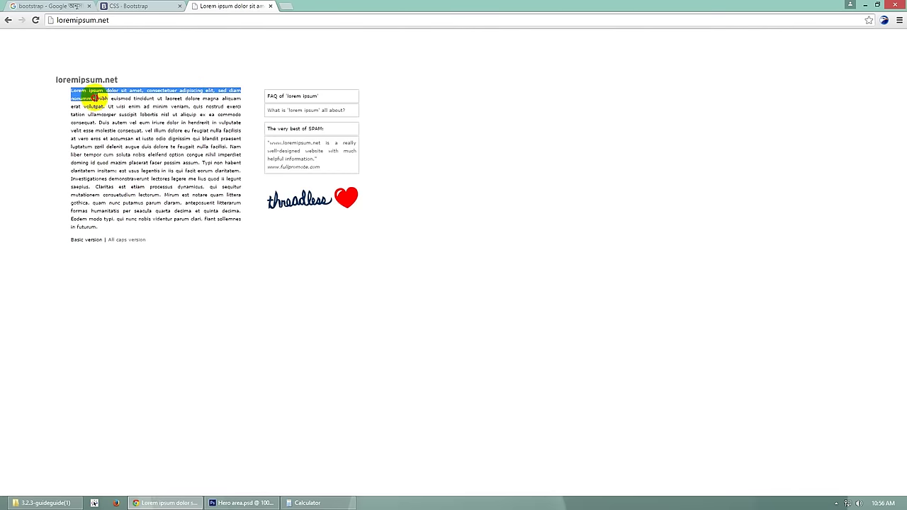
{"action": "left_click", "coordinate": [239, 502]}
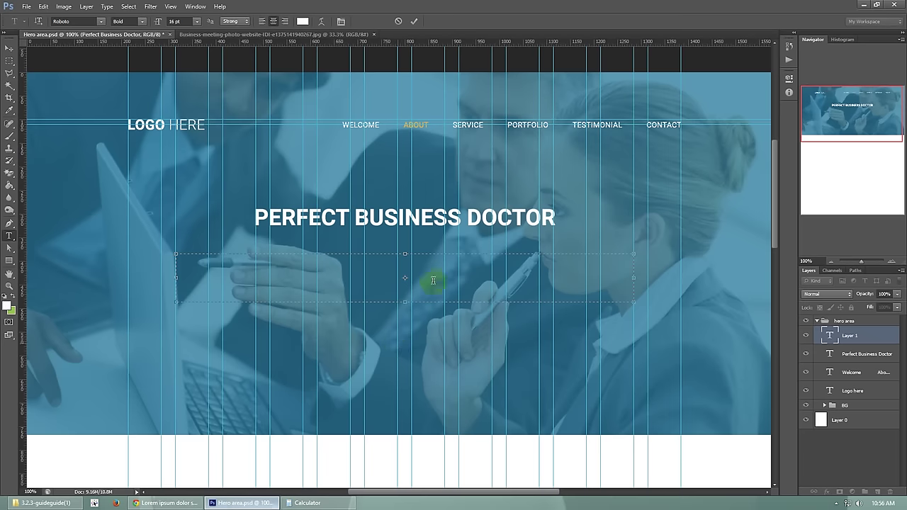
{"action": "type", "text": "LOREM IPSUM DOLOR SIT AMET, CONSECTETUER ADIPISCING ELIT, SED DIAM NONUMMY"}
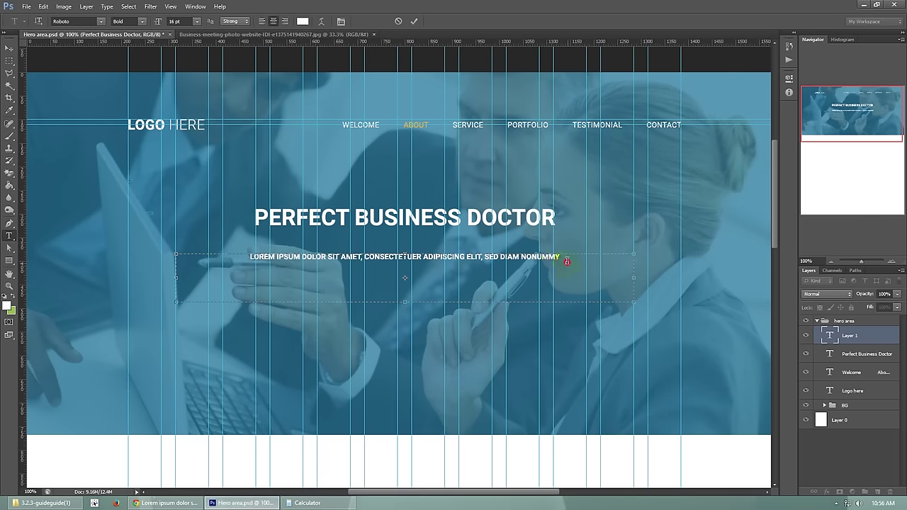
Change the pasted subtitle's font weight to Light and turn off All Caps for it.
{"action": "left_click_drag", "start_coordinate": [567, 261], "coordinate": [163, 257]}
{"action": "left_click", "coordinate": [134, 22]}
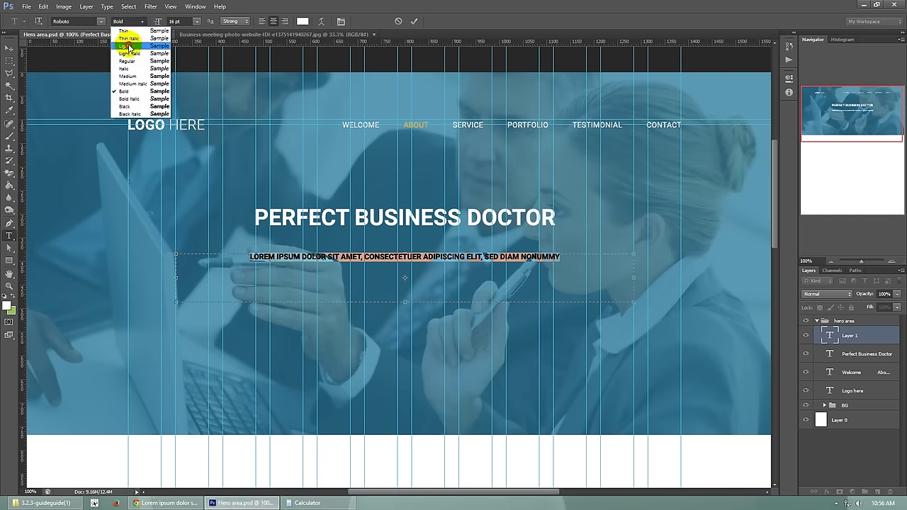
{"action": "left_click", "coordinate": [129, 46]}
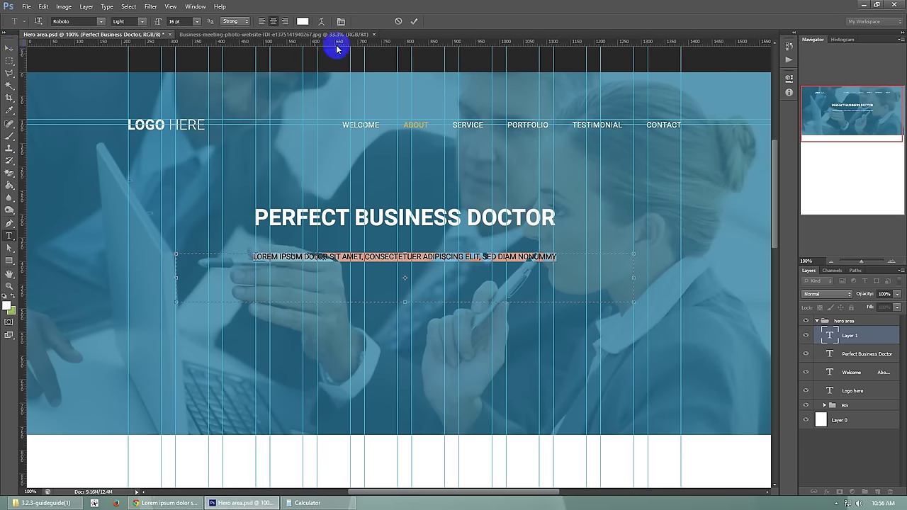
{"action": "left_click", "coordinate": [341, 21]}
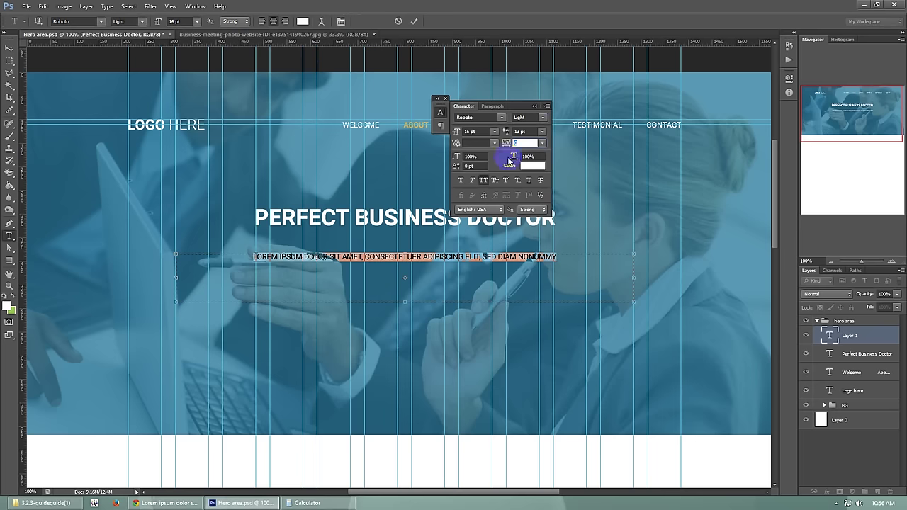
{"action": "left_click", "coordinate": [535, 107]}
{"action": "left_click", "coordinate": [423, 267]}
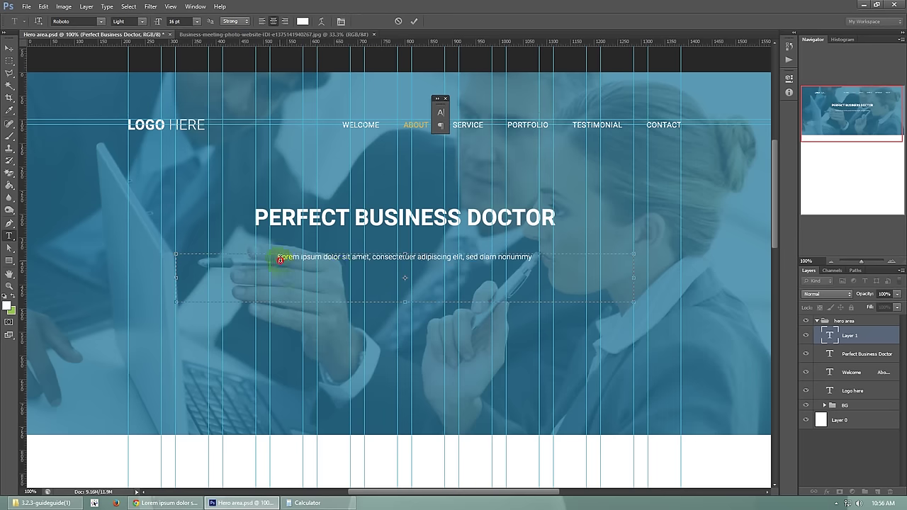
Retype the subtitle's first letter as a capital "L" so it begins with "Lorem".
{"action": "key", "text": "Delete"}
{"action": "type", "text": "l"}
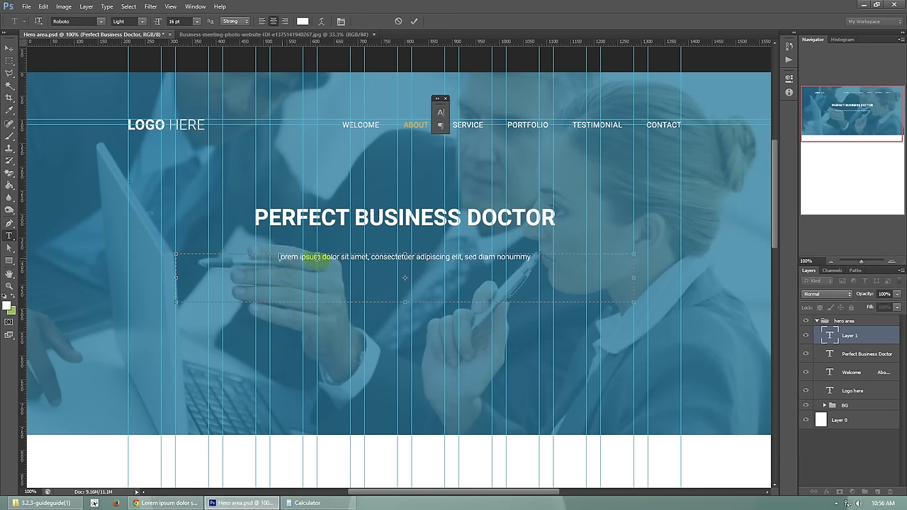
{"action": "key", "text": "BackSpace"}
{"action": "type", "text": "L"}
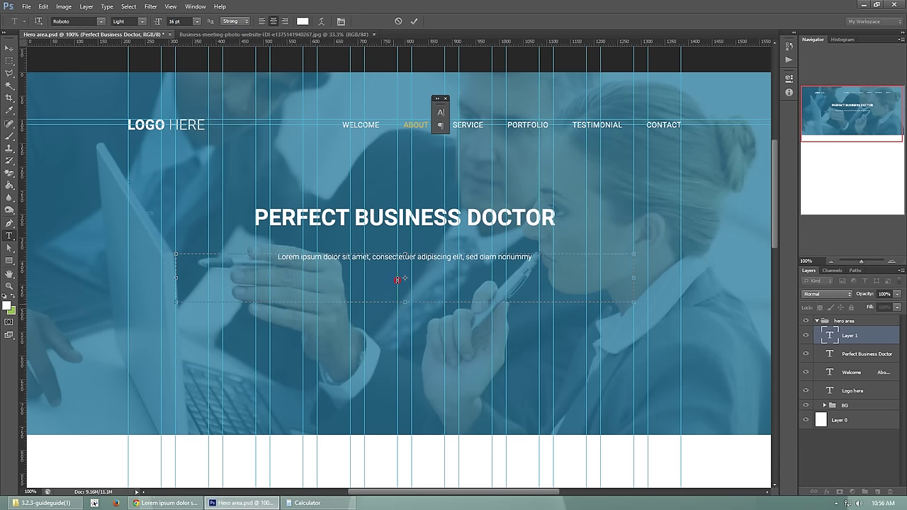
Nudge the subtitle up close beneath the headline and save the document with the guides hidden.
{"action": "left_click", "coordinate": [9, 49]}
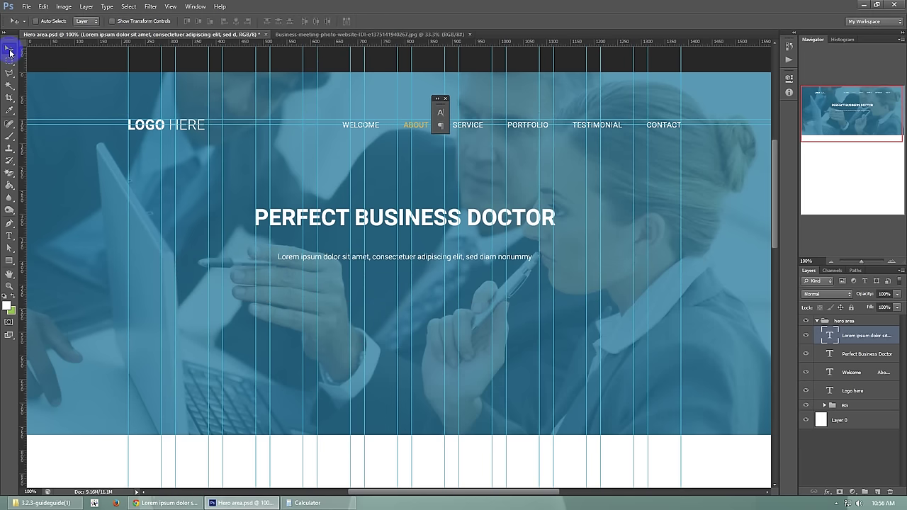
{"action": "key", "text": "shift+Up"}
{"action": "key", "text": "shift+Up"}
{"action": "key", "text": "Up"}
{"action": "key", "text": "Up"}
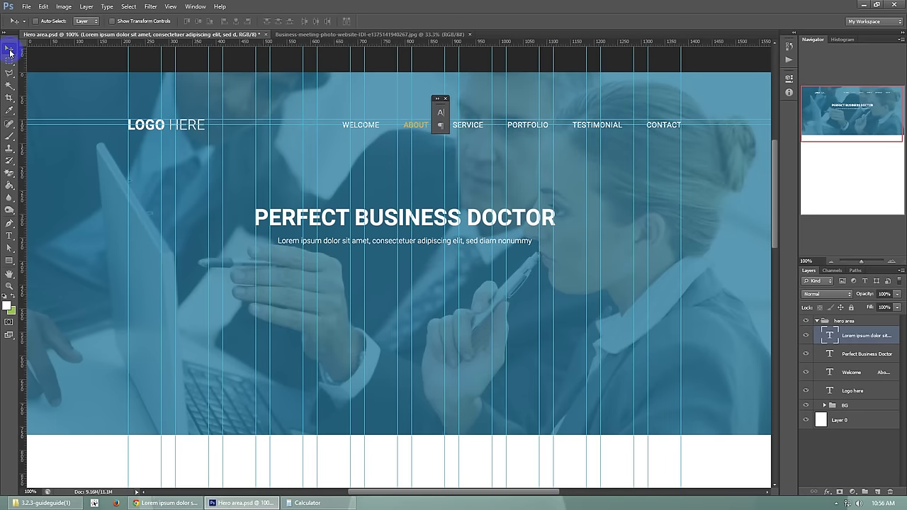
{"action": "key", "text": "Down"}
{"action": "key", "text": "ctrl+semicolon"}
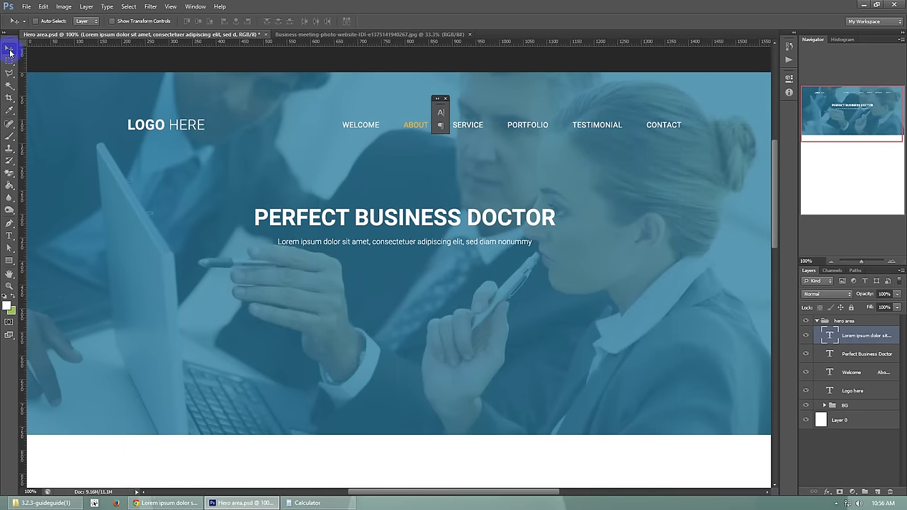
{"action": "key", "text": "ctrl+s"}
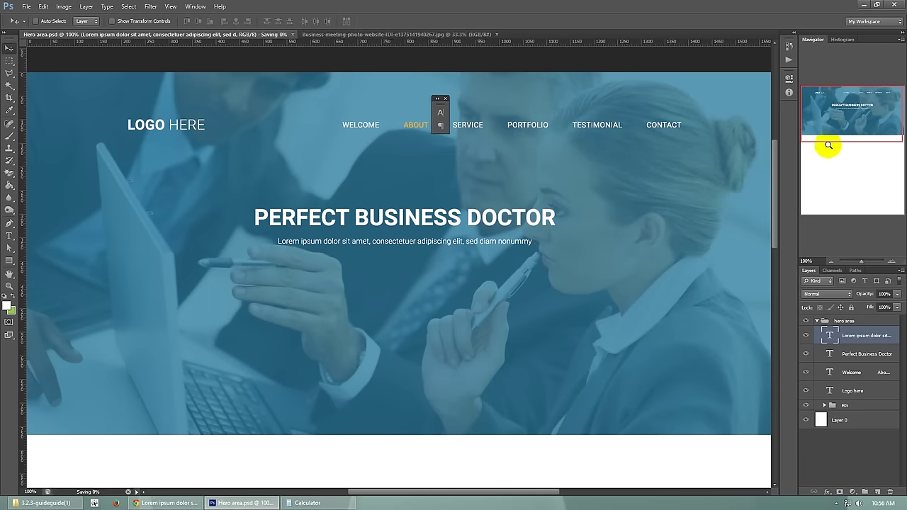
Apply a dark grey #333131 Color Overlay to the blue tint layer in the BG group and close the floating type panel.
{"action": "left_click", "coordinate": [834, 409]}
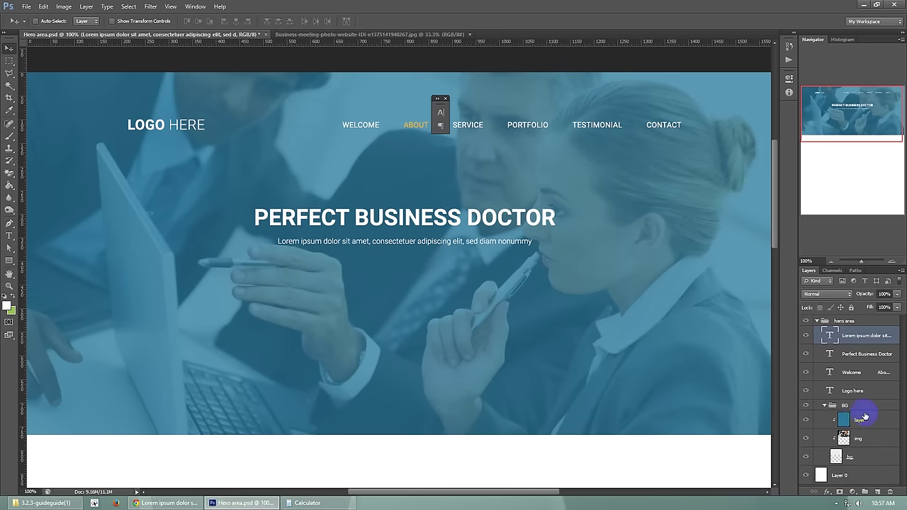
{"action": "left_click", "coordinate": [834, 421]}
{"action": "double_click", "coordinate": [885, 425]}
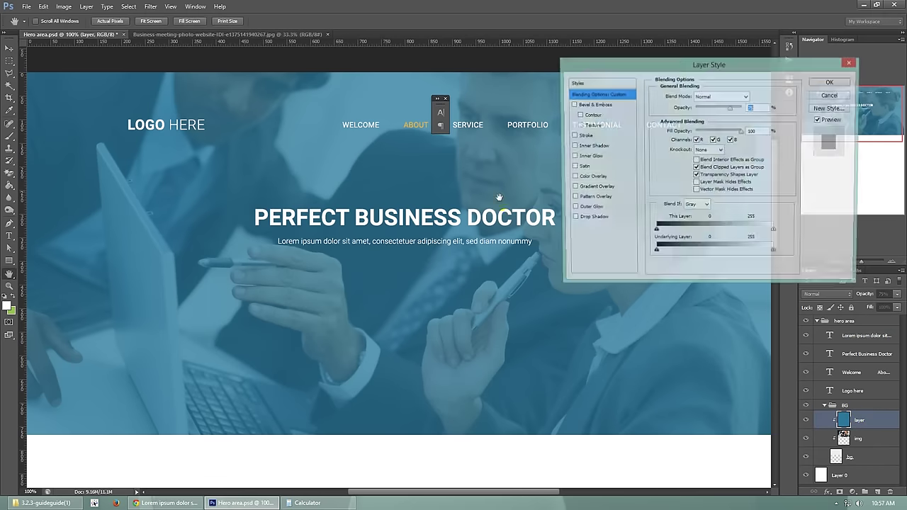
{"action": "left_click", "coordinate": [590, 177]}
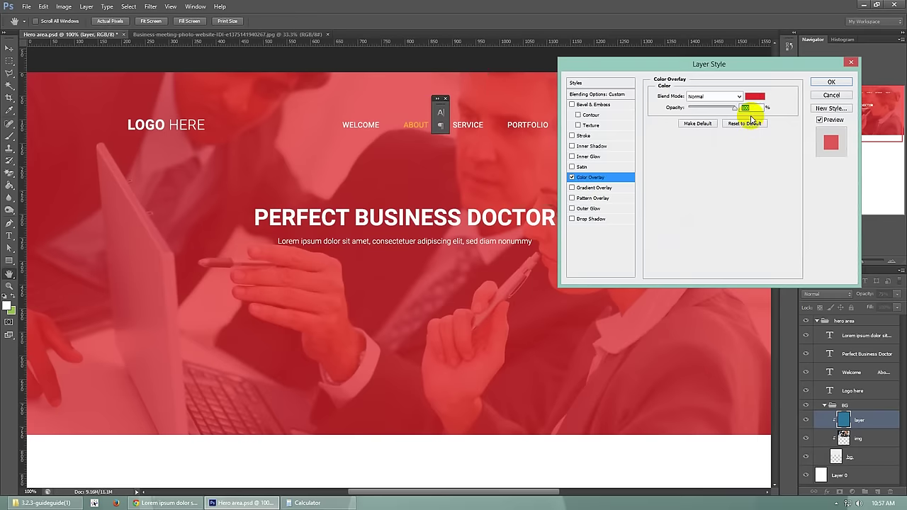
{"action": "left_click", "coordinate": [754, 96]}
{"action": "left_click", "coordinate": [496, 211]}
{"action": "mouse_move", "coordinate": [506, 208]}
{"action": "left_mouse_down"}
{"action": "mouse_move", "coordinate": [486, 202]}
{"action": "mouse_move", "coordinate": [491, 194]}
{"action": "mouse_move", "coordinate": [511, 207]}
{"action": "mouse_move", "coordinate": [506, 214]}
{"action": "mouse_move", "coordinate": [489, 215]}
{"action": "mouse_move", "coordinate": [505, 199]}
{"action": "left_mouse_up"}
{"action": "left_click", "coordinate": [723, 104]}
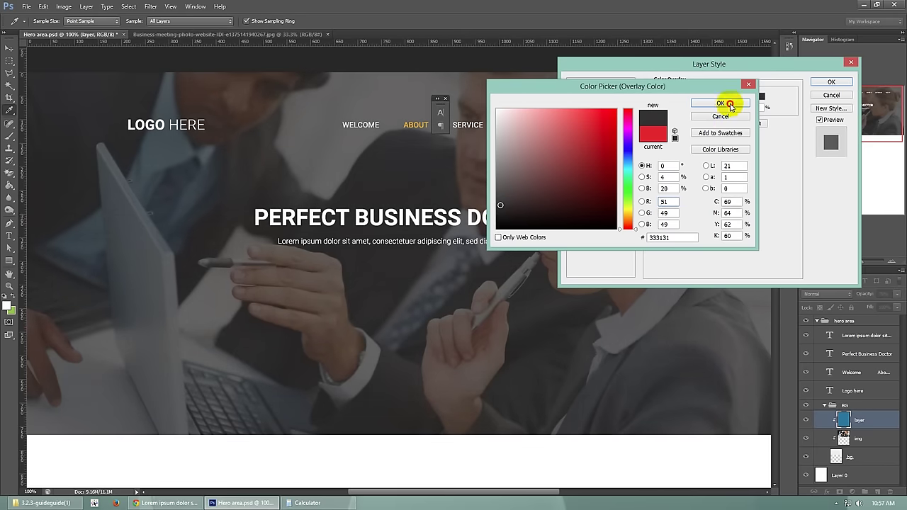
{"action": "left_click", "coordinate": [822, 86]}
{"action": "left_click_drag", "start_coordinate": [865, 138], "coordinate": [863, 104]}
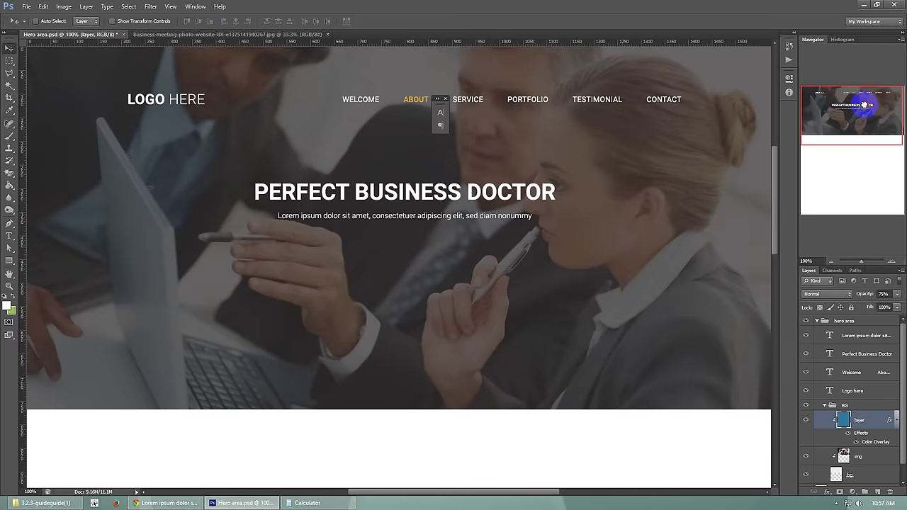
{"action": "left_click", "coordinate": [445, 98]}
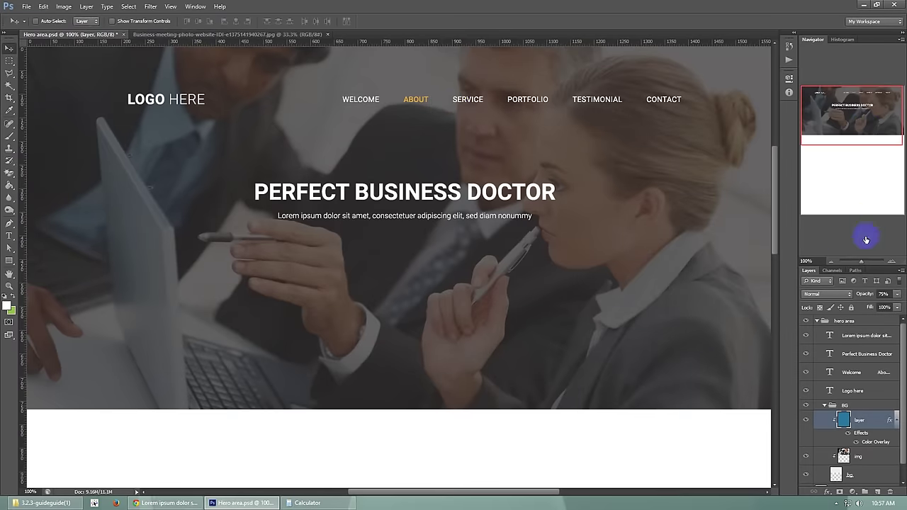
Try a Black & White adjustment layer over the img layer in the BG group and delete it.
{"action": "left_click", "coordinate": [829, 262]}
{"action": "left_click", "coordinate": [864, 159]}
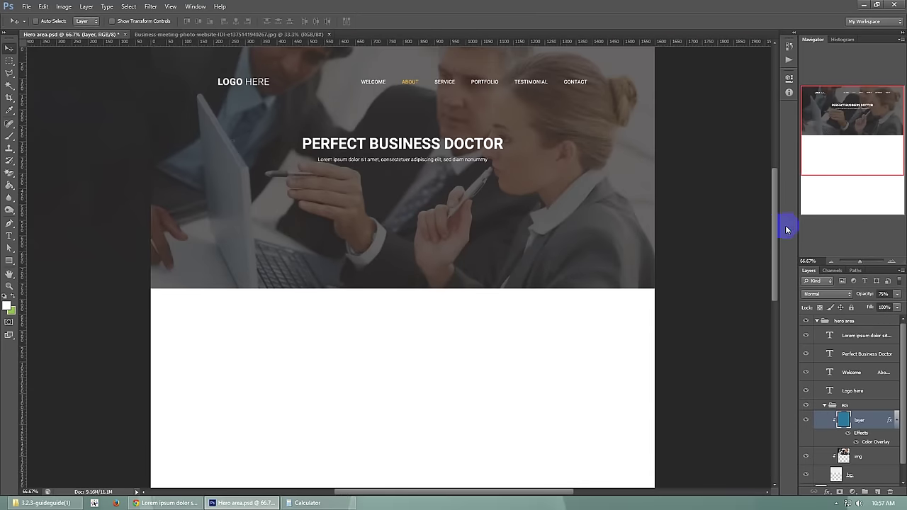
{"action": "scroll", "coordinate": [777, 225], "scroll_direction": "up", "scroll_amount": 1}
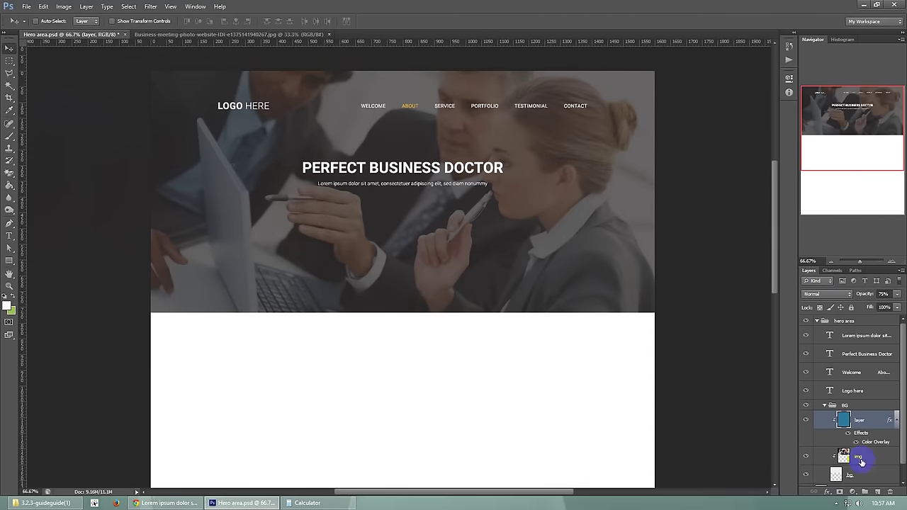
{"action": "left_click", "coordinate": [870, 462]}
{"action": "left_click", "coordinate": [853, 496]}
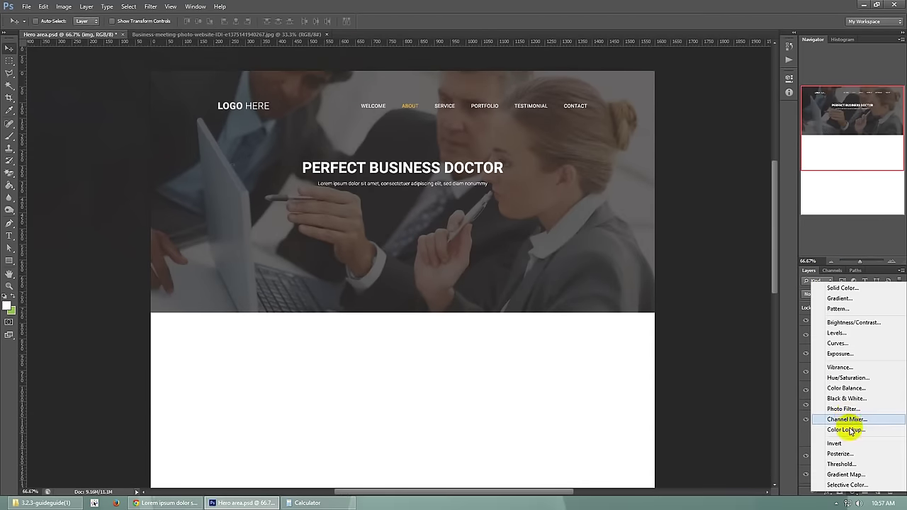
{"action": "left_click", "coordinate": [854, 399]}
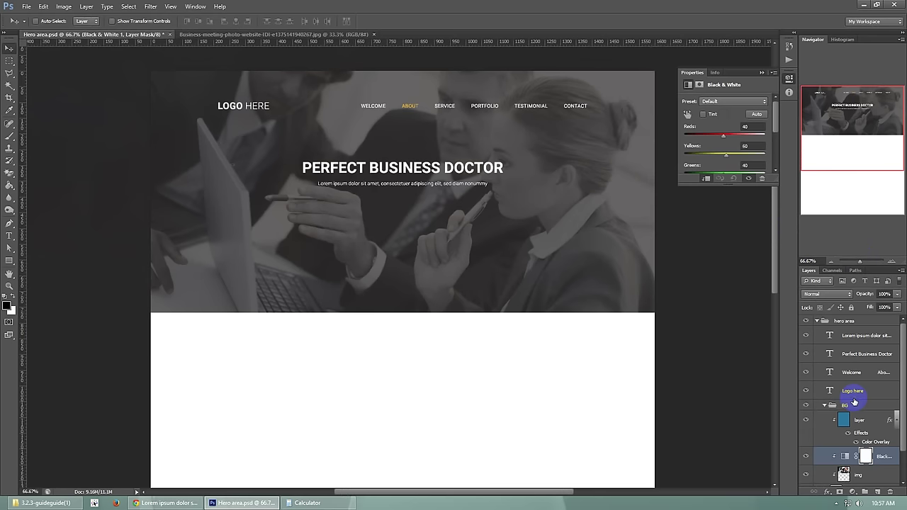
{"action": "left_click", "coordinate": [865, 454]}
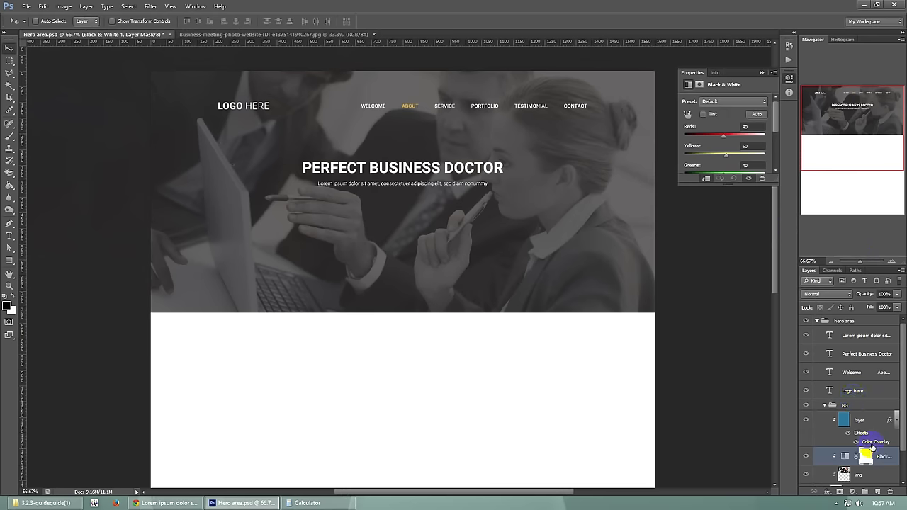
{"action": "key", "text": "Delete"}
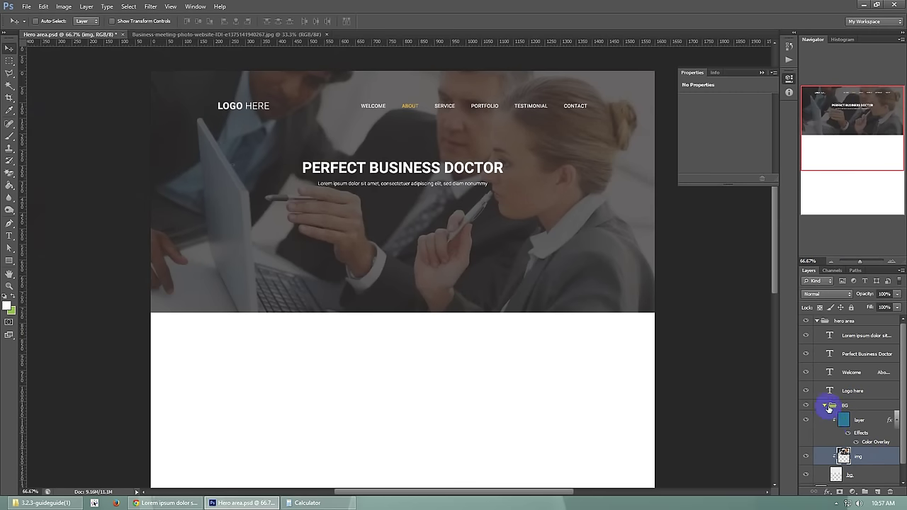
Collapse the BG group and group the logo and navigation menu text layers under the name "header".
{"action": "left_click", "coordinate": [824, 406]}
{"action": "scroll", "coordinate": [879, 414], "scroll_direction": "up", "scroll_amount": 1}
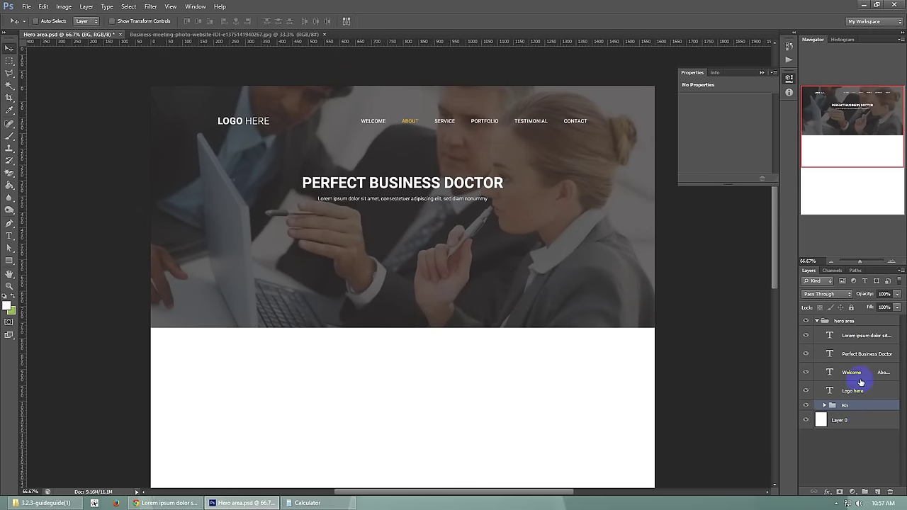
{"action": "left_click", "coordinate": [860, 384]}
{"action": "left_click", "coordinate": [762, 72]}
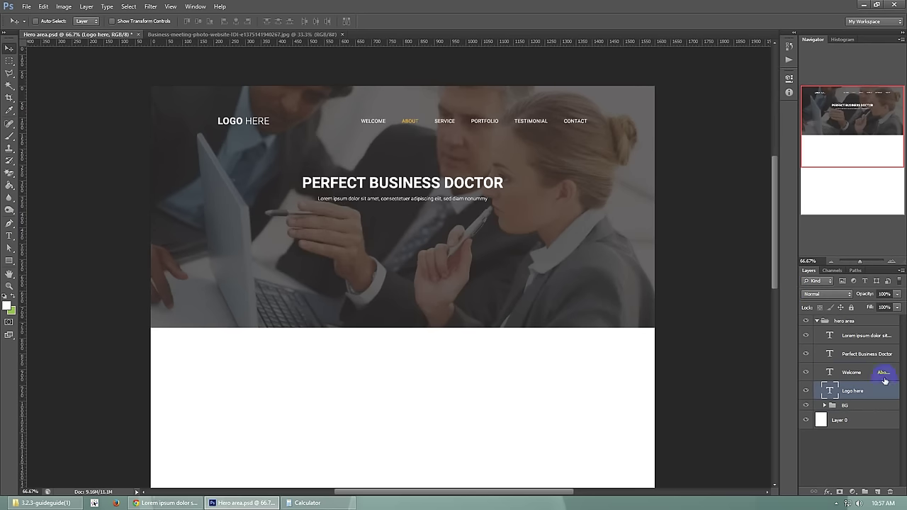
{"action": "left_click", "coordinate": [875, 377], "text": "shift"}
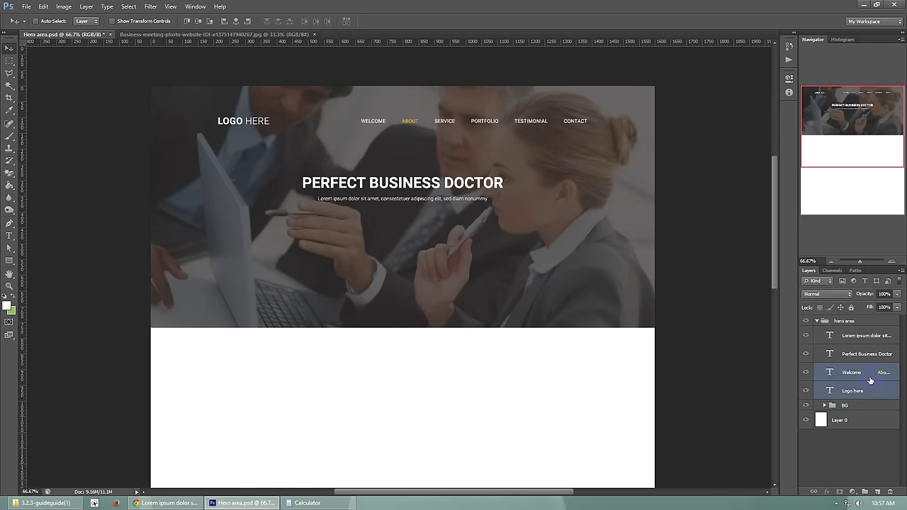
{"action": "key", "text": "ctrl+g"}
{"action": "left_click", "coordinate": [849, 368]}
{"action": "type", "text": "head"}
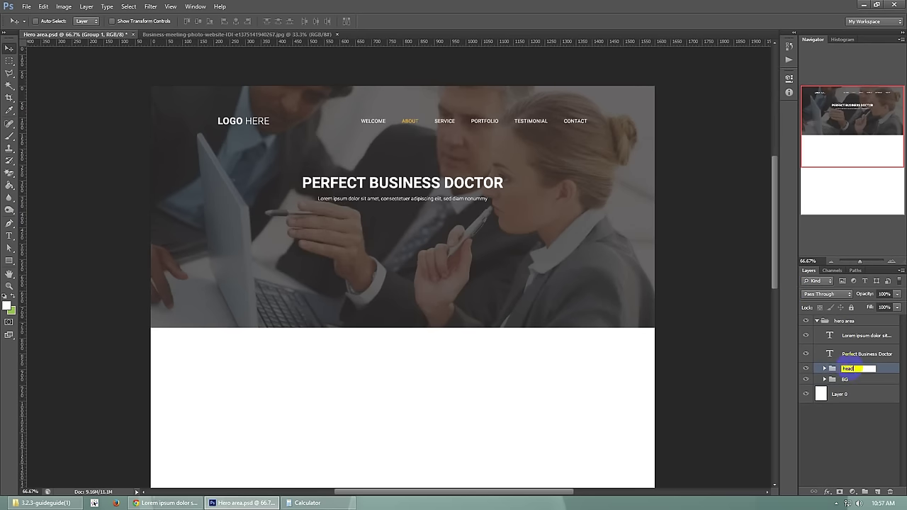
{"action": "type", "text": "er"}
{"action": "key", "text": "Return"}
Group the headline and subtitle text layers under the name "content".
{"action": "left_click", "coordinate": [871, 354]}
{"action": "left_click", "coordinate": [867, 335], "text": "shift"}
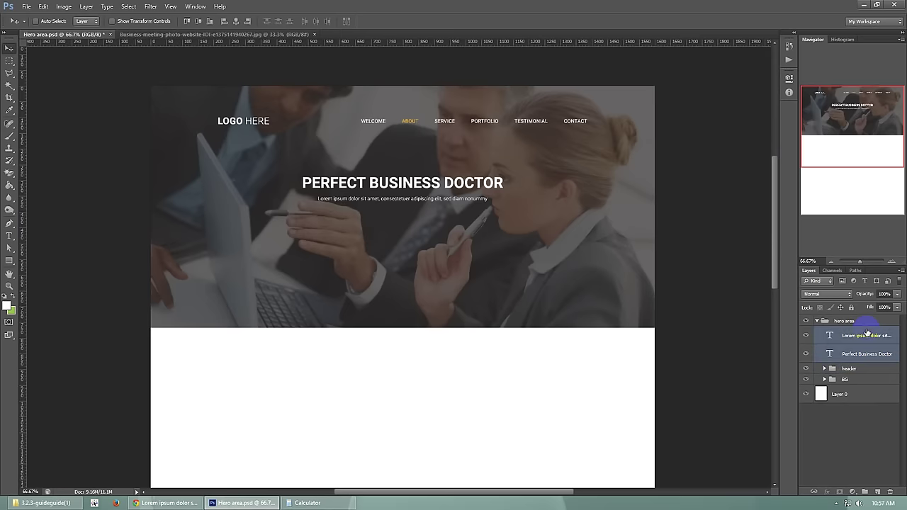
{"action": "key", "text": "ctrl+g"}
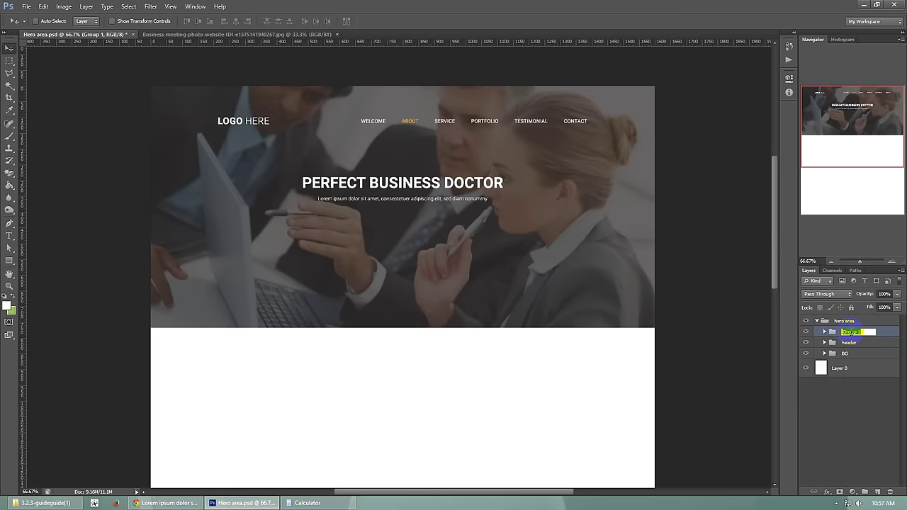
{"action": "left_click", "coordinate": [850, 331]}
{"action": "type", "text": "content"}
{"action": "key", "text": "Return"}
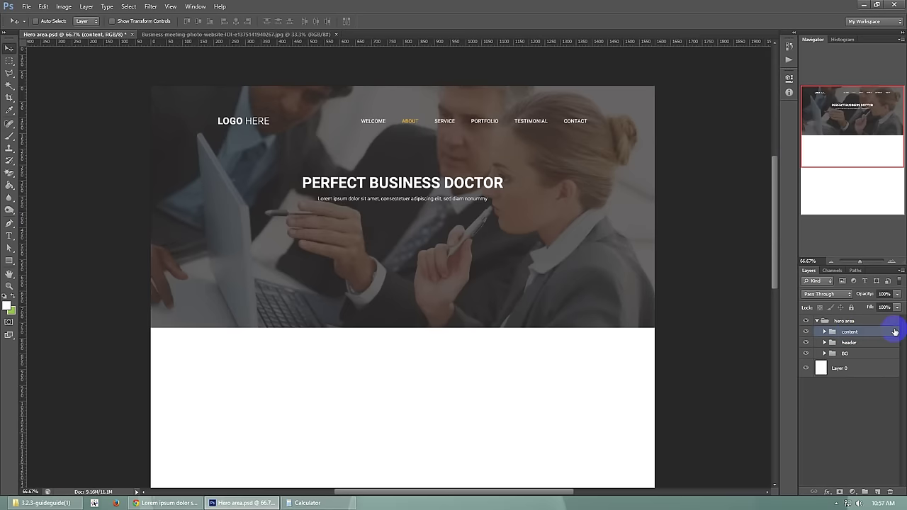
Nudge the content group slightly down beneath the navigation menu and save the document with the guides hidden.
{"action": "left_click_drag", "start_coordinate": [774, 189], "coordinate": [775, 185]}
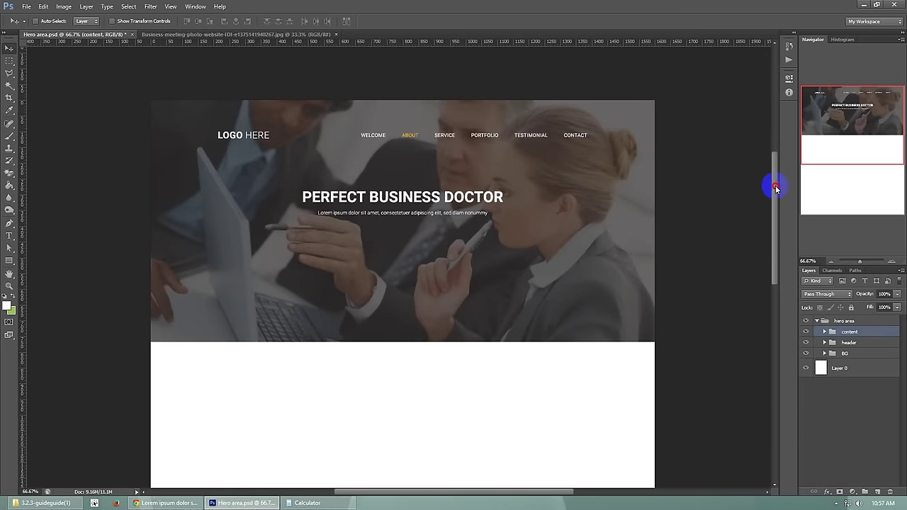
{"action": "left_click", "coordinate": [893, 260]}
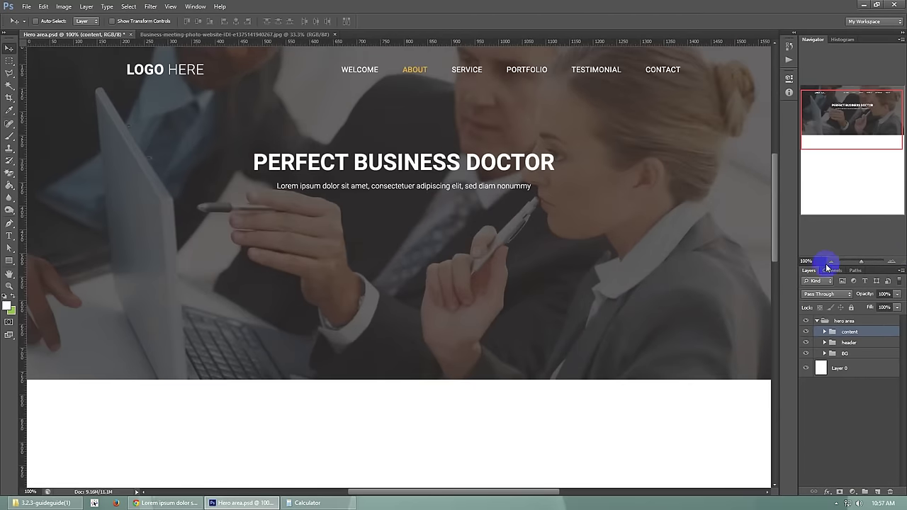
{"action": "left_click", "coordinate": [831, 261]}
{"action": "left_click", "coordinate": [843, 113]}
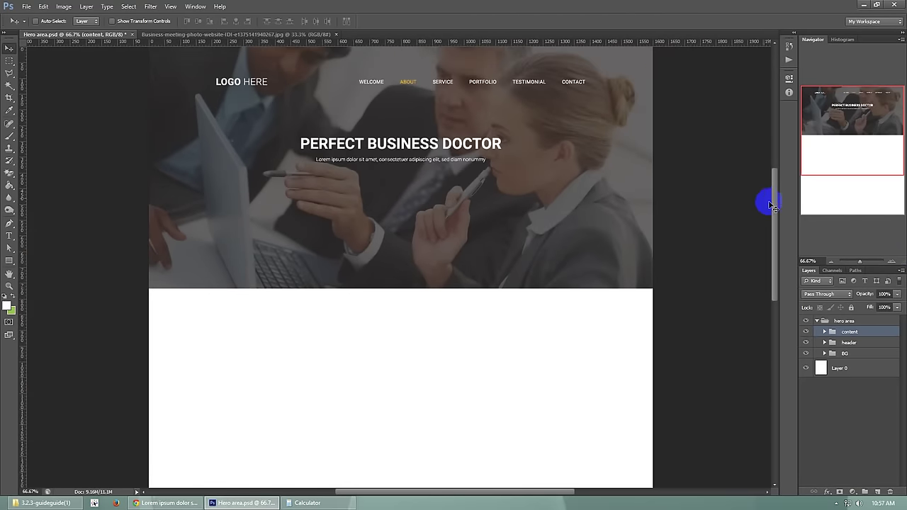
{"action": "left_click_drag", "start_coordinate": [776, 203], "coordinate": [778, 197]}
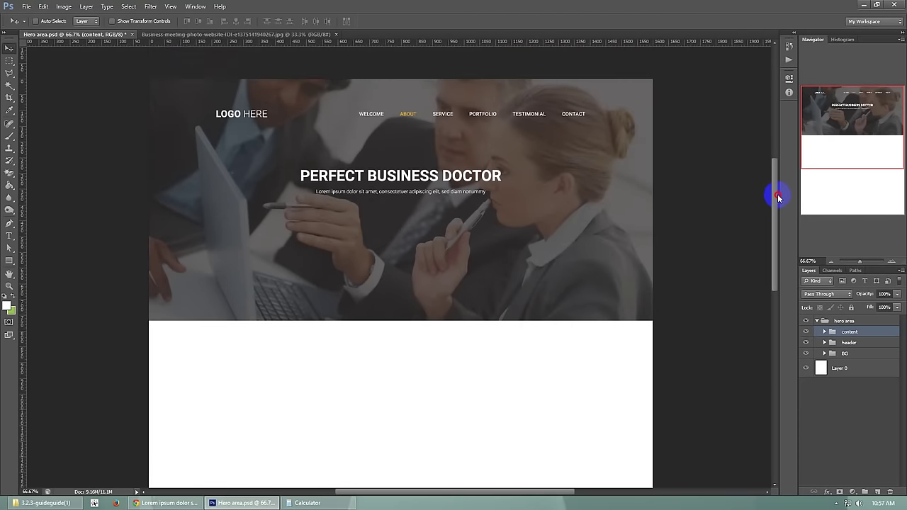
{"action": "key", "text": "ctrl+semicolon"}
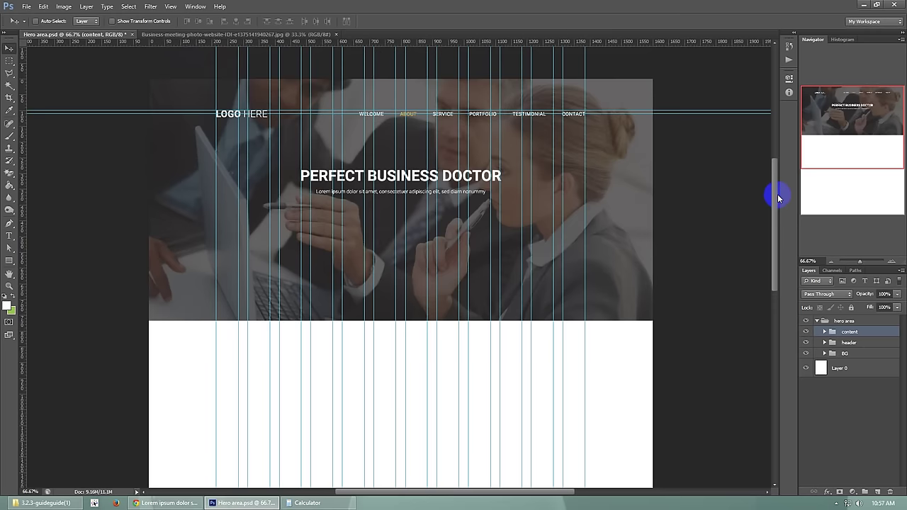
{"action": "key", "text": "ctrl+semicolon"}
{"action": "key", "text": "shift+Down"}
{"action": "key", "text": "shift+Down"}
{"action": "key", "text": "shift+Down"}
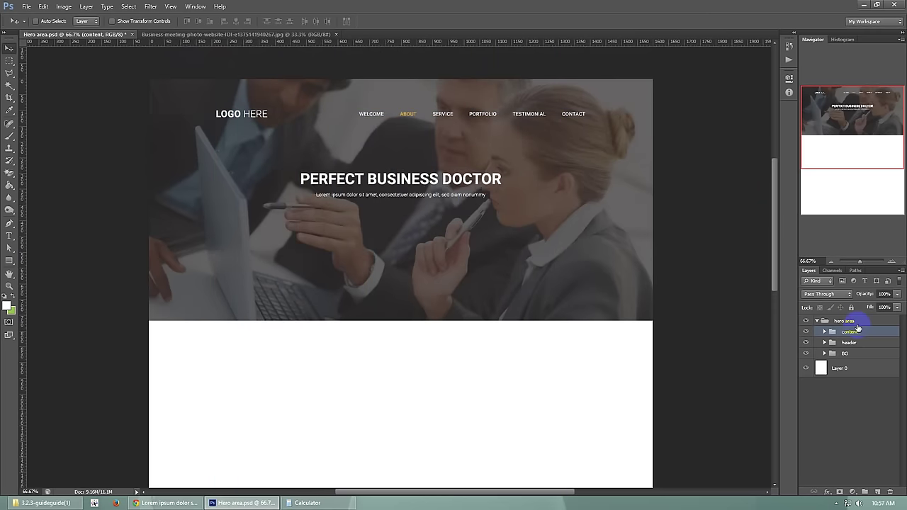
{"action": "key", "text": "shift+Down"}
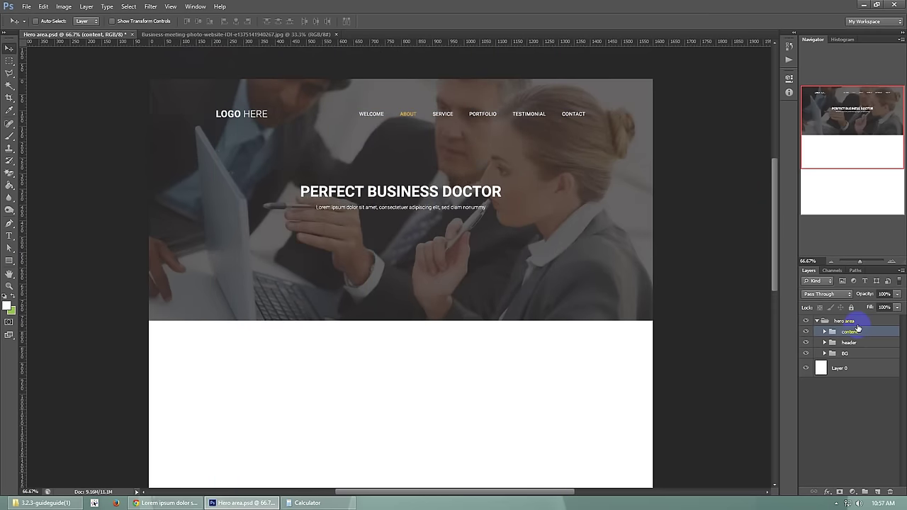
{"action": "key", "text": "shift+Up"}
{"action": "key", "text": "shift+Up"}
{"action": "key", "text": "shift+Up"}
{"action": "key", "text": "shift+Down"}
{"action": "key", "text": "shift+Up"}
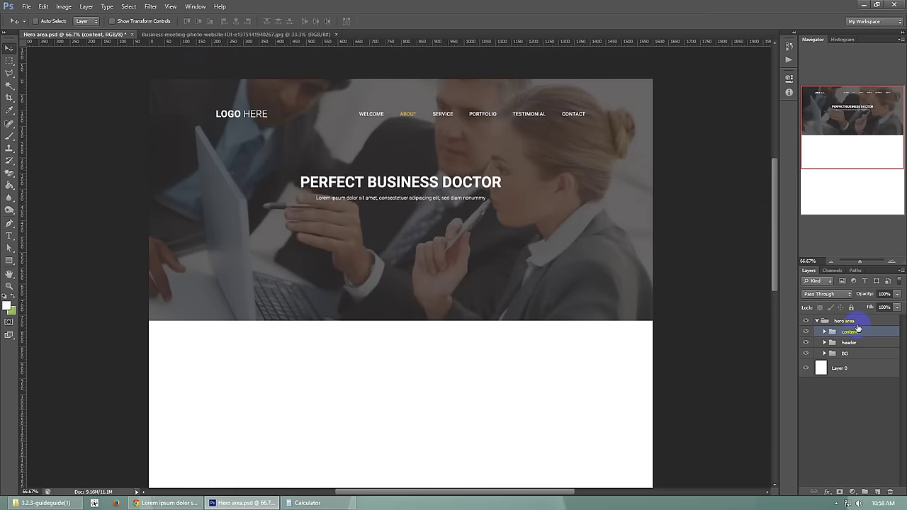
{"action": "key", "text": "shift+Down"}
{"action": "key", "text": "shift+Down"}
{"action": "key", "text": "shift+Up"}
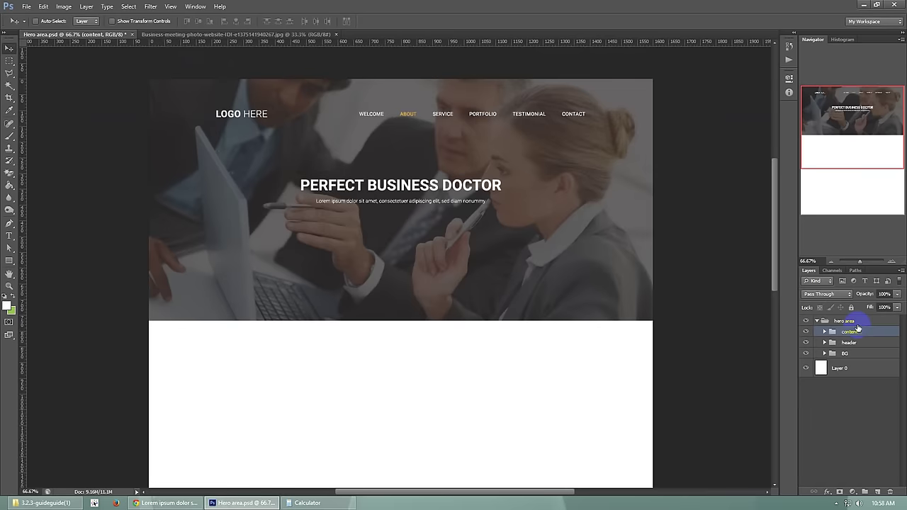
{"action": "key", "text": "ctrl+s"}
Draw a white rounded rectangle with a 50 px radius as a button shape centred beneath the subtitle.
{"action": "left_click_drag", "start_coordinate": [829, 141], "coordinate": [830, 127]}
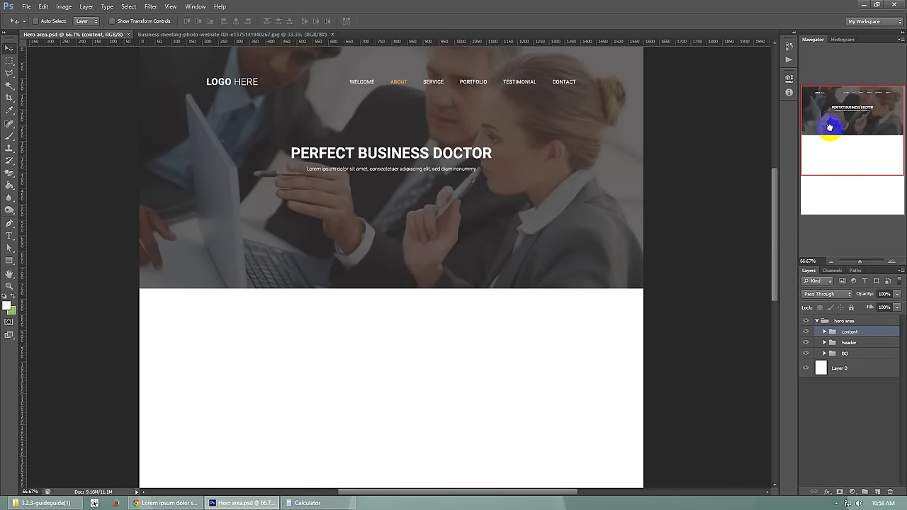
{"action": "mouse_move", "coordinate": [775, 201]}
{"action": "left_mouse_down"}
{"action": "mouse_move", "coordinate": [775, 176]}
{"action": "mouse_move", "coordinate": [775, 199]}
{"action": "mouse_move", "coordinate": [774, 186]}
{"action": "left_mouse_up"}
{"action": "left_click_drag", "start_coordinate": [773, 186], "coordinate": [775, 186]}
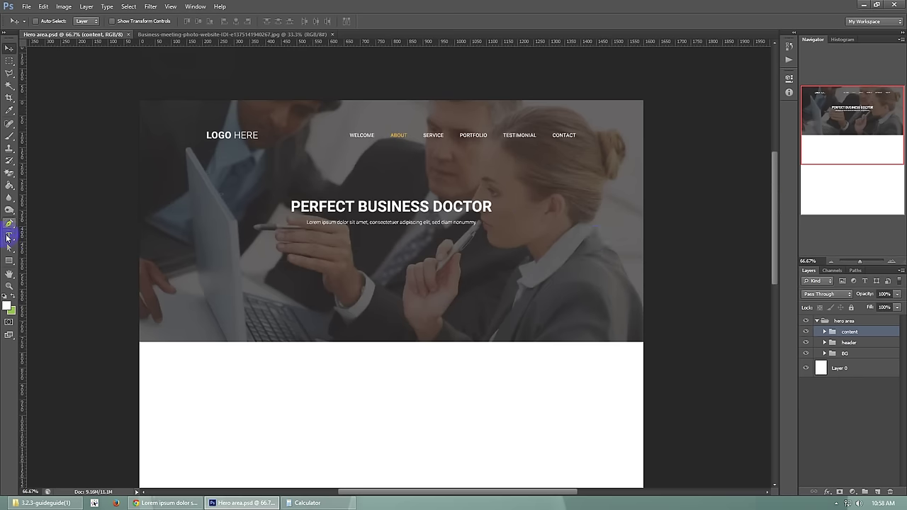
{"action": "left_click", "coordinate": [10, 260]}
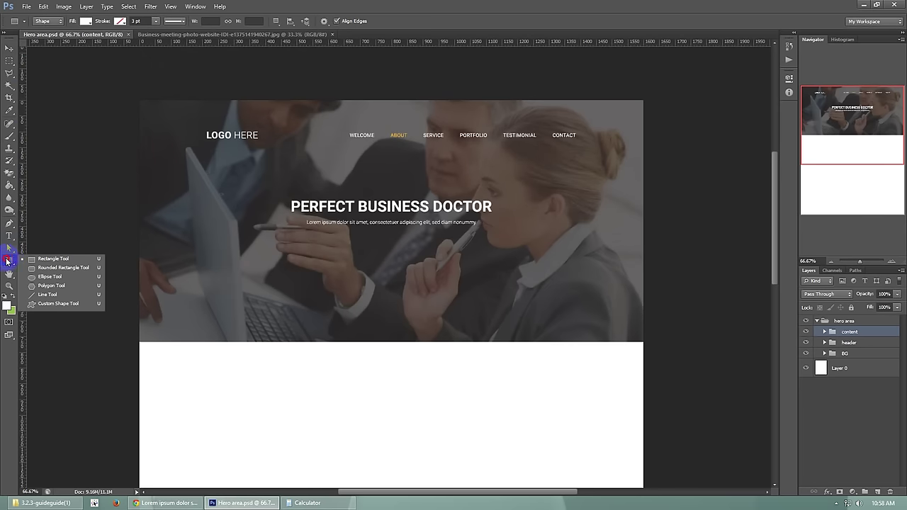
{"action": "left_click", "coordinate": [10, 60]}
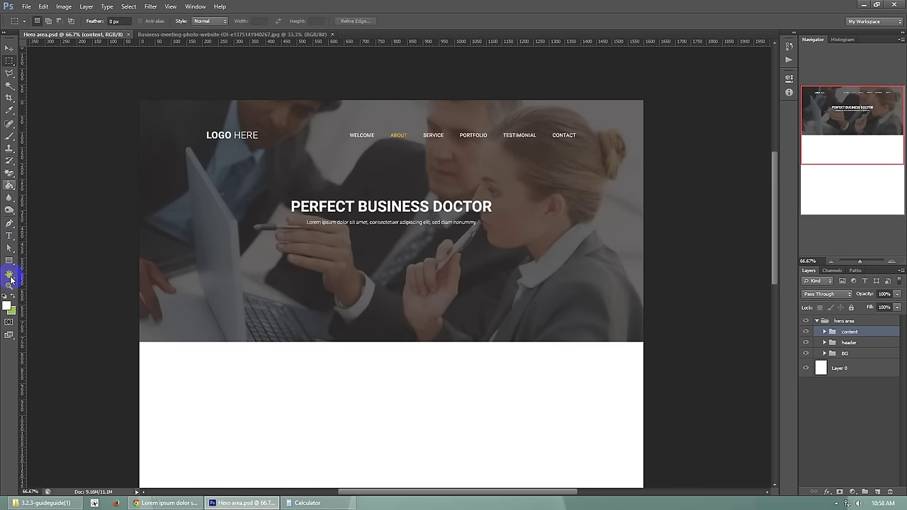
{"action": "left_click", "coordinate": [10, 262]}
{"action": "left_click", "coordinate": [55, 270]}
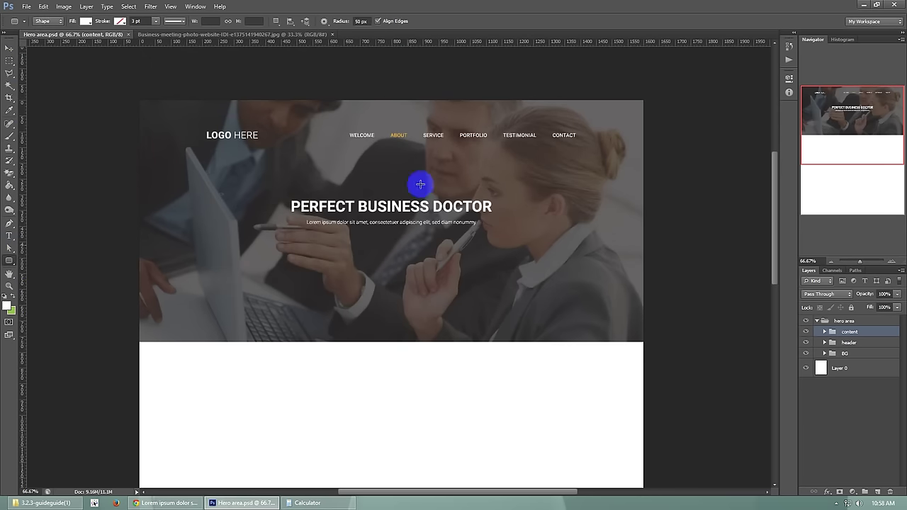
{"action": "double_click", "coordinate": [361, 21]}
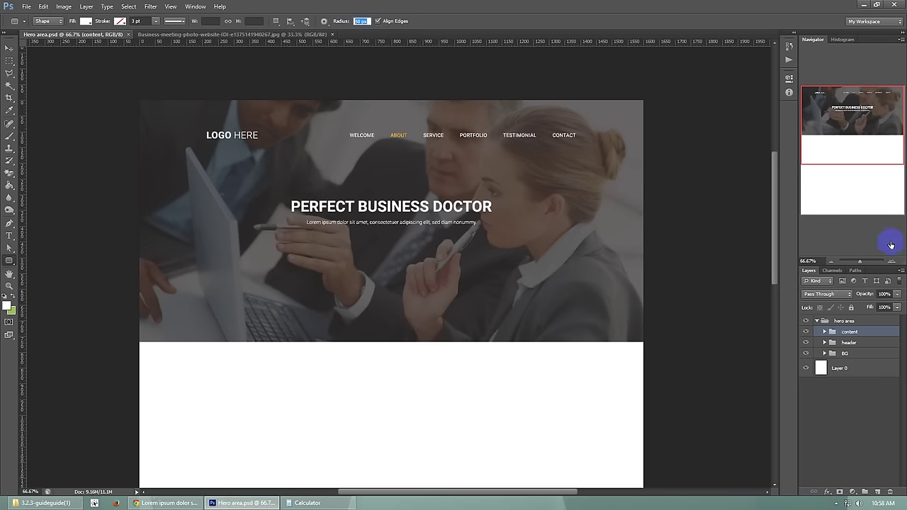
{"action": "left_click", "coordinate": [893, 262]}
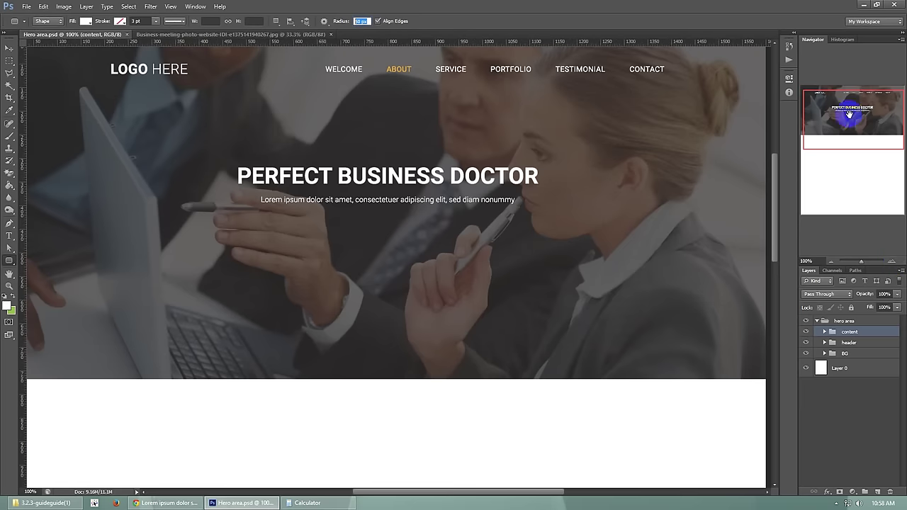
{"action": "left_click_drag", "start_coordinate": [317, 229], "coordinate": [415, 245]}
Put the rounded rectangle in a new group named "button" and rename the shape layer "bg".
{"action": "left_click", "coordinate": [9, 48]}
{"action": "key", "text": "ctrl+g"}
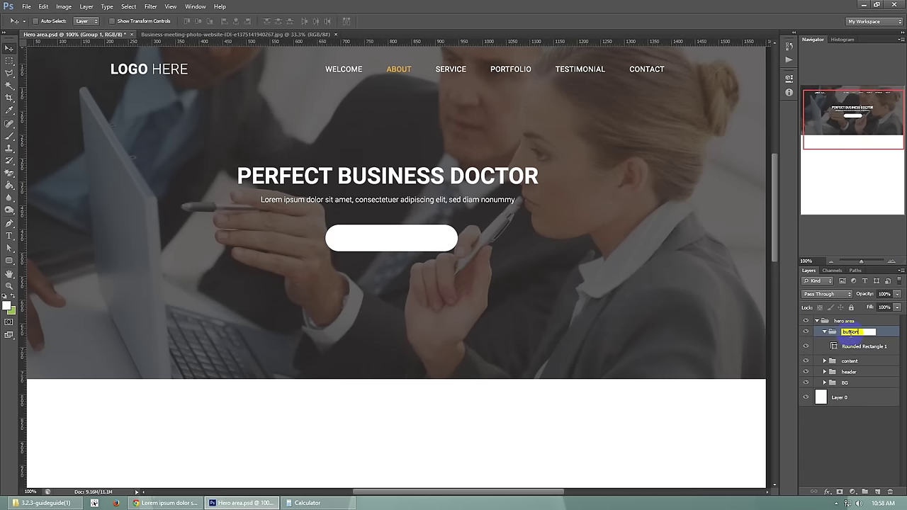
{"action": "left_click", "coordinate": [897, 334]}
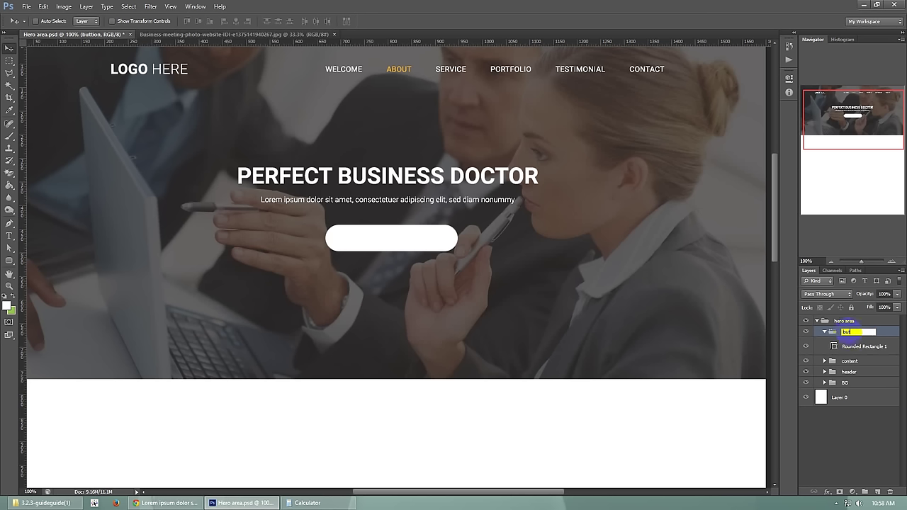
{"action": "double_click", "coordinate": [865, 349]}
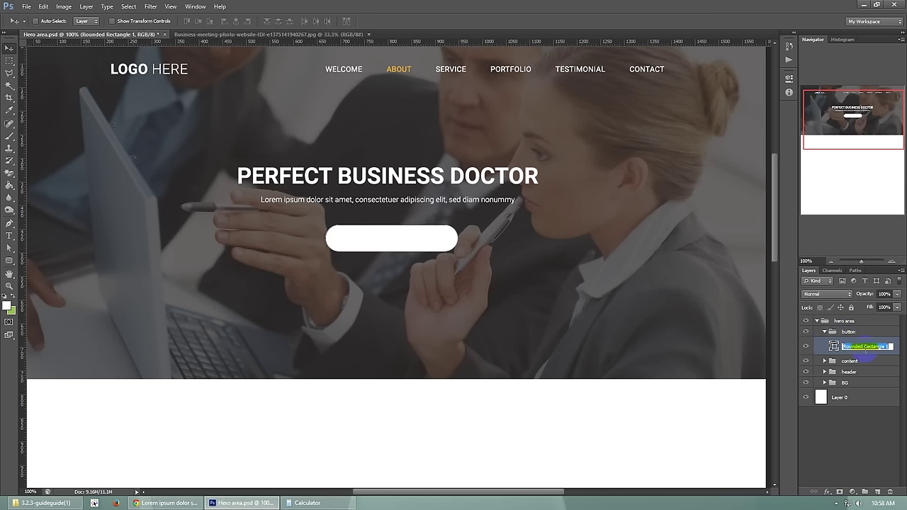
{"action": "type", "text": "bg"}
{"action": "left_click", "coordinate": [893, 350]}
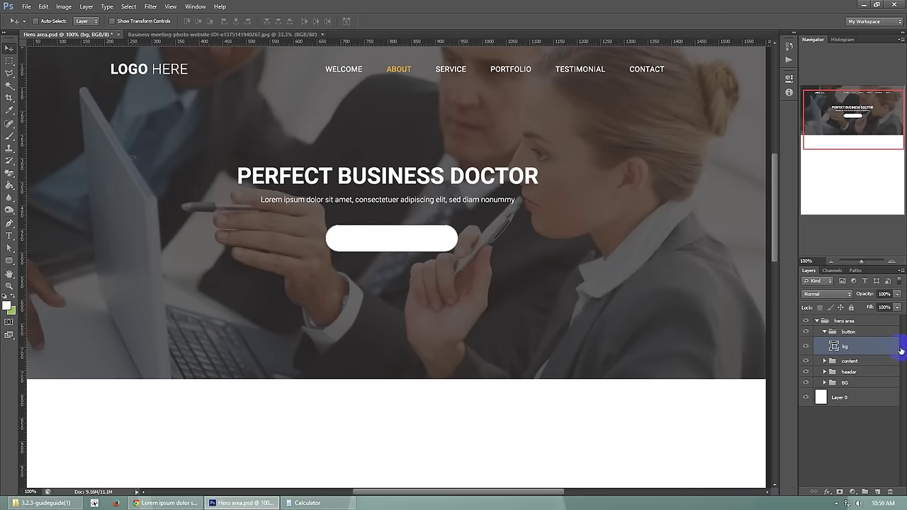
Set the button shape's fill opacity to 0% and give it a white 2 px outside stroke.
{"action": "double_click", "coordinate": [900, 351]}
{"action": "left_click_drag", "start_coordinate": [741, 132], "coordinate": [679, 130]}
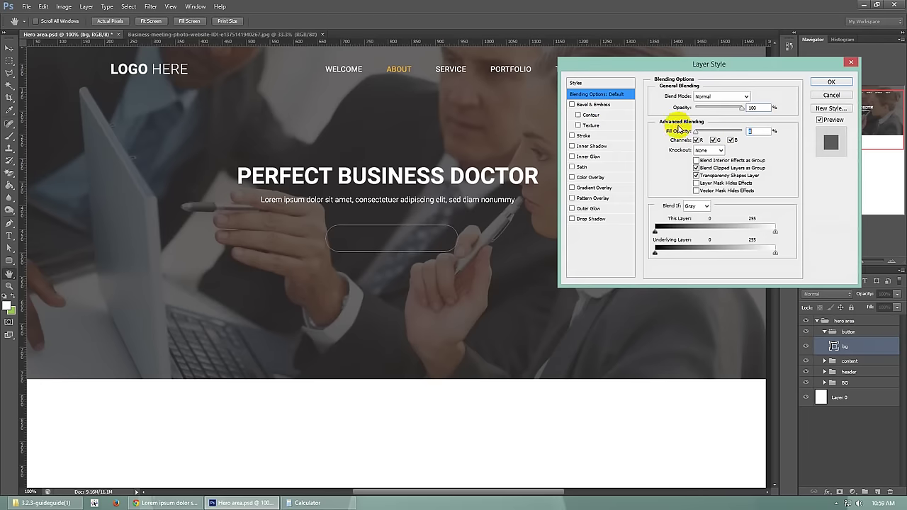
{"action": "left_click", "coordinate": [579, 137]}
{"action": "left_click", "coordinate": [675, 165]}
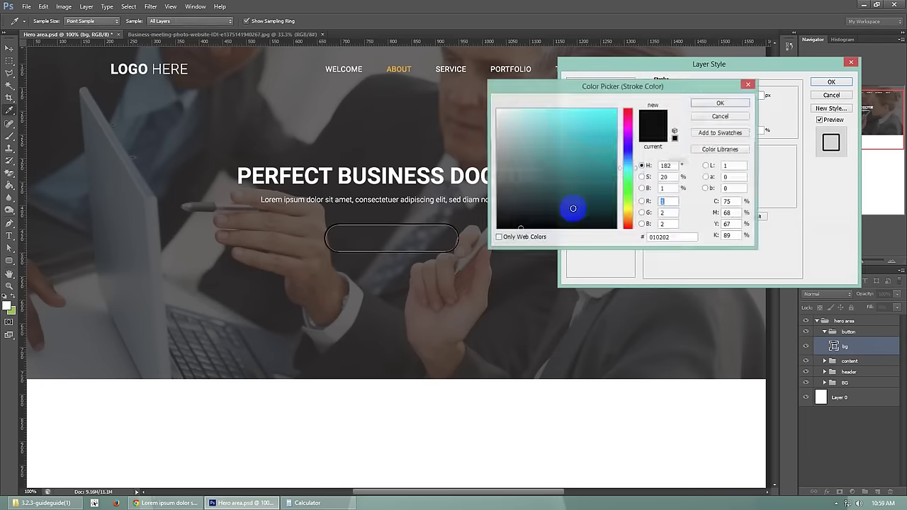
{"action": "left_click_drag", "start_coordinate": [572, 208], "coordinate": [583, 101]}
{"action": "left_click", "coordinate": [705, 103]}
{"action": "double_click", "coordinate": [755, 94]}
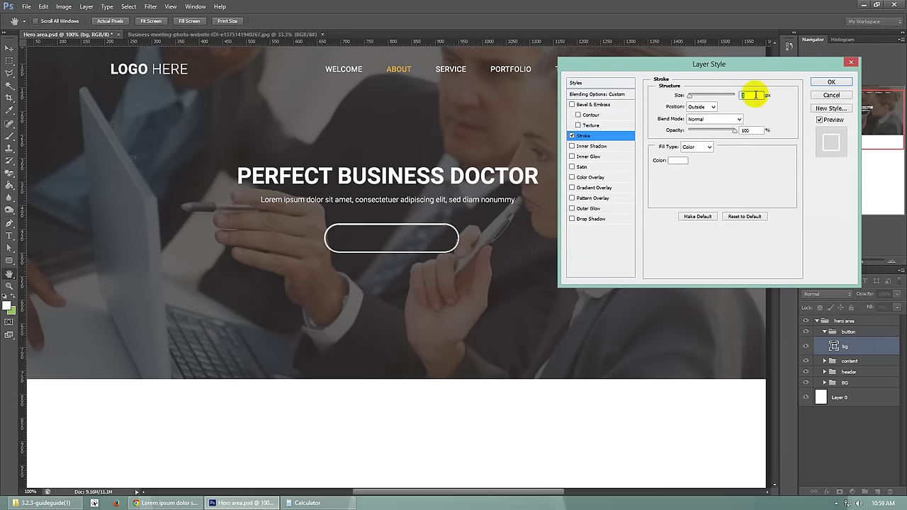
{"action": "key", "text": "Down"}
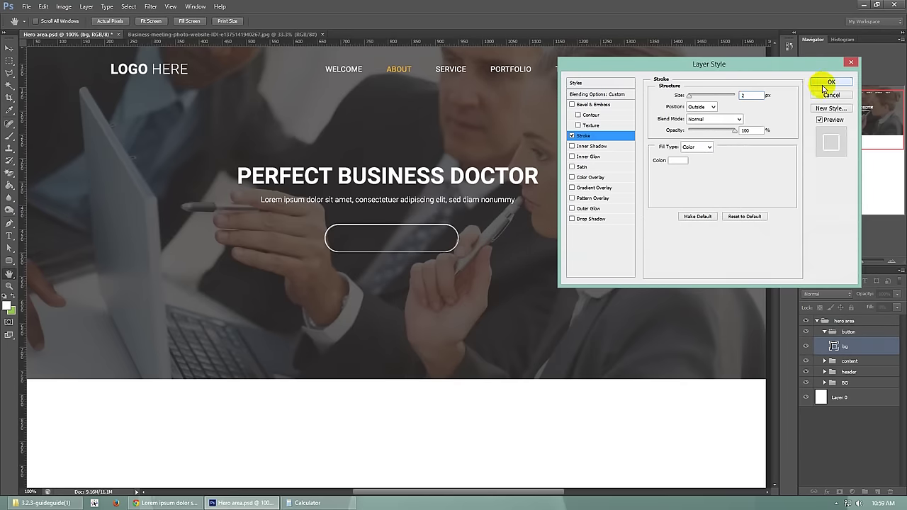
{"action": "left_click", "coordinate": [827, 83]}
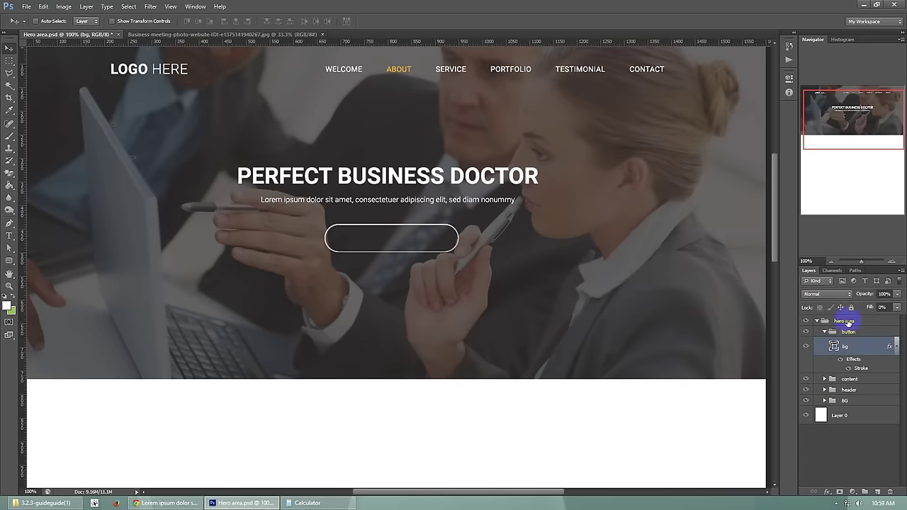
Add a new text layer above the shape with a text box spanning the button and enter "Get a".
{"action": "left_click", "coordinate": [877, 491]}
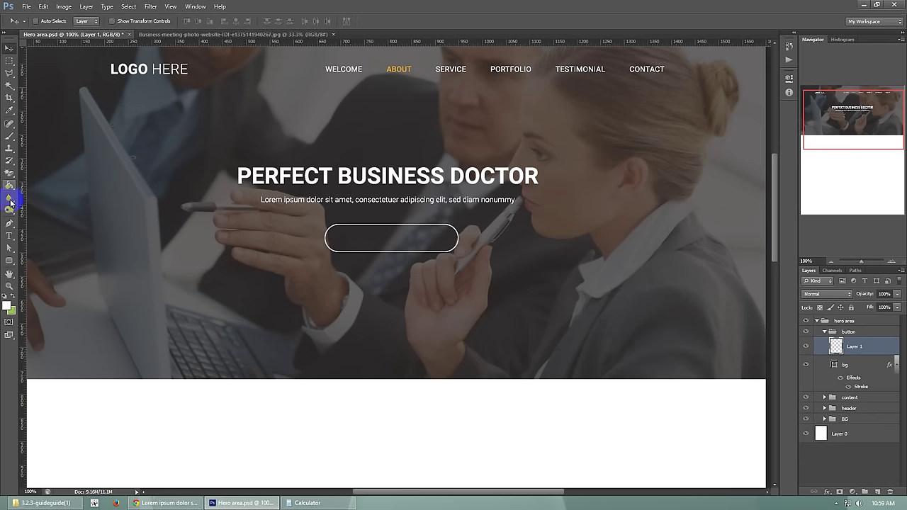
{"action": "left_click", "coordinate": [9, 236]}
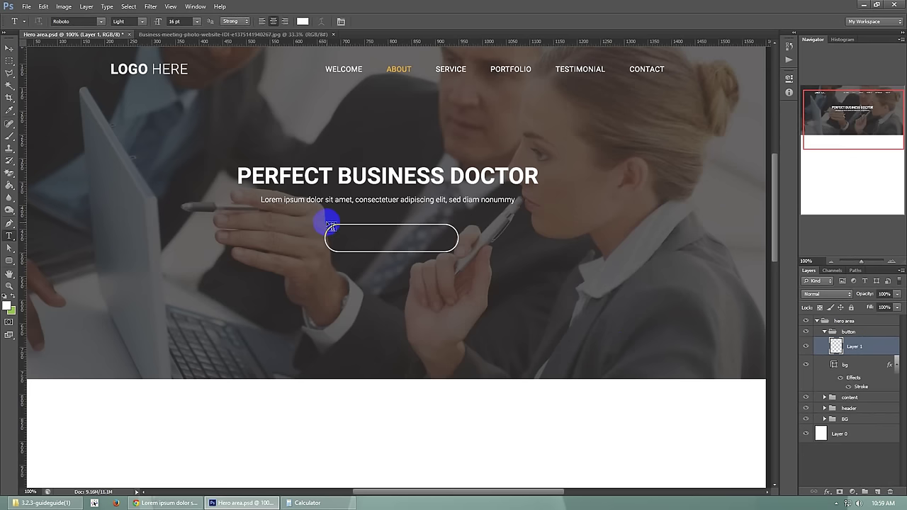
{"action": "left_click_drag", "start_coordinate": [326, 223], "coordinate": [458, 260]}
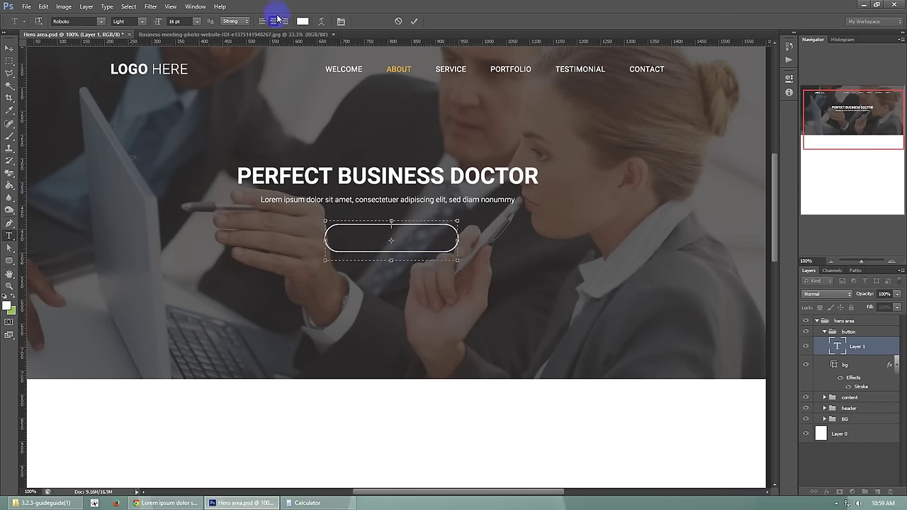
{"action": "left_click", "coordinate": [303, 21]}
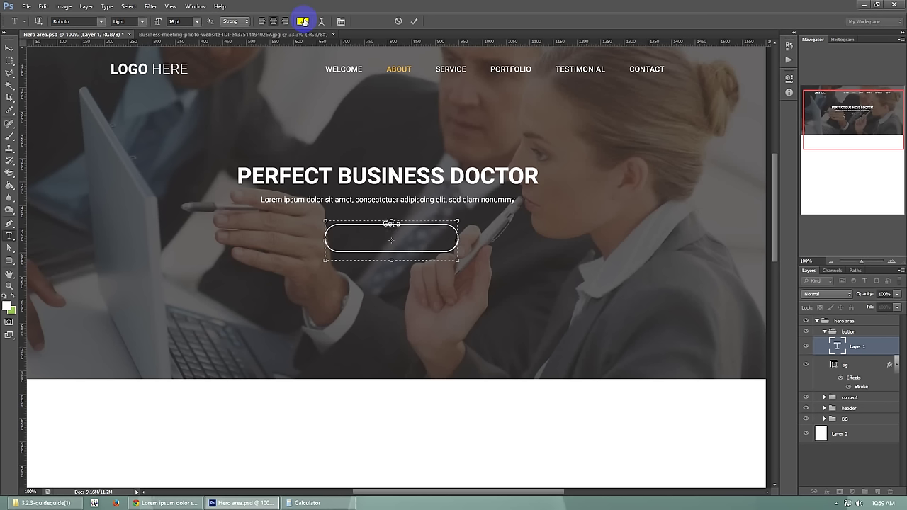
Switch to Chrome, search Google for "prescription" in a new tab and copy the correctly spelled word.
{"action": "left_click", "coordinate": [145, 505]}
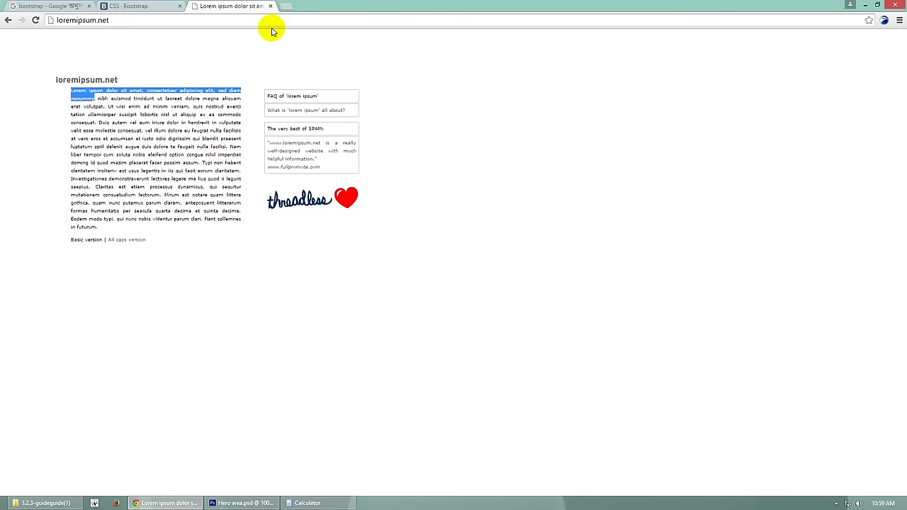
{"action": "left_click", "coordinate": [288, 8]}
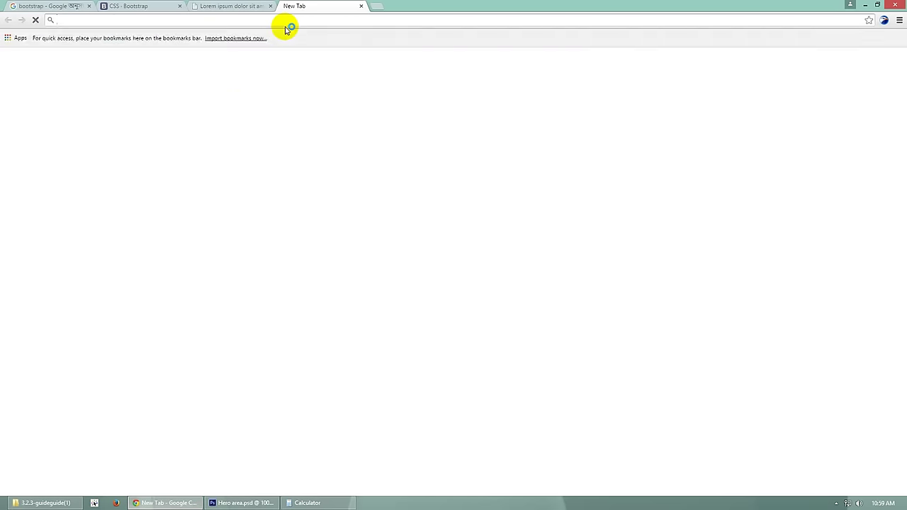
{"action": "type", "text": "presecription"}
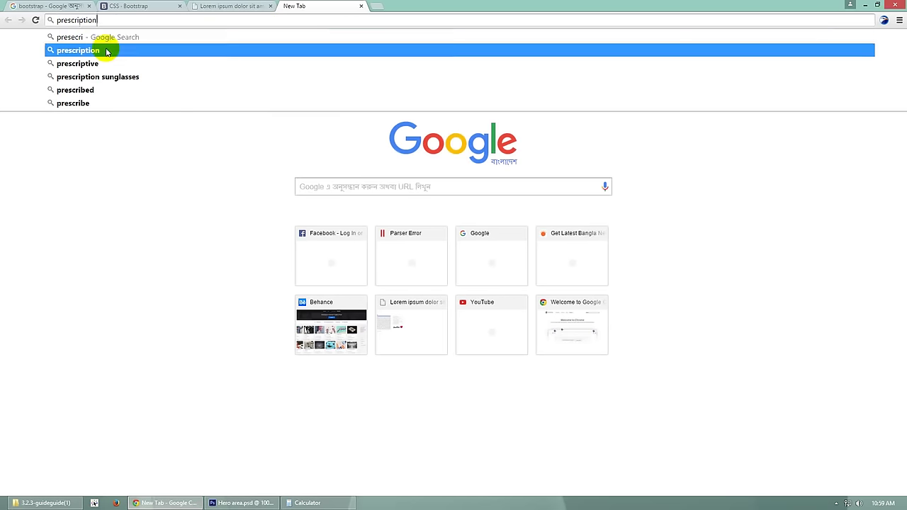
{"action": "left_click", "coordinate": [105, 51]}
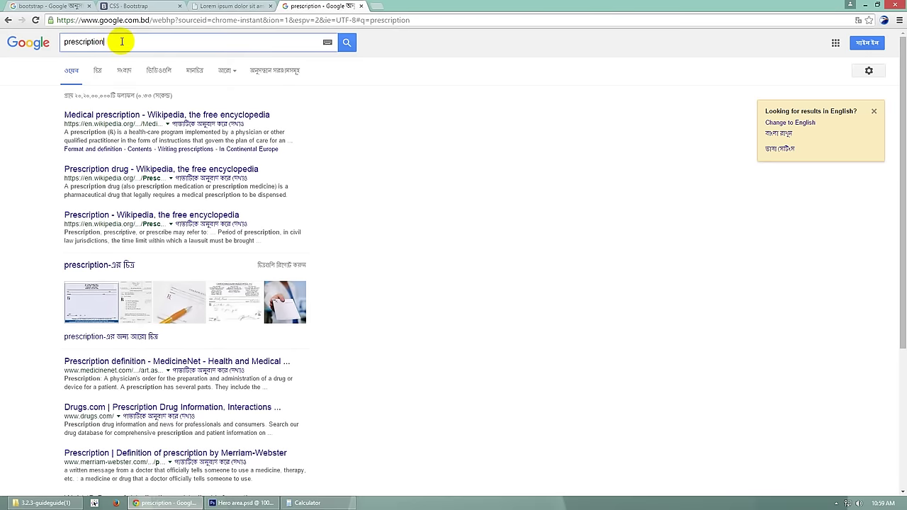
{"action": "left_click_drag", "start_coordinate": [120, 41], "coordinate": [27, 41]}
{"action": "key", "text": "ctrl+c"}
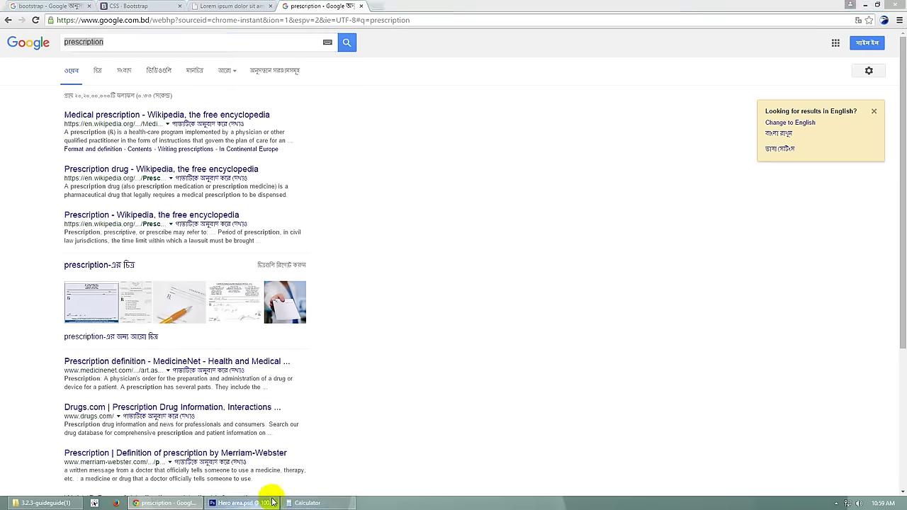
Return to Photoshop, complete the label as "Get a prescription" with the copied word, and set its size to 20 pt.
{"action": "left_click", "coordinate": [266, 503]}
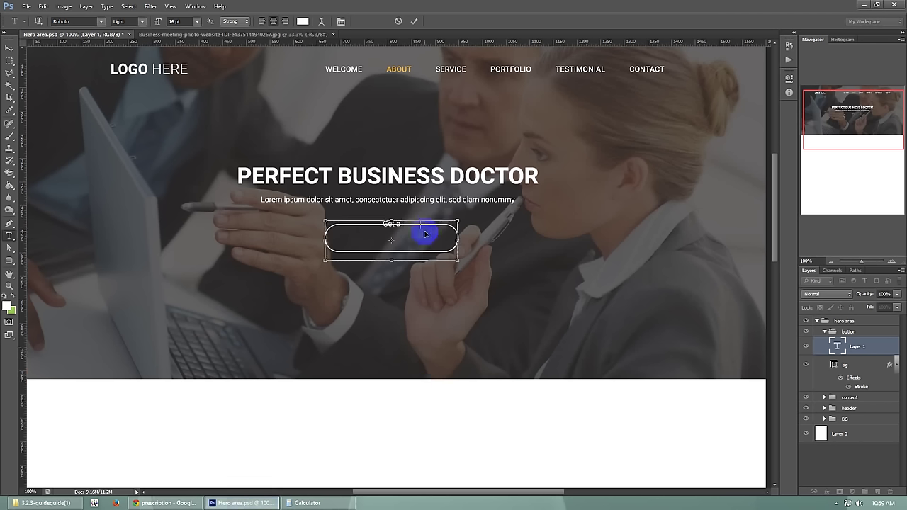
{"action": "key", "text": "ctrl+v"}
{"action": "left_click_drag", "start_coordinate": [446, 233], "coordinate": [303, 221]}
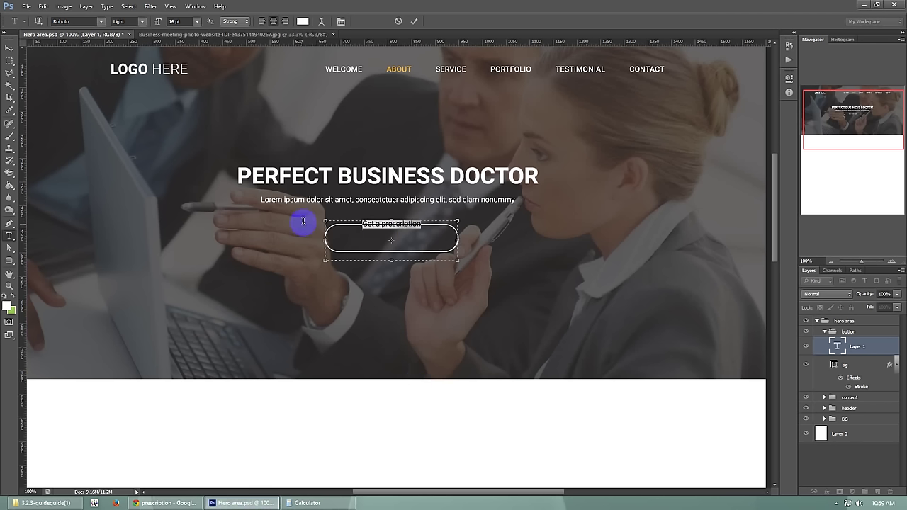
{"action": "left_click", "coordinate": [187, 21]}
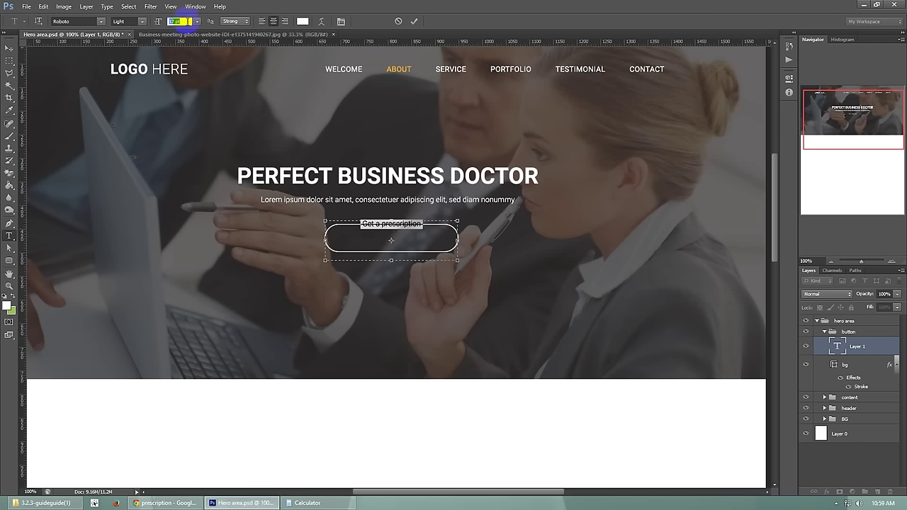
{"action": "key", "text": "Up"}
{"action": "key", "text": "Up"}
{"action": "key", "text": "Up"}
{"action": "key", "text": "Up"}
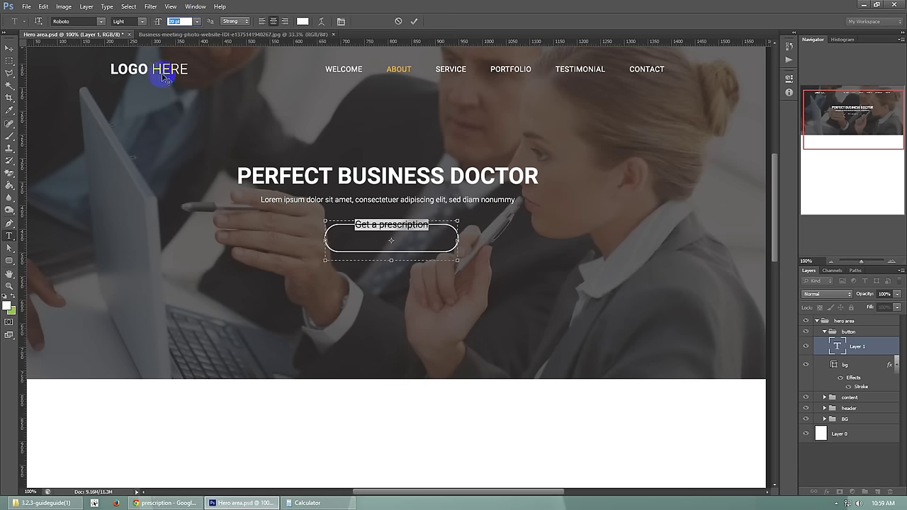
Shorten the label's text box to about 37 px high and move the label down to the button's vertical centre.
{"action": "mouse_move", "coordinate": [392, 265]}
{"action": "left_mouse_down"}
{"action": "mouse_move", "coordinate": [393, 240]}
{"action": "mouse_move", "coordinate": [371, 265]}
{"action": "mouse_move", "coordinate": [394, 269]}
{"action": "left_mouse_up"}
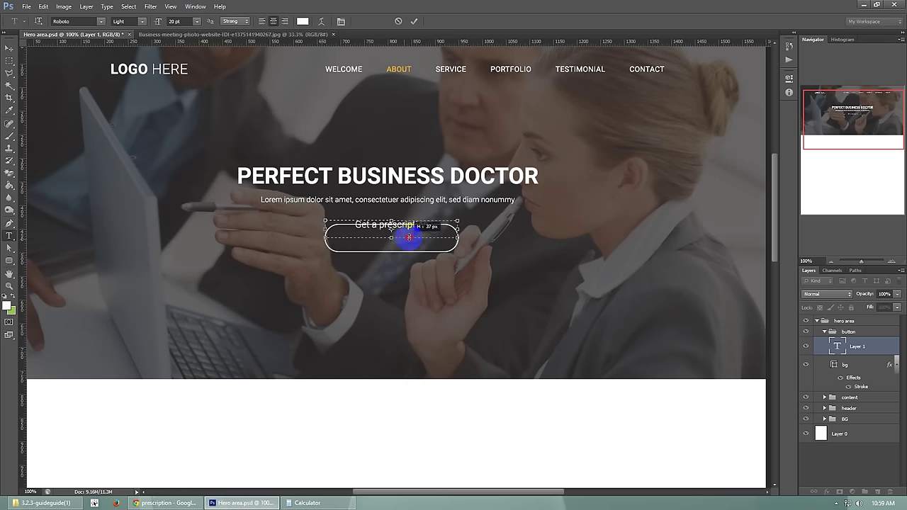
{"action": "left_click", "coordinate": [12, 50]}
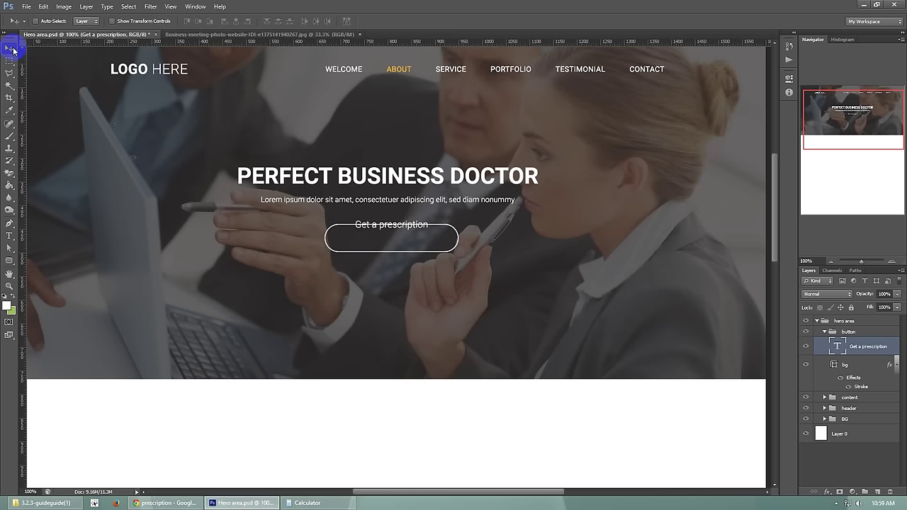
{"action": "key", "text": "shift+Down"}
{"action": "key", "text": "shift+Down"}
{"action": "key", "text": "shift+Down"}
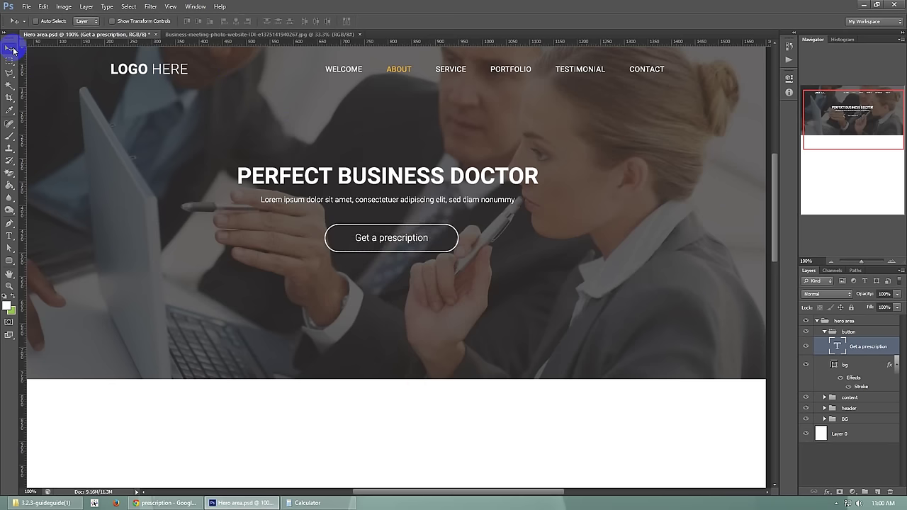
Examine the overall hero area and compare the button with and without its layer effects.
{"action": "left_click", "coordinate": [833, 262]}
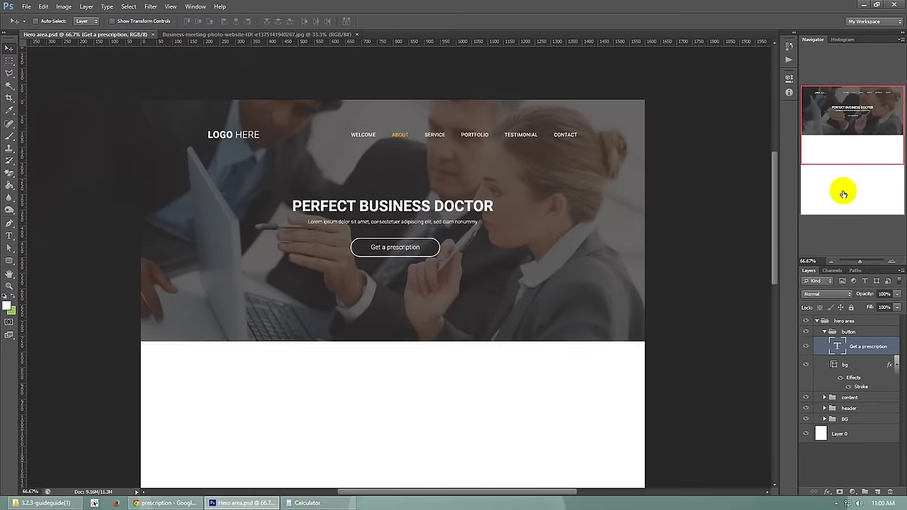
{"action": "left_click", "coordinate": [852, 133]}
{"action": "left_click", "coordinate": [891, 261]}
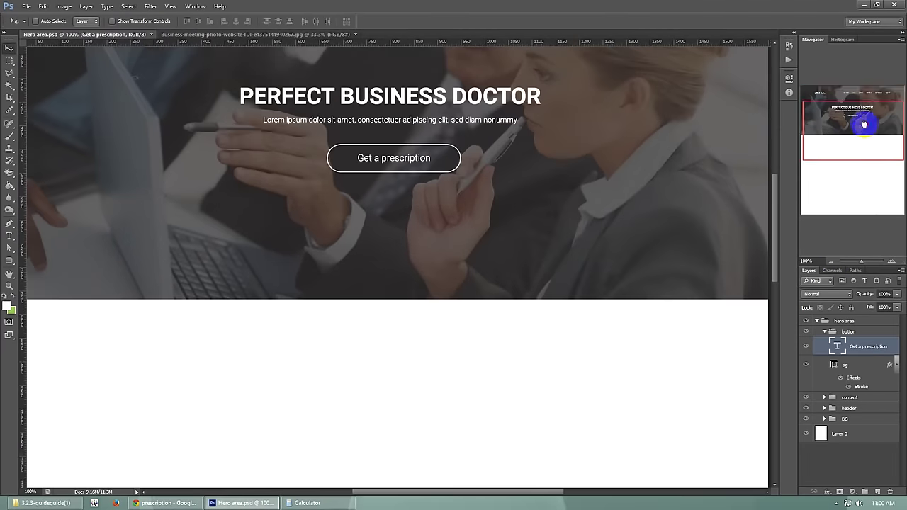
{"action": "left_click_drag", "start_coordinate": [862, 126], "coordinate": [863, 110]}
{"action": "left_click", "coordinate": [856, 389]}
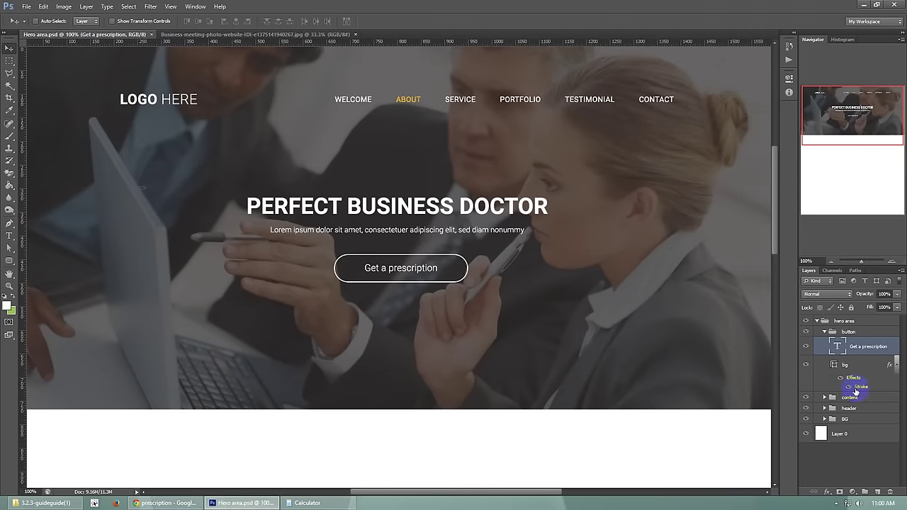
{"action": "left_click", "coordinate": [841, 378]}
{"action": "left_click", "coordinate": [841, 379]}
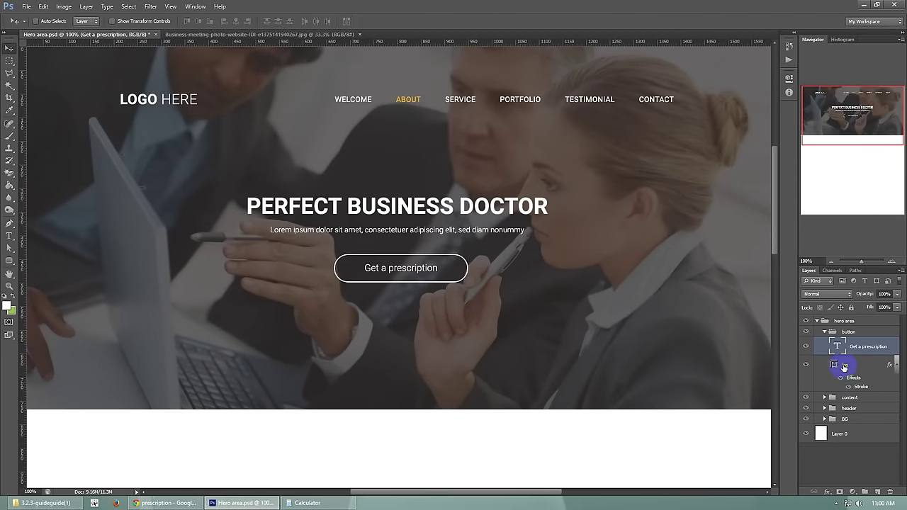
Raise the button shape's fill to 100%, colour it #ffb619 sampled from the ABOUT menu item, and hide its stroke effect.
{"action": "left_click", "coordinate": [850, 364]}
{"action": "left_click", "coordinate": [897, 307]}
{"action": "left_click_drag", "start_coordinate": [855, 318], "coordinate": [903, 319]}
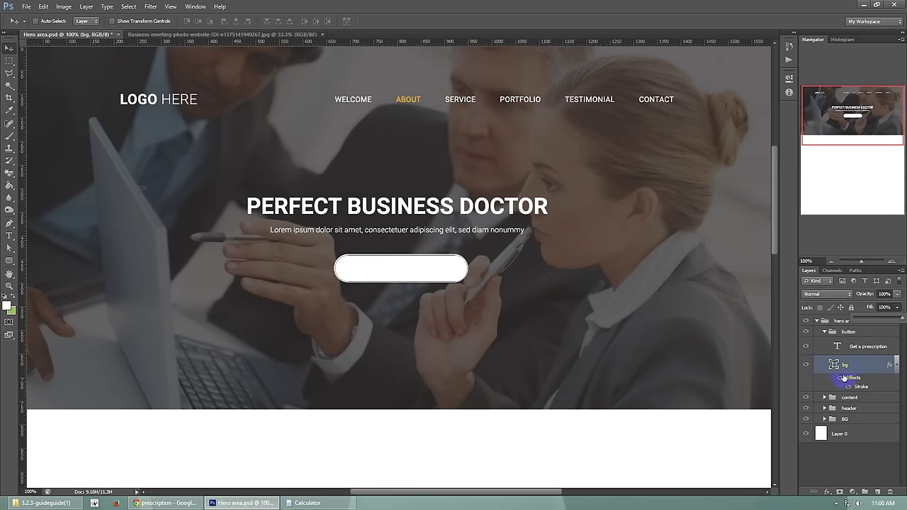
{"action": "double_click", "coordinate": [834, 365]}
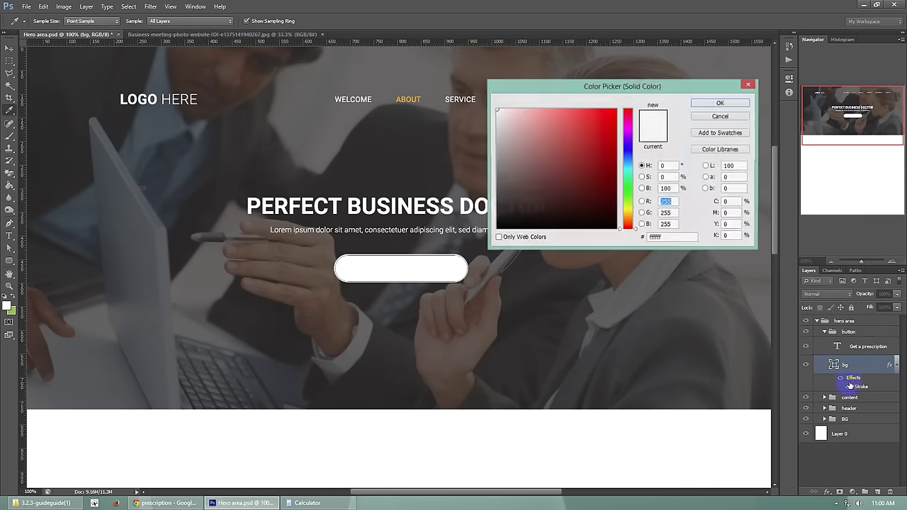
{"action": "left_click", "coordinate": [401, 97]}
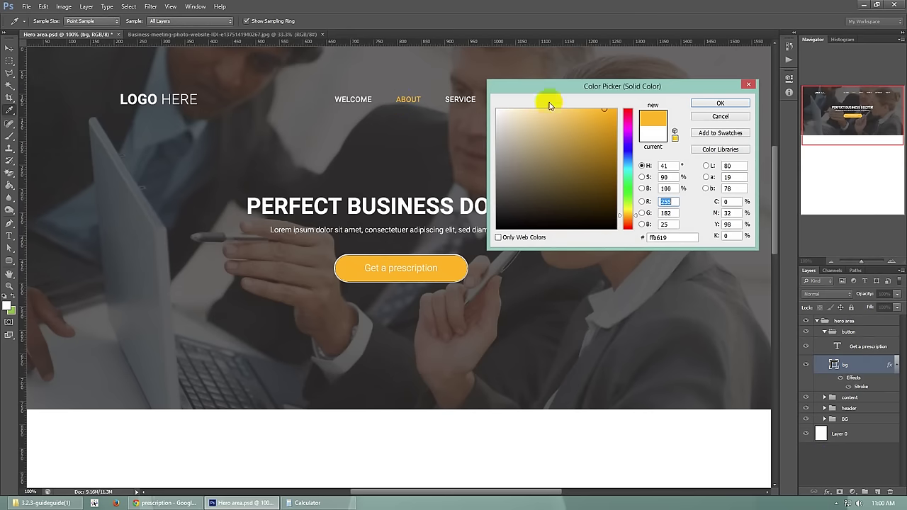
{"action": "left_click", "coordinate": [716, 105]}
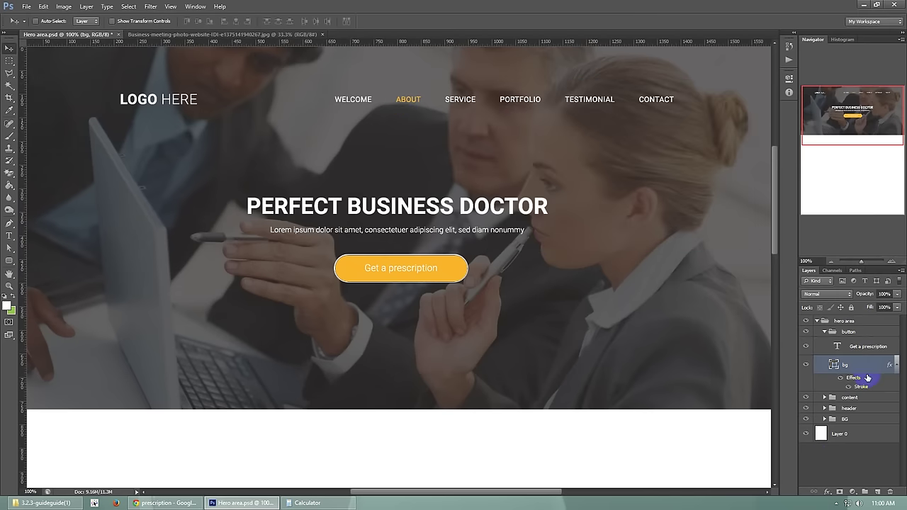
{"action": "left_click", "coordinate": [842, 379]}
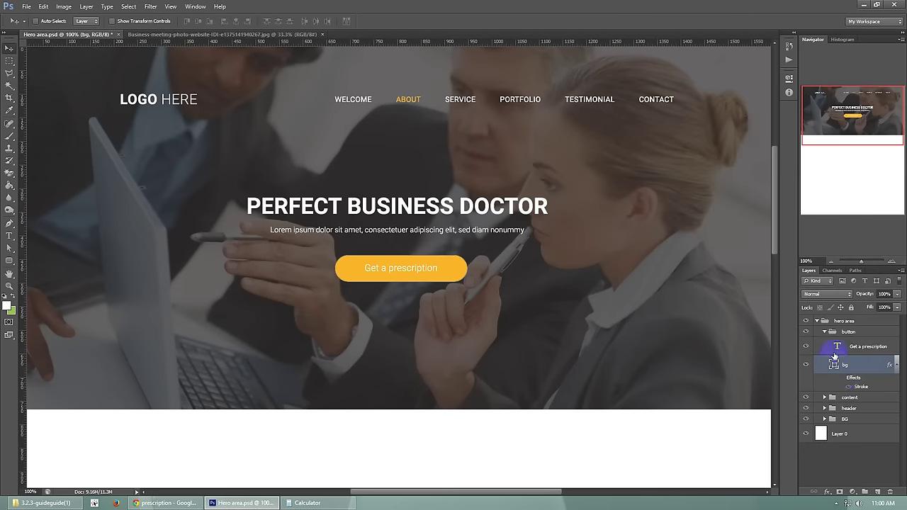
Change the "Get a prescription" label's text colour to dark grey #404040.
{"action": "double_click", "coordinate": [836, 348]}
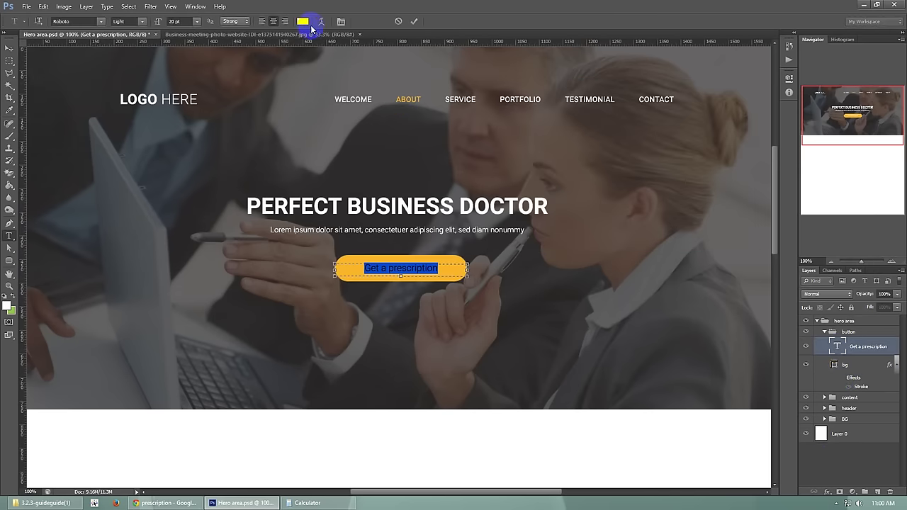
{"action": "left_click", "coordinate": [303, 21]}
{"action": "left_click_drag", "start_coordinate": [527, 208], "coordinate": [495, 199]}
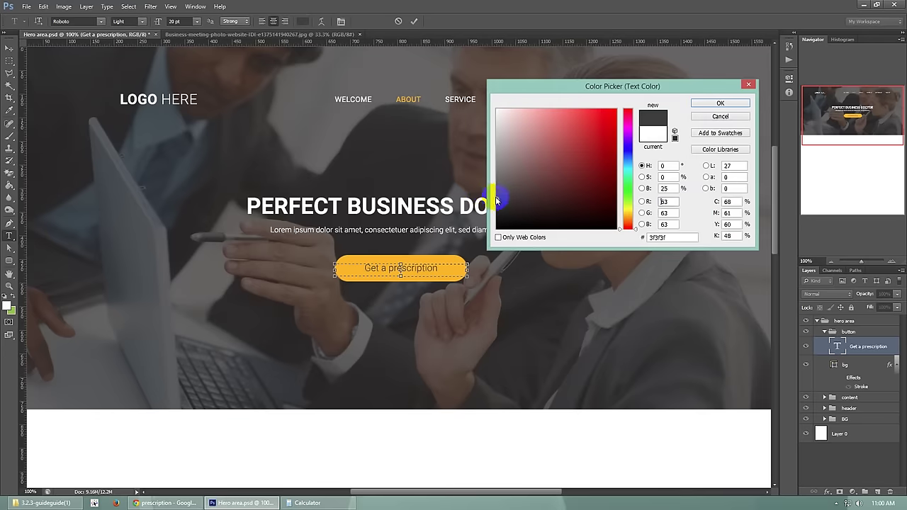
{"action": "left_click", "coordinate": [495, 205]}
{"action": "left_click", "coordinate": [722, 102]}
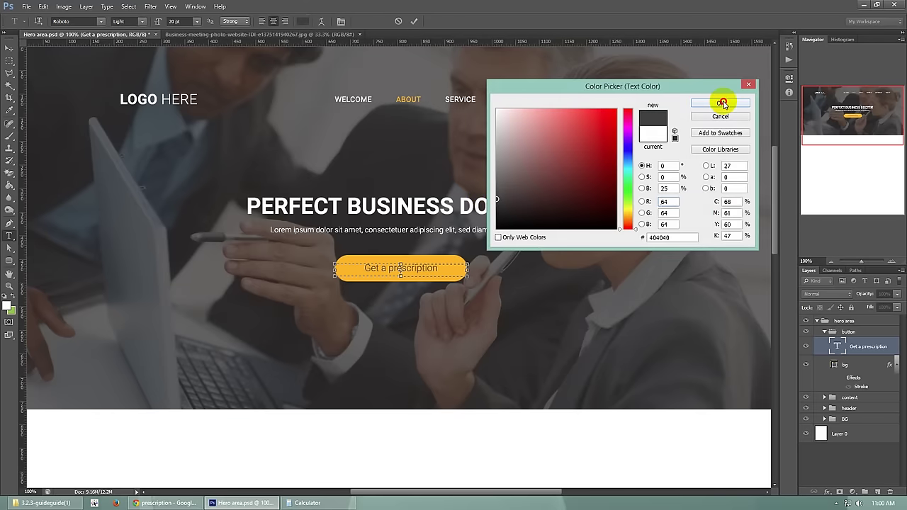
{"action": "left_click", "coordinate": [9, 52]}
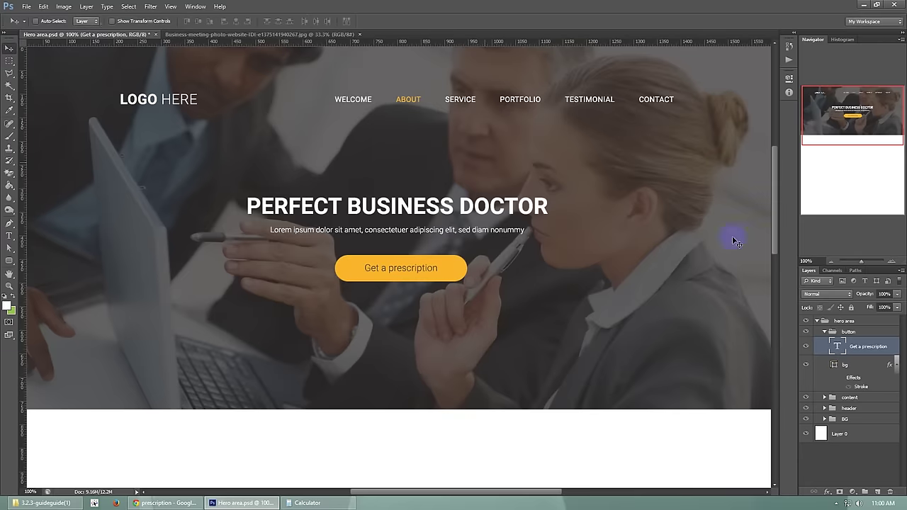
{"action": "left_click", "coordinate": [832, 262]}
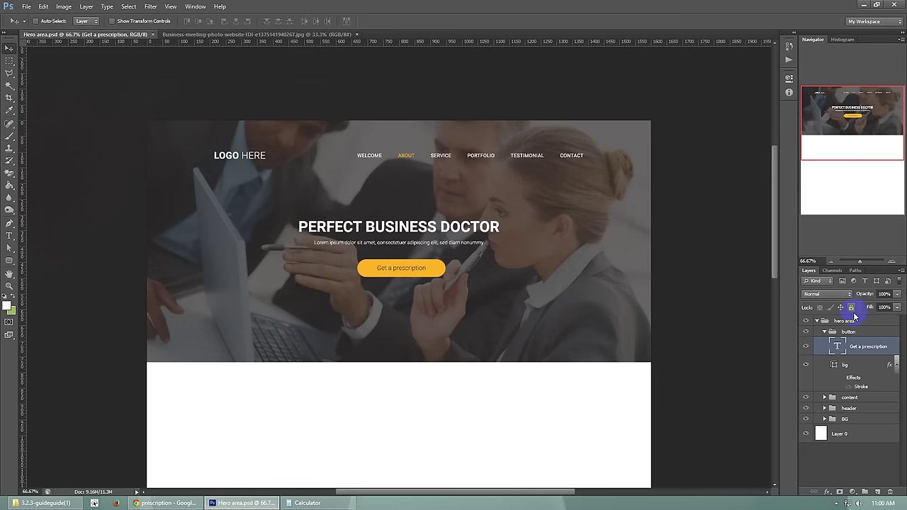
Undo the button's yellow fill, hidden stroke and dark label colour, and collapse the button layer group.
{"action": "key", "text": "ctrl+alt+z"}
{"action": "key", "text": "ctrl+alt+z"}
{"action": "key", "text": "ctrl+alt+z"}
{"action": "key", "text": "ctrl+alt+z"}
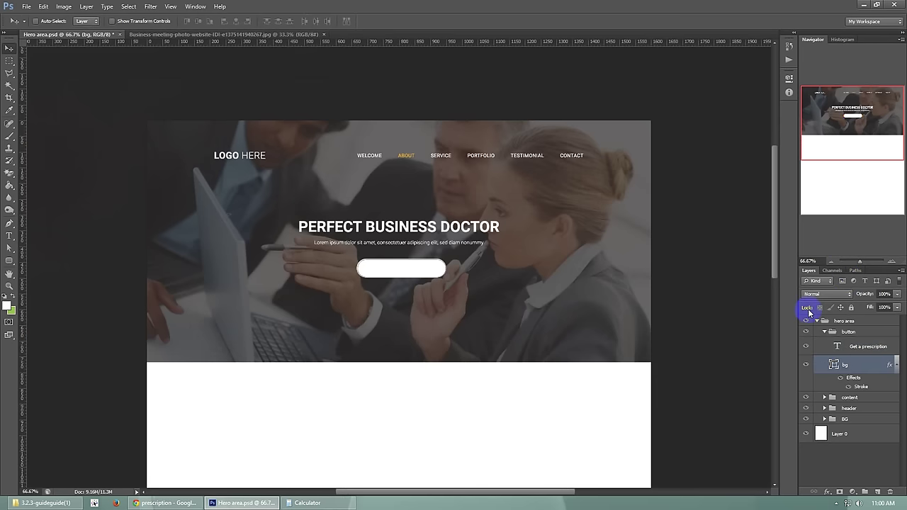
{"action": "key", "text": "ctrl+semicolon"}
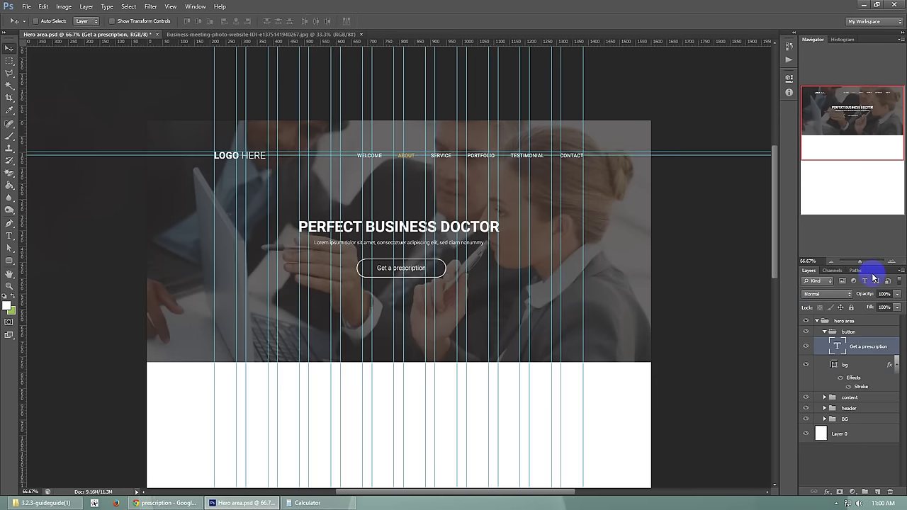
{"action": "key", "text": "ctrl+semicolon"}
{"action": "left_click", "coordinate": [892, 261]}
{"action": "left_click_drag", "start_coordinate": [852, 131], "coordinate": [838, 109]}
{"action": "left_click", "coordinate": [824, 331]}
Examine the whole hero area with the outlined button and the empty page space below it.
{"action": "left_click", "coordinate": [834, 262]}
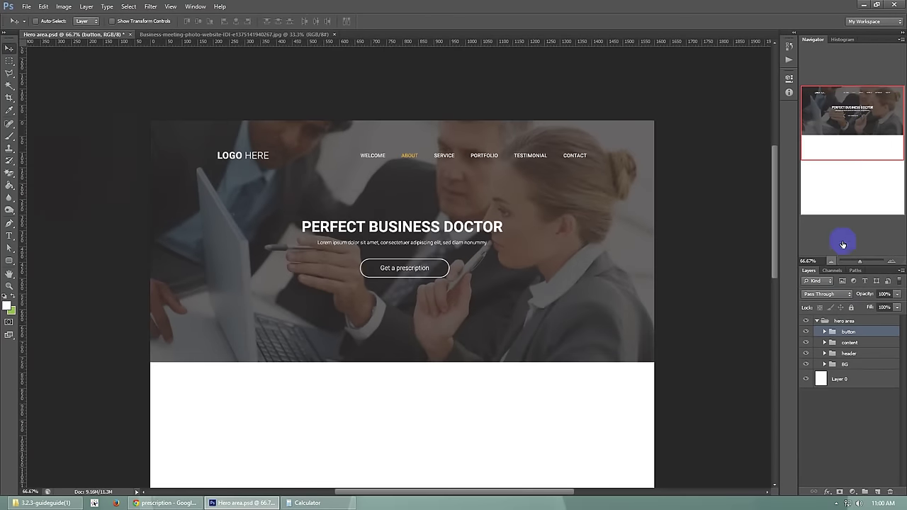
{"action": "left_click", "coordinate": [861, 138]}
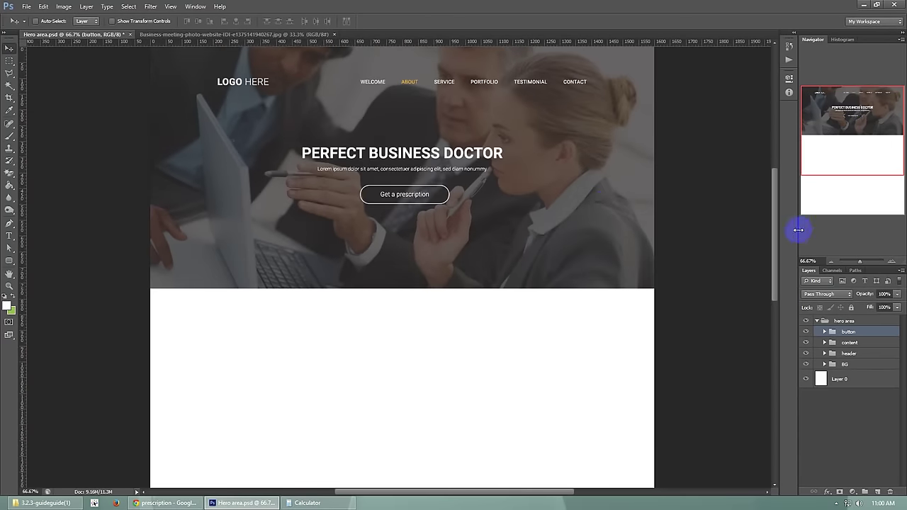
{"action": "left_click_drag", "start_coordinate": [774, 228], "coordinate": [773, 210]}
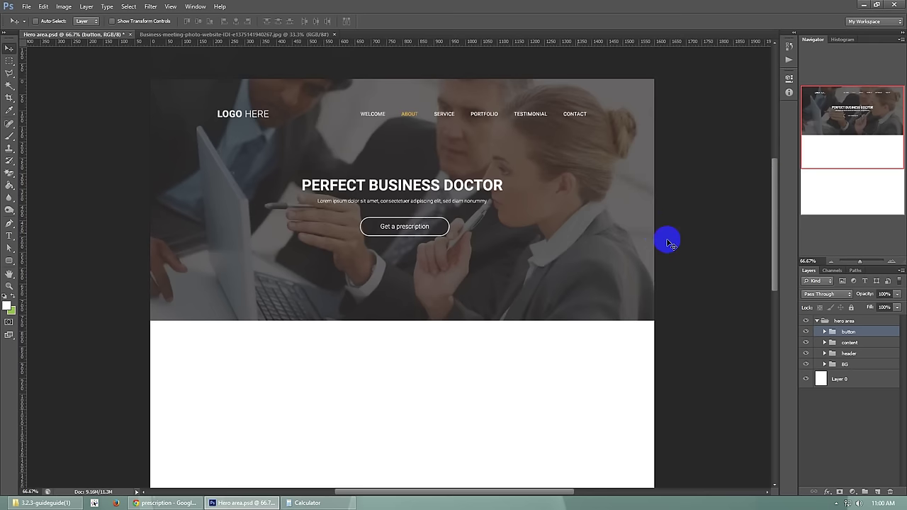
{"action": "left_click_drag", "start_coordinate": [771, 259], "coordinate": [775, 262]}
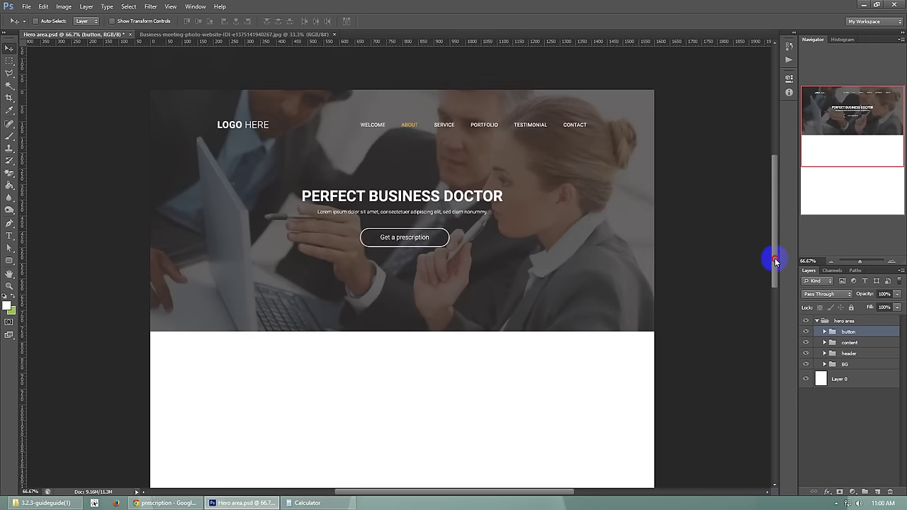
{"action": "left_click", "coordinate": [894, 262]}
{"action": "left_click", "coordinate": [831, 263]}
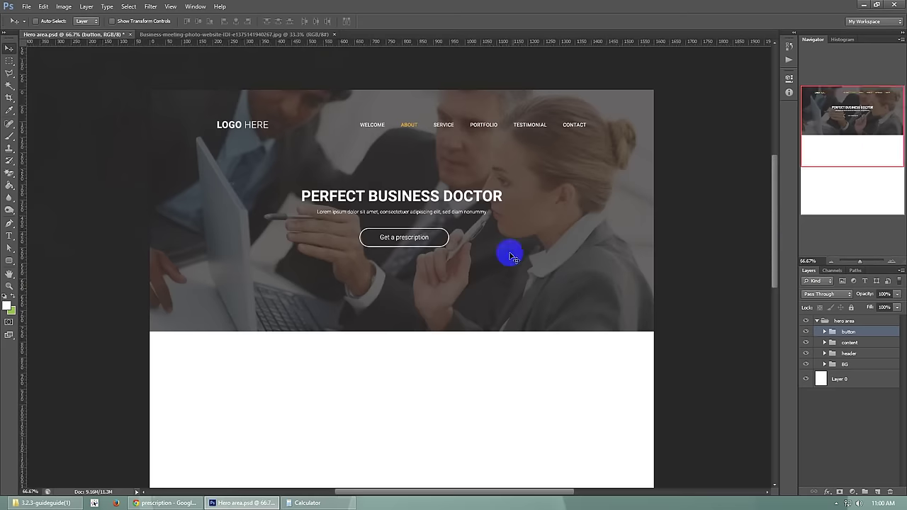
{"action": "left_click_drag", "start_coordinate": [872, 162], "coordinate": [860, 127]}
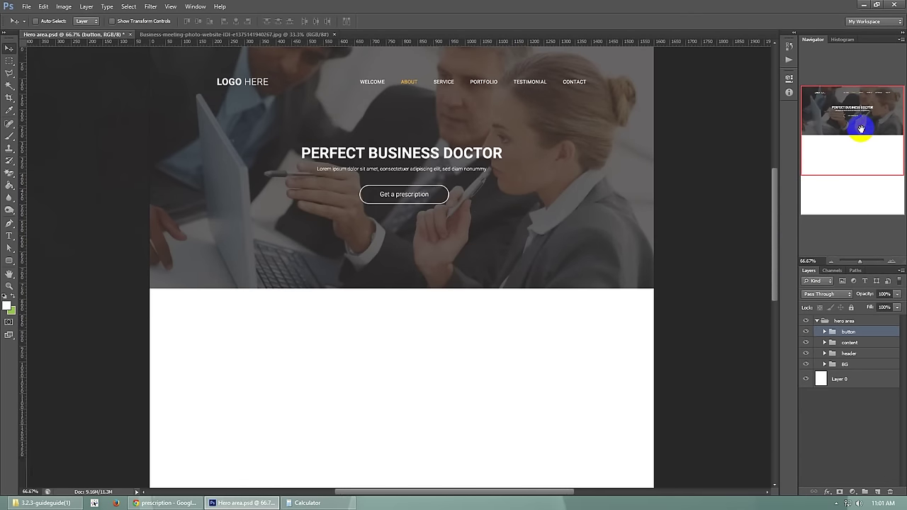
{"action": "left_click_drag", "start_coordinate": [774, 200], "coordinate": [776, 213]}
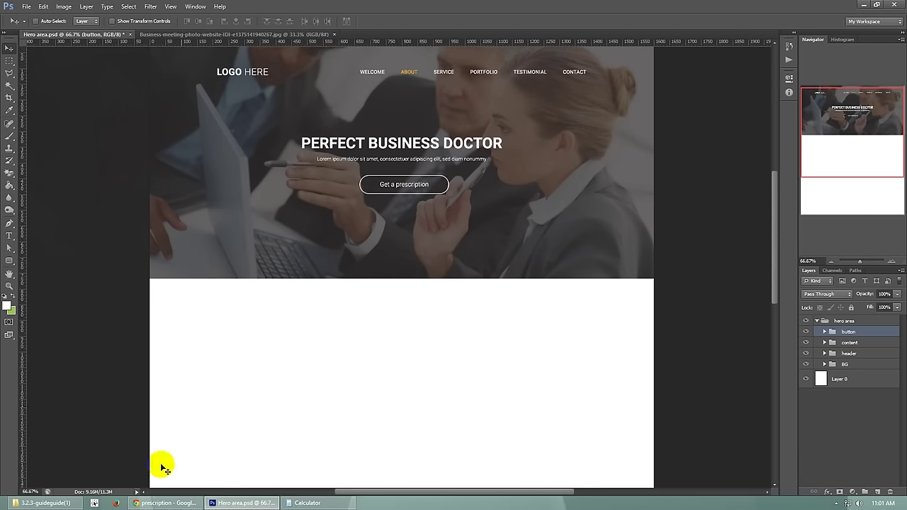
Switch to Chrome and search Google for "parallax effect" in a new tab.
{"action": "left_click", "coordinate": [154, 503]}
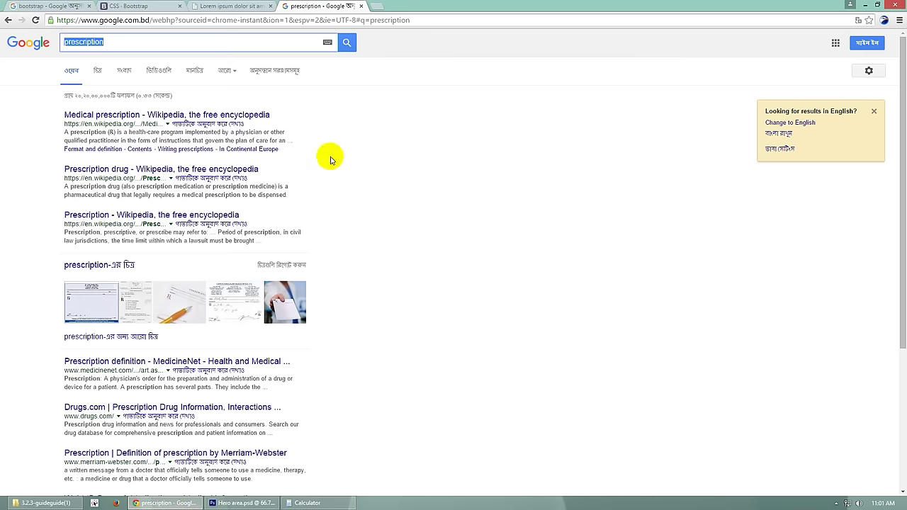
{"action": "left_click", "coordinate": [377, 6]}
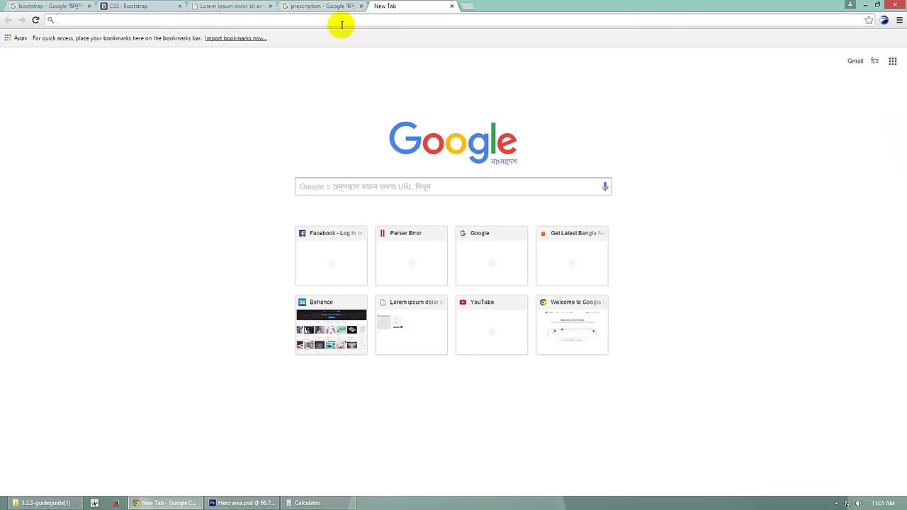
{"action": "type", "text": "para"}
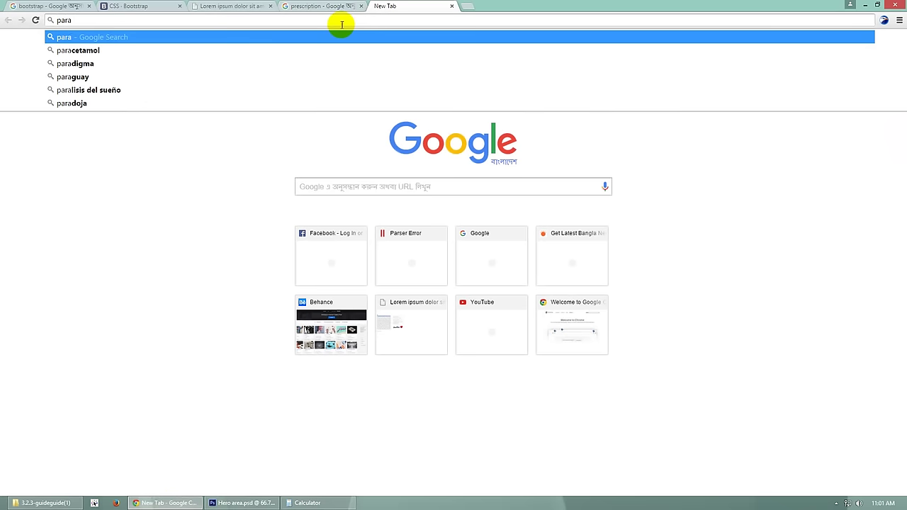
{"action": "type", "text": "llax"}
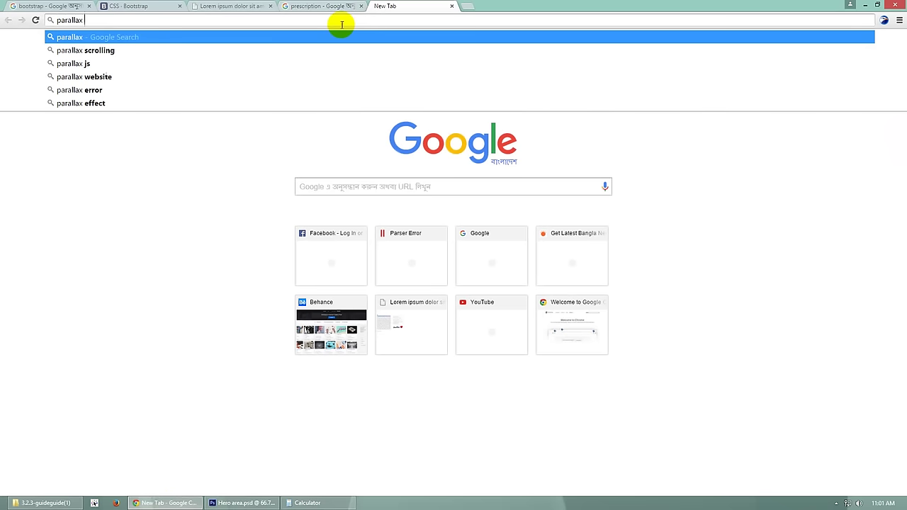
{"action": "left_click", "coordinate": [99, 103]}
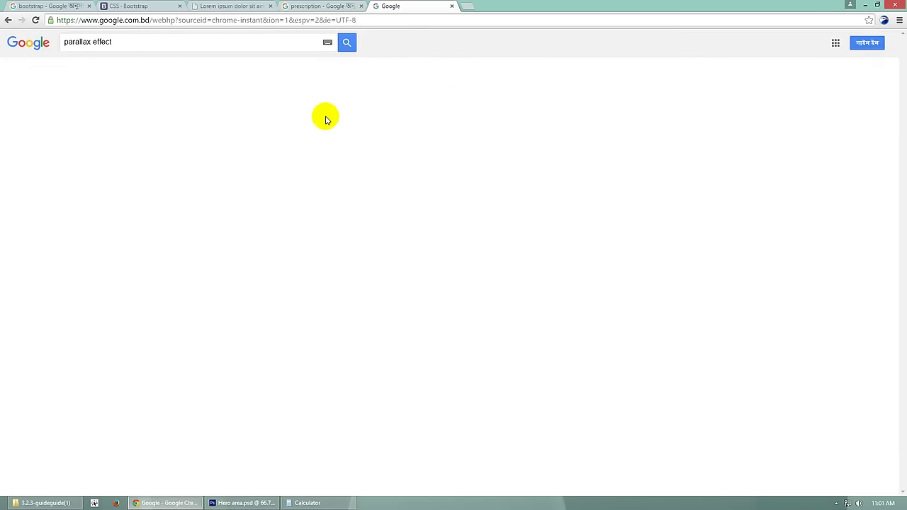
Open the Creative Bloq article on 50 great parallax scrolling websites and, from it, the Dangers of Fracking site.
{"action": "middle_click", "coordinate": [103, 114]}
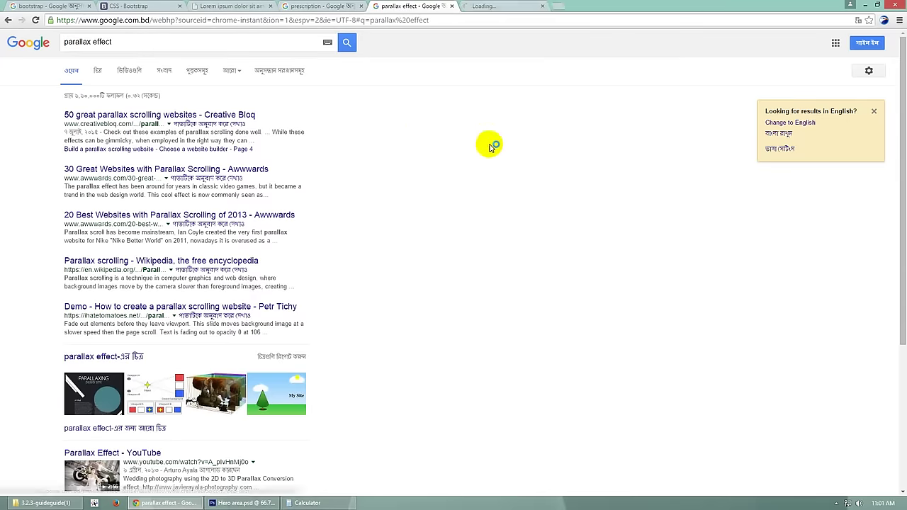
{"action": "scroll", "coordinate": [491, 152], "scroll_direction": "down", "scroll_amount": 2}
{"action": "left_click", "coordinate": [497, 6]}
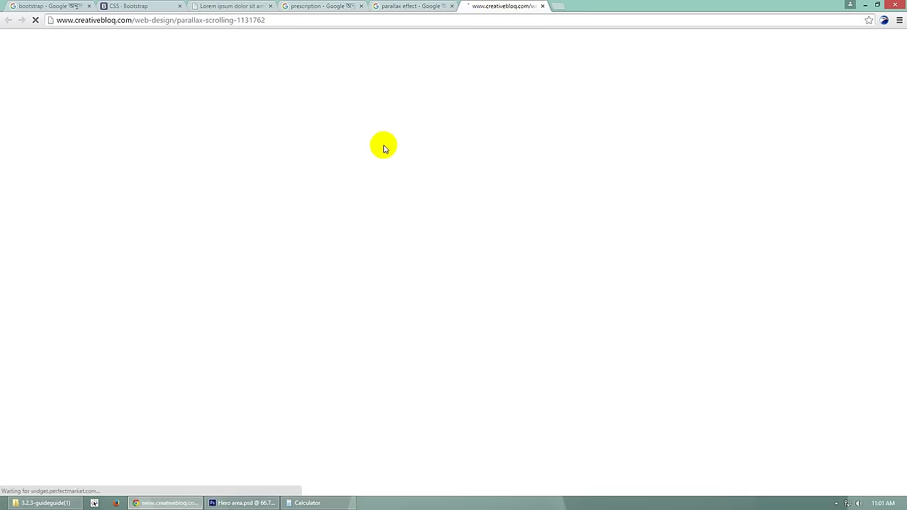
{"action": "scroll", "coordinate": [394, 156], "scroll_direction": "down", "scroll_amount": 6}
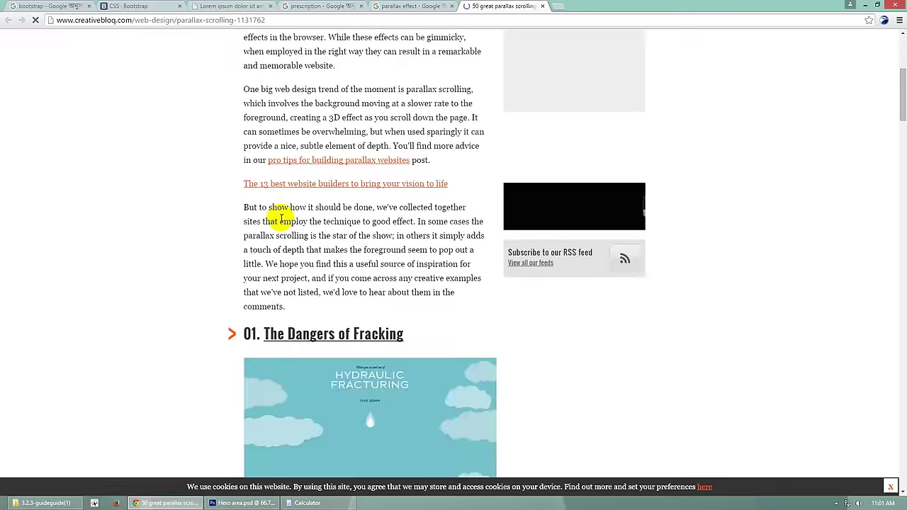
{"action": "middle_click", "coordinate": [326, 194]}
{"action": "scroll", "coordinate": [526, 219], "scroll_direction": "down", "scroll_amount": 5}
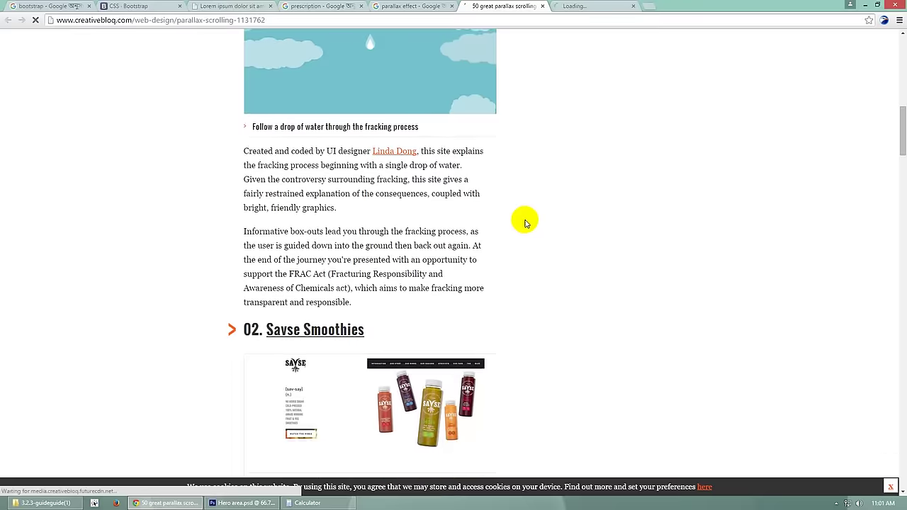
{"action": "left_click", "coordinate": [573, 6]}
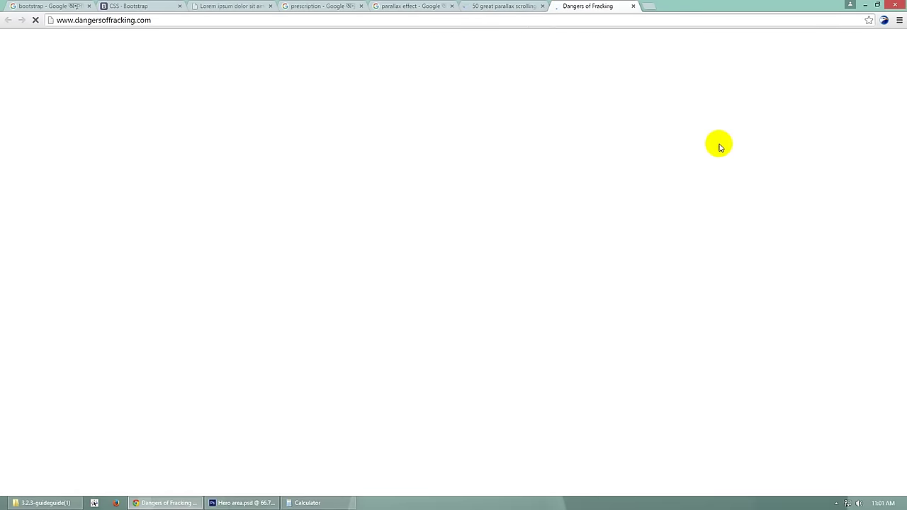
Examine the parallax scrolling effect on the Dangers of Fracking site, from the opening clouds down to the underground well.
{"action": "scroll", "coordinate": [659, 217], "scroll_direction": "down", "scroll_amount": 3}
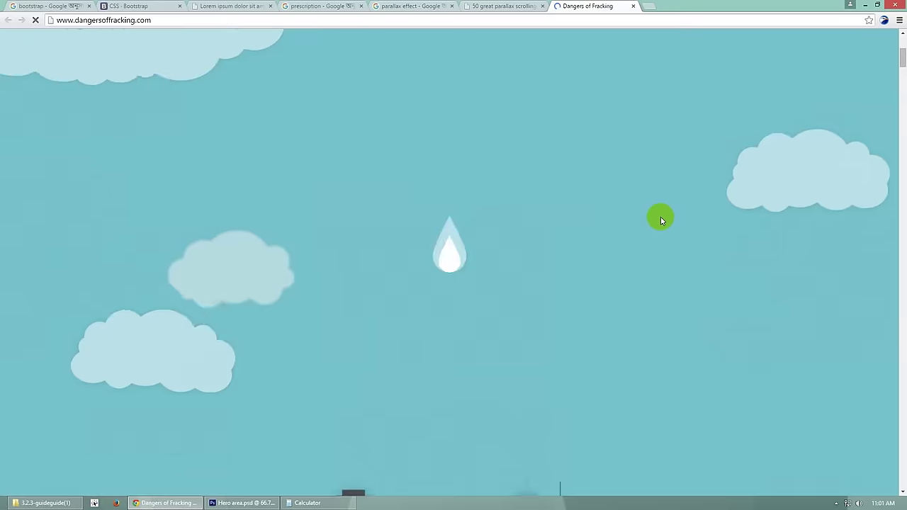
{"action": "scroll", "coordinate": [660, 220], "scroll_direction": "down", "scroll_amount": 1}
{"action": "scroll", "coordinate": [660, 221], "scroll_direction": "up", "scroll_amount": 3}
{"action": "scroll", "coordinate": [660, 221], "scroll_direction": "down", "scroll_amount": 2}
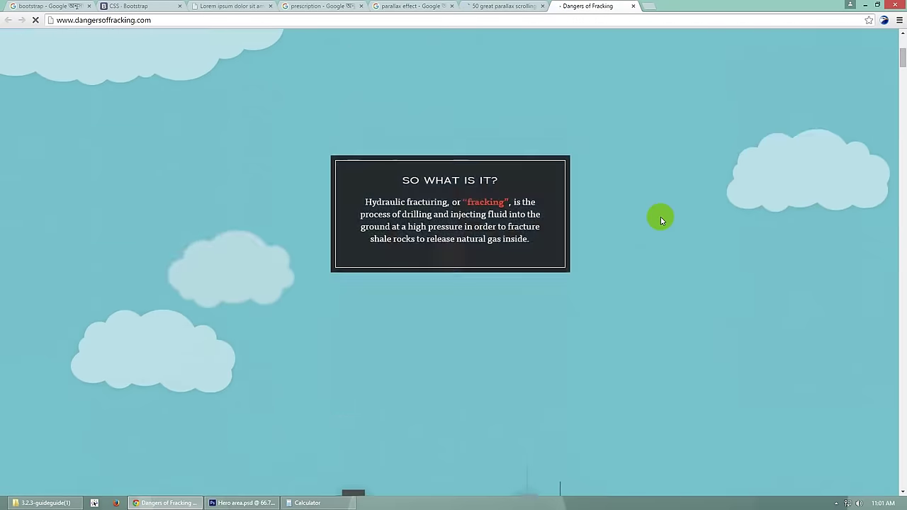
{"action": "scroll", "coordinate": [659, 219], "scroll_direction": "down", "scroll_amount": 5}
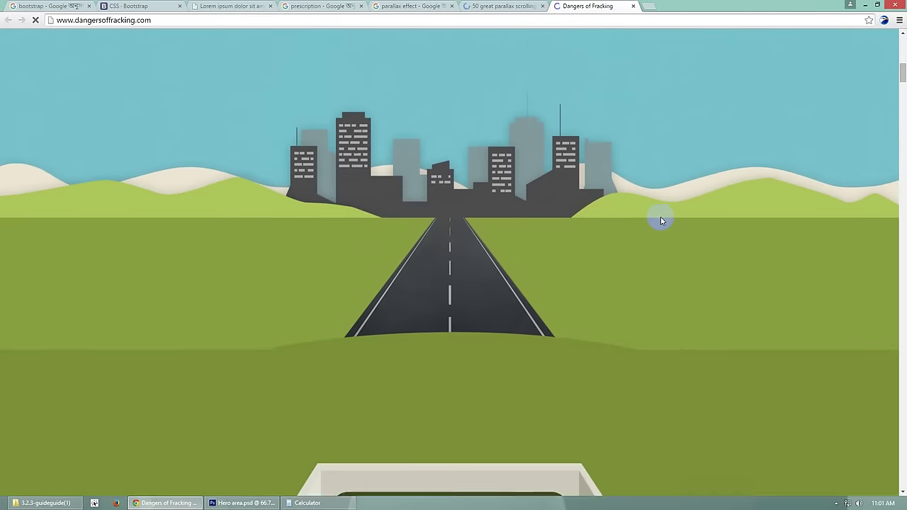
{"action": "scroll", "coordinate": [660, 216], "scroll_direction": "down", "scroll_amount": 2}
{"action": "scroll", "coordinate": [660, 217], "scroll_direction": "up", "scroll_amount": 5}
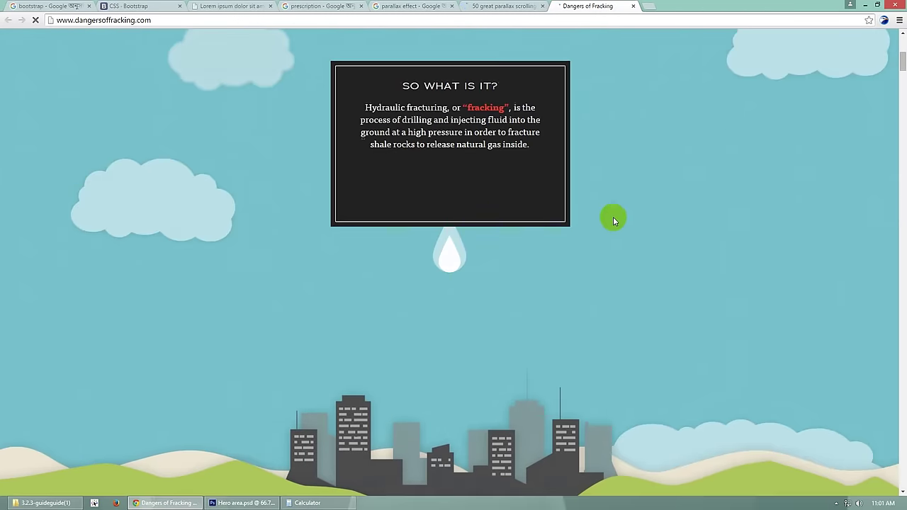
{"action": "scroll", "coordinate": [613, 220], "scroll_direction": "down", "scroll_amount": 3}
{"action": "scroll", "coordinate": [534, 227], "scroll_direction": "up", "scroll_amount": 10}
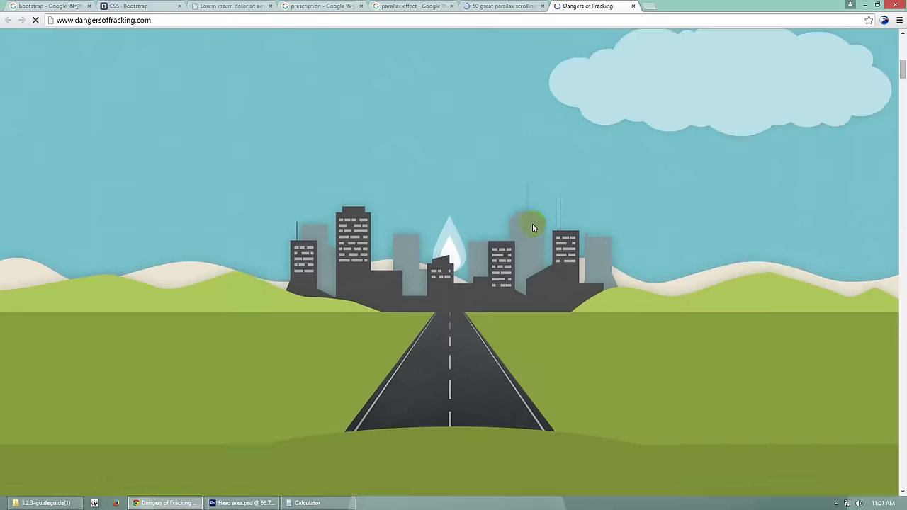
{"action": "scroll", "coordinate": [532, 223], "scroll_direction": "down", "scroll_amount": 4}
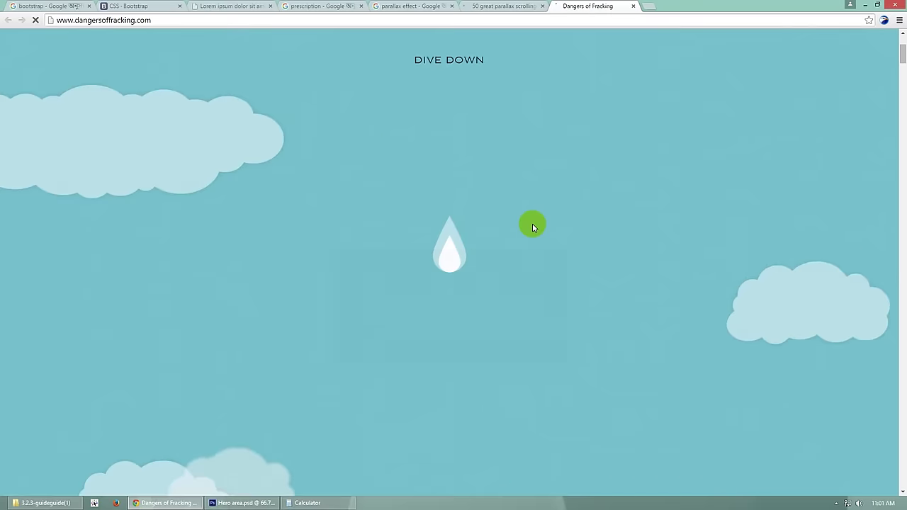
{"action": "scroll", "coordinate": [532, 223], "scroll_direction": "up", "scroll_amount": 4}
{"action": "scroll", "coordinate": [337, 265], "scroll_direction": "down", "scroll_amount": 2}
{"action": "scroll", "coordinate": [326, 255], "scroll_direction": "down", "scroll_amount": 8}
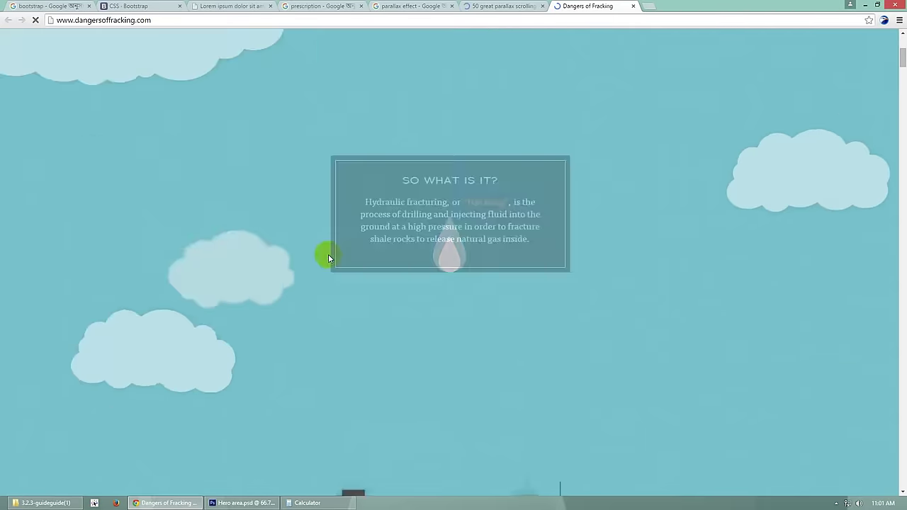
{"action": "scroll", "coordinate": [426, 241], "scroll_direction": "down", "scroll_amount": 10}
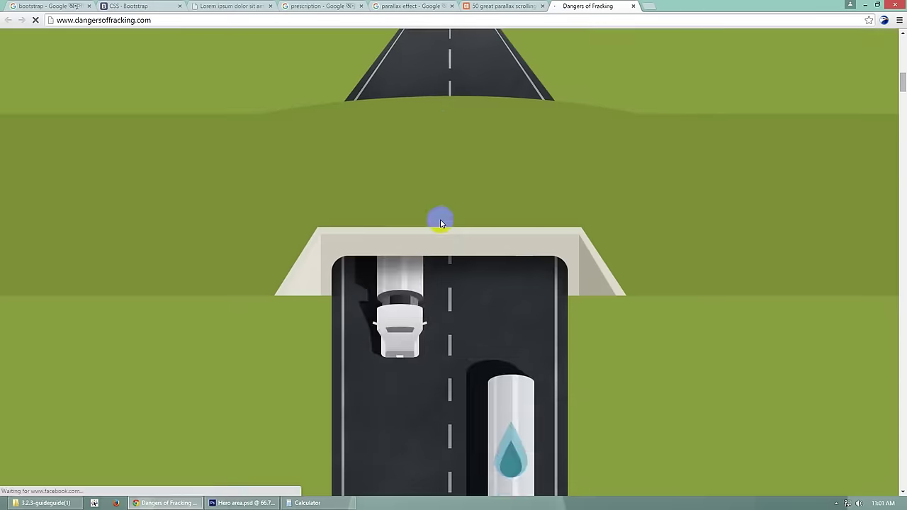
{"action": "scroll", "coordinate": [437, 227], "scroll_direction": "down", "scroll_amount": 10}
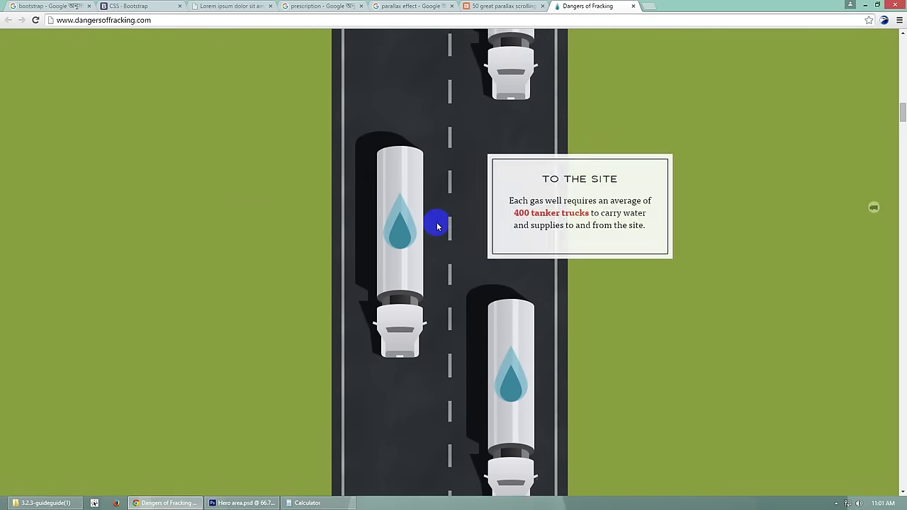
{"action": "scroll", "coordinate": [437, 227], "scroll_direction": "down", "scroll_amount": 10}
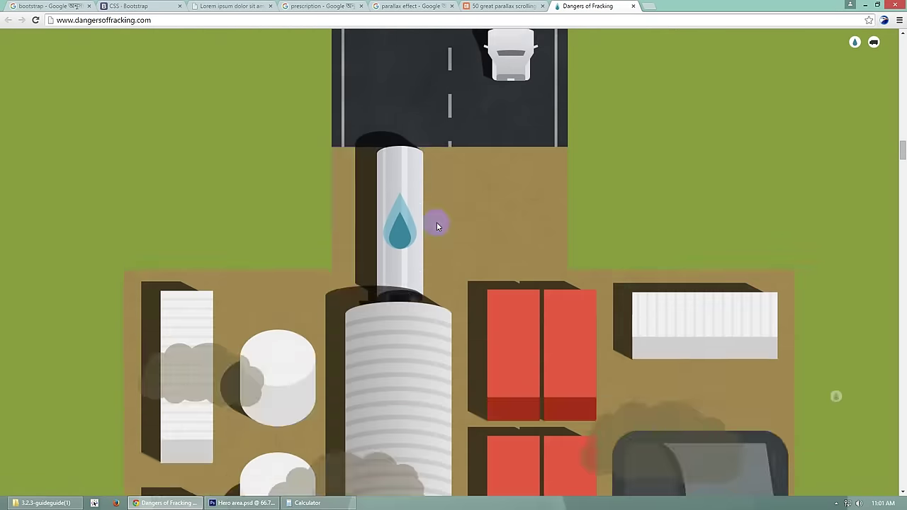
{"action": "scroll", "coordinate": [436, 225], "scroll_direction": "down", "scroll_amount": 10}
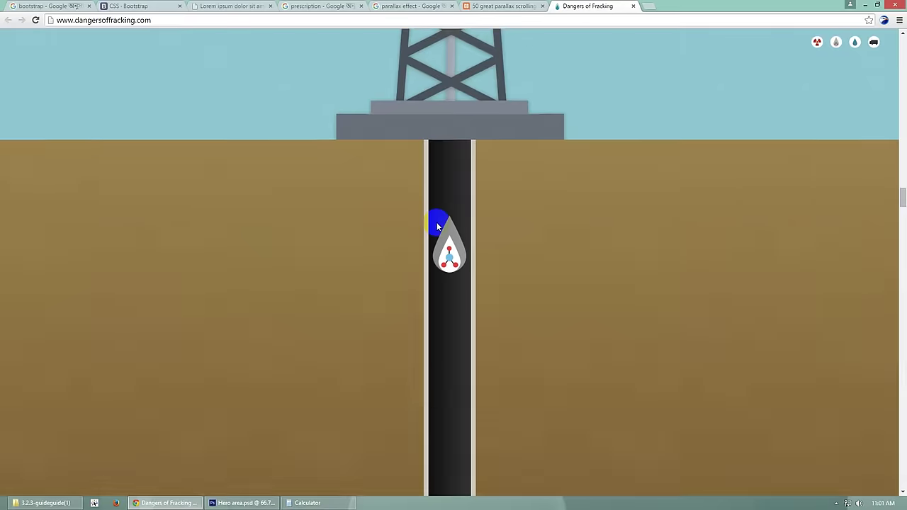
{"action": "scroll", "coordinate": [436, 225], "scroll_direction": "down", "scroll_amount": 8}
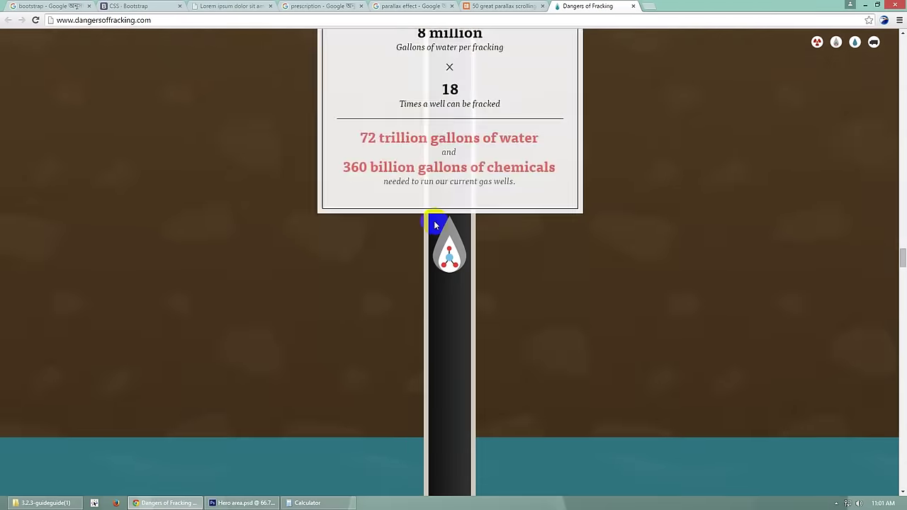
Close the Dangers of Fracking page and switch back to the hero area design in Photoshop.
{"action": "left_click", "coordinate": [632, 6]}
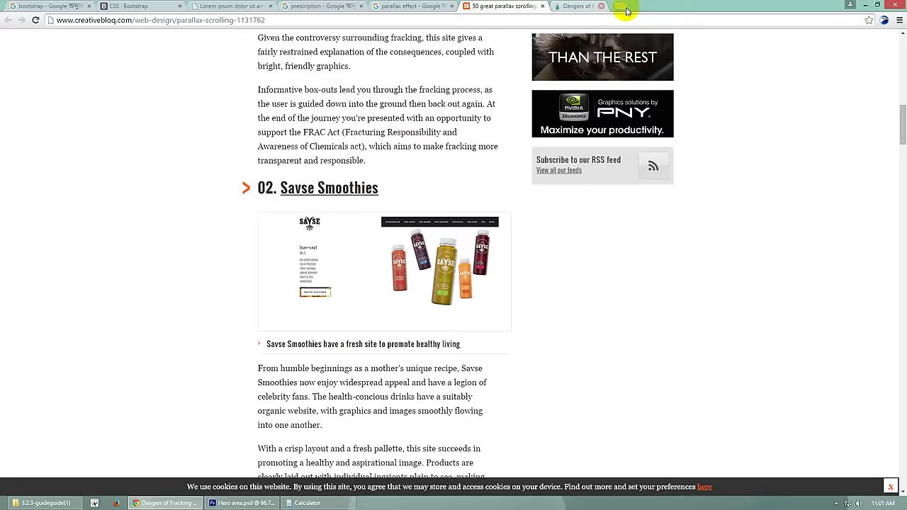
{"action": "left_click", "coordinate": [266, 500]}
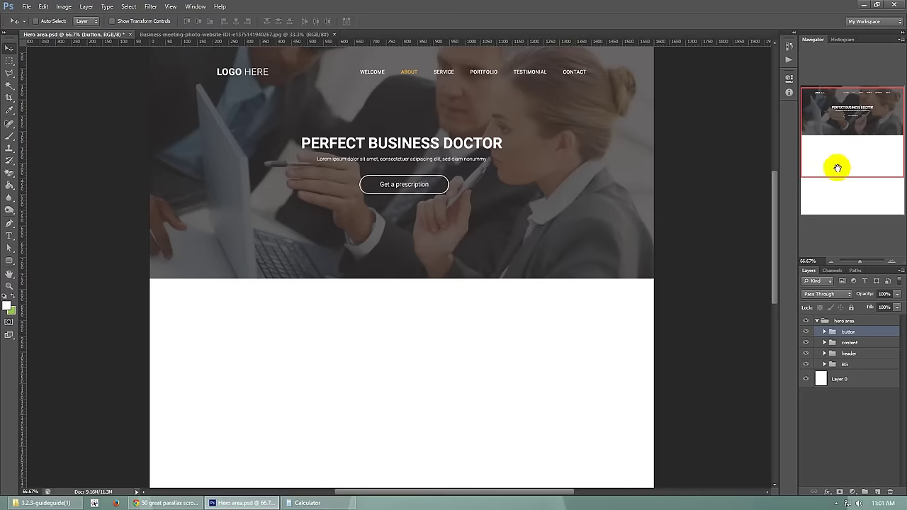
{"action": "scroll", "coordinate": [771, 201], "scroll_direction": "up", "scroll_amount": 1}
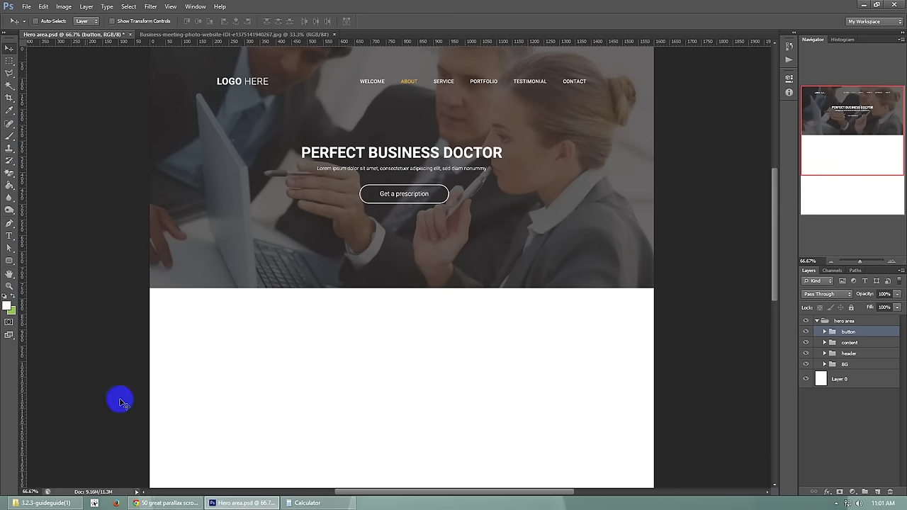
Create a new layer group named "down" above the button group inside the hero area group.
{"action": "left_click", "coordinate": [9, 61]}
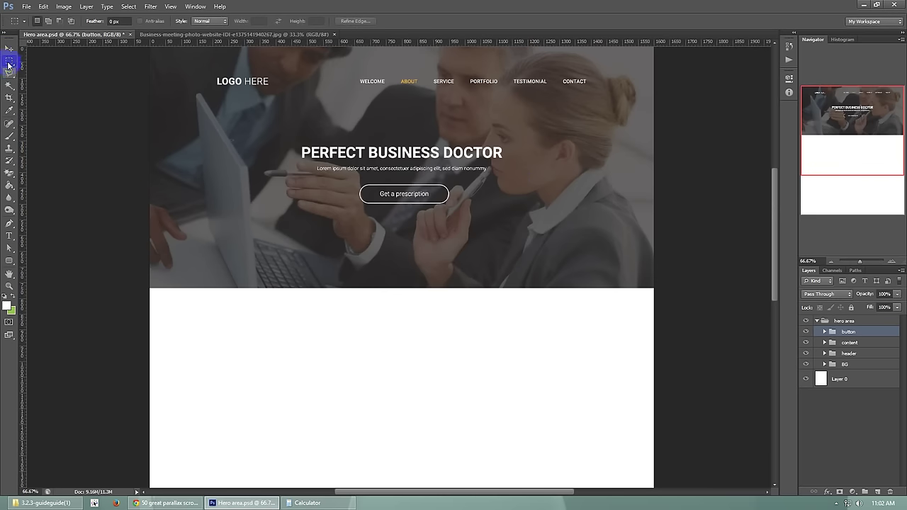
{"action": "left_click", "coordinate": [9, 261]}
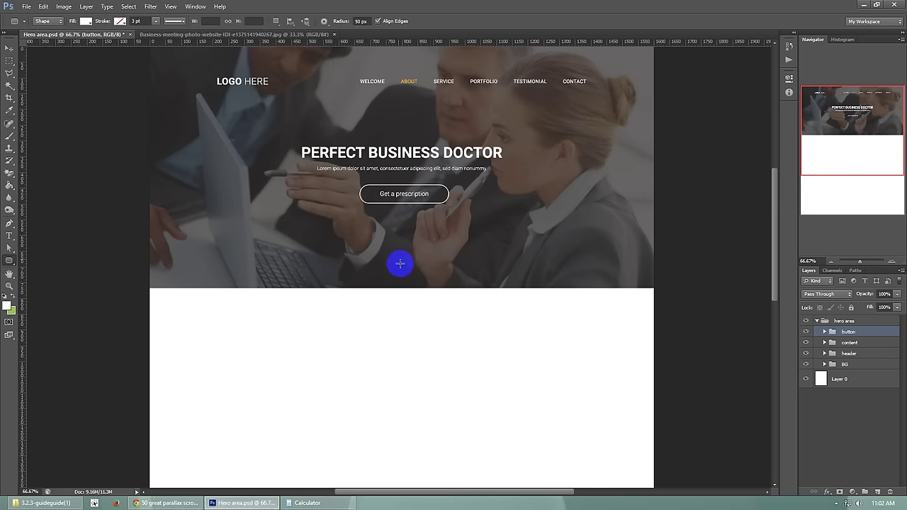
{"action": "left_click", "coordinate": [865, 491]}
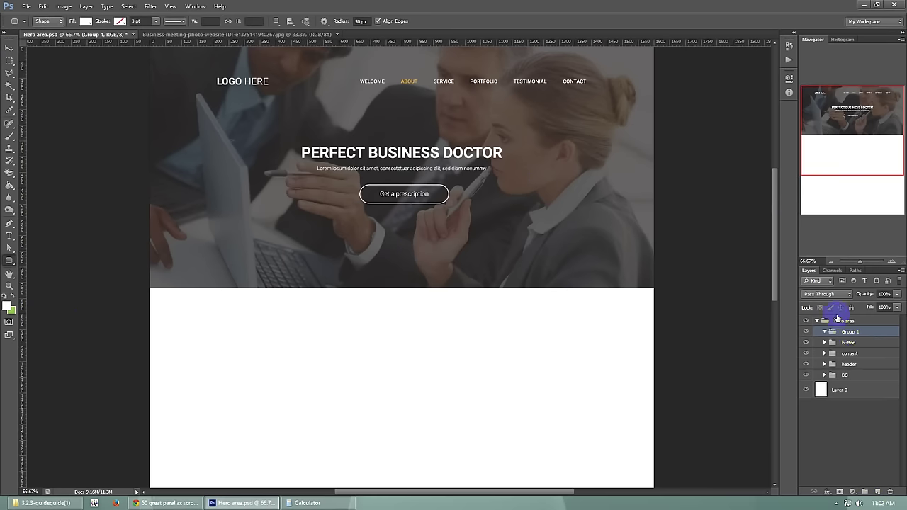
{"action": "double_click", "coordinate": [848, 333]}
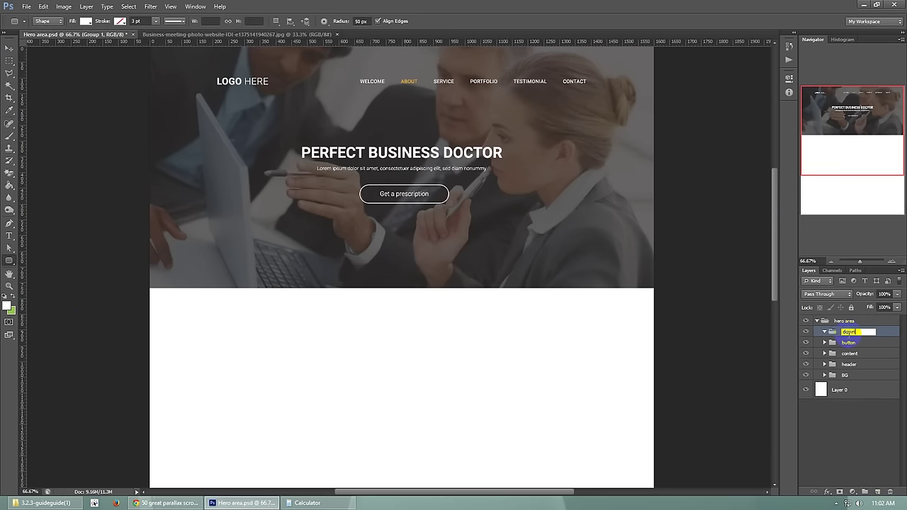
{"action": "key", "text": "Return"}
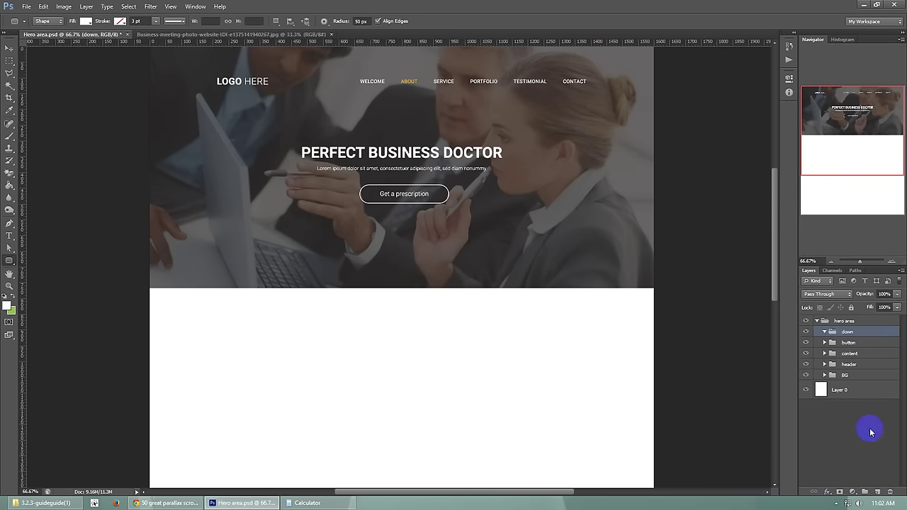
Add a layer named "bg" to the down group and draw a white rounded rectangle about 22 × 55 px below the button.
{"action": "left_click", "coordinate": [879, 491]}
{"action": "double_click", "coordinate": [853, 347]}
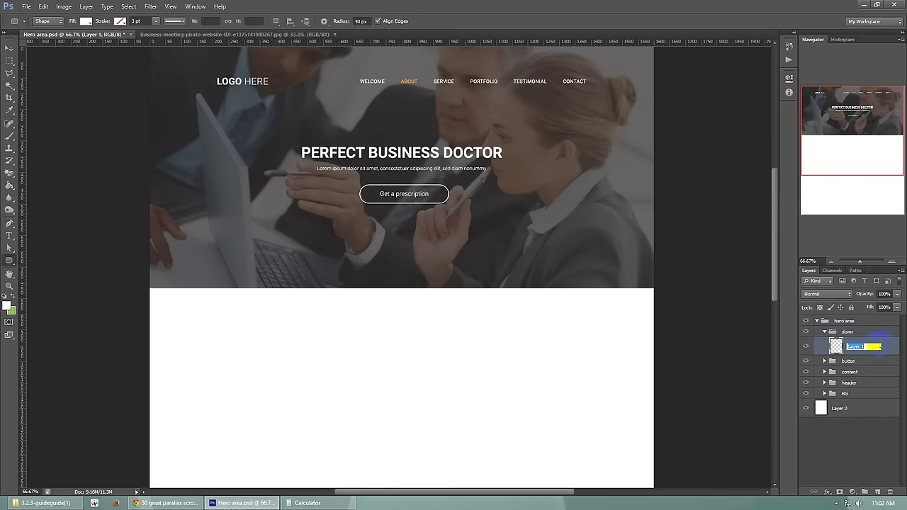
{"action": "type", "text": "bg"}
{"action": "key", "text": "Return"}
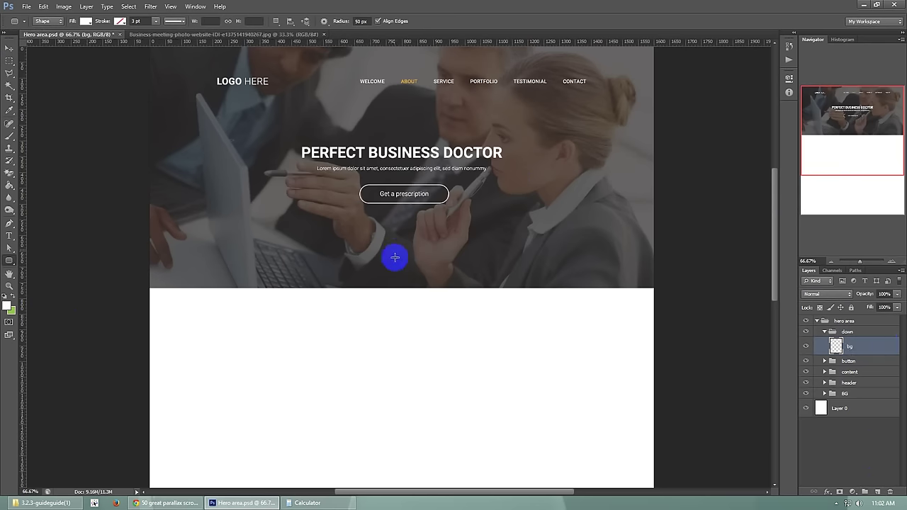
{"action": "left_click_drag", "start_coordinate": [394, 257], "coordinate": [401, 274]}
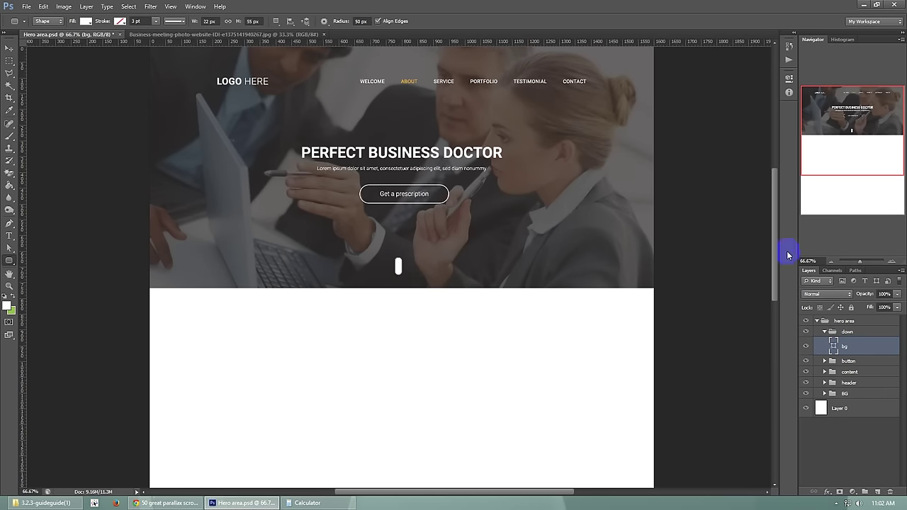
Set the small rounded rectangle's fill to 0% and apply the stroke layer style copied from the button's bg layer.
{"action": "left_click", "coordinate": [891, 261]}
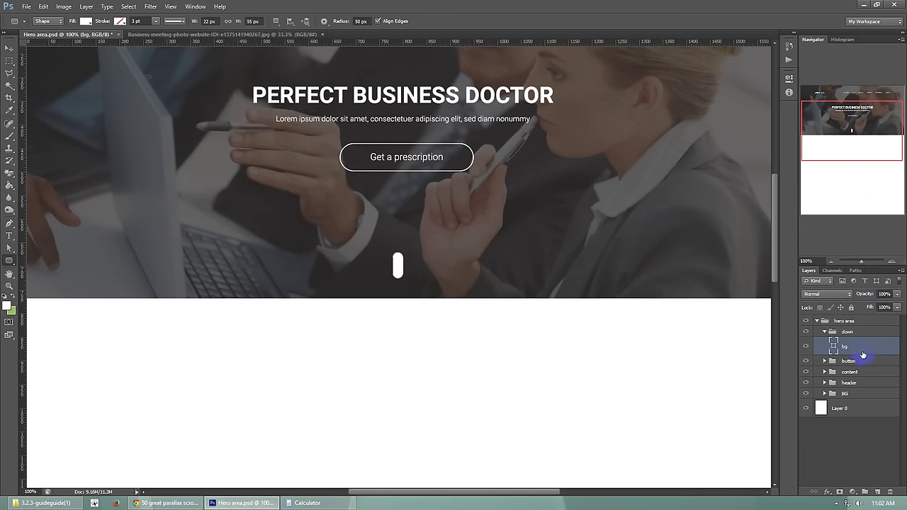
{"action": "left_click_drag", "start_coordinate": [897, 307], "coordinate": [848, 316]}
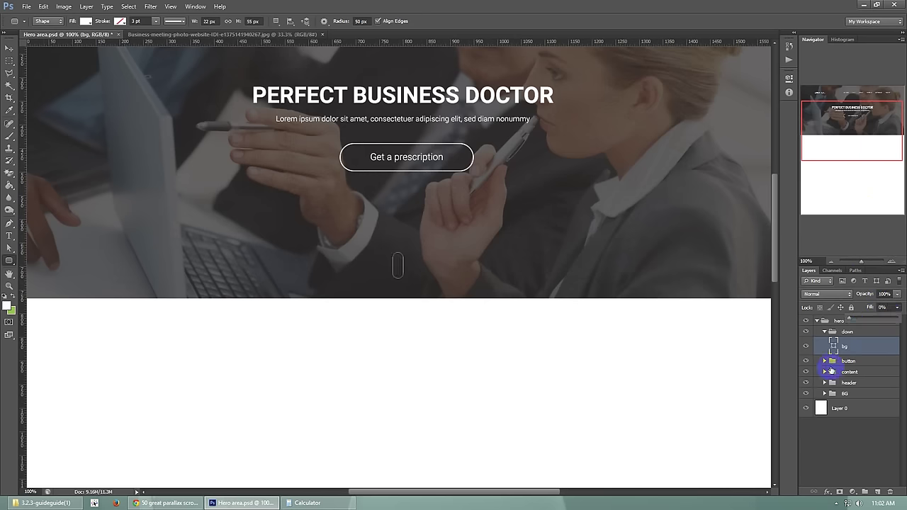
{"action": "left_click", "coordinate": [824, 361]}
{"action": "right_click", "coordinate": [870, 396]}
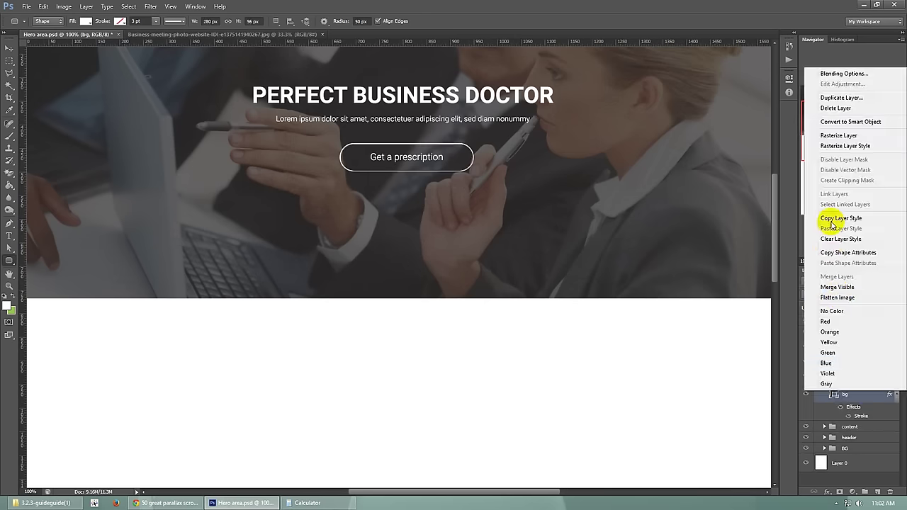
{"action": "left_click", "coordinate": [840, 219]}
{"action": "left_click", "coordinate": [826, 361]}
{"action": "left_click", "coordinate": [860, 350]}
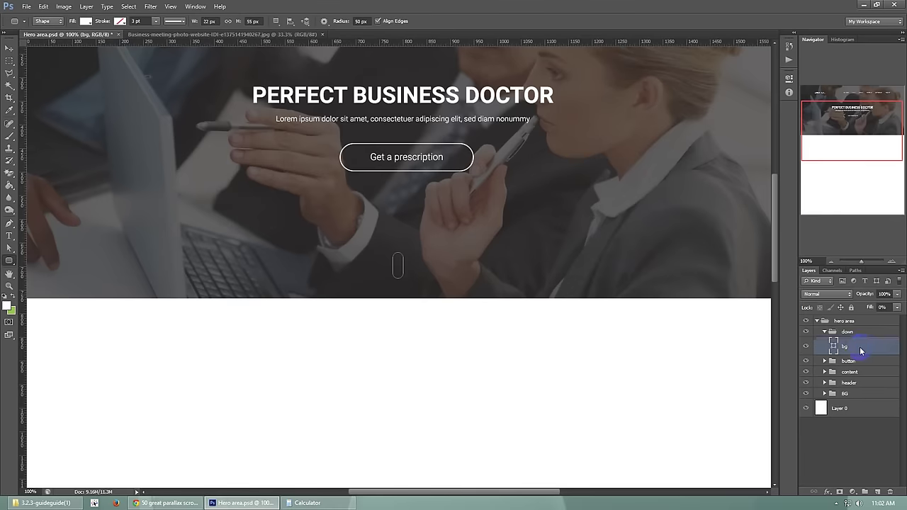
{"action": "right_click", "coordinate": [860, 350]}
{"action": "left_click", "coordinate": [836, 186]}
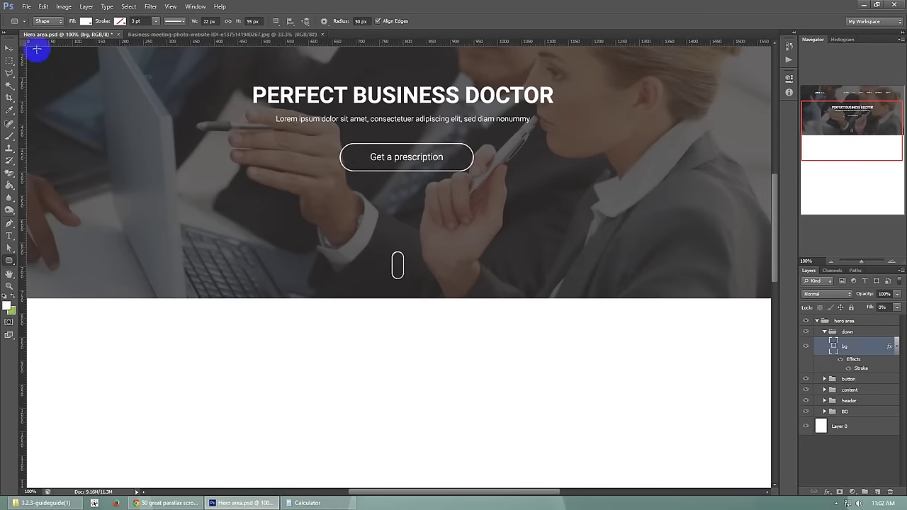
With the Line tool at 2 px weight, draw a vertical line about 12 px tall inside the small rounded outline.
{"action": "left_click", "coordinate": [855, 332]}
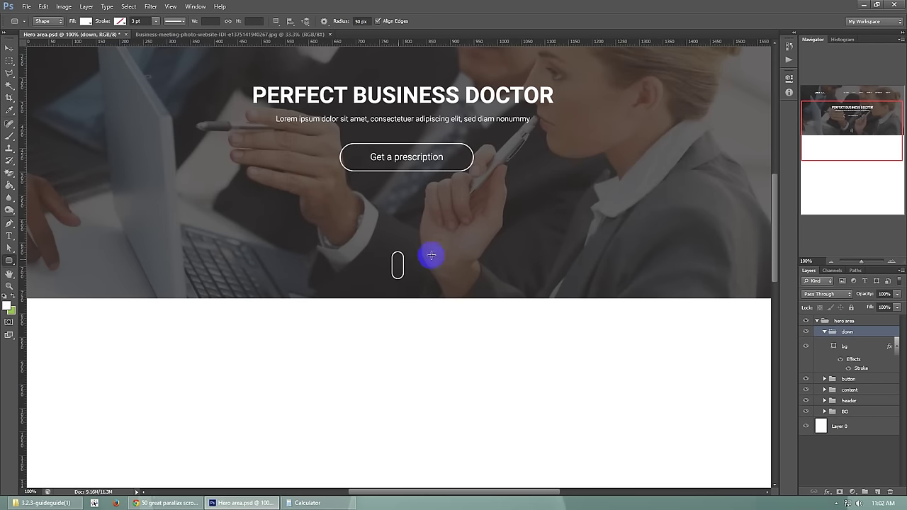
{"action": "left_click_drag", "start_coordinate": [9, 260], "coordinate": [42, 268]}
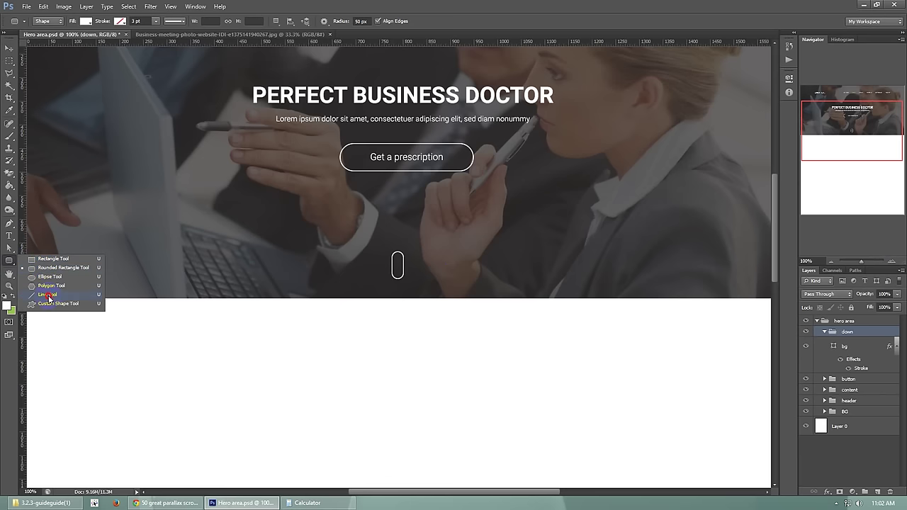
{"action": "left_click", "coordinate": [49, 295]}
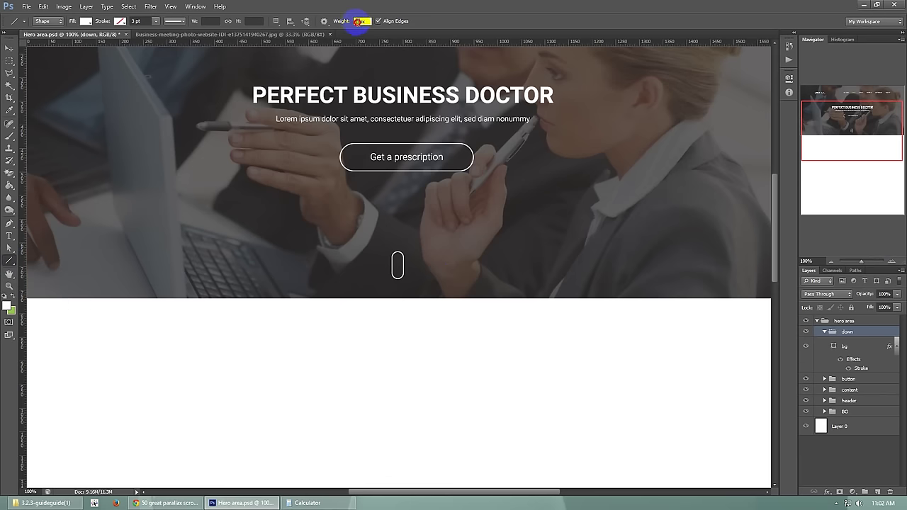
{"action": "type", "text": "2"}
{"action": "key", "text": "Return"}
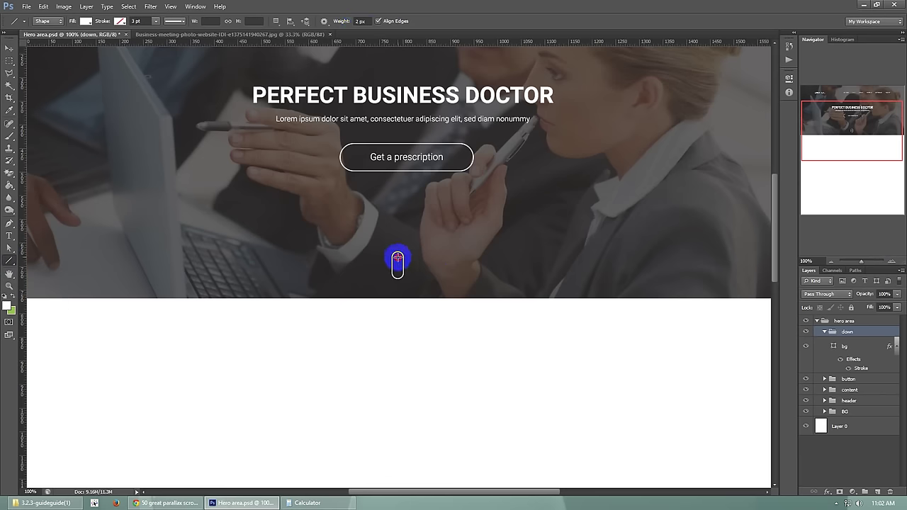
{"action": "left_click_drag", "start_coordinate": [398, 258], "coordinate": [397, 263]}
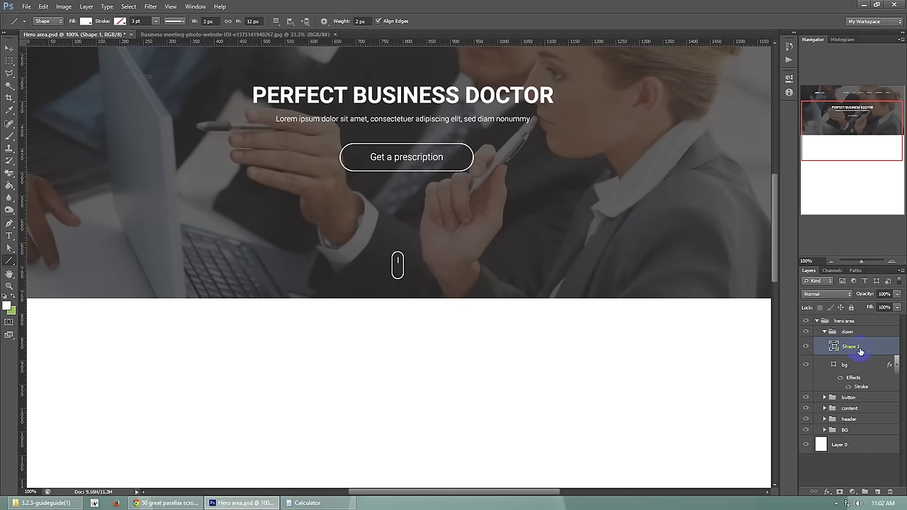
Align the short line and the rounded outline on their horizontal centers and collapse the down group.
{"action": "key", "text": "v"}
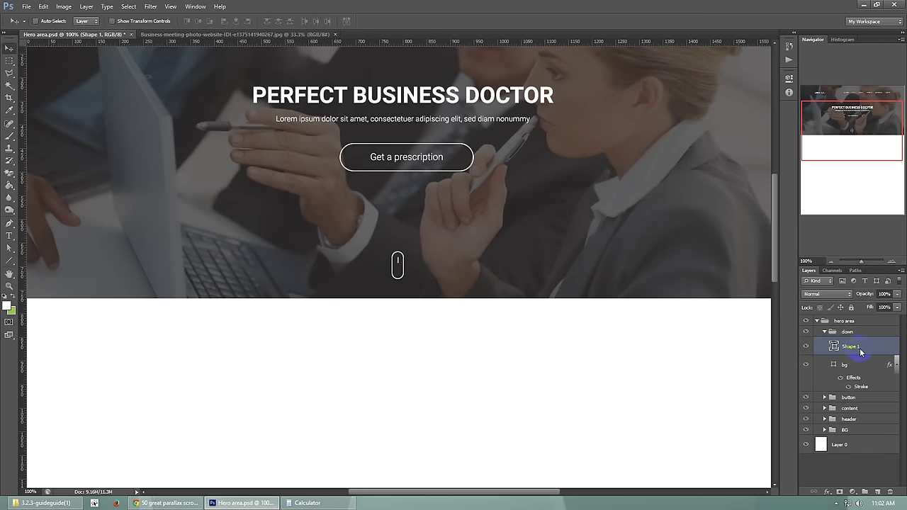
{"action": "left_click", "coordinate": [860, 335]}
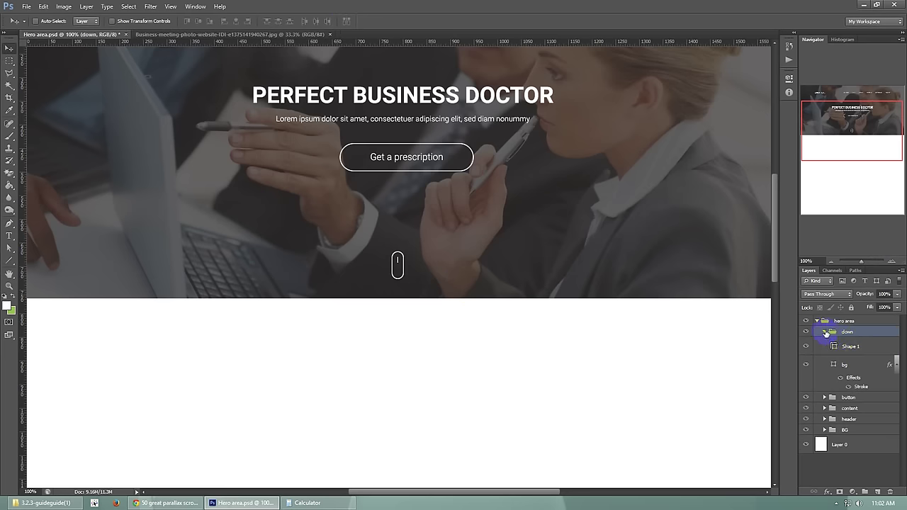
{"action": "left_click", "coordinate": [861, 347]}
{"action": "left_click", "coordinate": [862, 364], "text": "shift"}
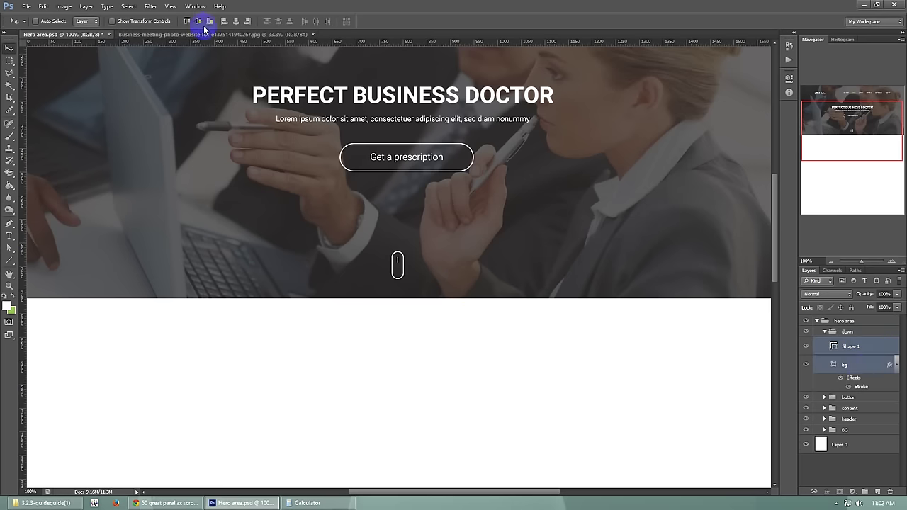
{"action": "left_click", "coordinate": [237, 21]}
{"action": "left_click", "coordinate": [461, 170]}
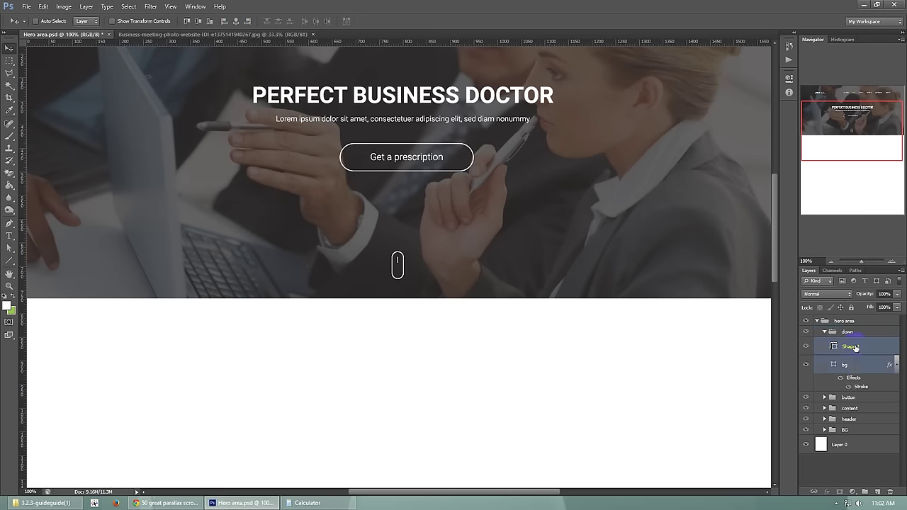
{"action": "left_click", "coordinate": [824, 332]}
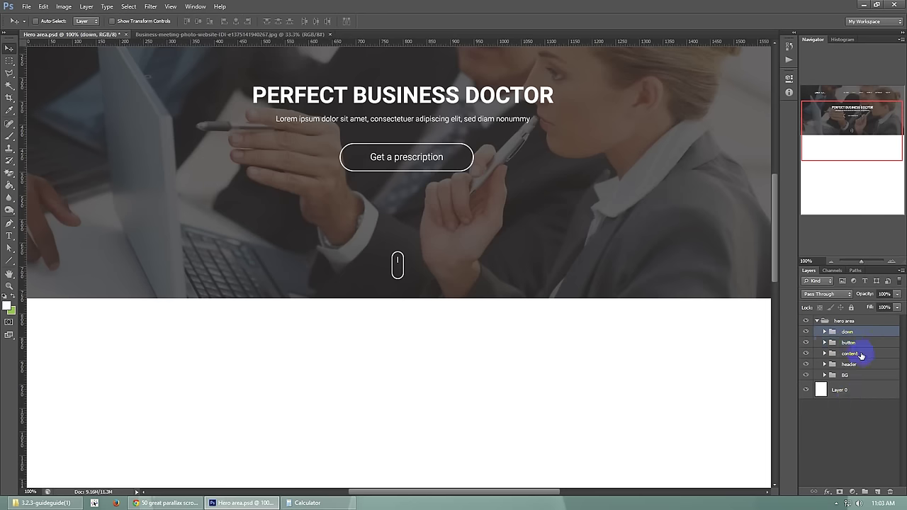
Center the button group and the down group horizontally on the page, each aligned against Layer 0.
{"action": "left_click", "coordinate": [857, 342]}
{"action": "left_click", "coordinate": [849, 394], "text": "ctrl"}
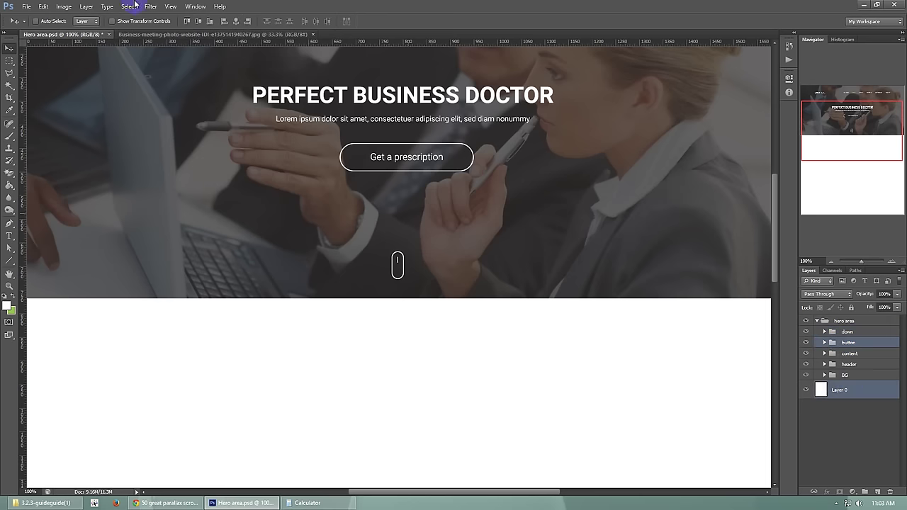
{"action": "left_click", "coordinate": [235, 22]}
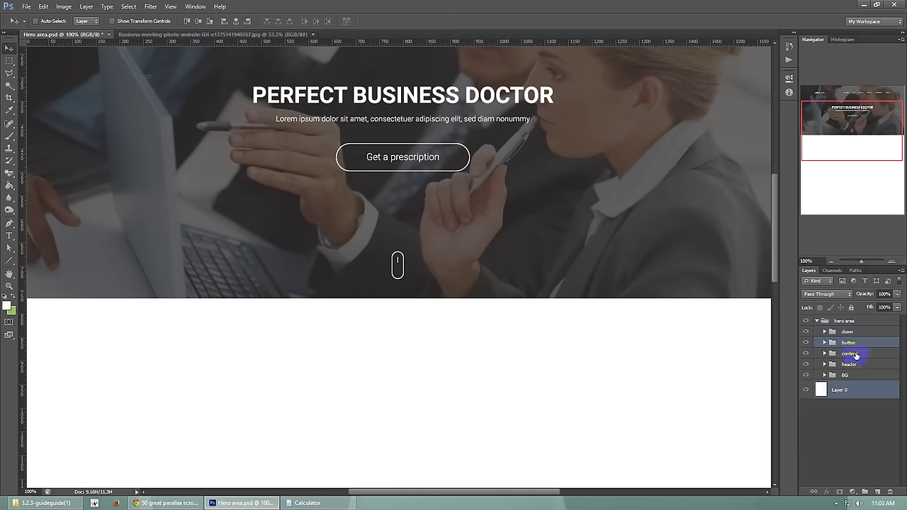
{"action": "left_click", "coordinate": [853, 332]}
{"action": "left_click", "coordinate": [856, 395], "text": "ctrl"}
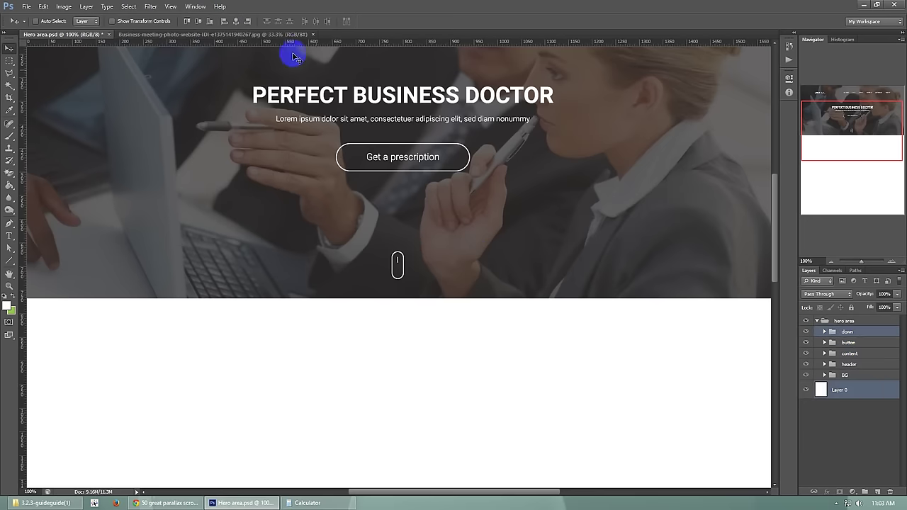
{"action": "left_click", "coordinate": [236, 21]}
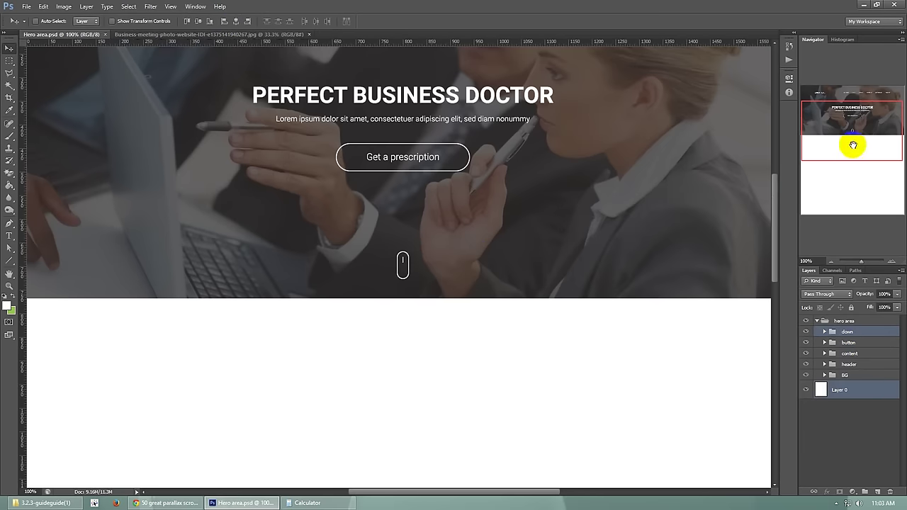
{"action": "left_click_drag", "start_coordinate": [852, 146], "coordinate": [853, 118]}
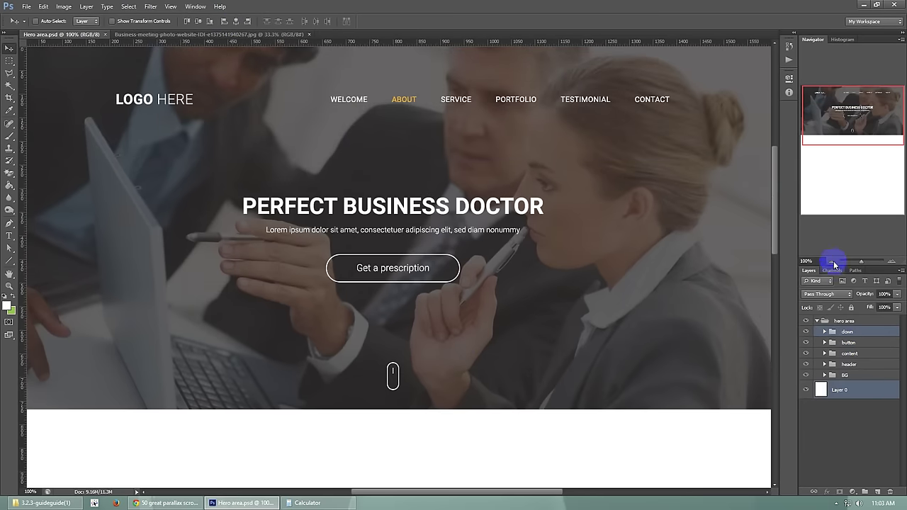
{"action": "left_click", "coordinate": [830, 262]}
{"action": "left_click", "coordinate": [853, 132]}
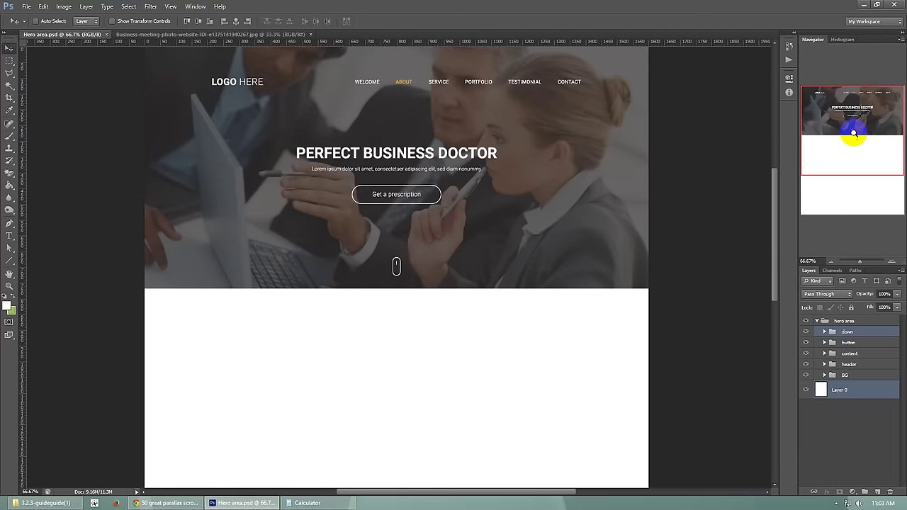
{"action": "left_click", "coordinate": [853, 119]}
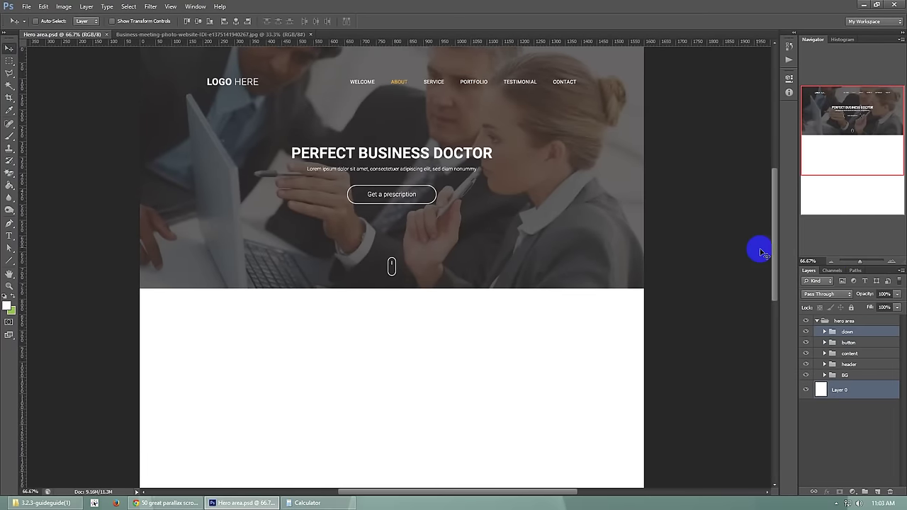
{"action": "left_click_drag", "start_coordinate": [776, 267], "coordinate": [778, 253]}
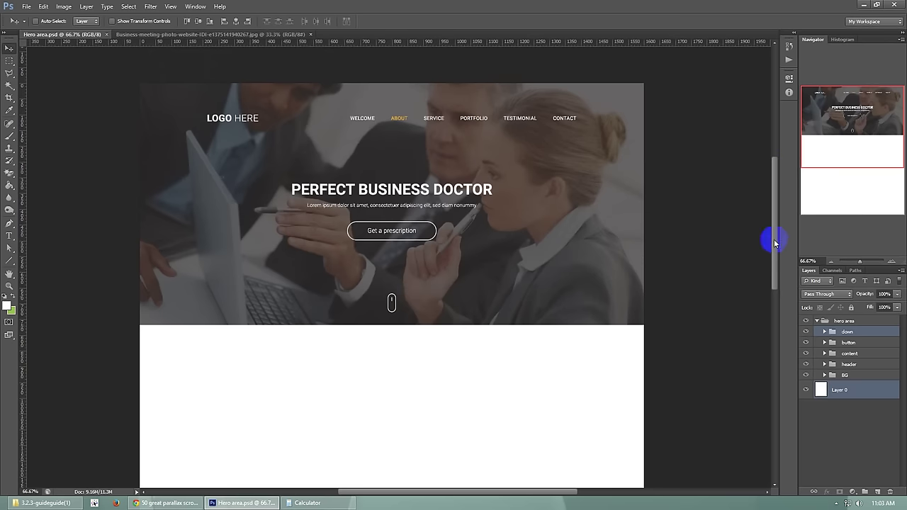
{"action": "mouse_move", "coordinate": [774, 243]}
{"action": "left_mouse_down"}
{"action": "mouse_move", "coordinate": [778, 326]}
{"action": "mouse_move", "coordinate": [775, 225]}
{"action": "mouse_move", "coordinate": [775, 240]}
{"action": "left_mouse_up"}
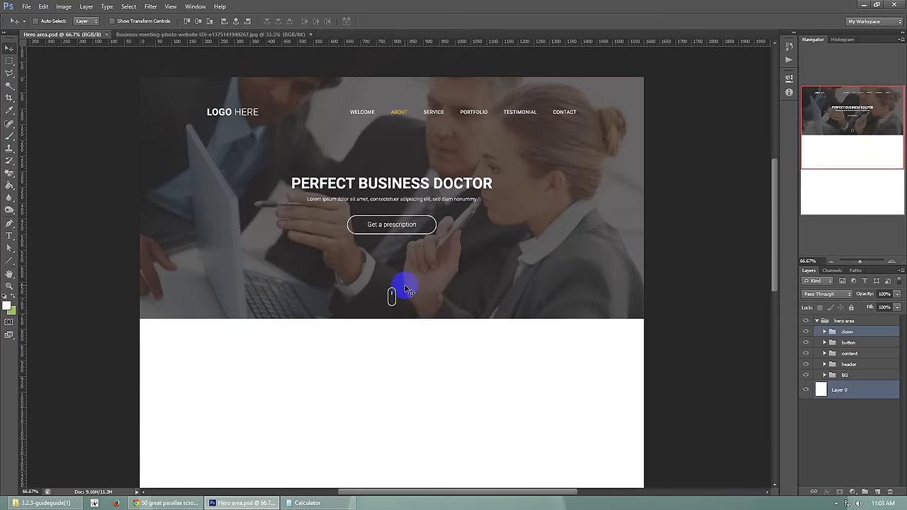
Recolor the word DOCTOR in the headline to orange #ffae07, starting from the hue sampled from the ABOUT navigation item.
{"action": "left_click", "coordinate": [825, 353]}
{"action": "double_click", "coordinate": [837, 386]}
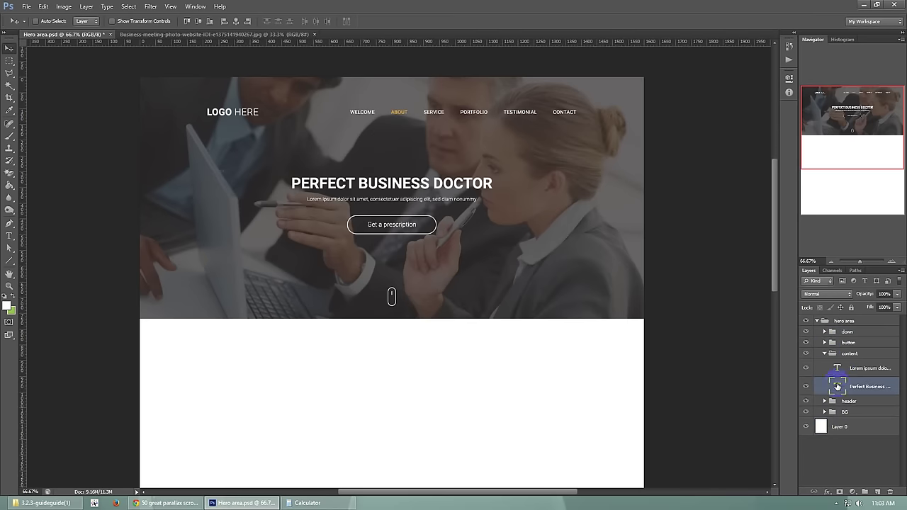
{"action": "left_click_drag", "start_coordinate": [433, 183], "coordinate": [492, 183]}
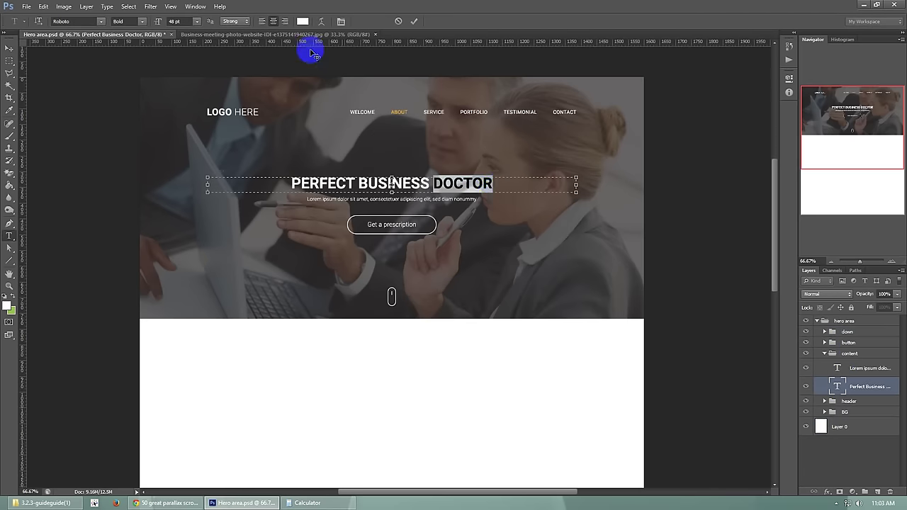
{"action": "left_click", "coordinate": [303, 21]}
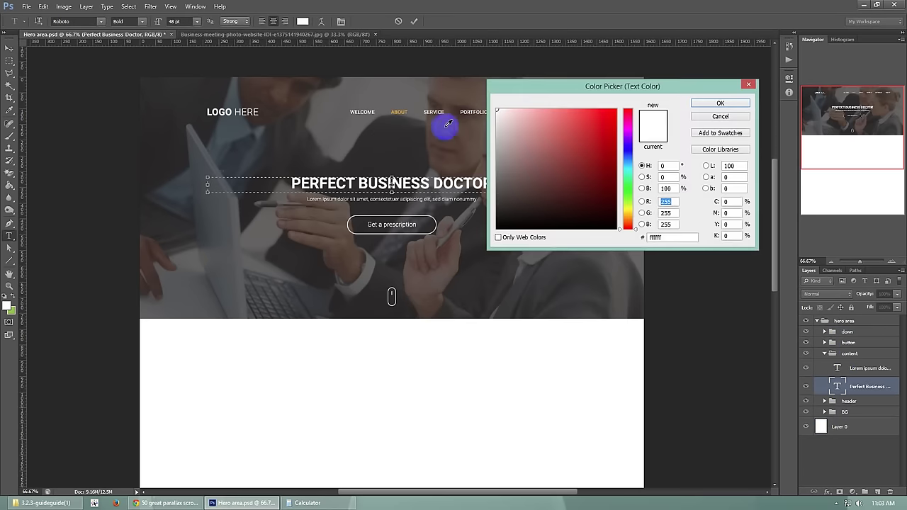
{"action": "left_click", "coordinate": [404, 114]}
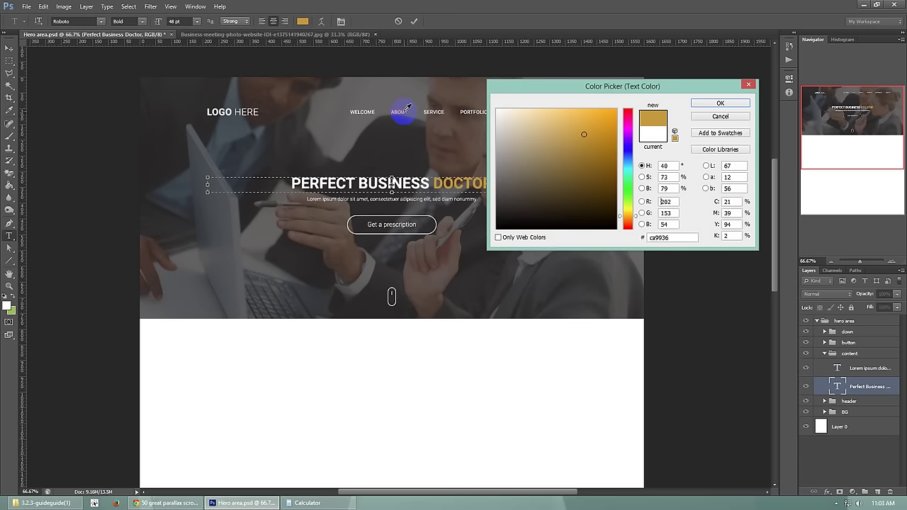
{"action": "mouse_move", "coordinate": [407, 106]}
{"action": "left_mouse_down"}
{"action": "mouse_move", "coordinate": [415, 112]}
{"action": "mouse_move", "coordinate": [394, 106]}
{"action": "mouse_move", "coordinate": [395, 116]}
{"action": "left_mouse_up"}
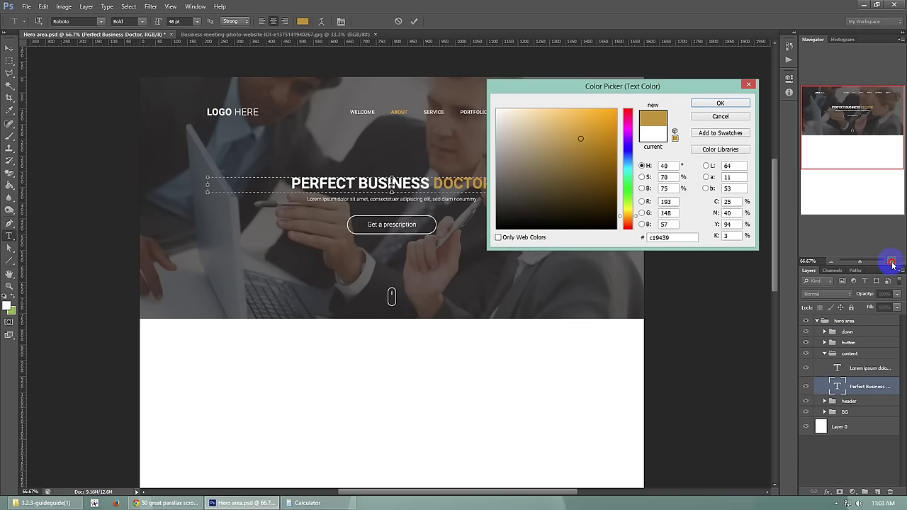
{"action": "left_click_drag", "start_coordinate": [603, 116], "coordinate": [613, 109]}
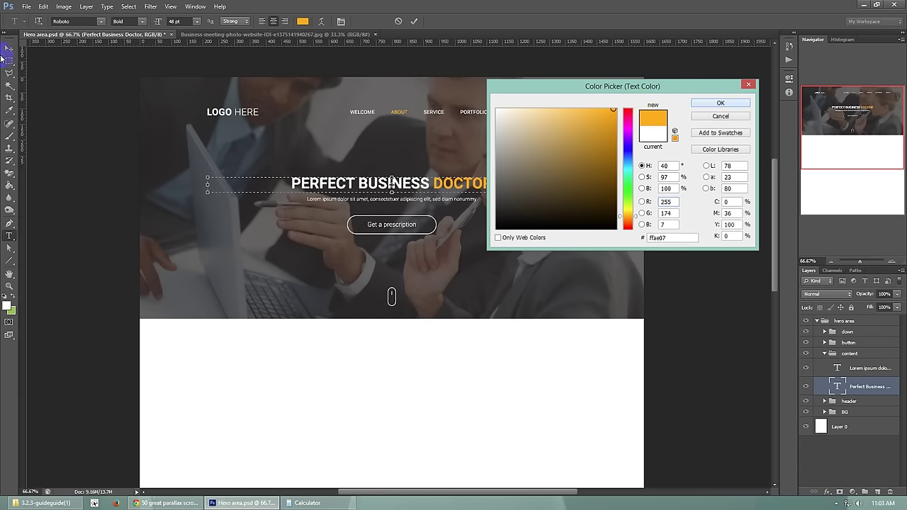
{"action": "left_click", "coordinate": [719, 103]}
{"action": "key", "text": "ctrl+Return"}
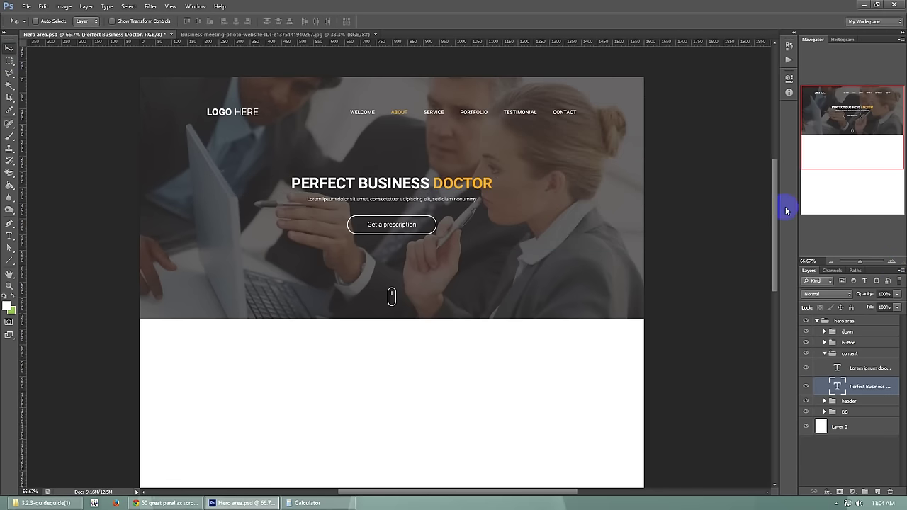
{"action": "mouse_move", "coordinate": [773, 217]}
{"action": "left_mouse_down"}
{"action": "mouse_move", "coordinate": [779, 222]}
{"action": "mouse_move", "coordinate": [781, 203]}
{"action": "mouse_move", "coordinate": [782, 227]}
{"action": "mouse_move", "coordinate": [776, 216]}
{"action": "left_mouse_up"}
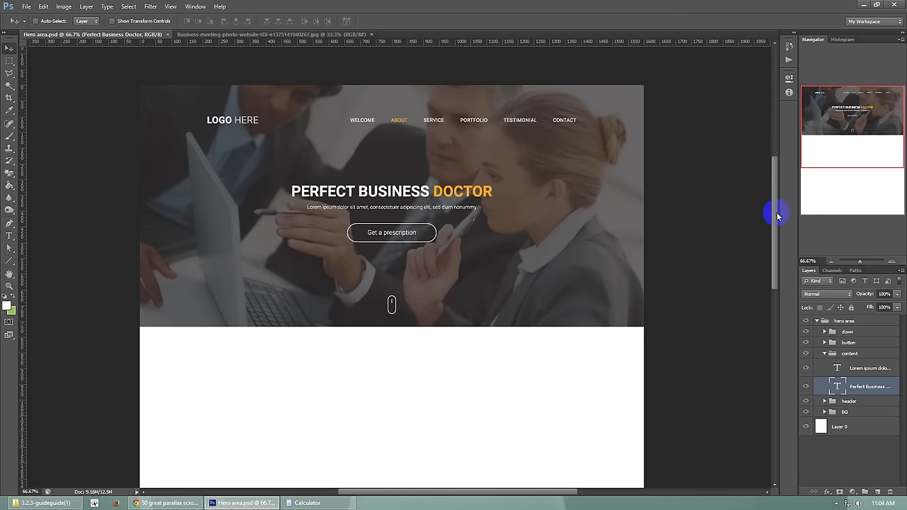